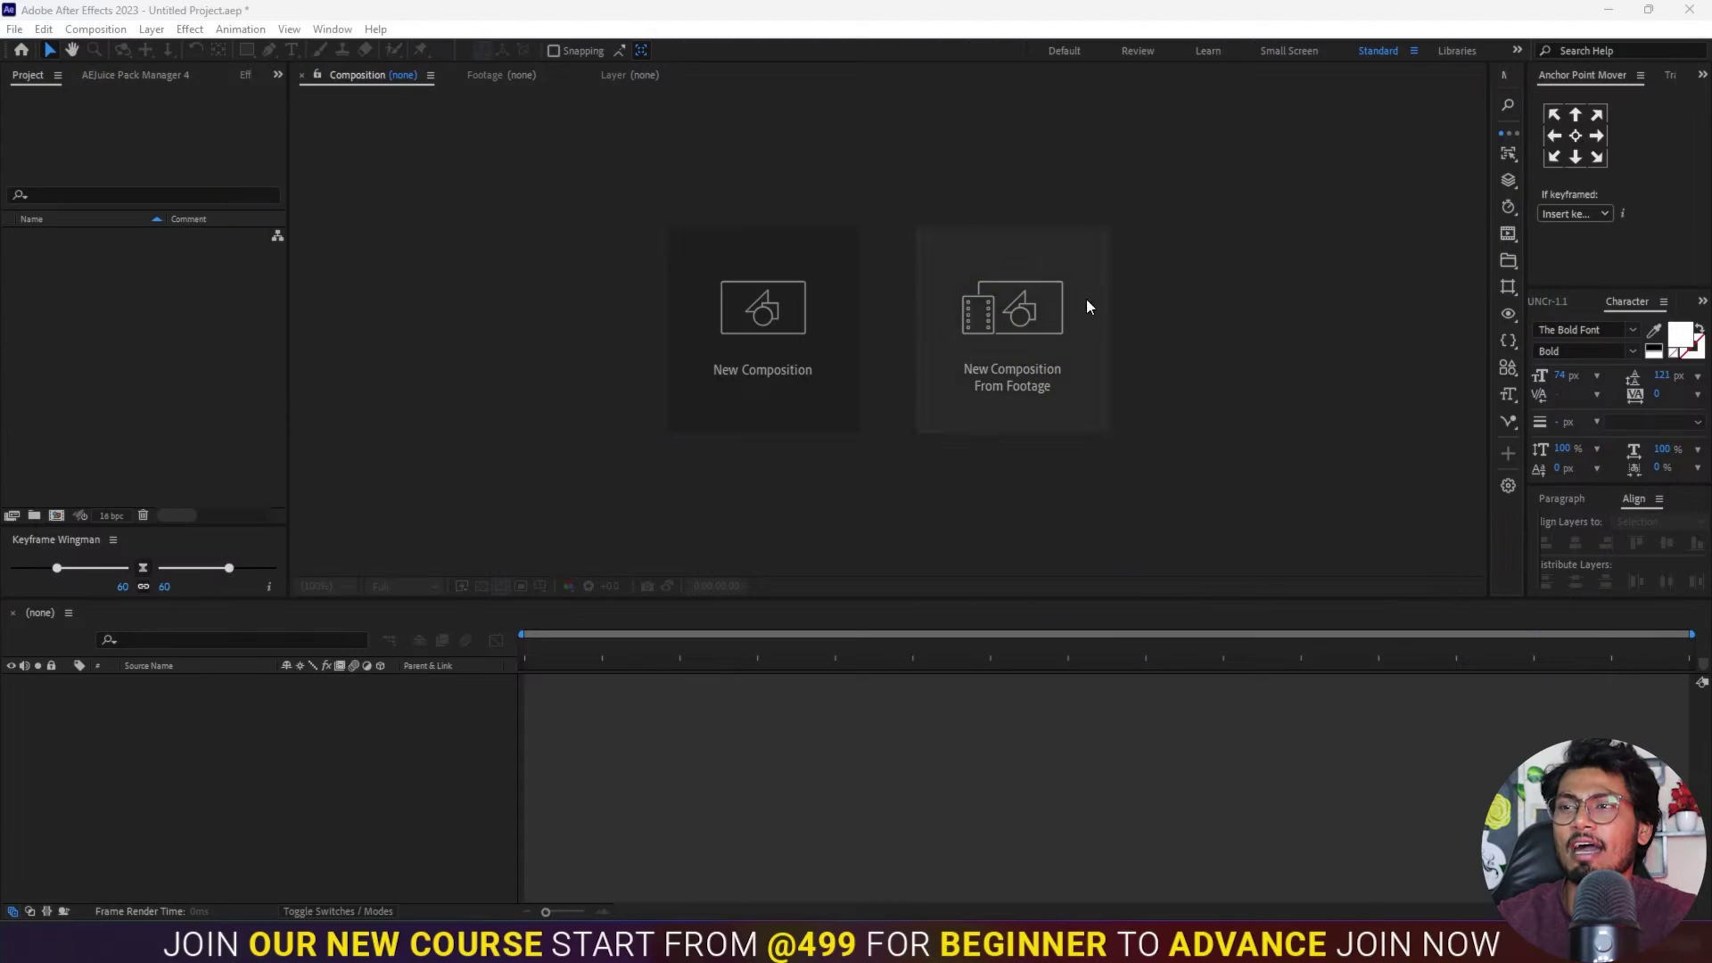
# Step: Create Comp 1 at 1920×1080, 30 fps, 10 seconds, with a white background, fitted in the viewer
pyautogui.click(757, 326)
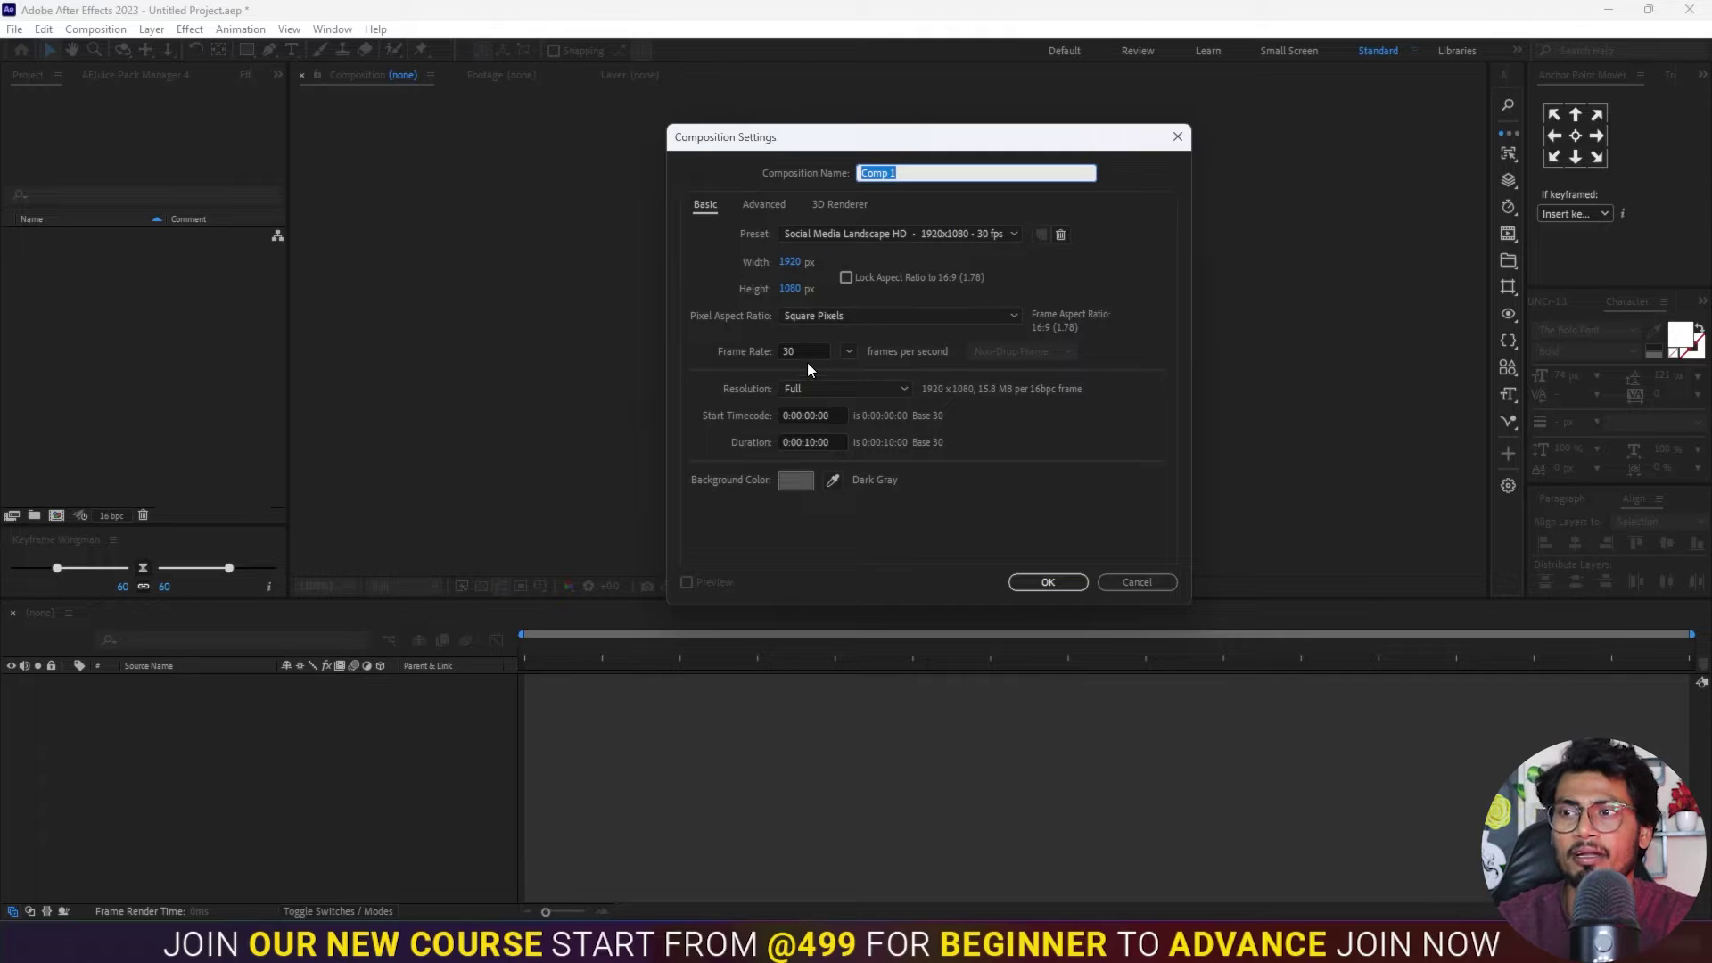
pyautogui.click(795, 481)
pyautogui.click(907, 541)
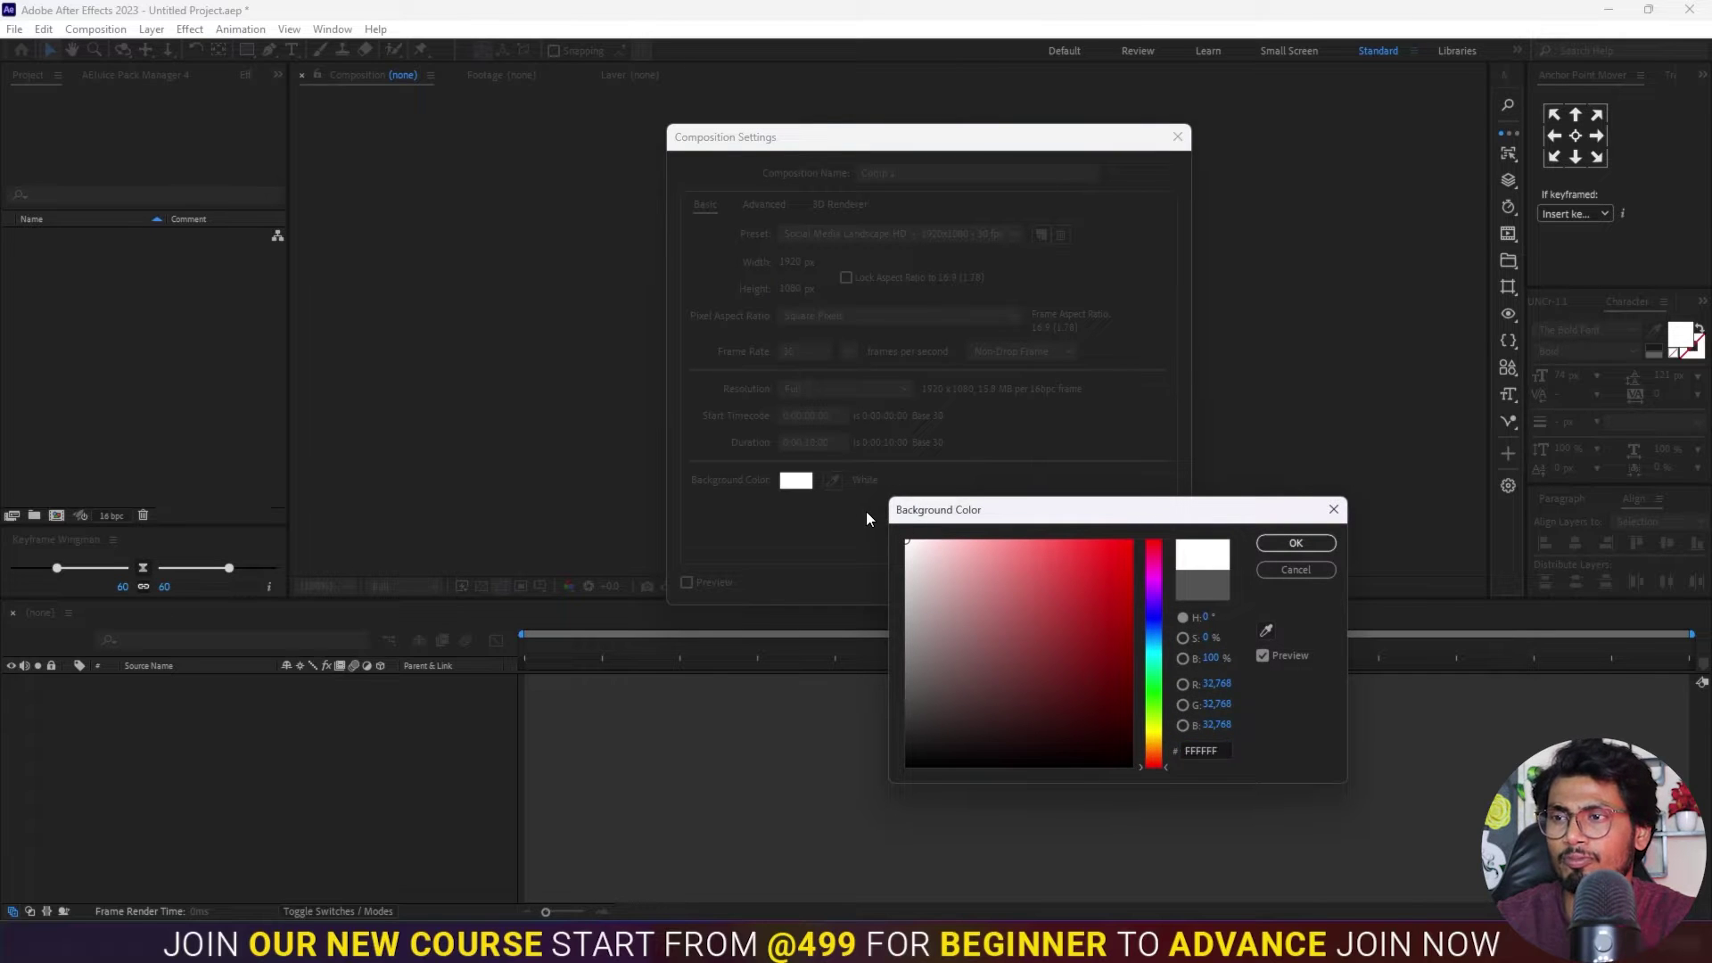
pyautogui.click(1279, 544)
pyautogui.click(1059, 582)
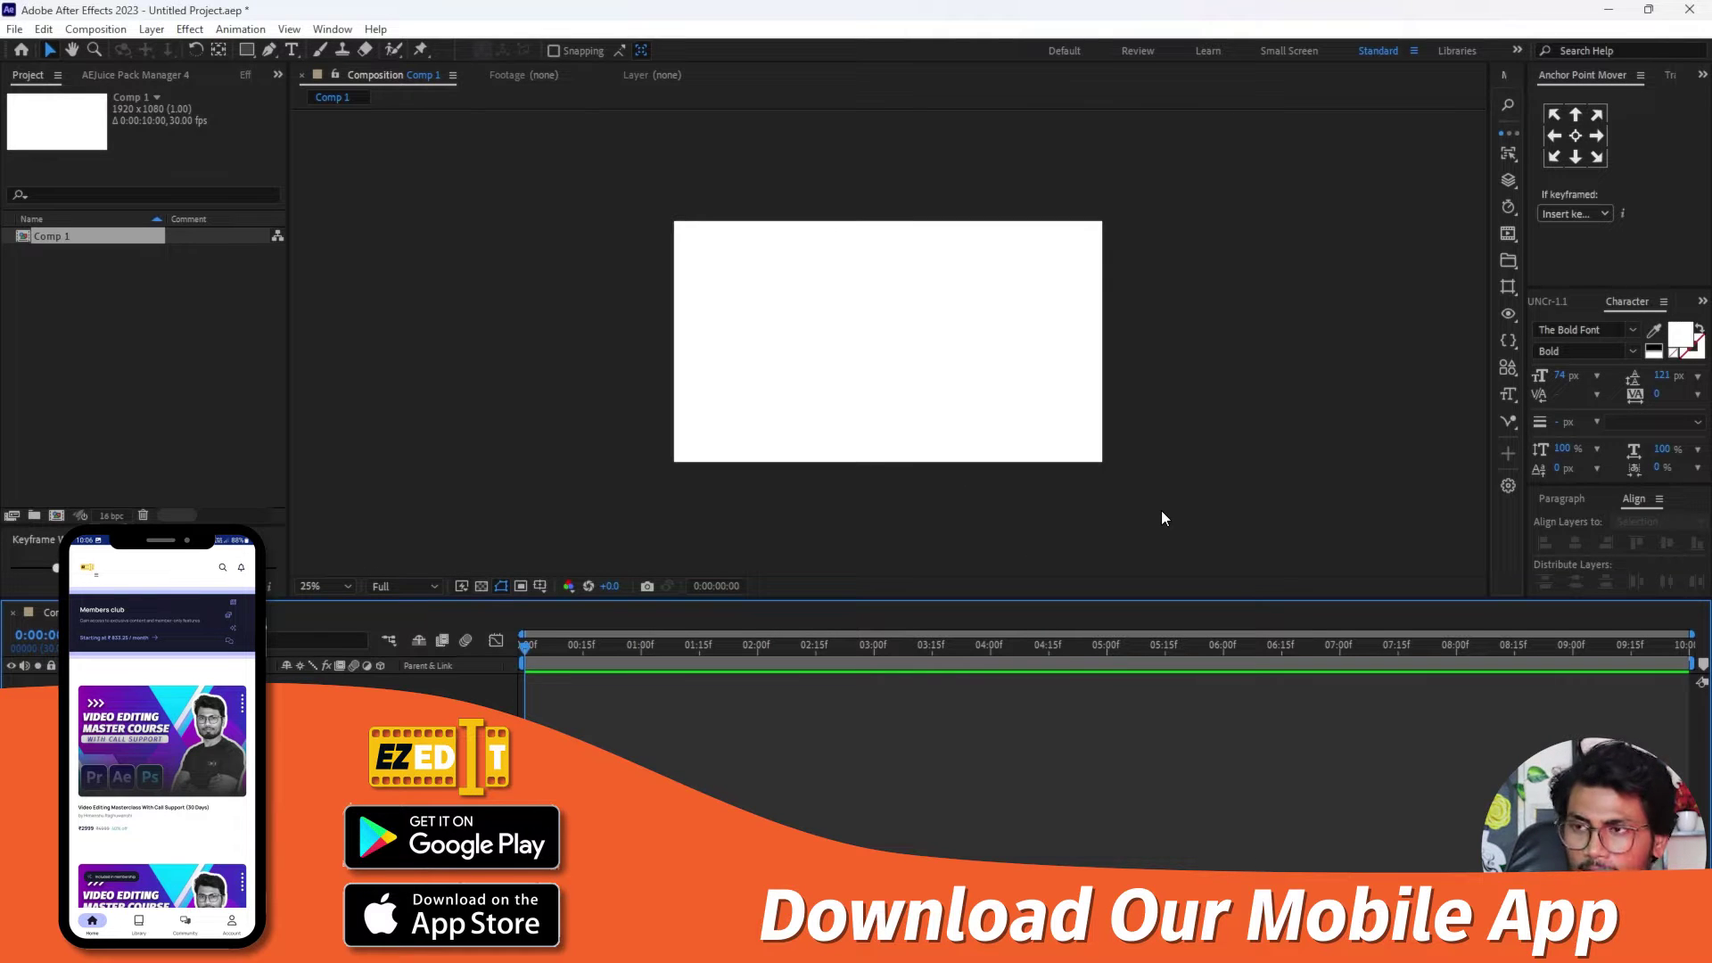
pyautogui.hotkey('shift', '/')
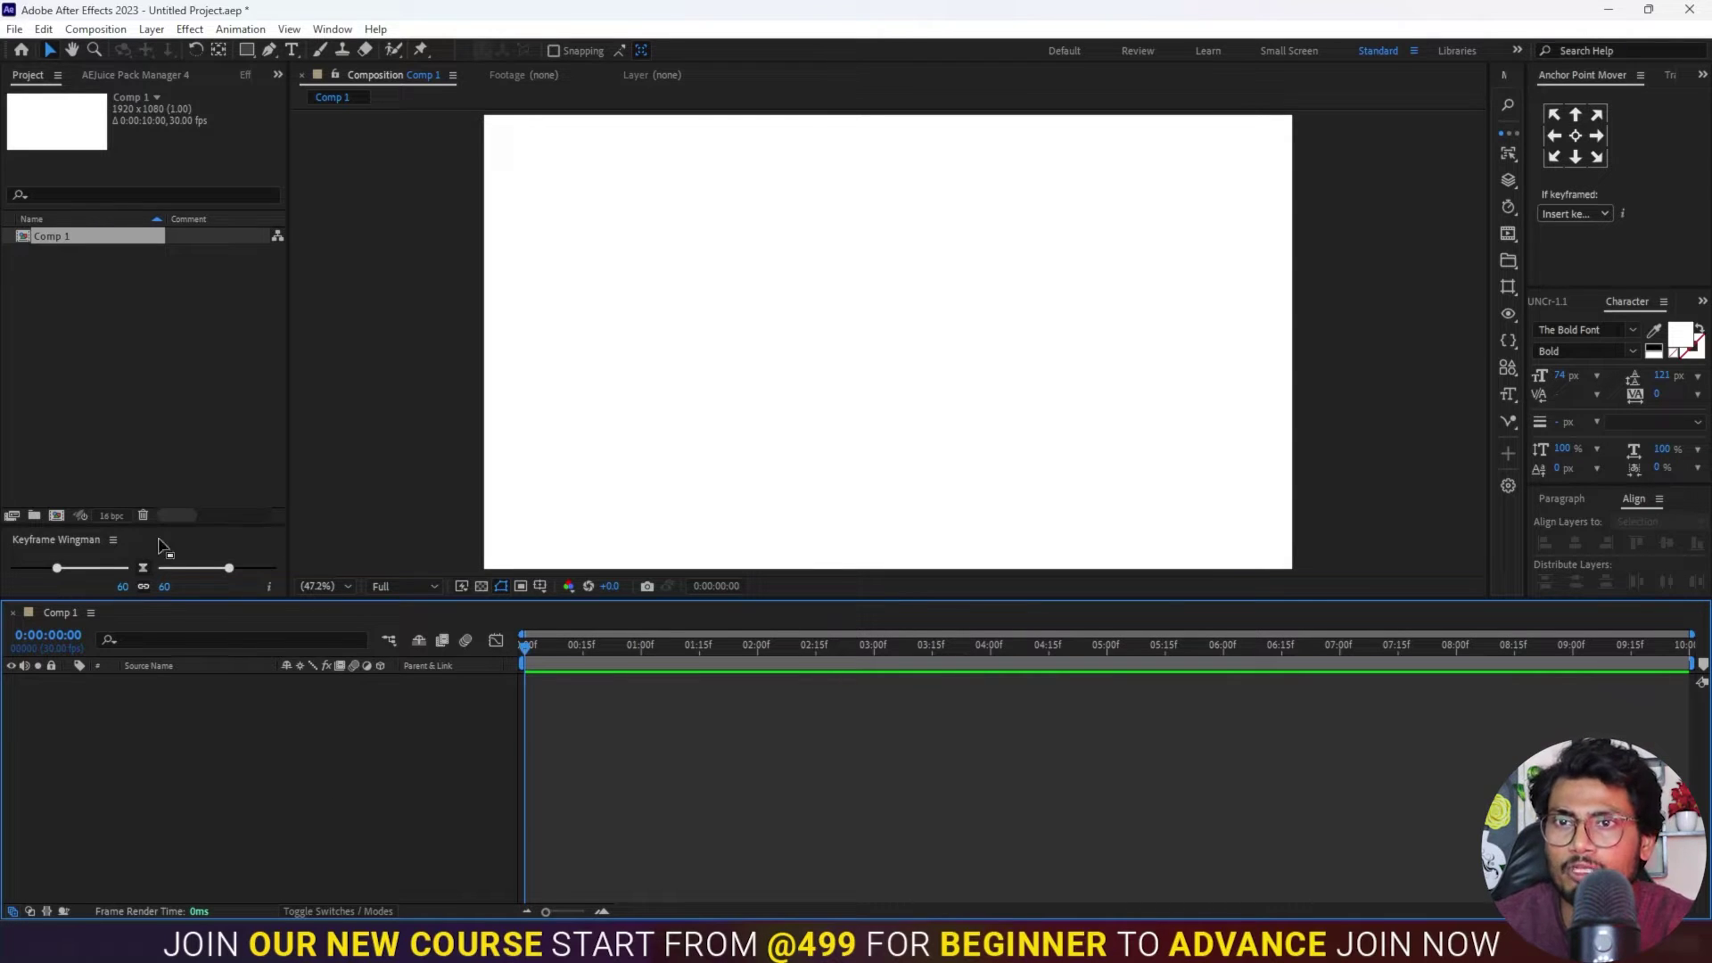
pyautogui.click(148, 402)
pyautogui.doubleClick(148, 401)
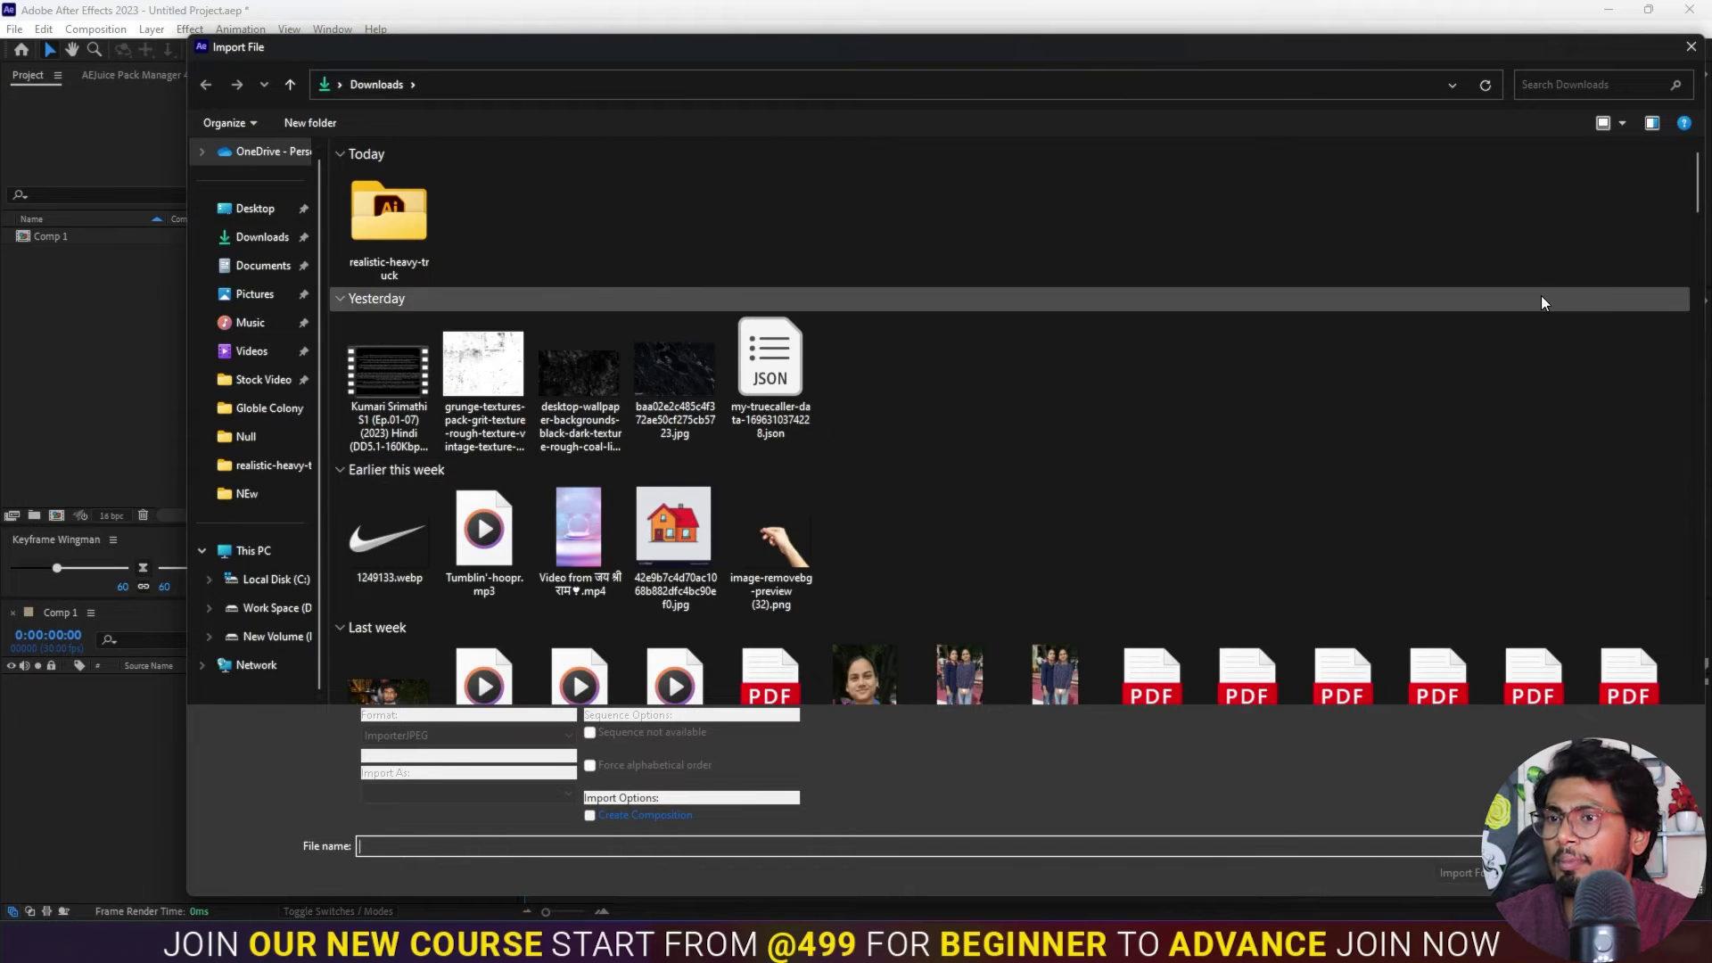
# Step: Import the letter PNG into the project and add it to Comp 1
pyautogui.moveTo(1703, 171); pyautogui.dragTo(1707, 260)
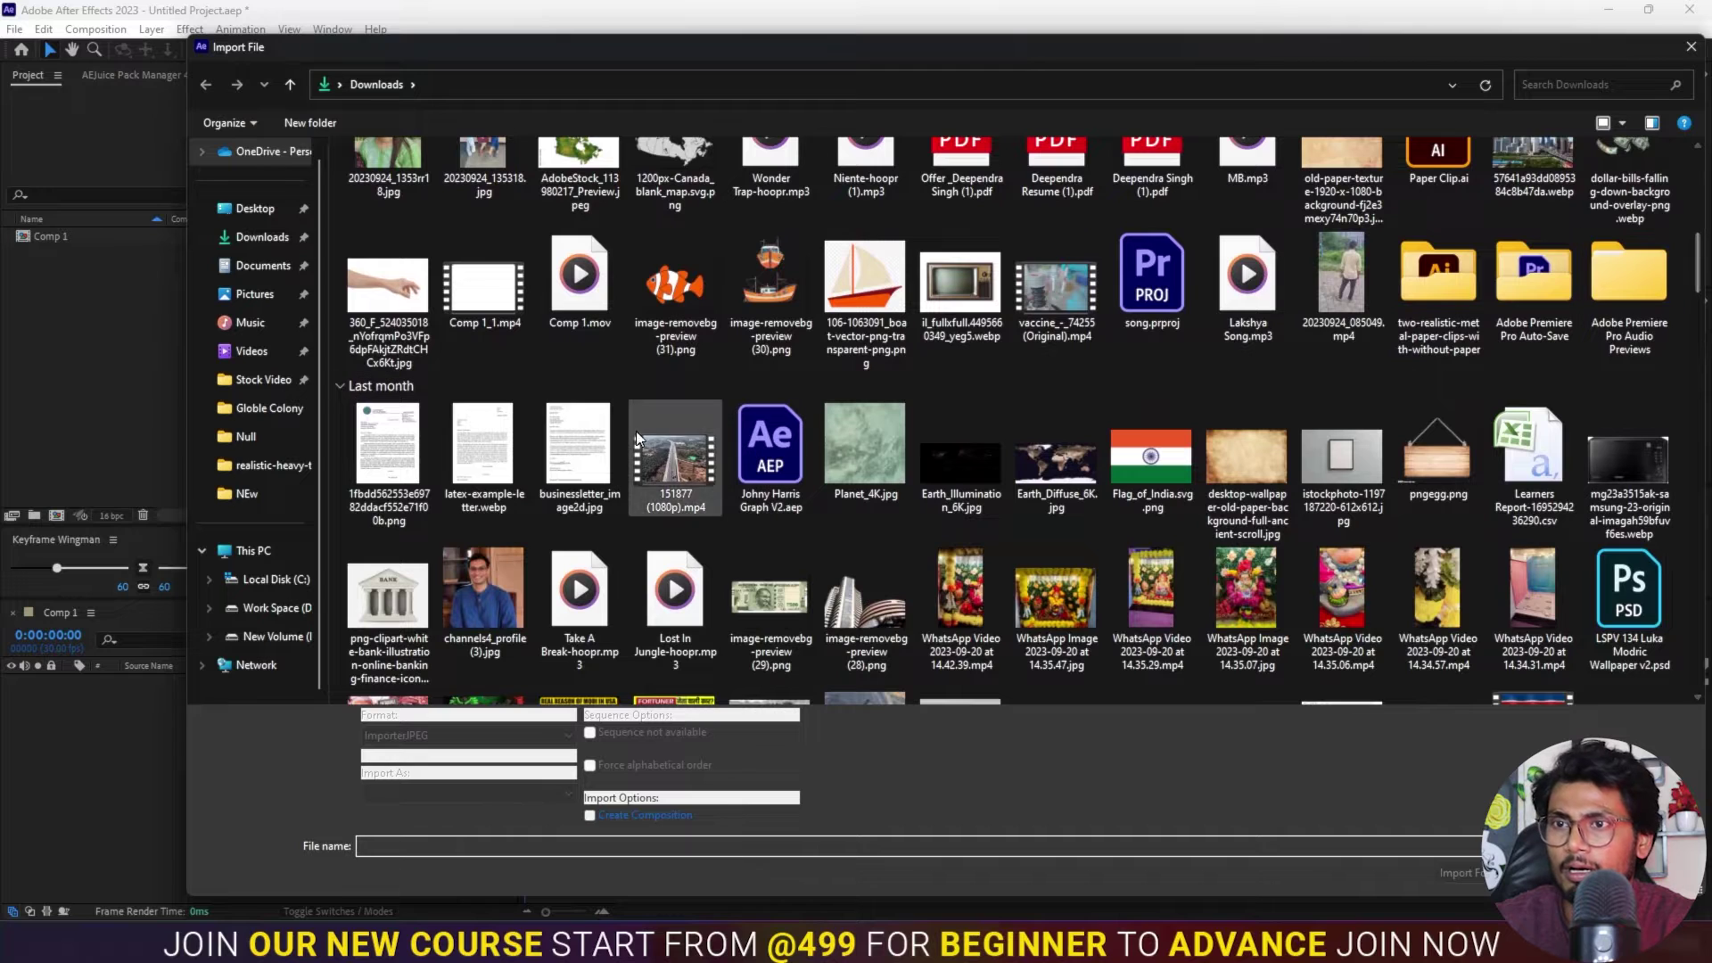
pyautogui.click(409, 439)
pyautogui.doubleClick(409, 440)
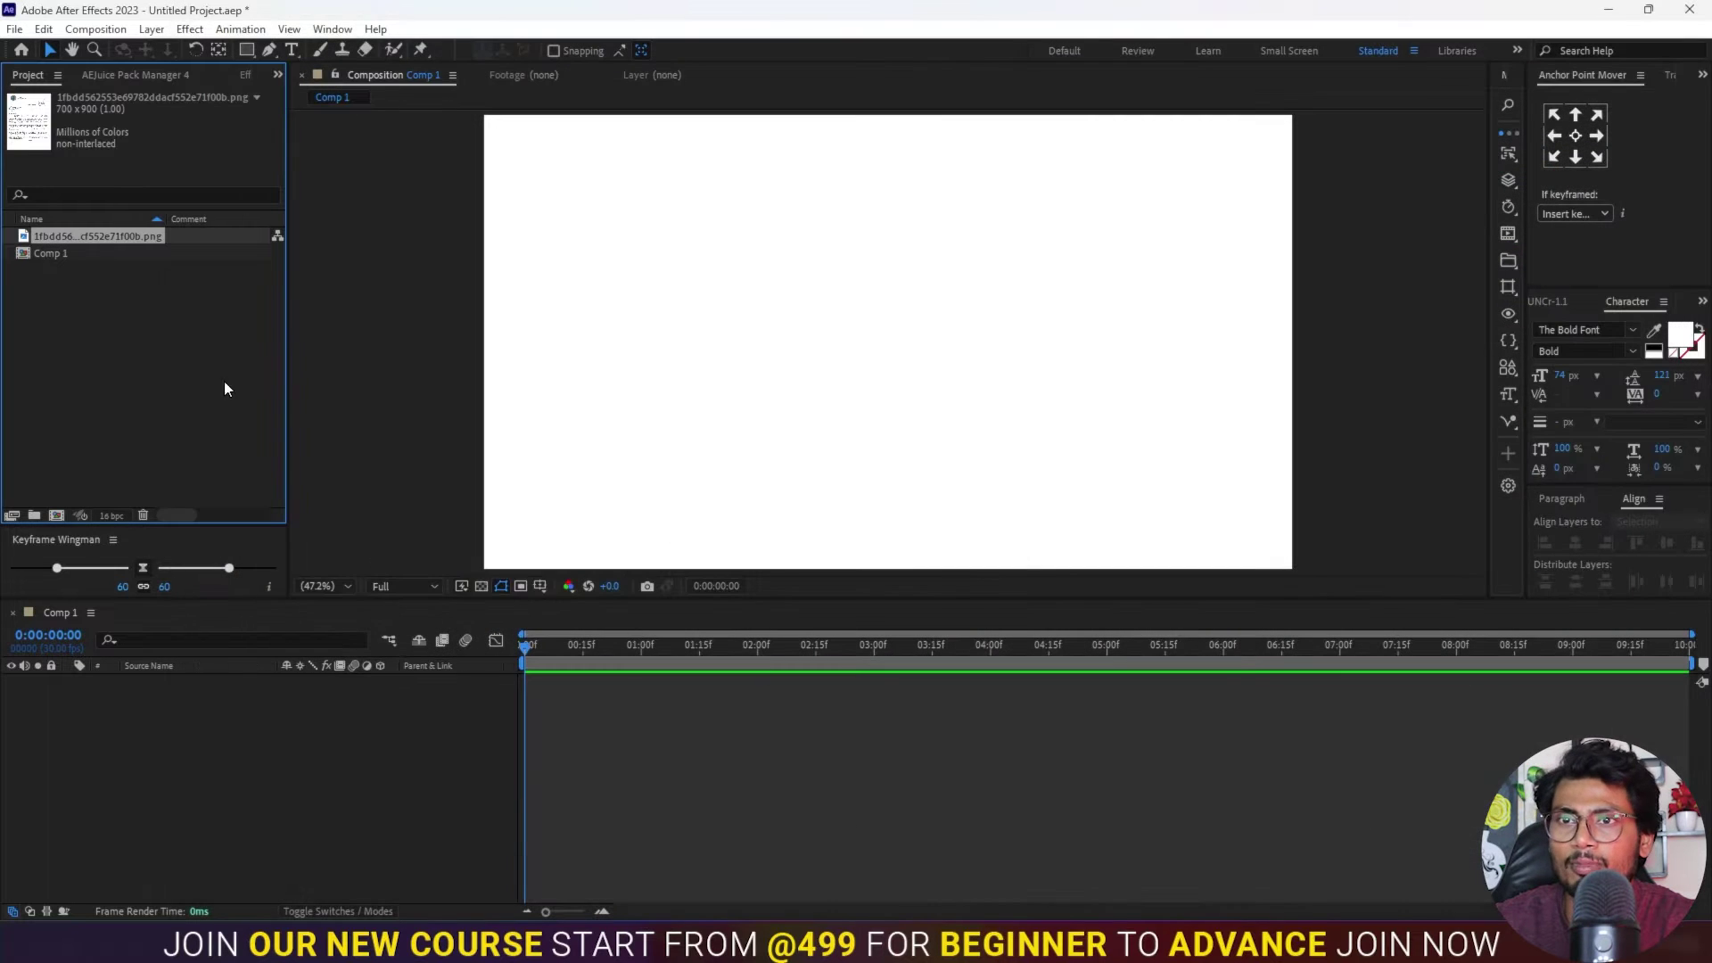
pyautogui.moveTo(114, 239); pyautogui.dragTo(138, 692)
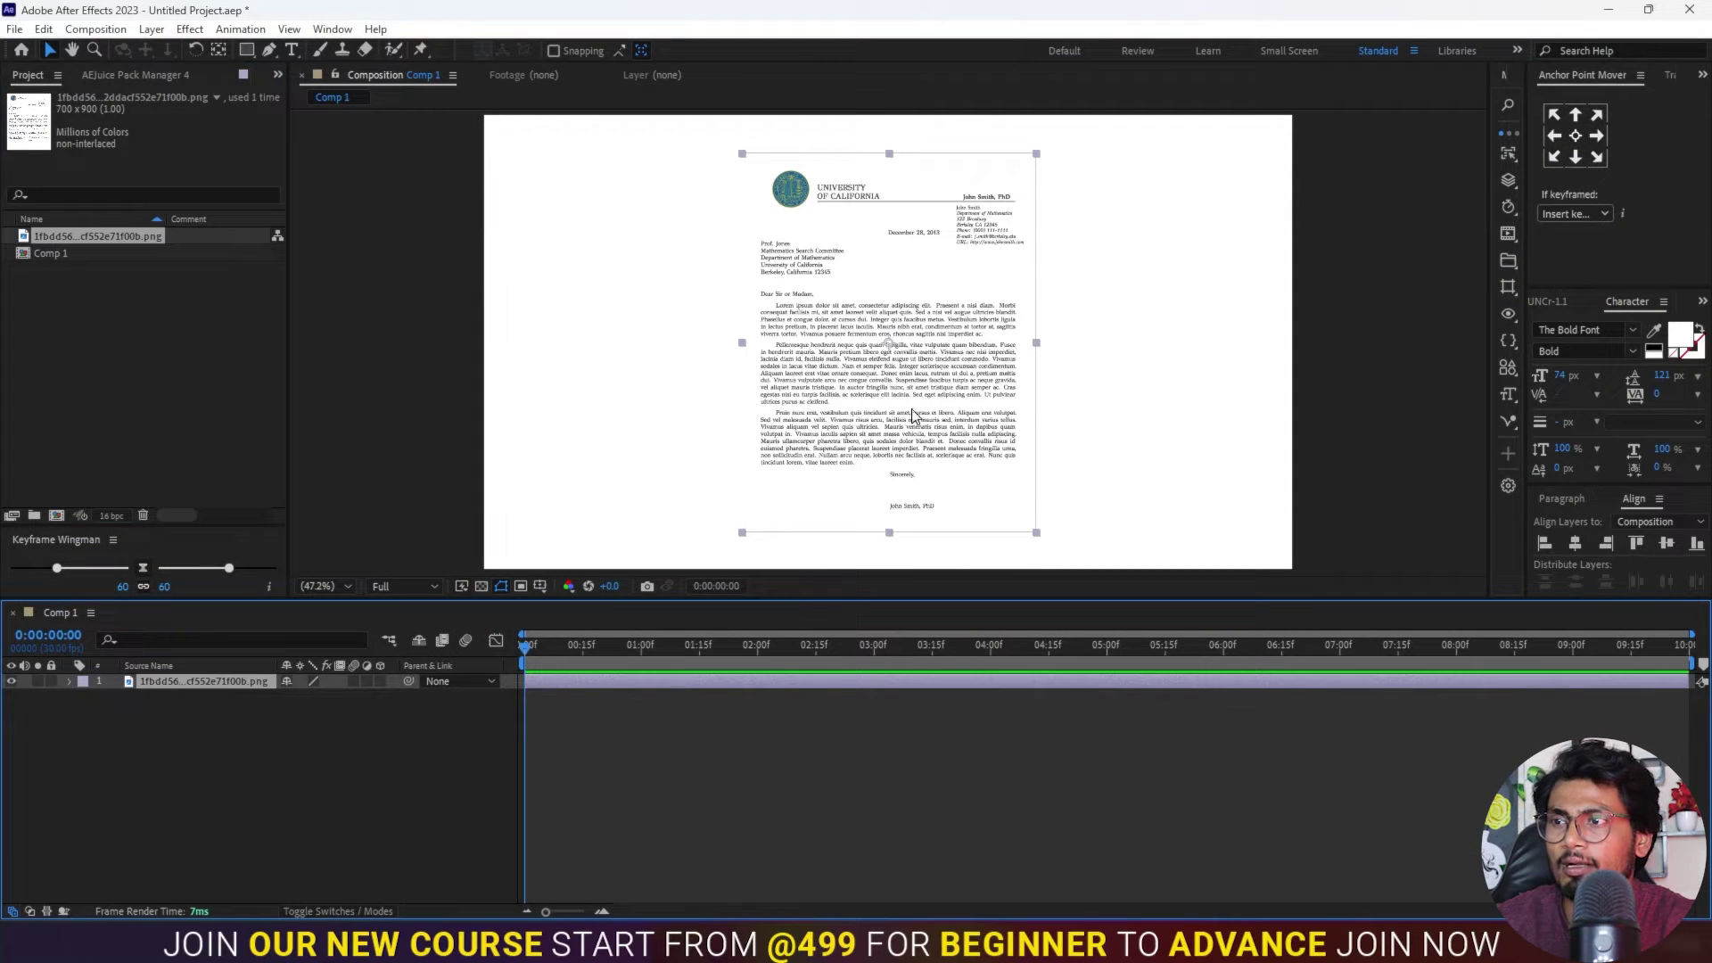
# Step: Add a blue-violet 4C34FB solid and place it beneath the letter layer
pyautogui.rightClick(212, 779)
pyautogui.moveTo(308, 563)
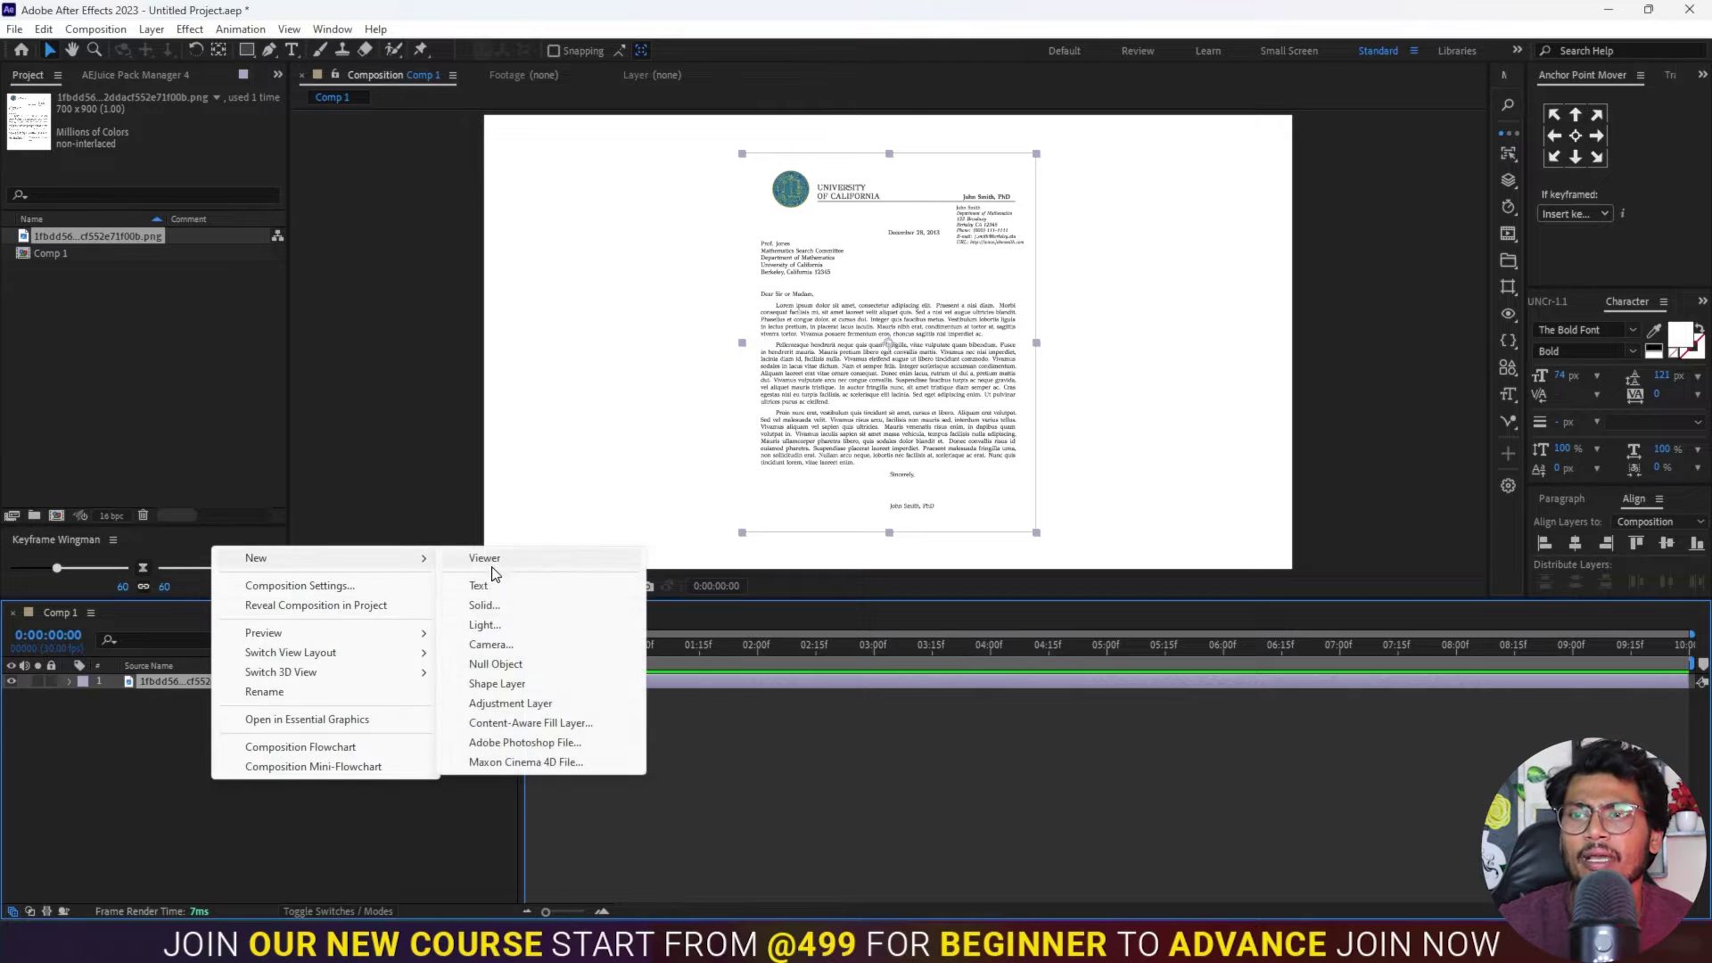
pyautogui.click(482, 606)
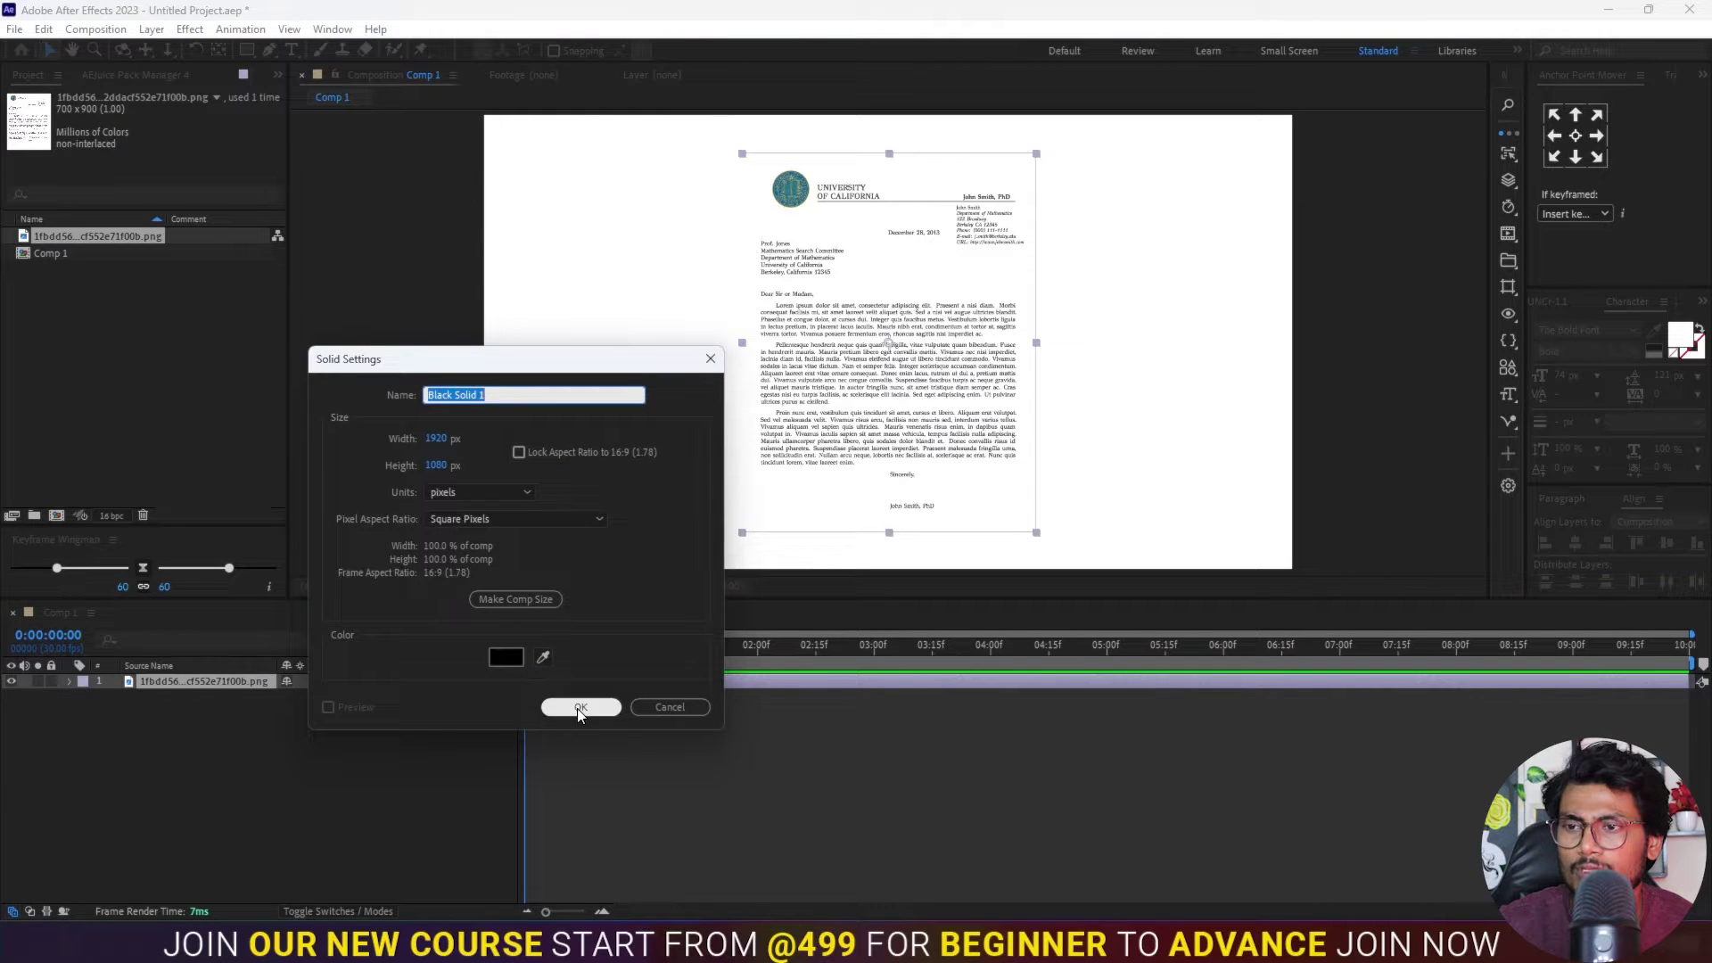
pyautogui.click(505, 657)
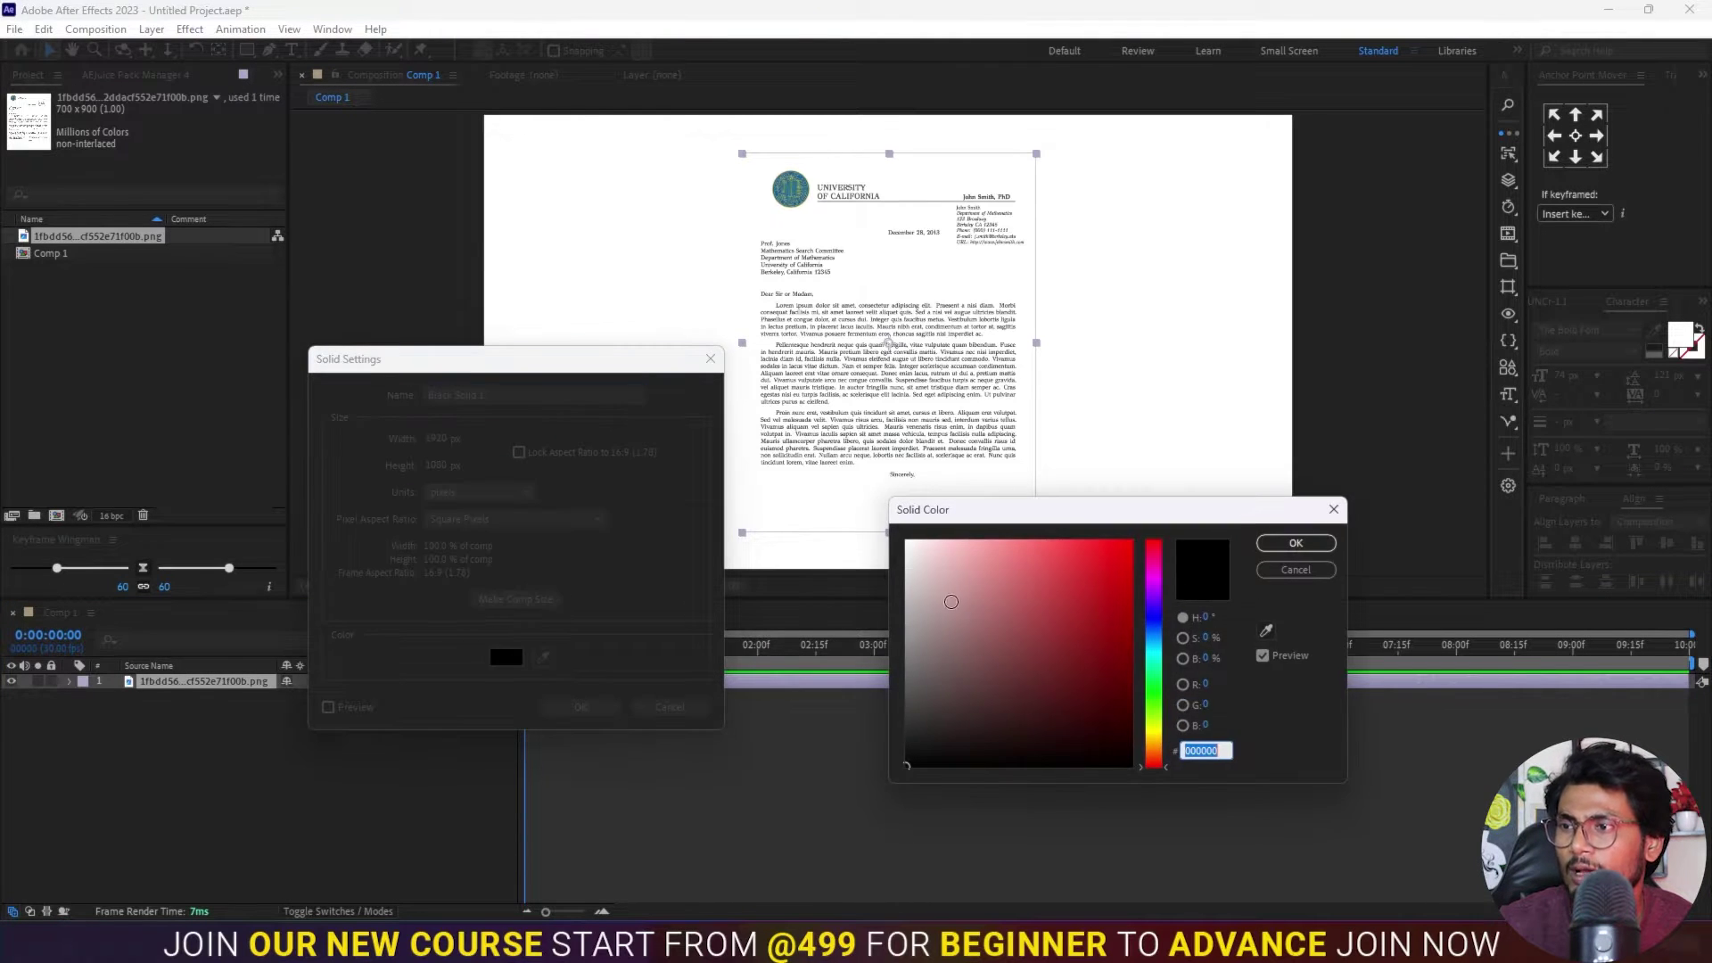
pyautogui.click(1159, 612)
pyautogui.moveTo(1068, 552); pyautogui.dragTo(1084, 543)
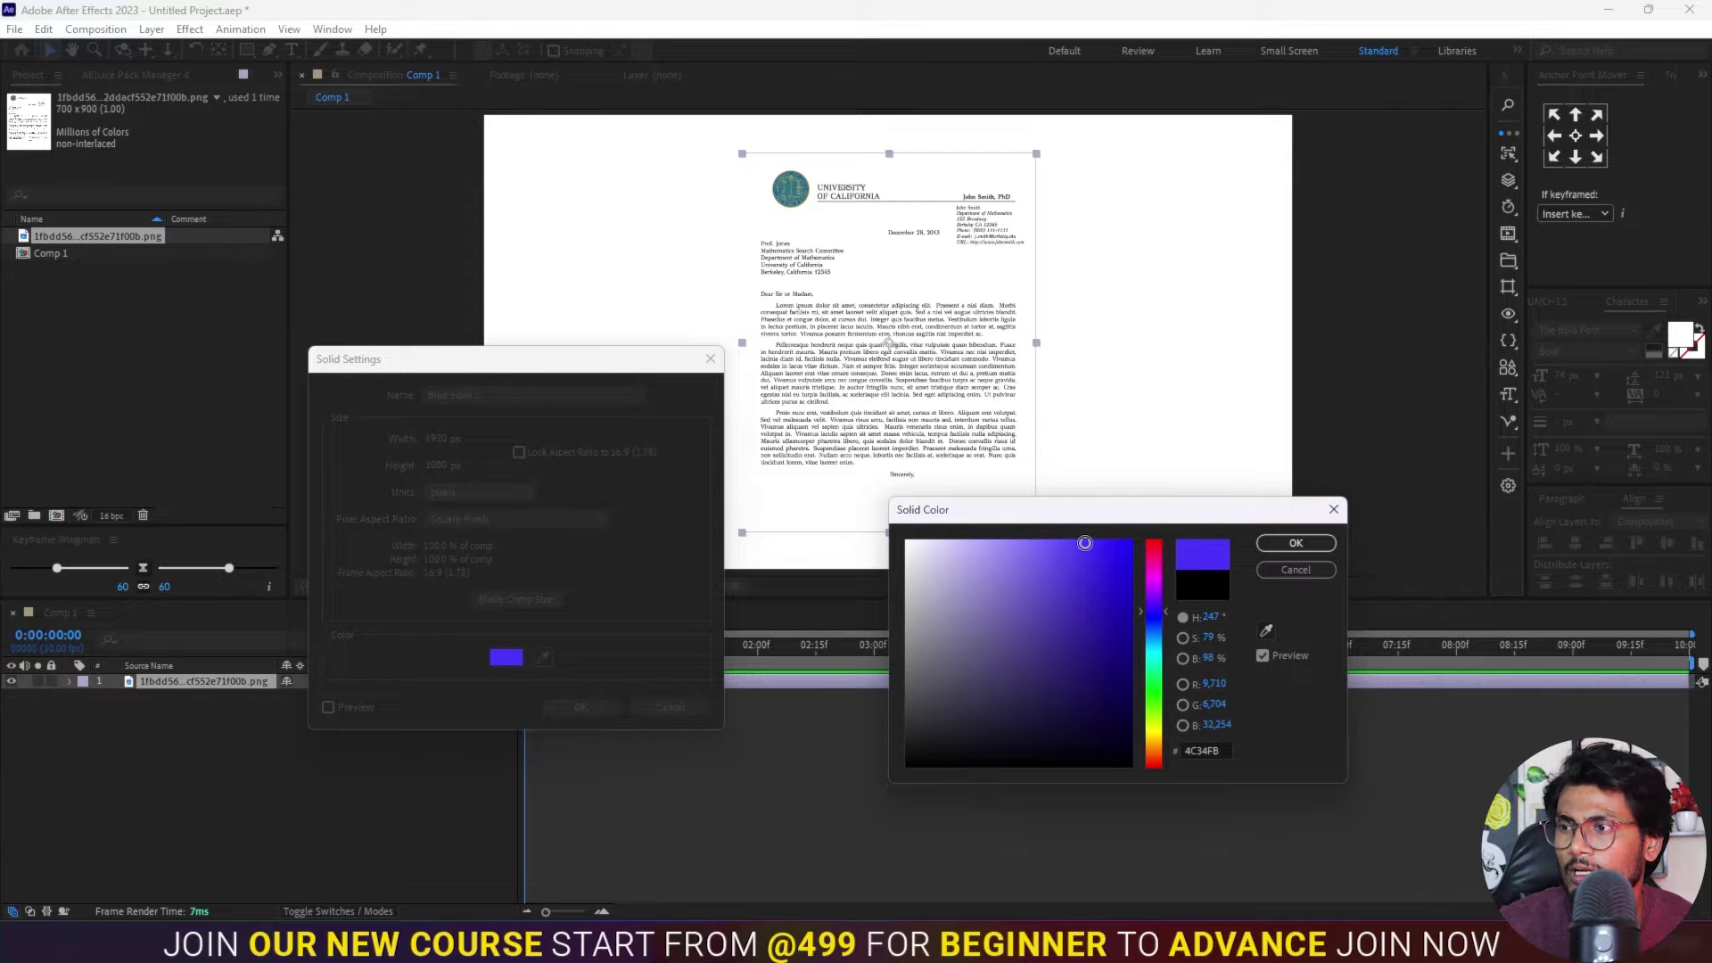
pyautogui.click(1304, 545)
pyautogui.click(581, 707)
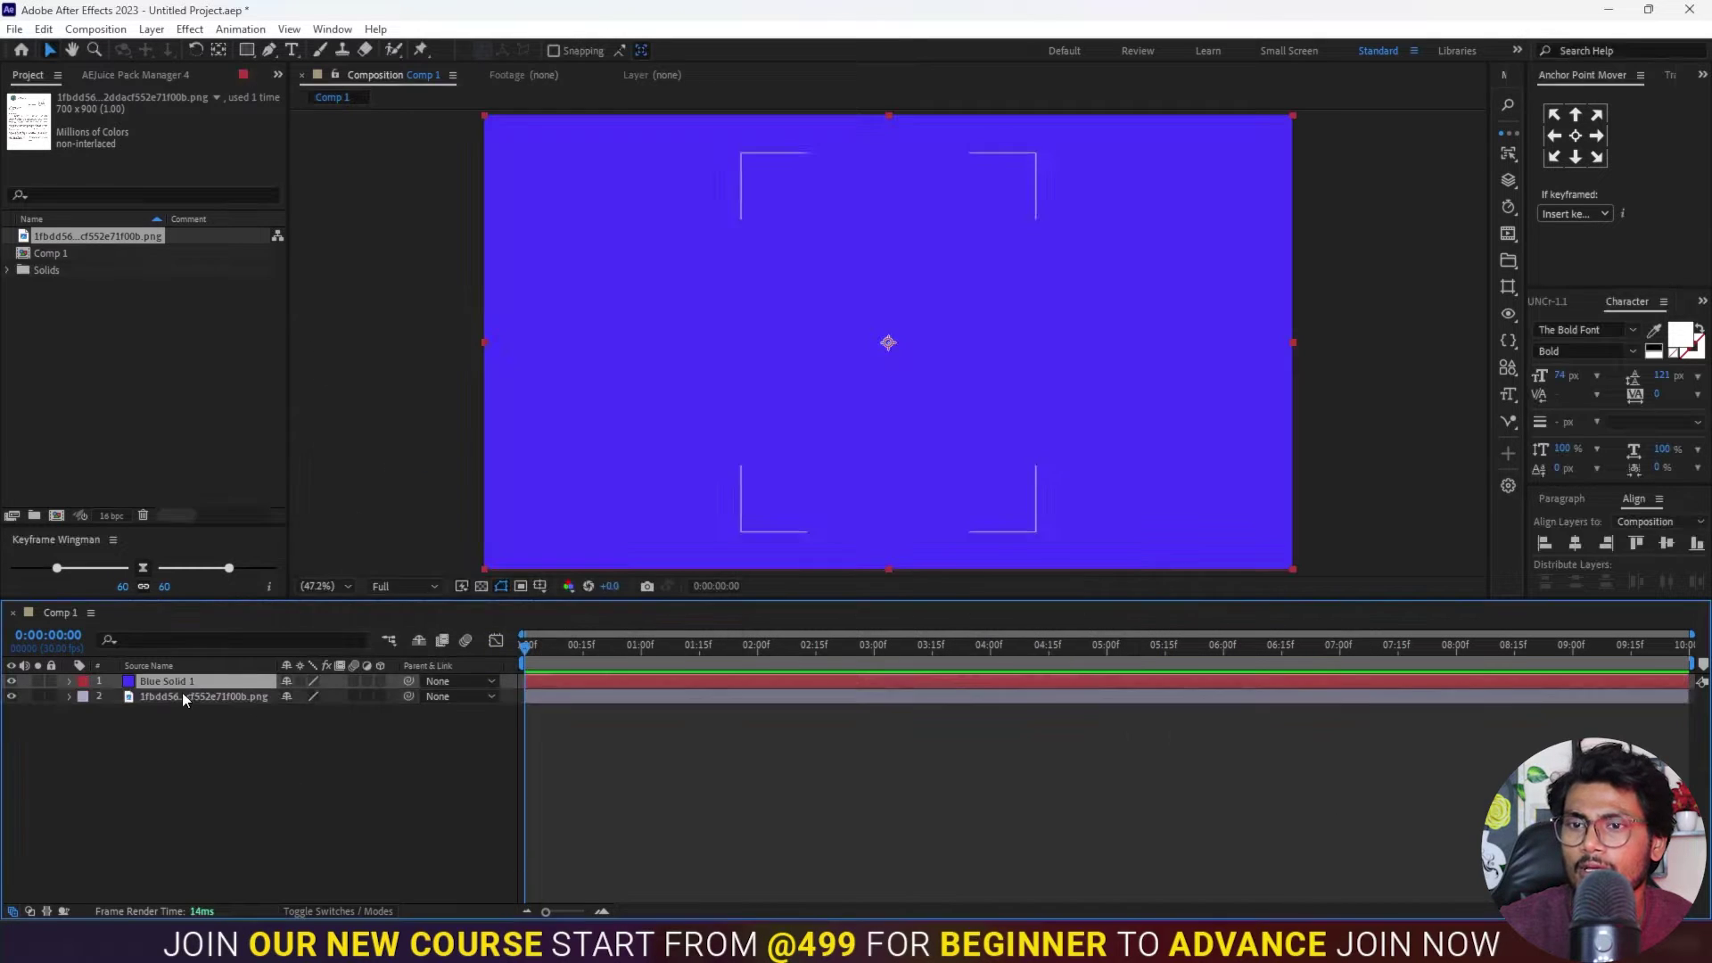
pyautogui.moveTo(183, 683); pyautogui.dragTo(183, 714)
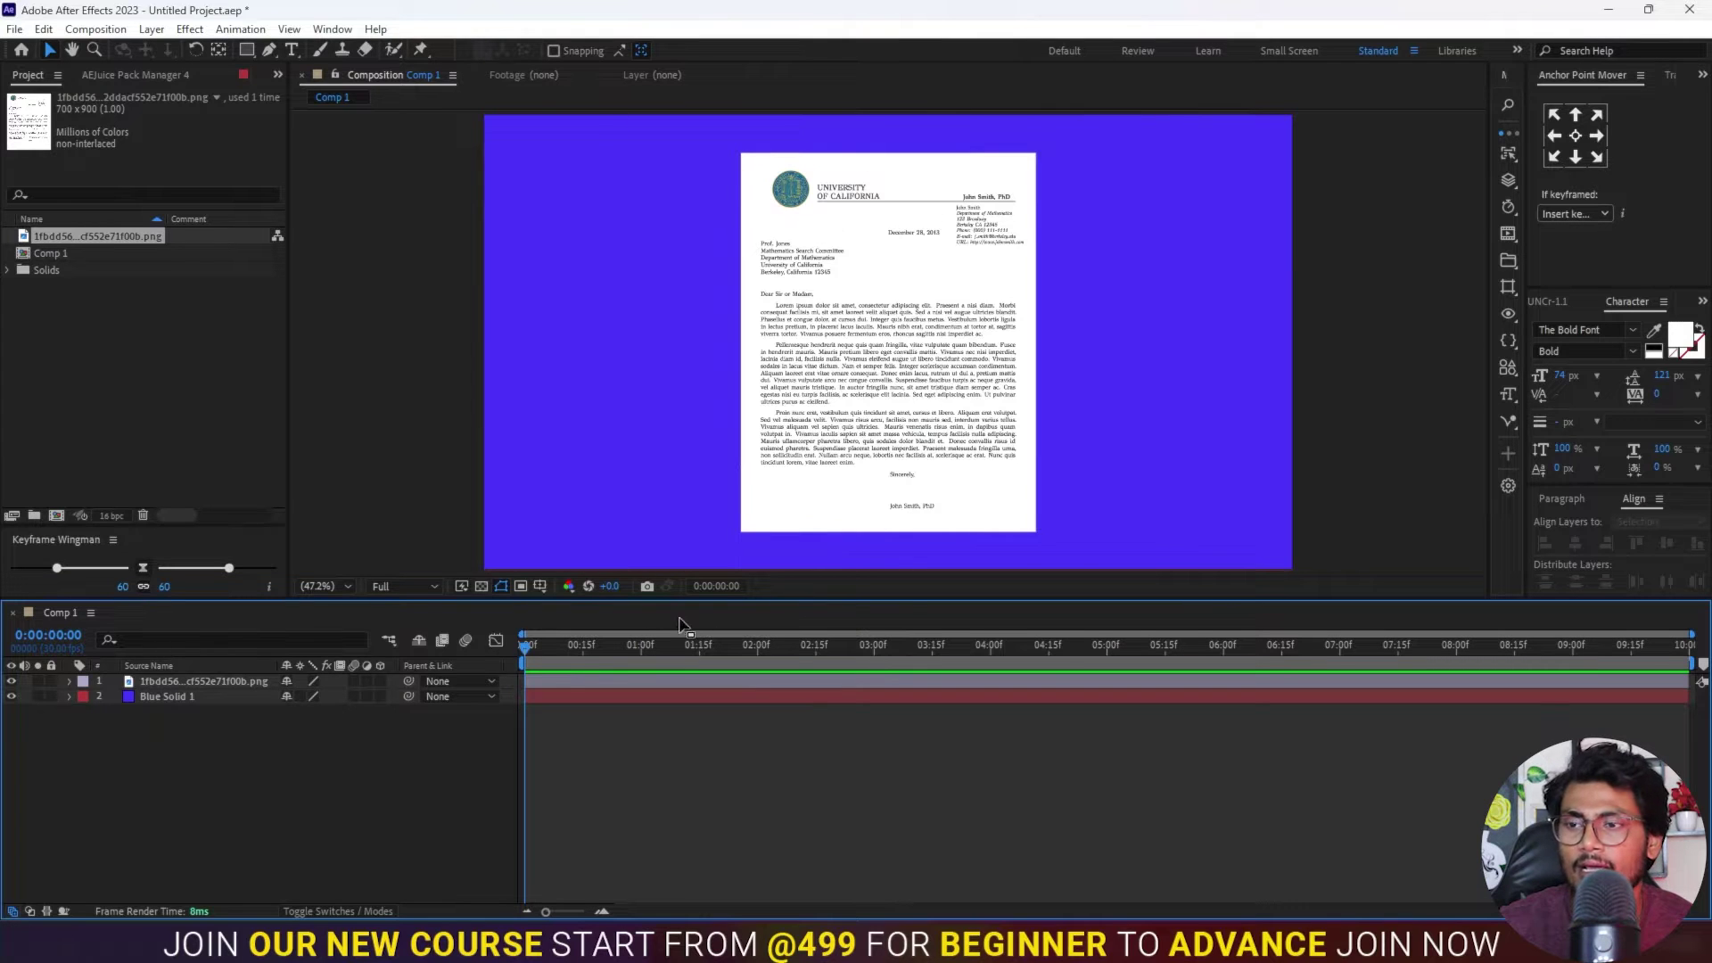
pyautogui.click(567, 679)
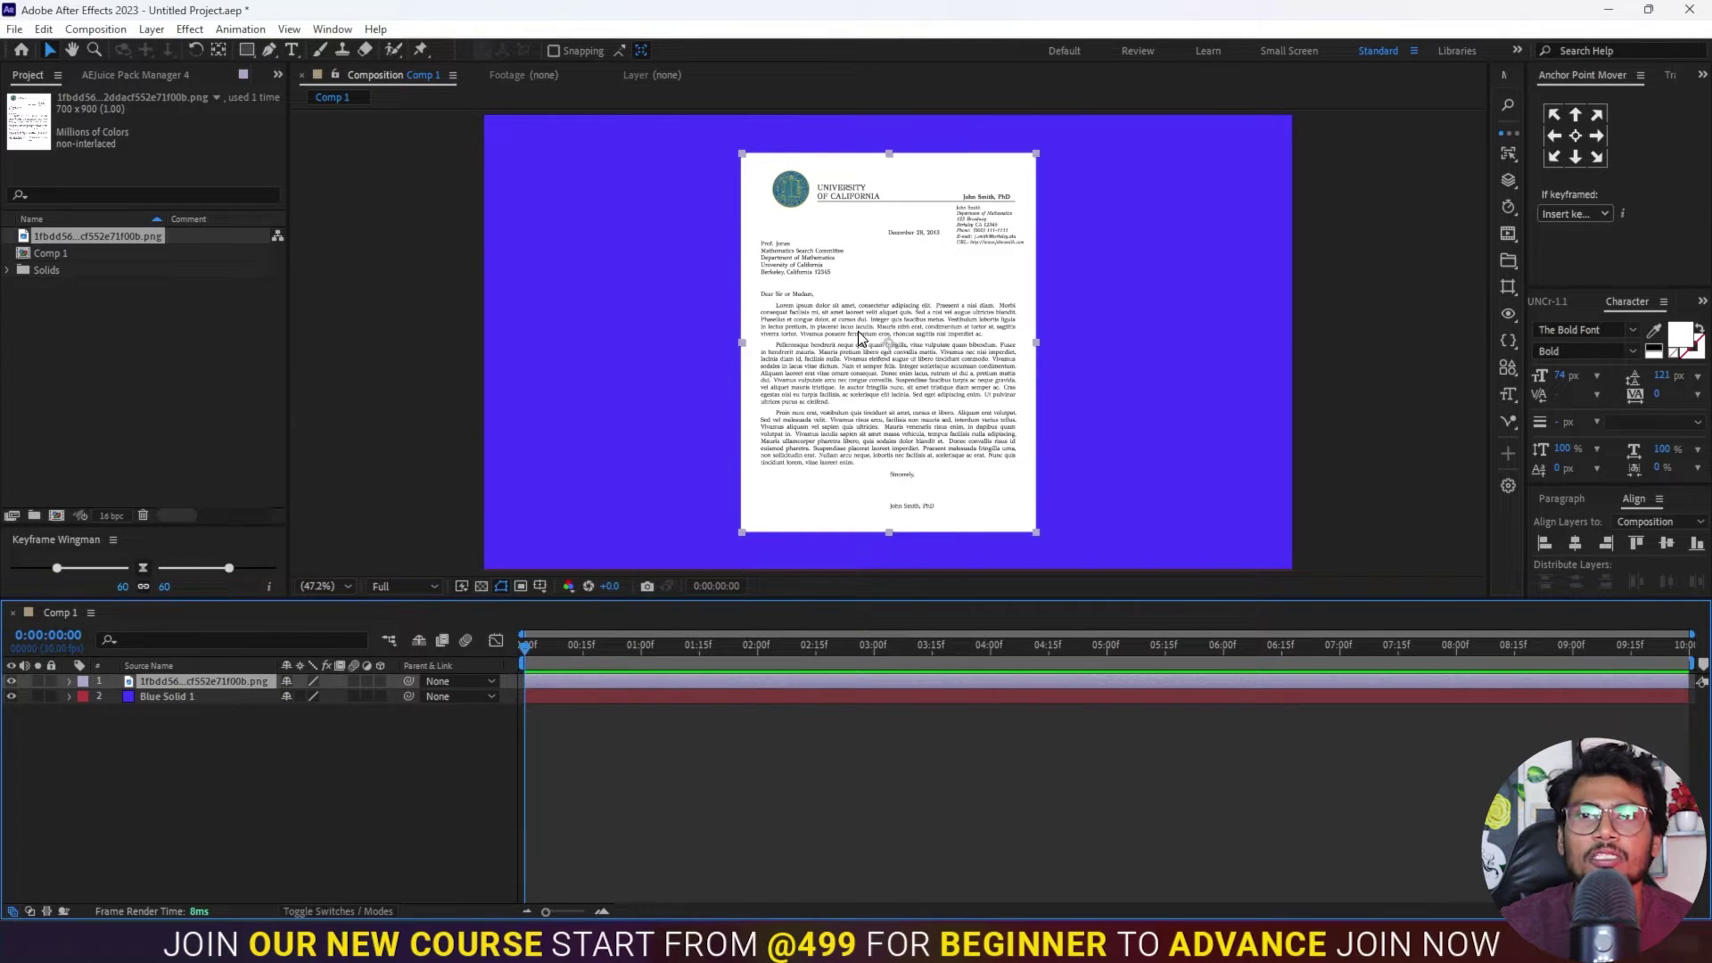
# Step: Apply Drop Shadow to the letter layer with Distance 10 and Softness 20
pyautogui.click(647, 738)
pyautogui.click(631, 683)
pyautogui.hotkey('ctrl', 'space')
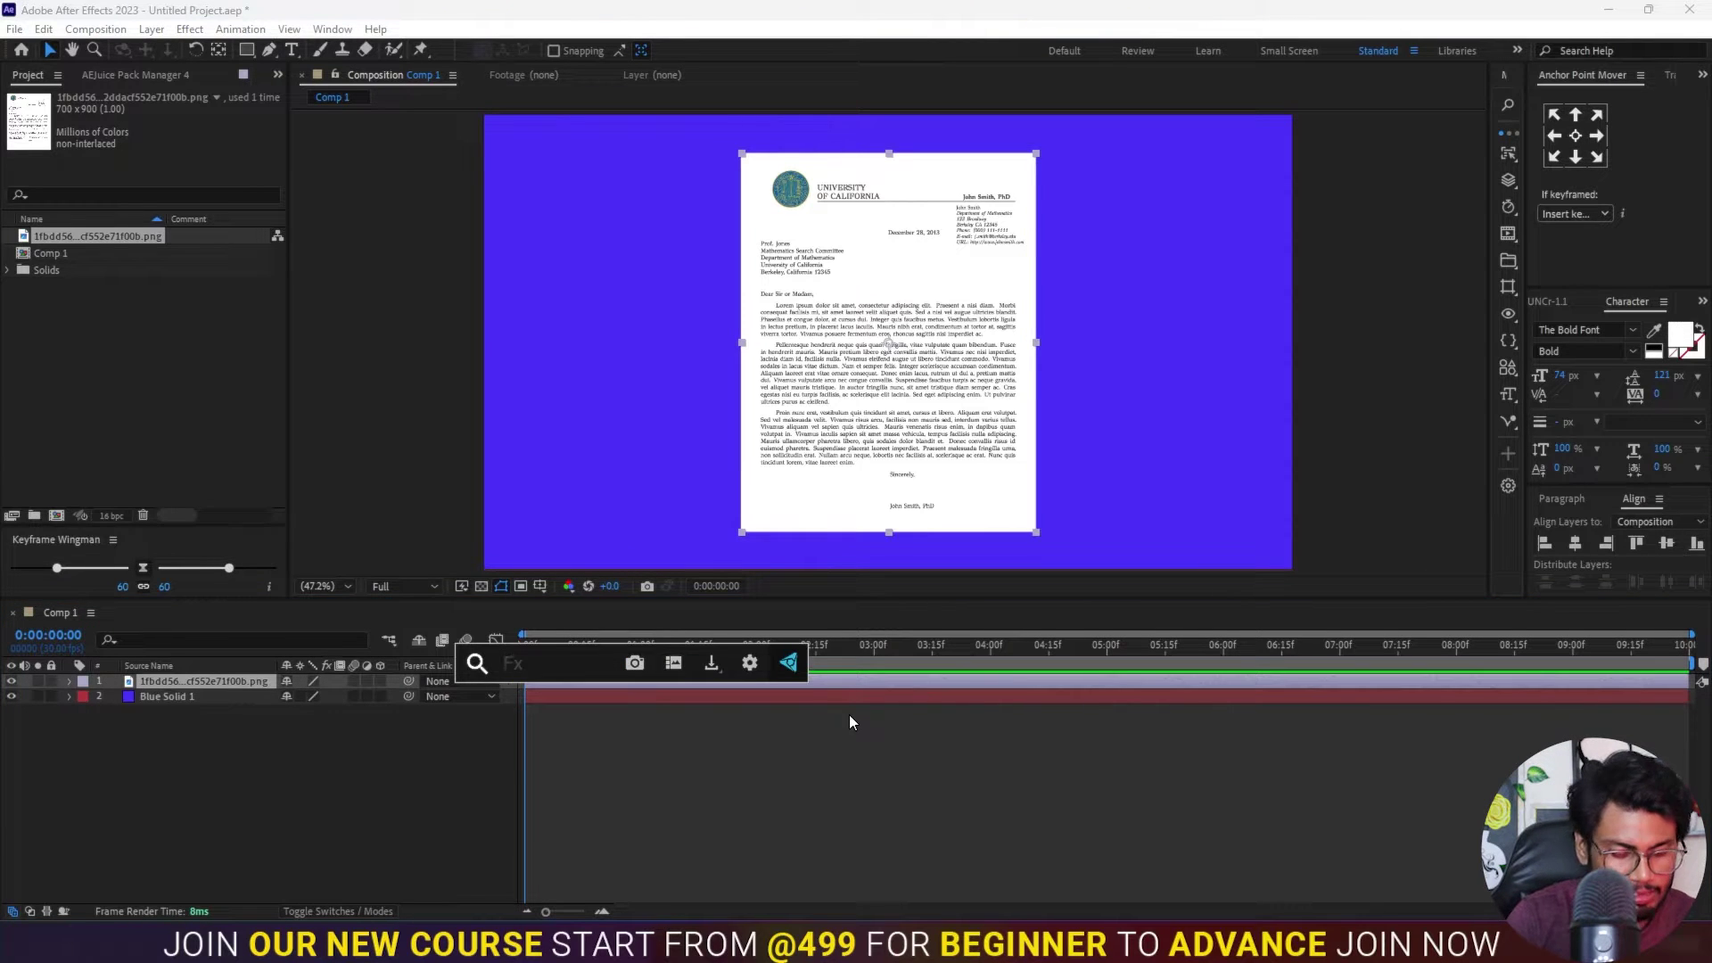
pyautogui.write('drop')
pyautogui.press('Return')
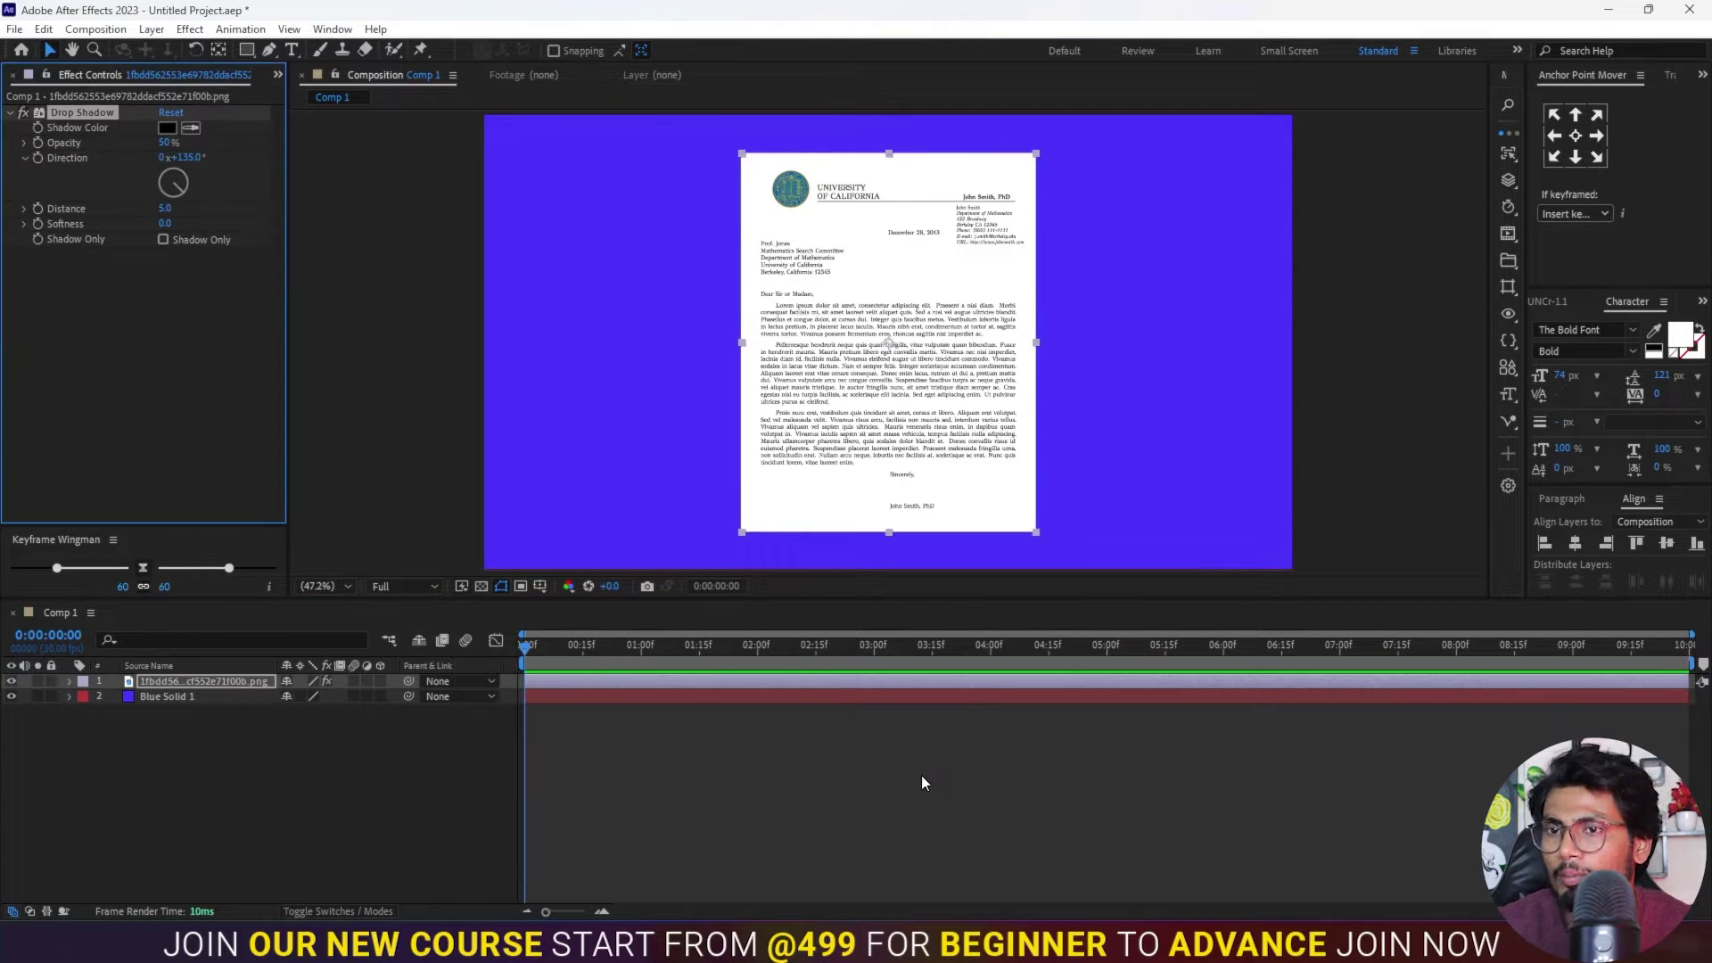
pyautogui.moveTo(165, 209); pyautogui.dragTo(166, 210)
pyautogui.click(163, 224)
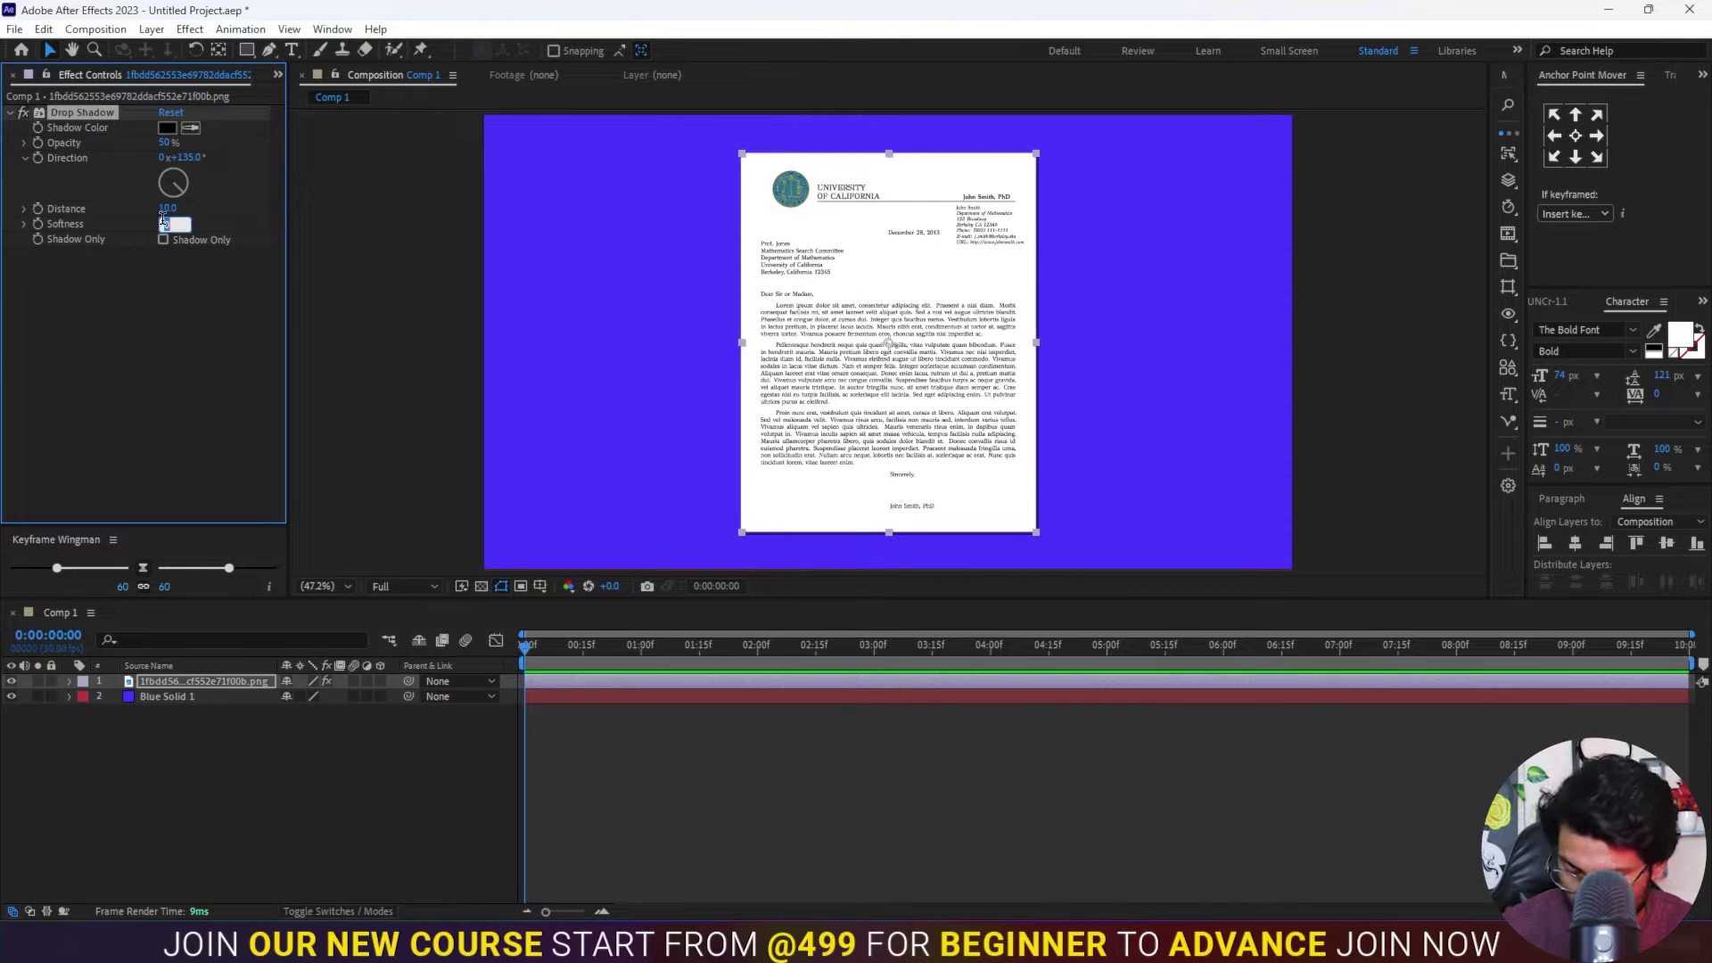
pyautogui.write('0')
pyautogui.press('Return')
# Step: Reselect the letter layer and cancel the quick effects search
pyautogui.click(885, 779)
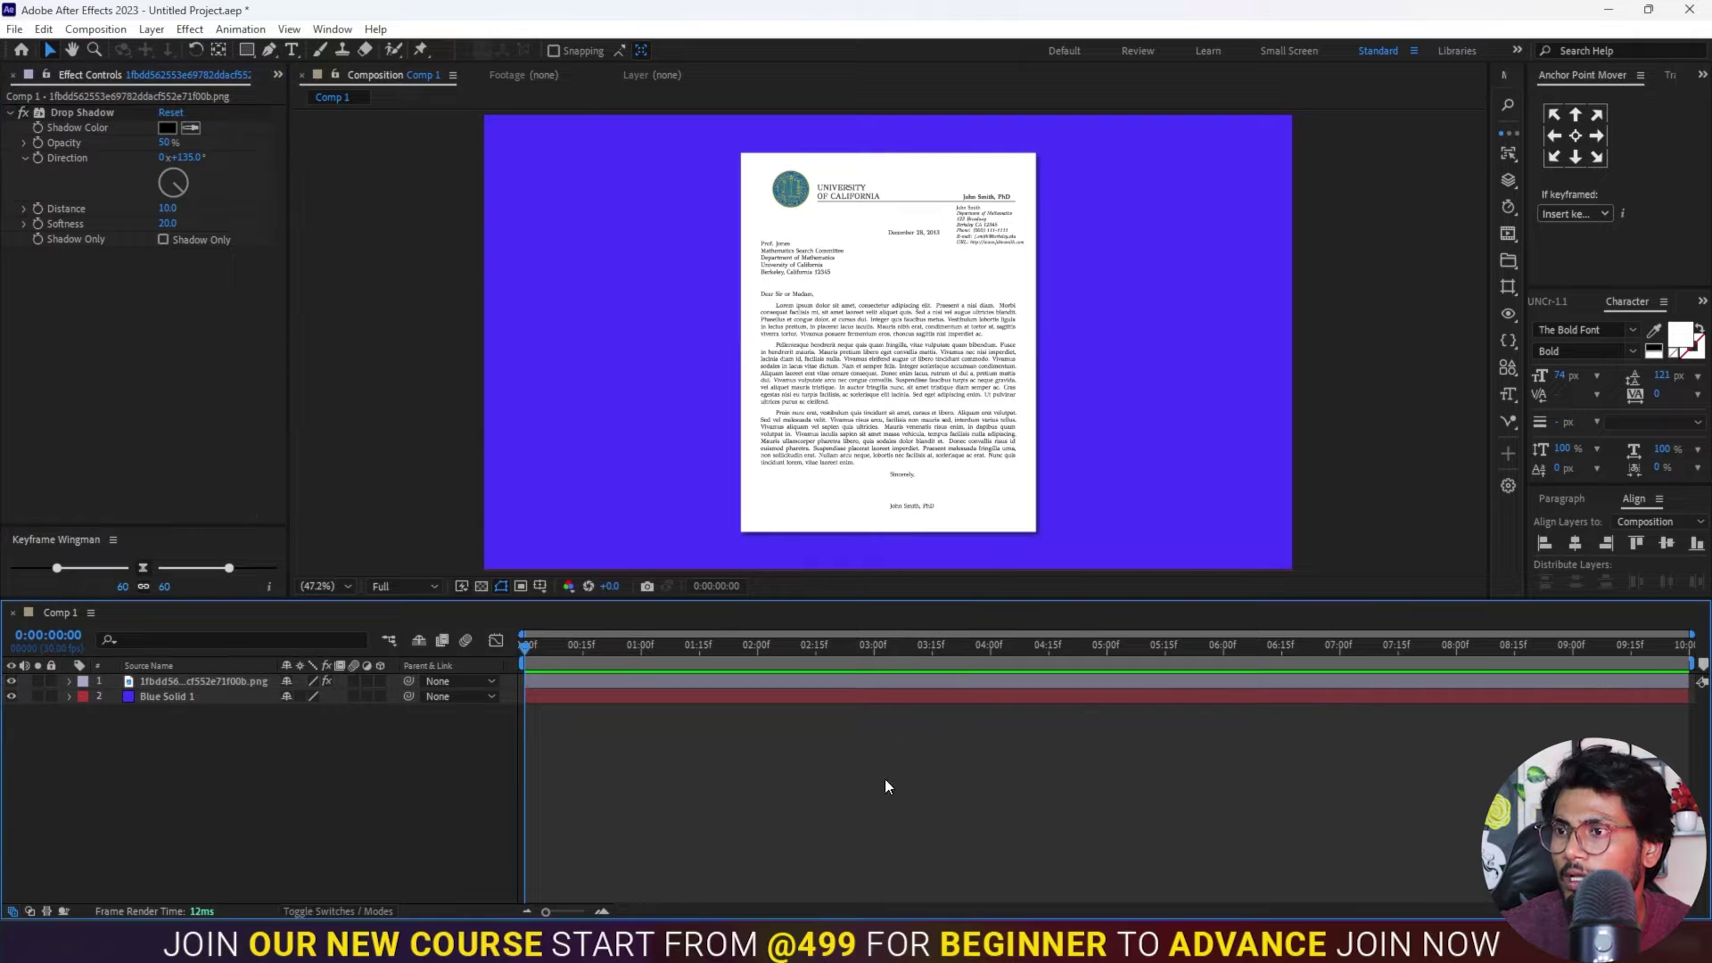
pyautogui.click(937, 346)
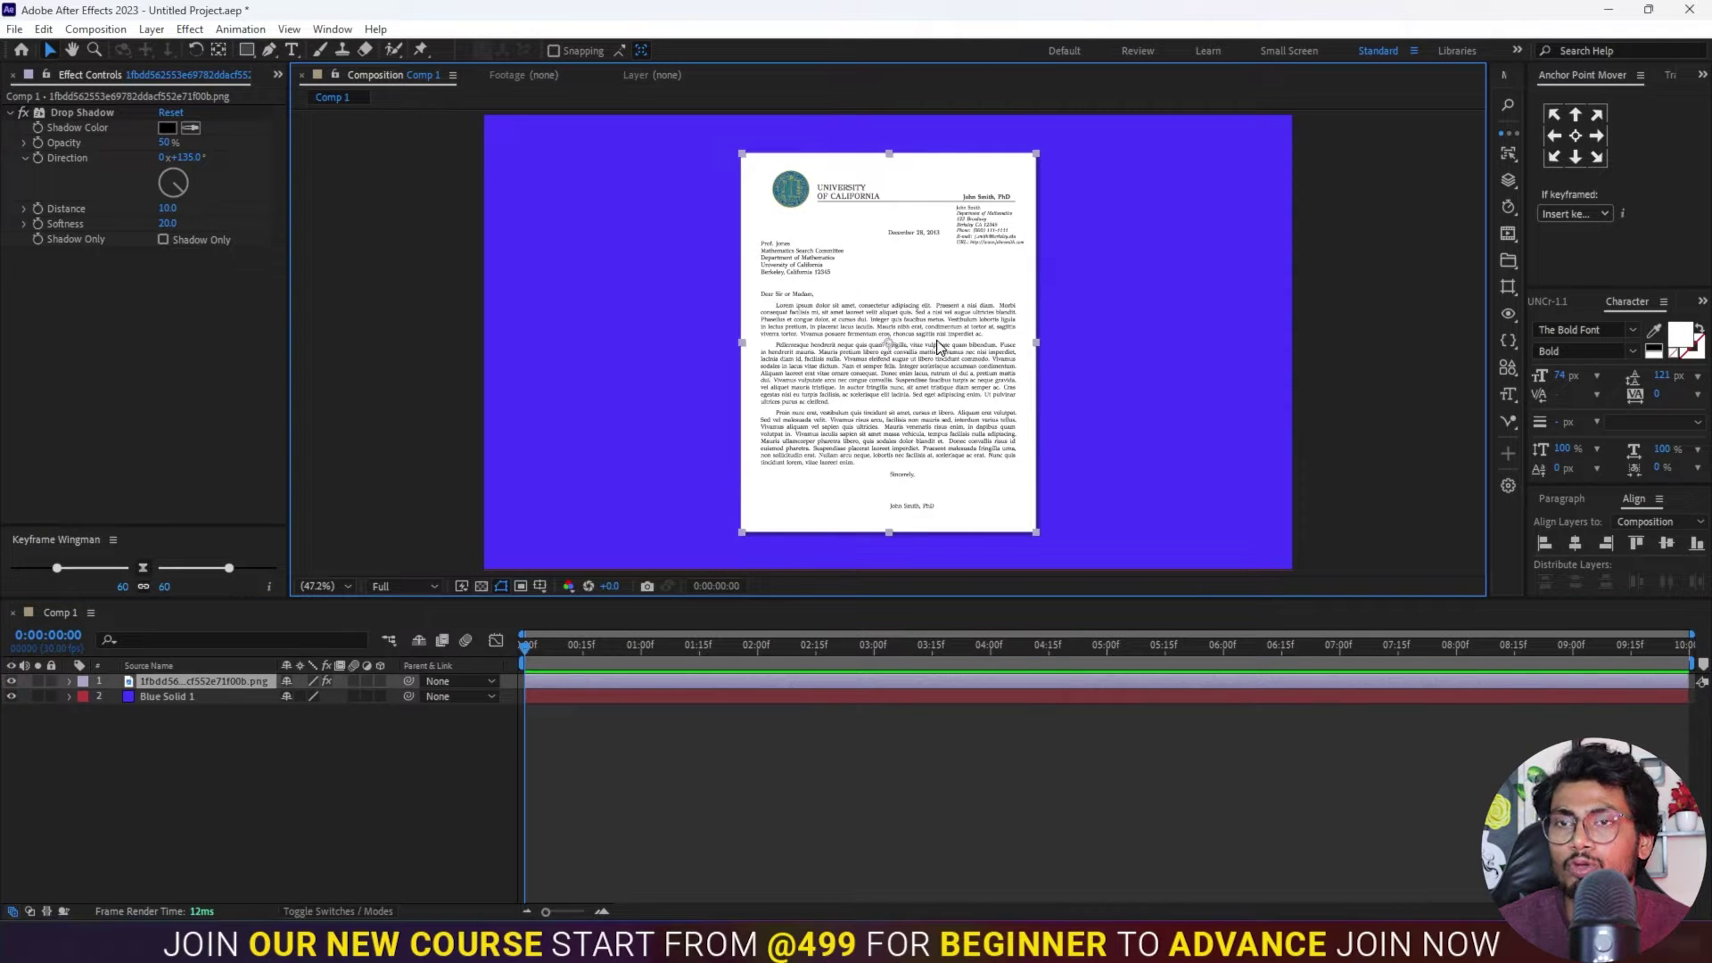
pyautogui.click(598, 682)
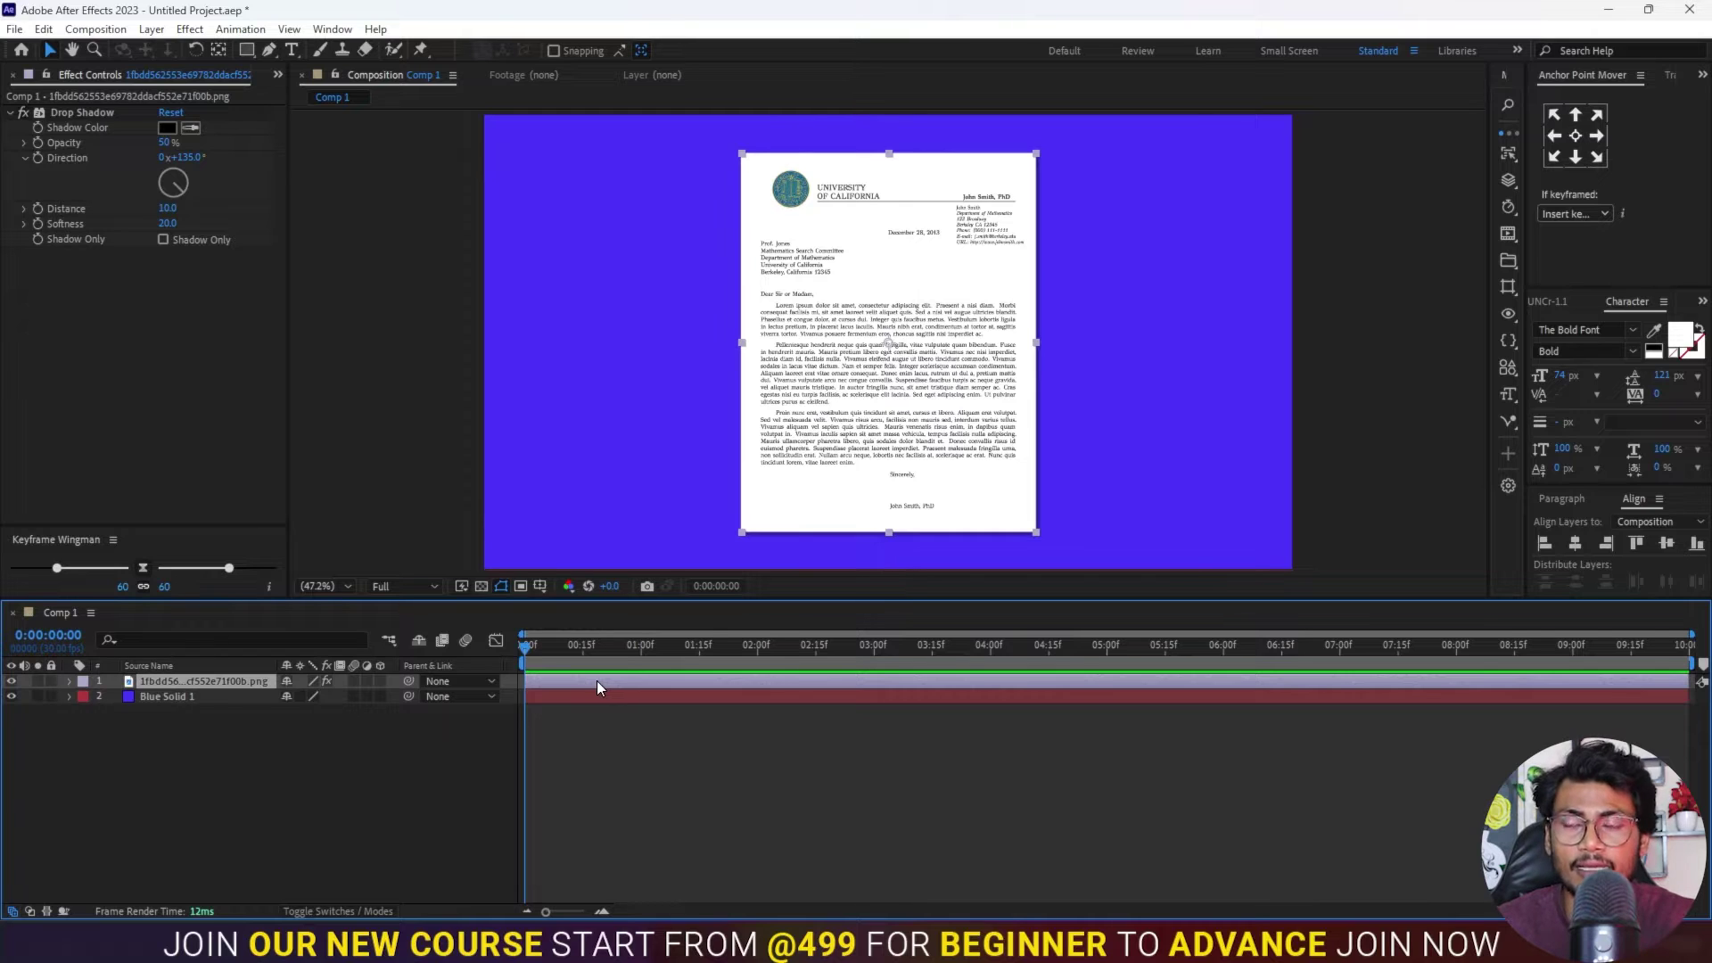
pyautogui.click(597, 669)
pyautogui.click(597, 682)
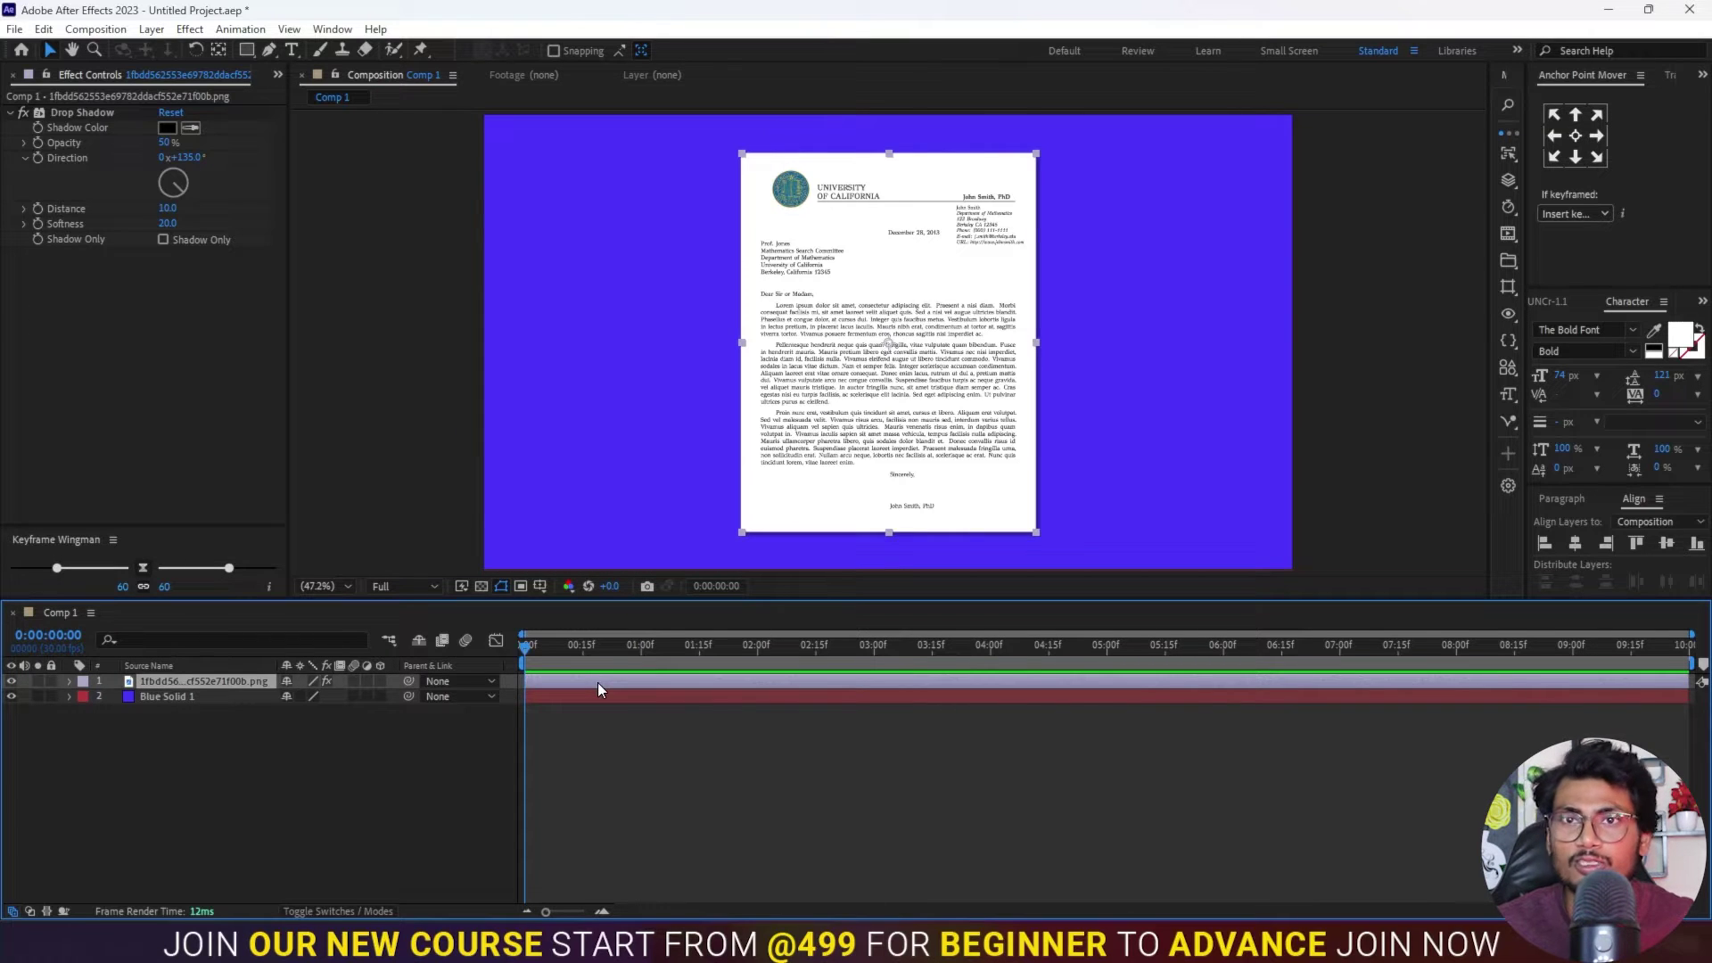
pyautogui.hotkey('ctrl', 'space')
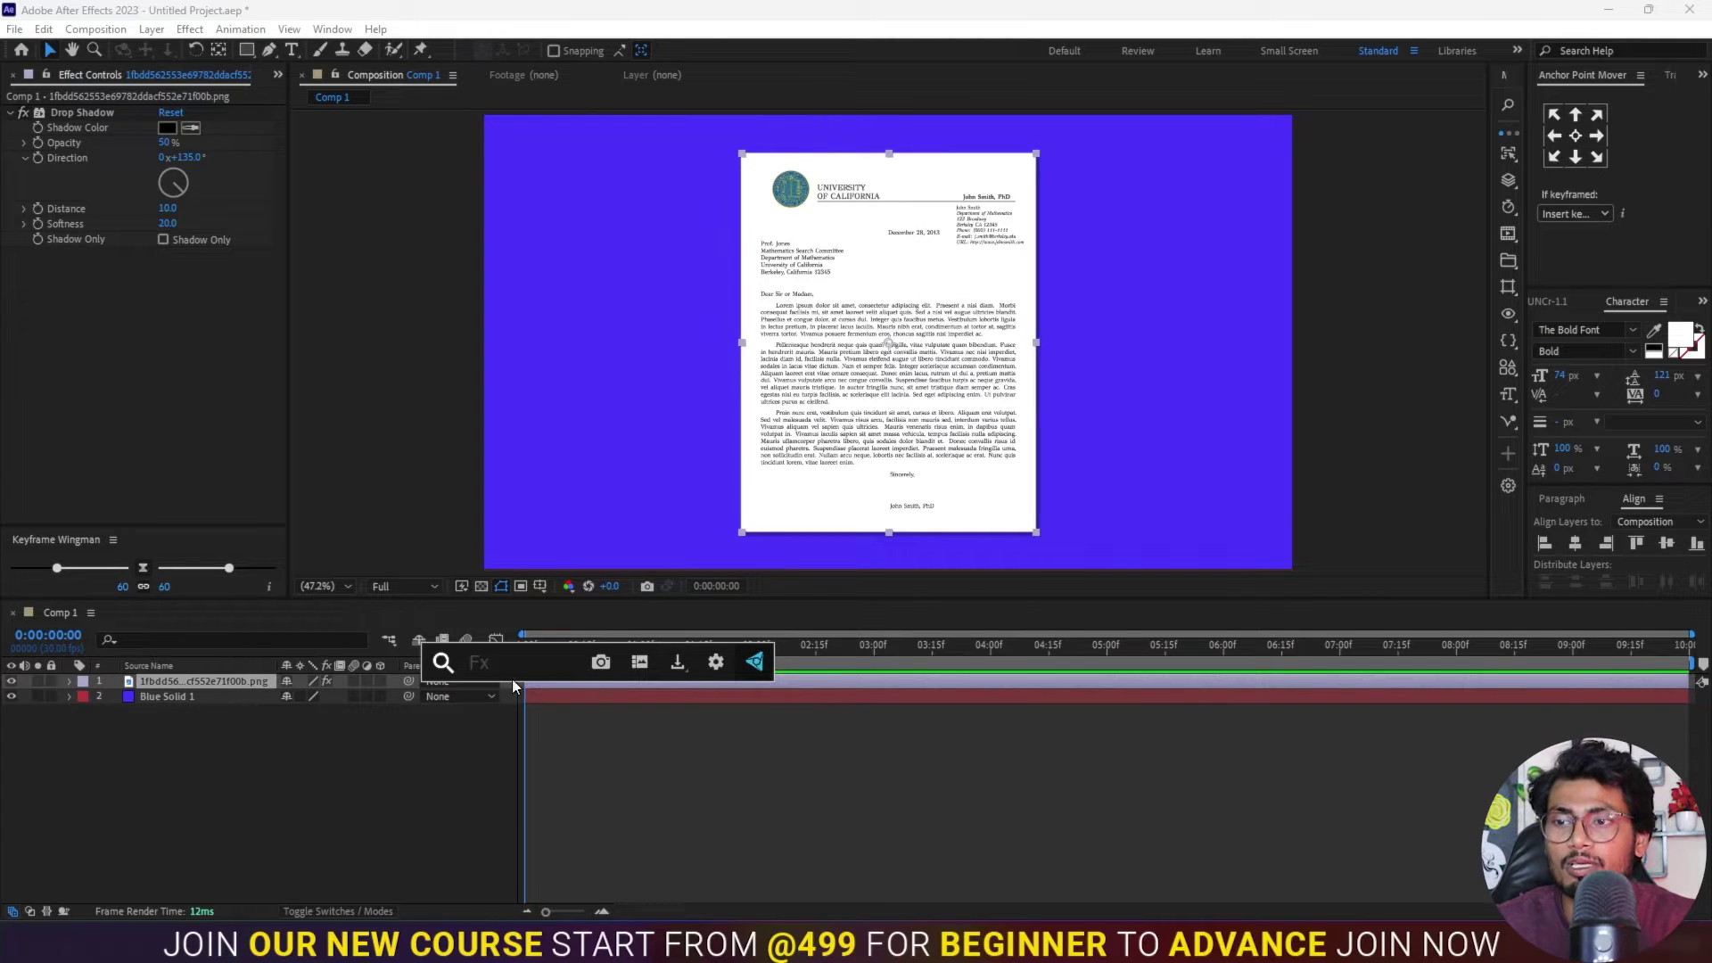
pyautogui.click(822, 683)
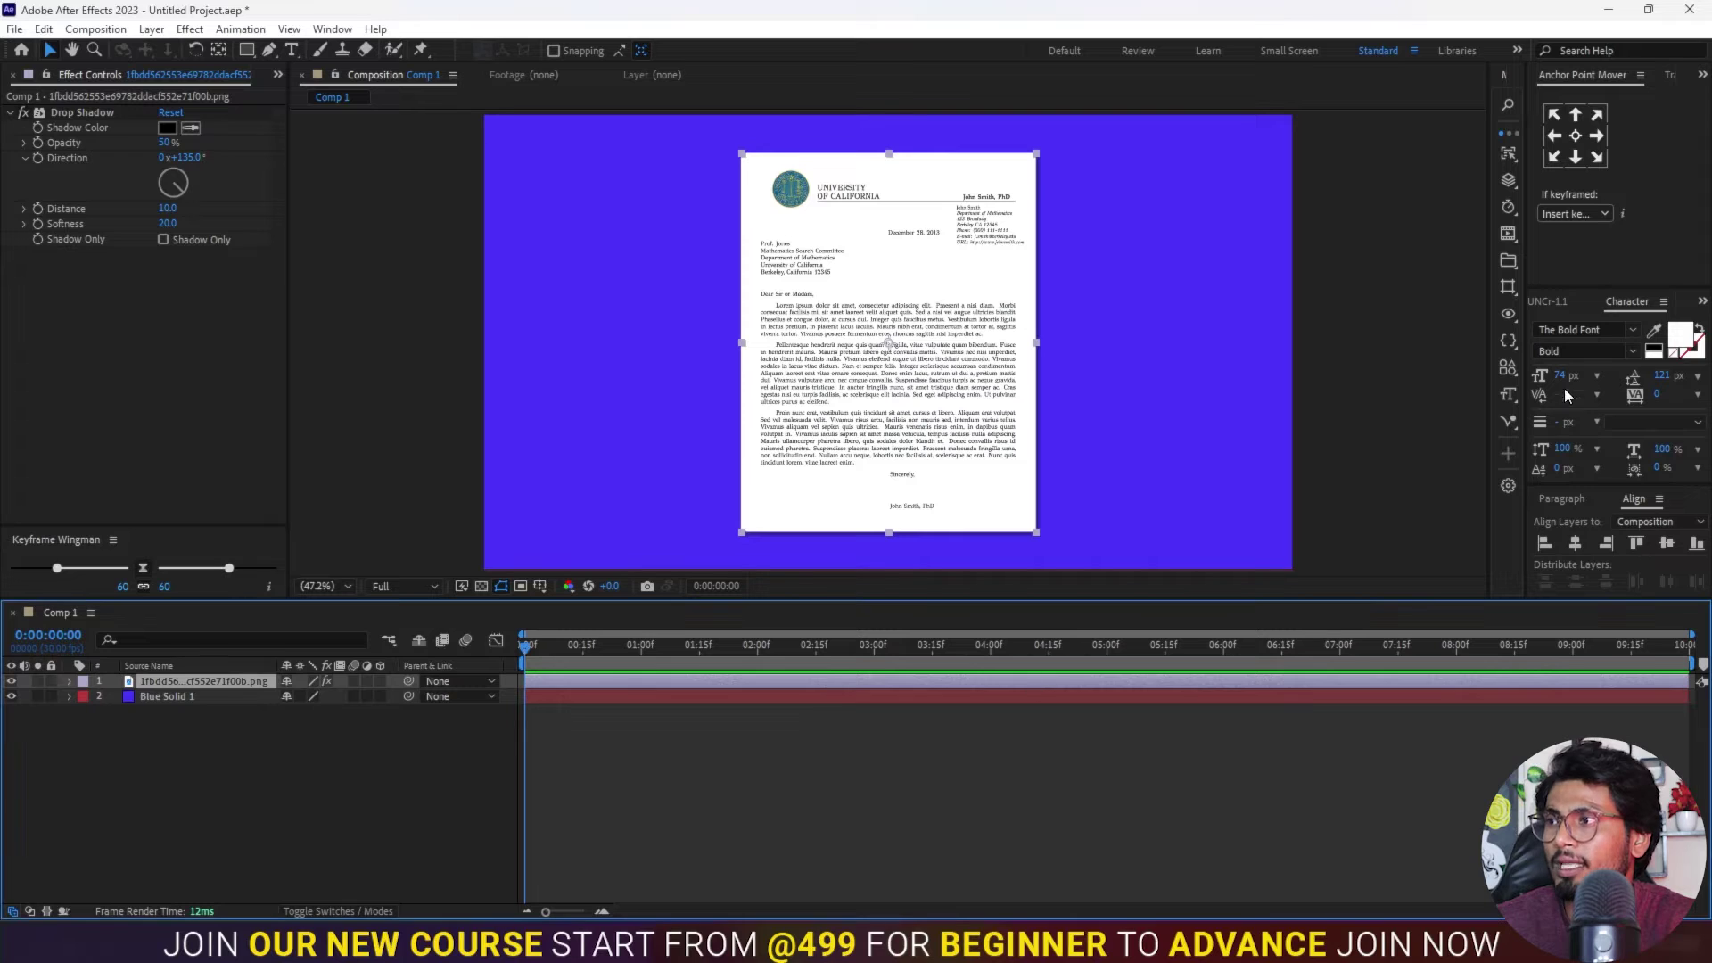
# Step: Show the Effects & Presets panel and apply CC Page Turn to the letter via search 'cc pa'
pyautogui.click(1699, 311)
pyautogui.click(1668, 324)
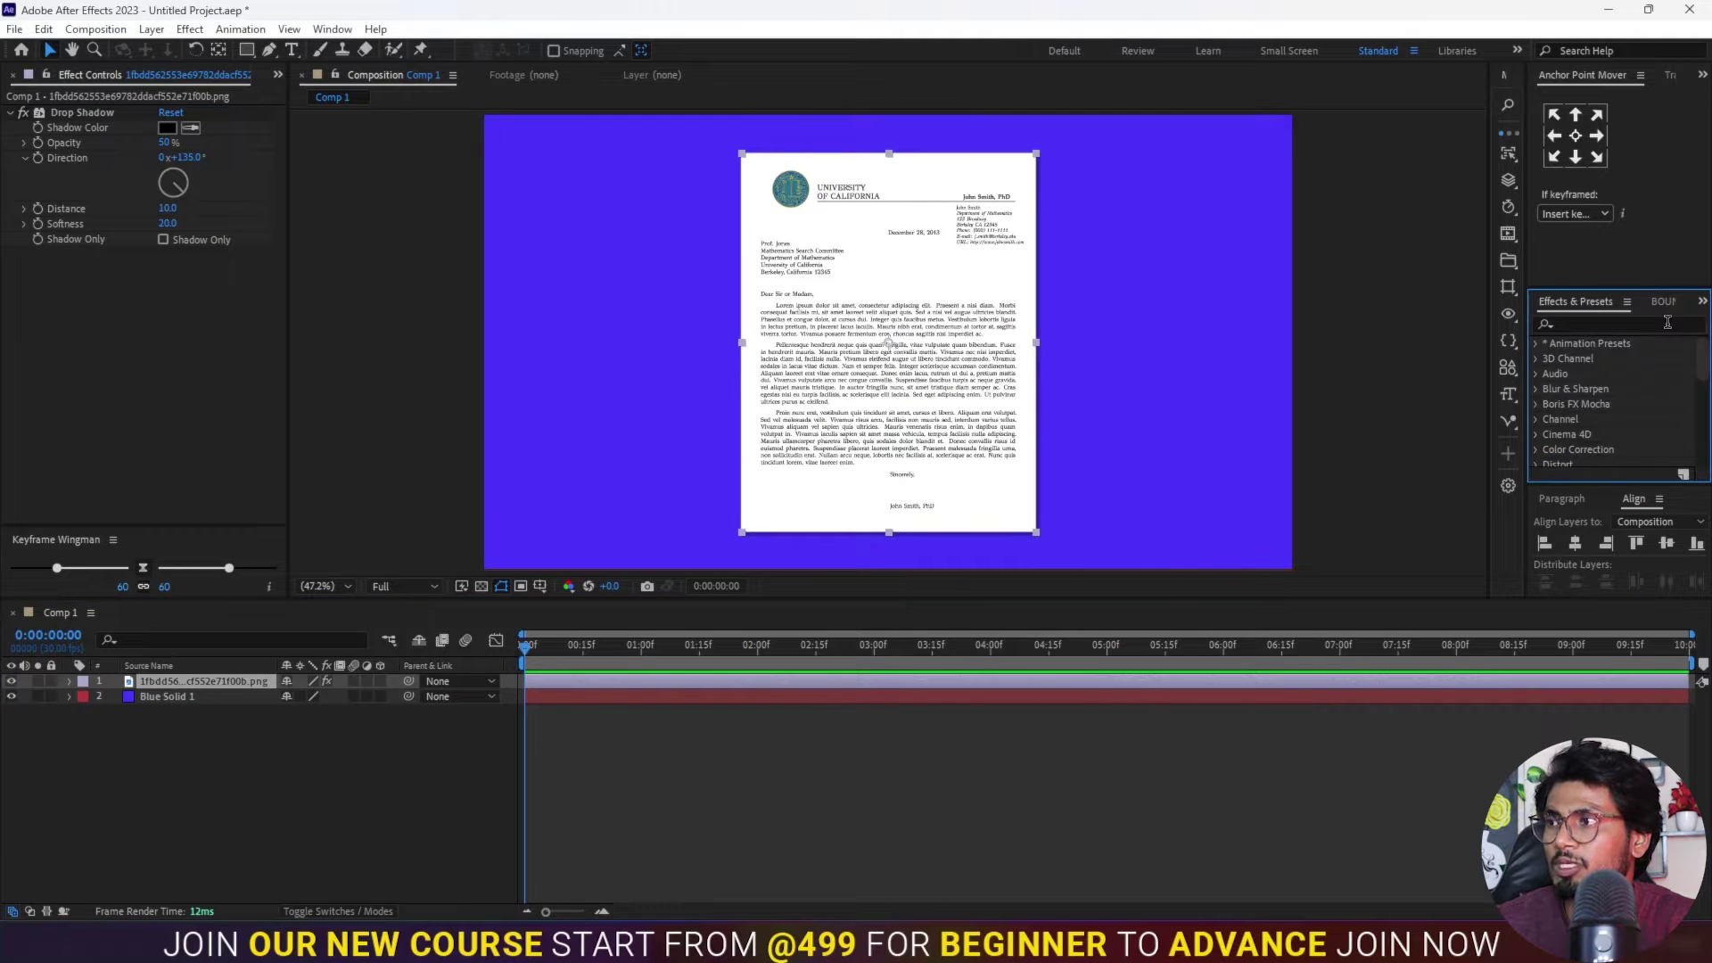
pyautogui.click(334, 28)
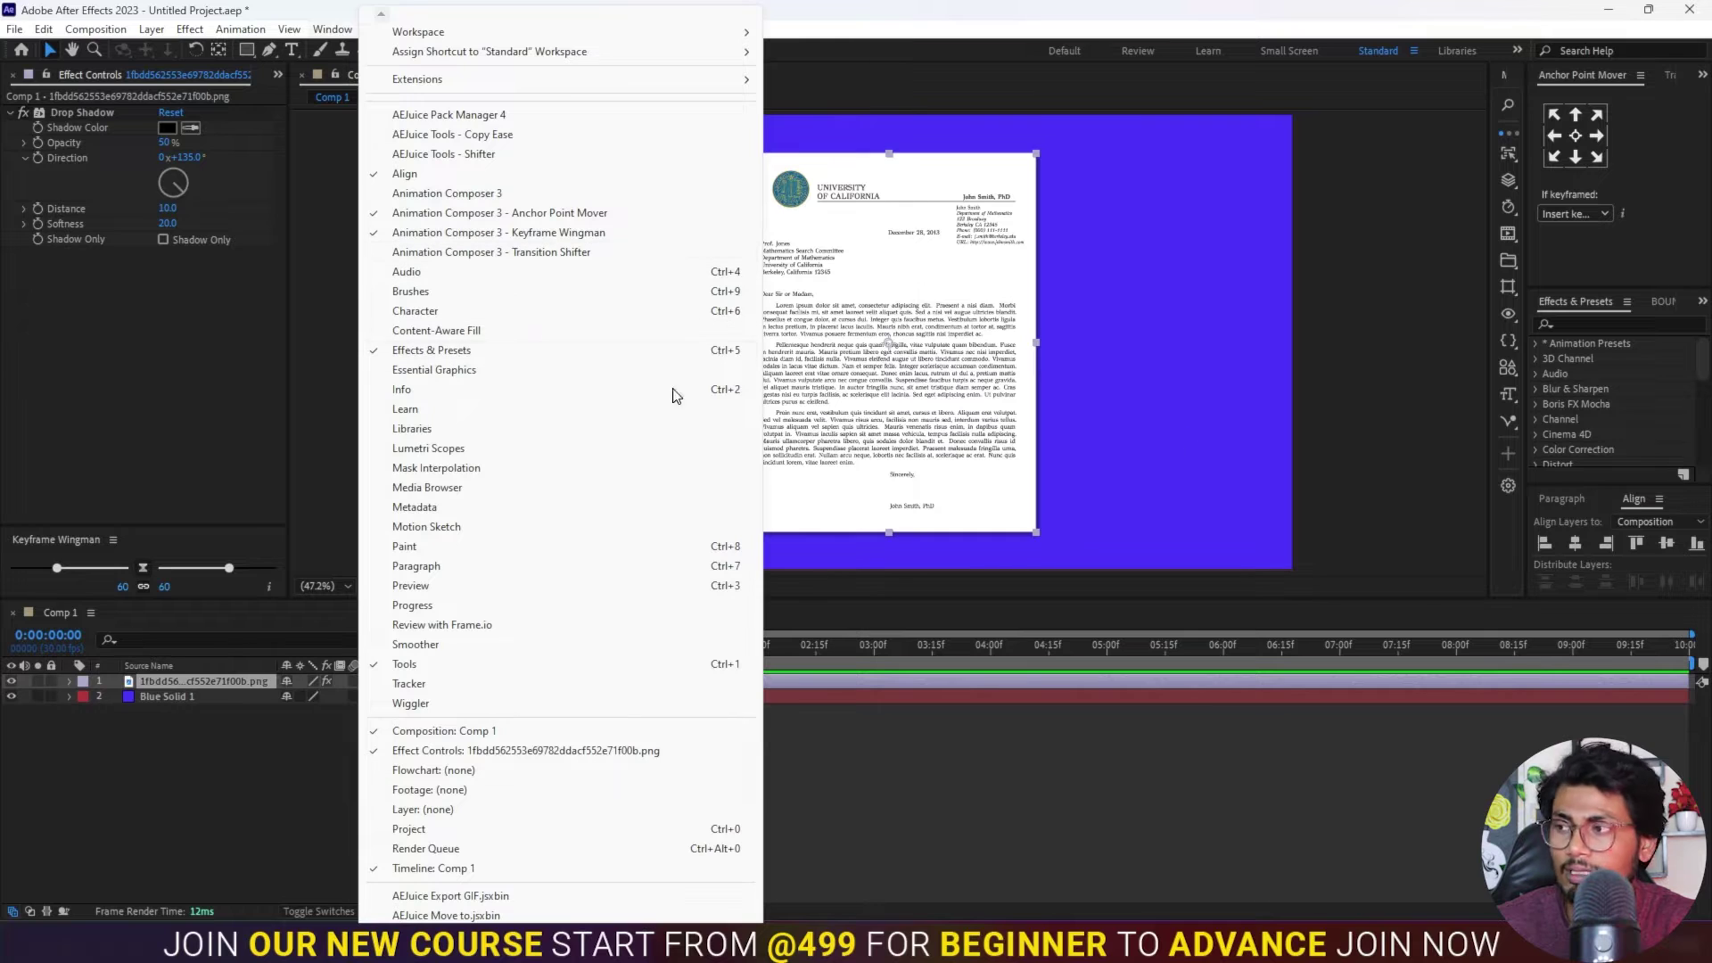
pyautogui.click(1617, 324)
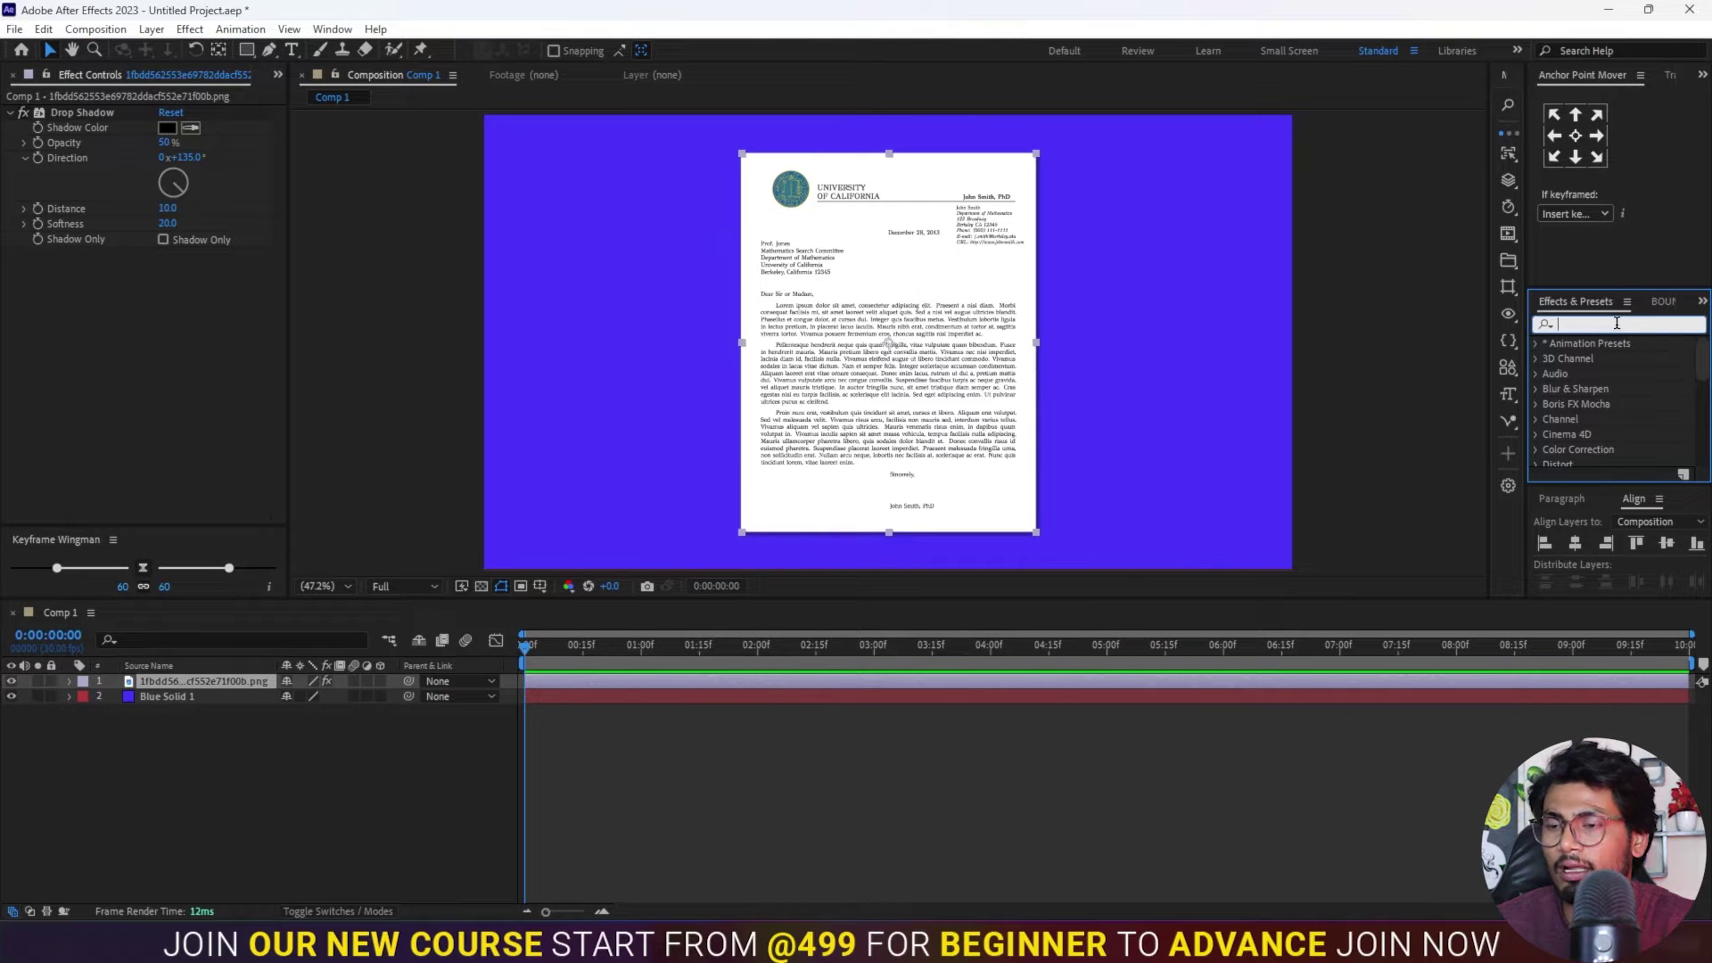
pyautogui.hotkey('ctrl', 'space')
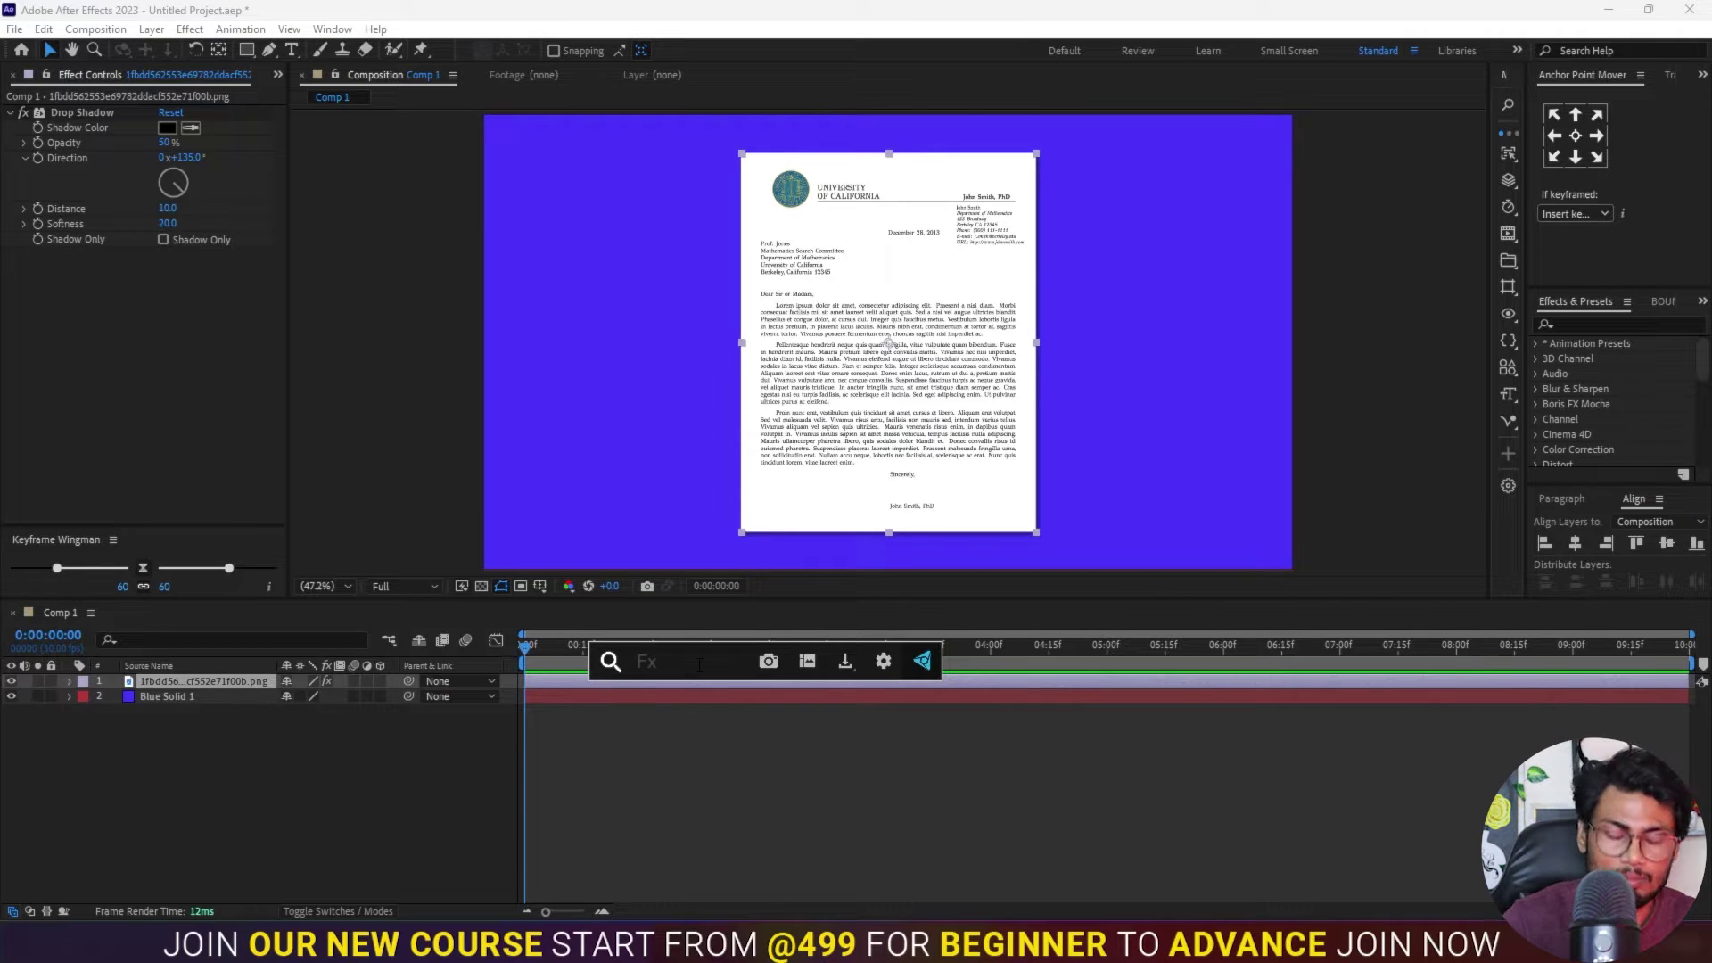
pyautogui.write('cc pa')
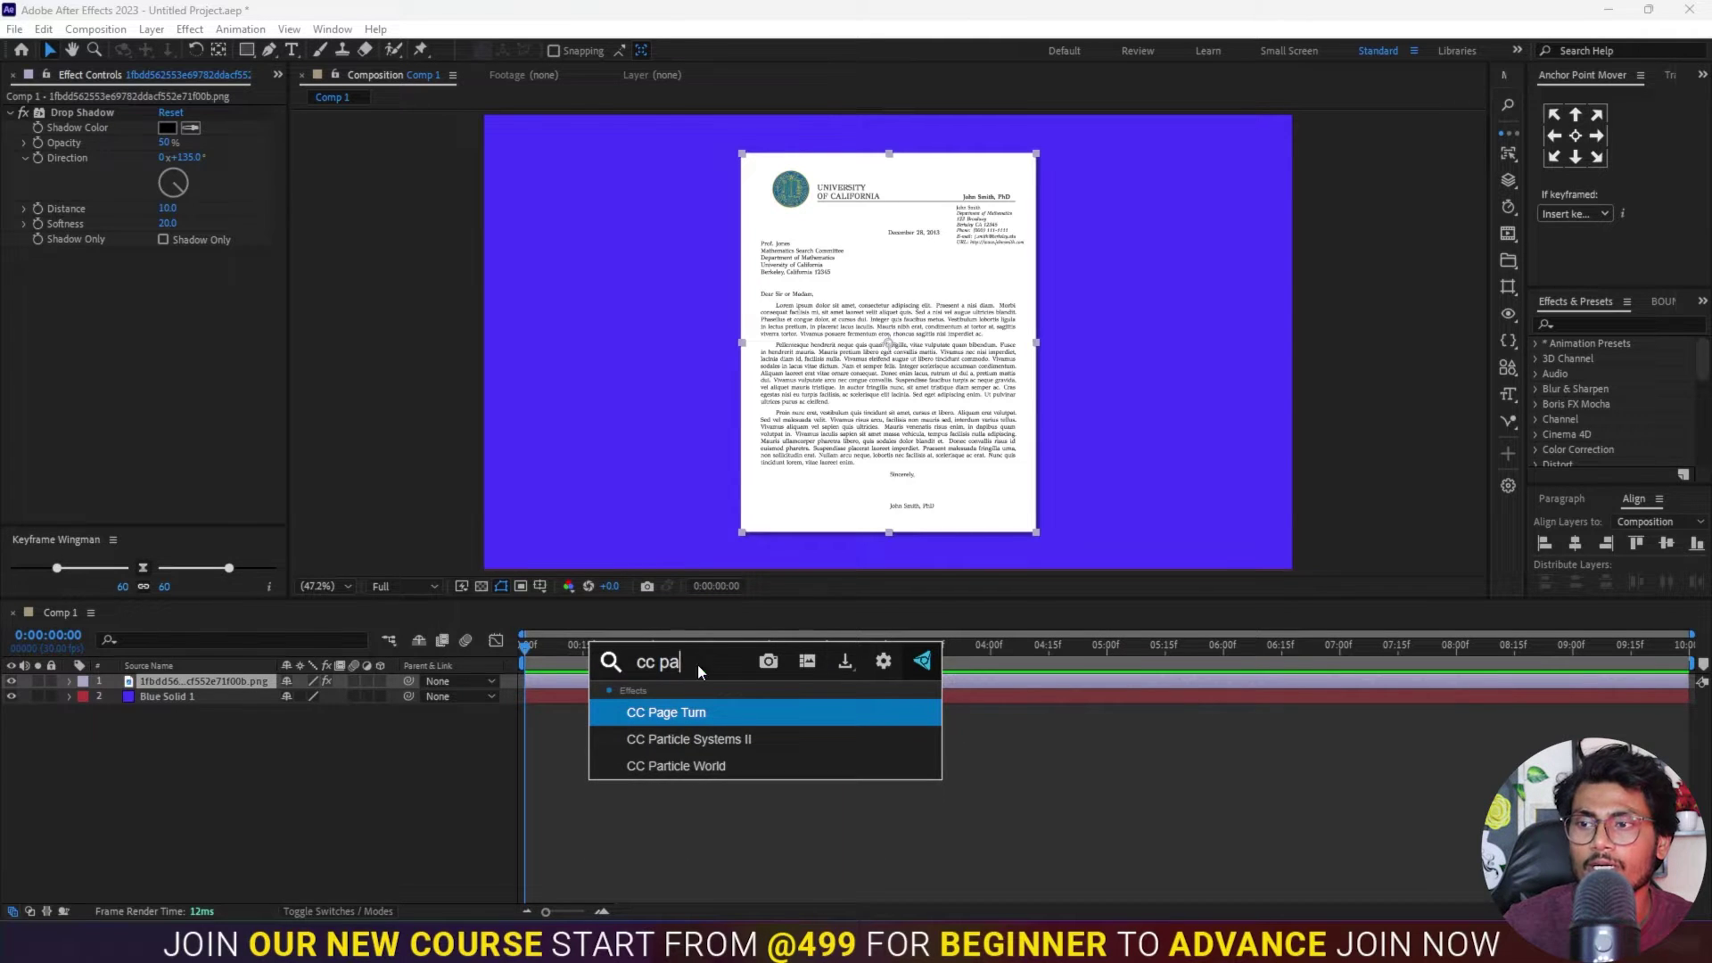
pyautogui.press('Return')
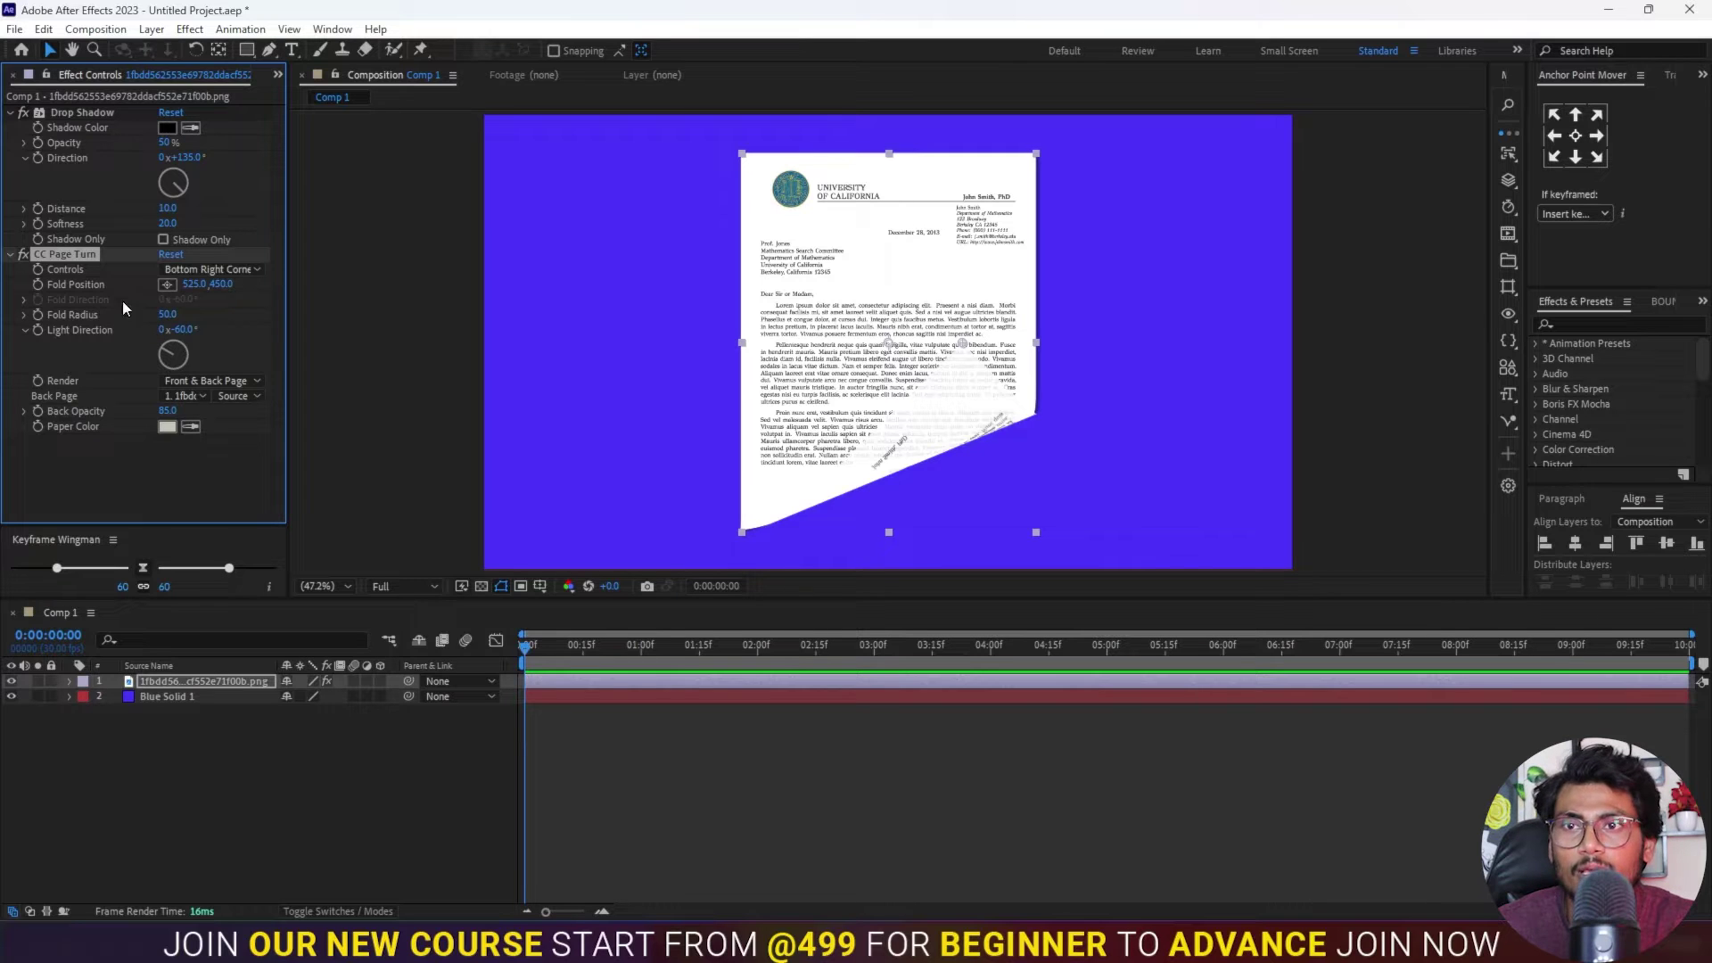
pyautogui.click(200, 270)
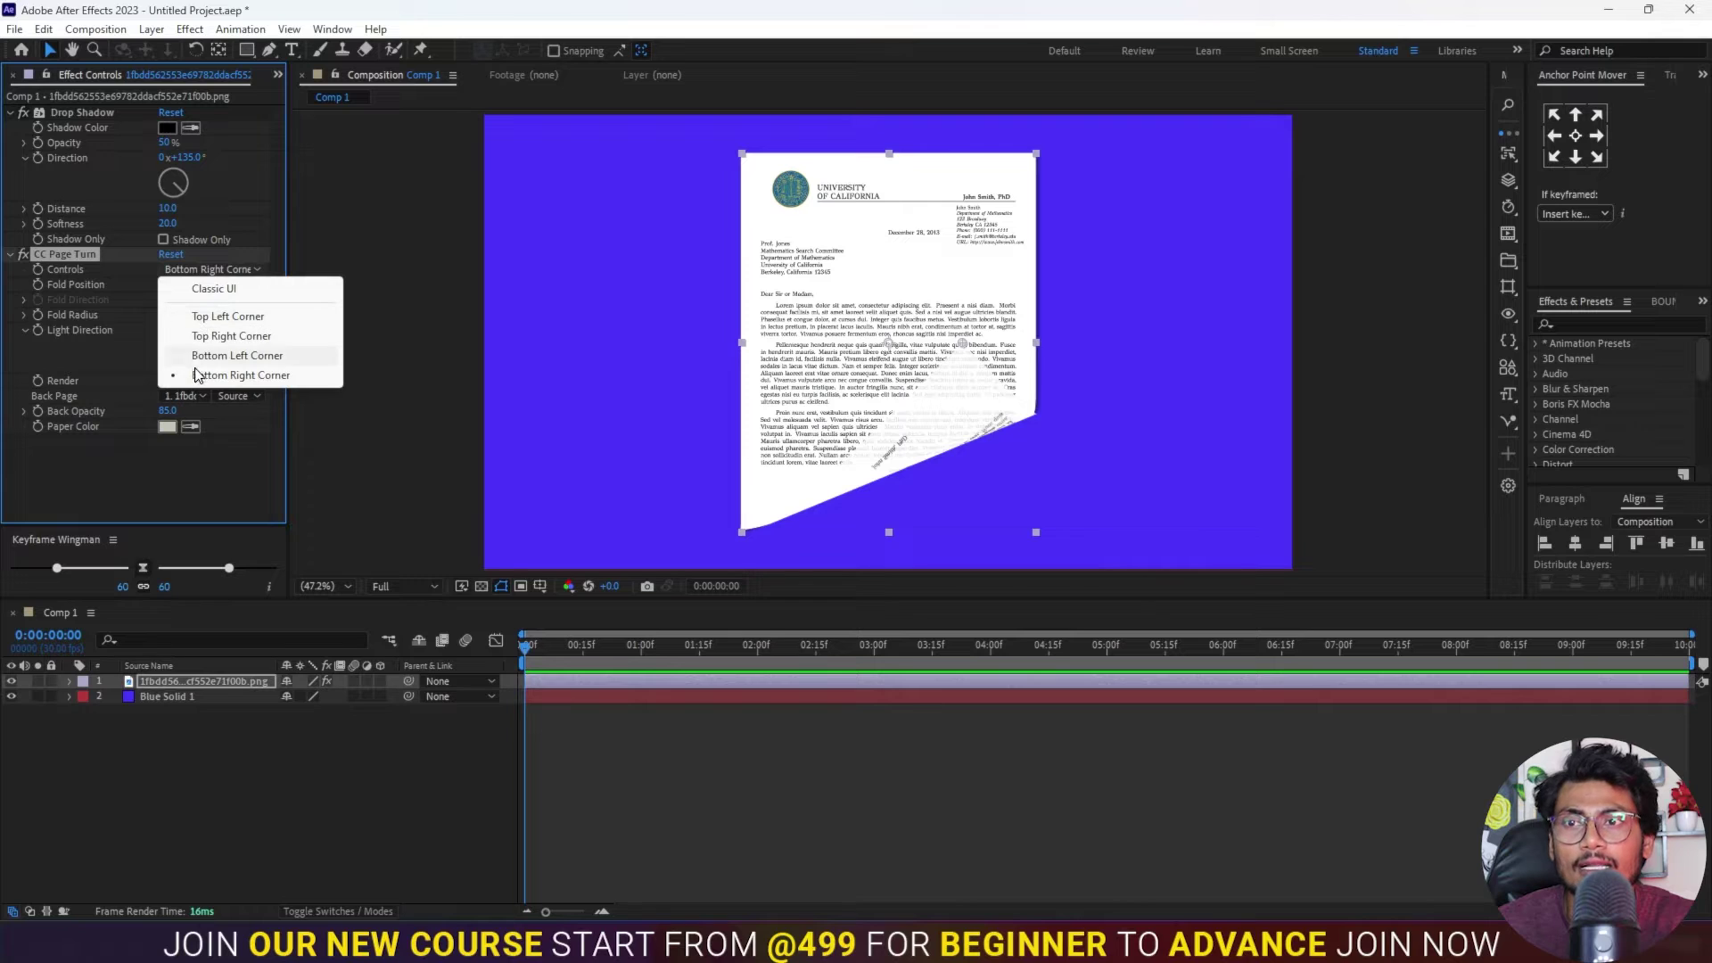
pyautogui.click(210, 319)
pyautogui.click(222, 270)
pyautogui.click(234, 336)
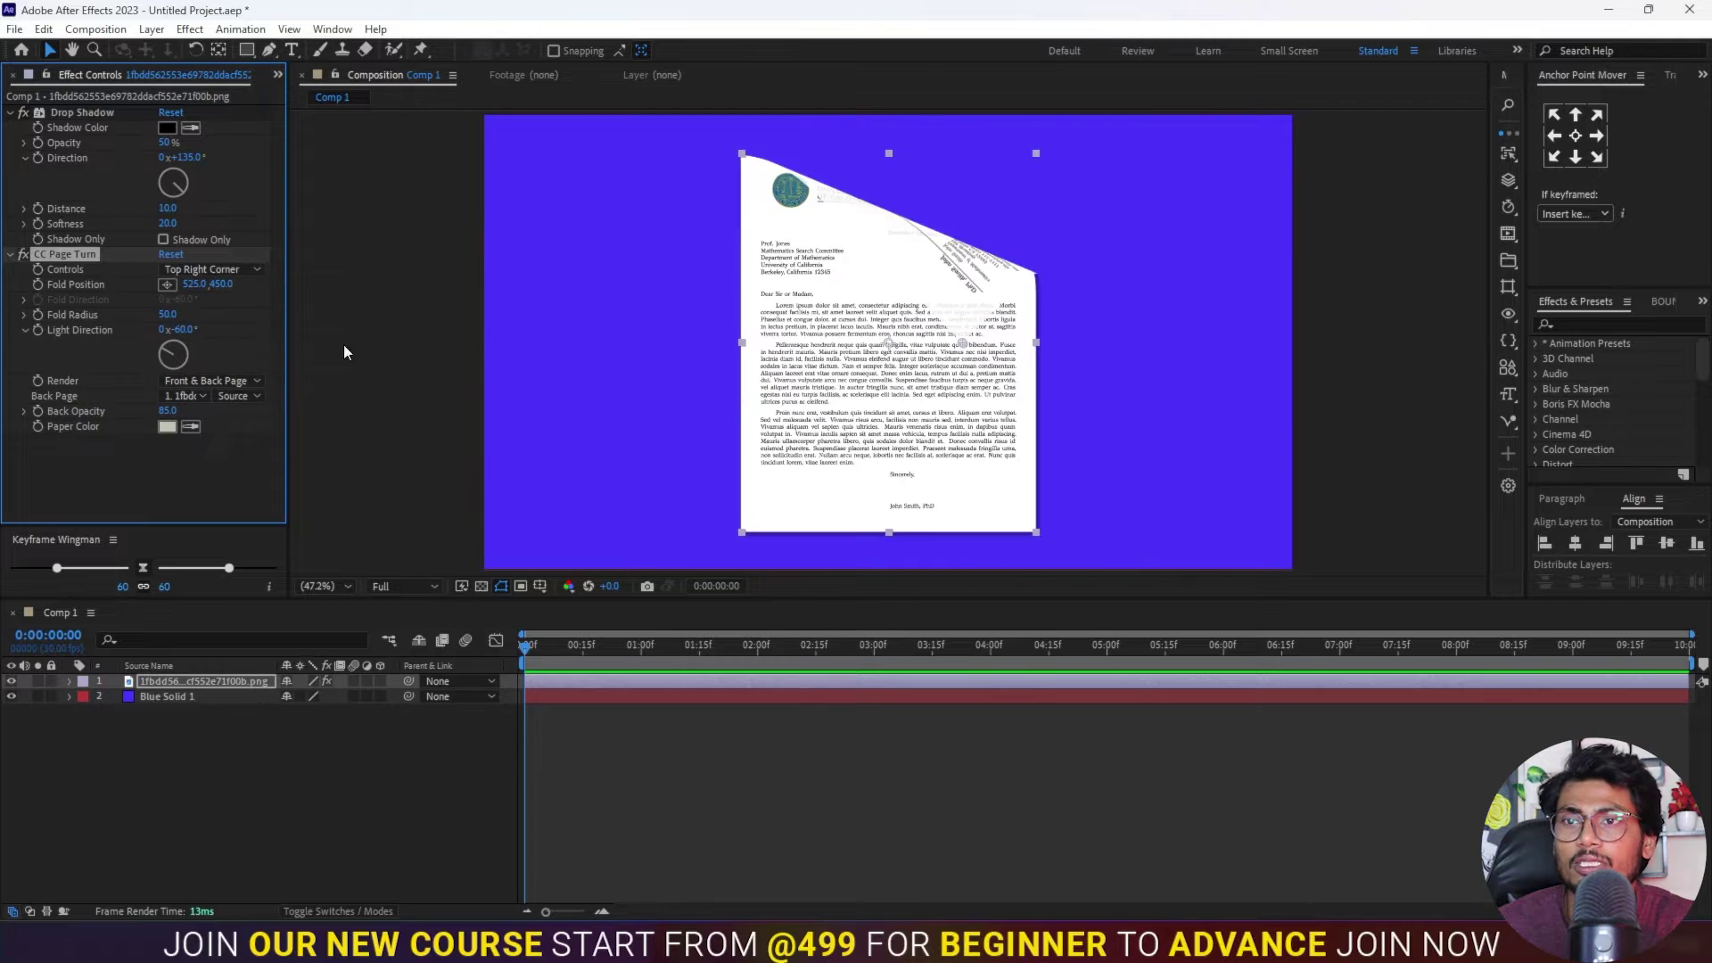
pyautogui.click(225, 270)
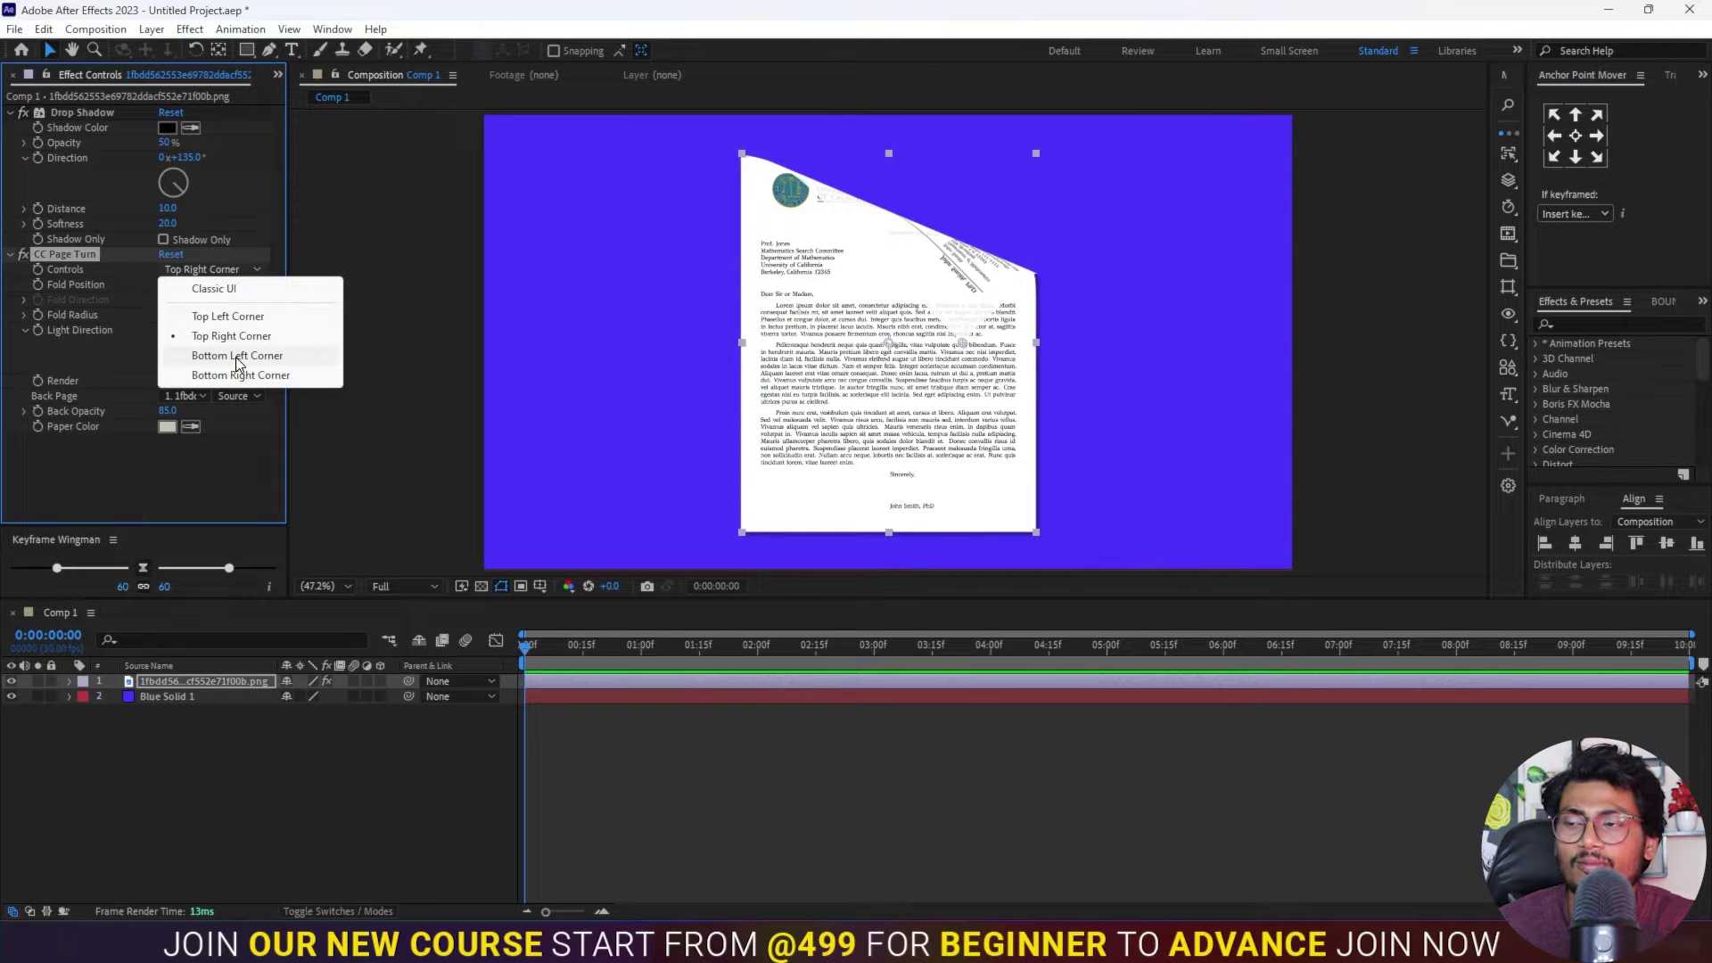
pyautogui.click(237, 356)
pyautogui.click(207, 271)
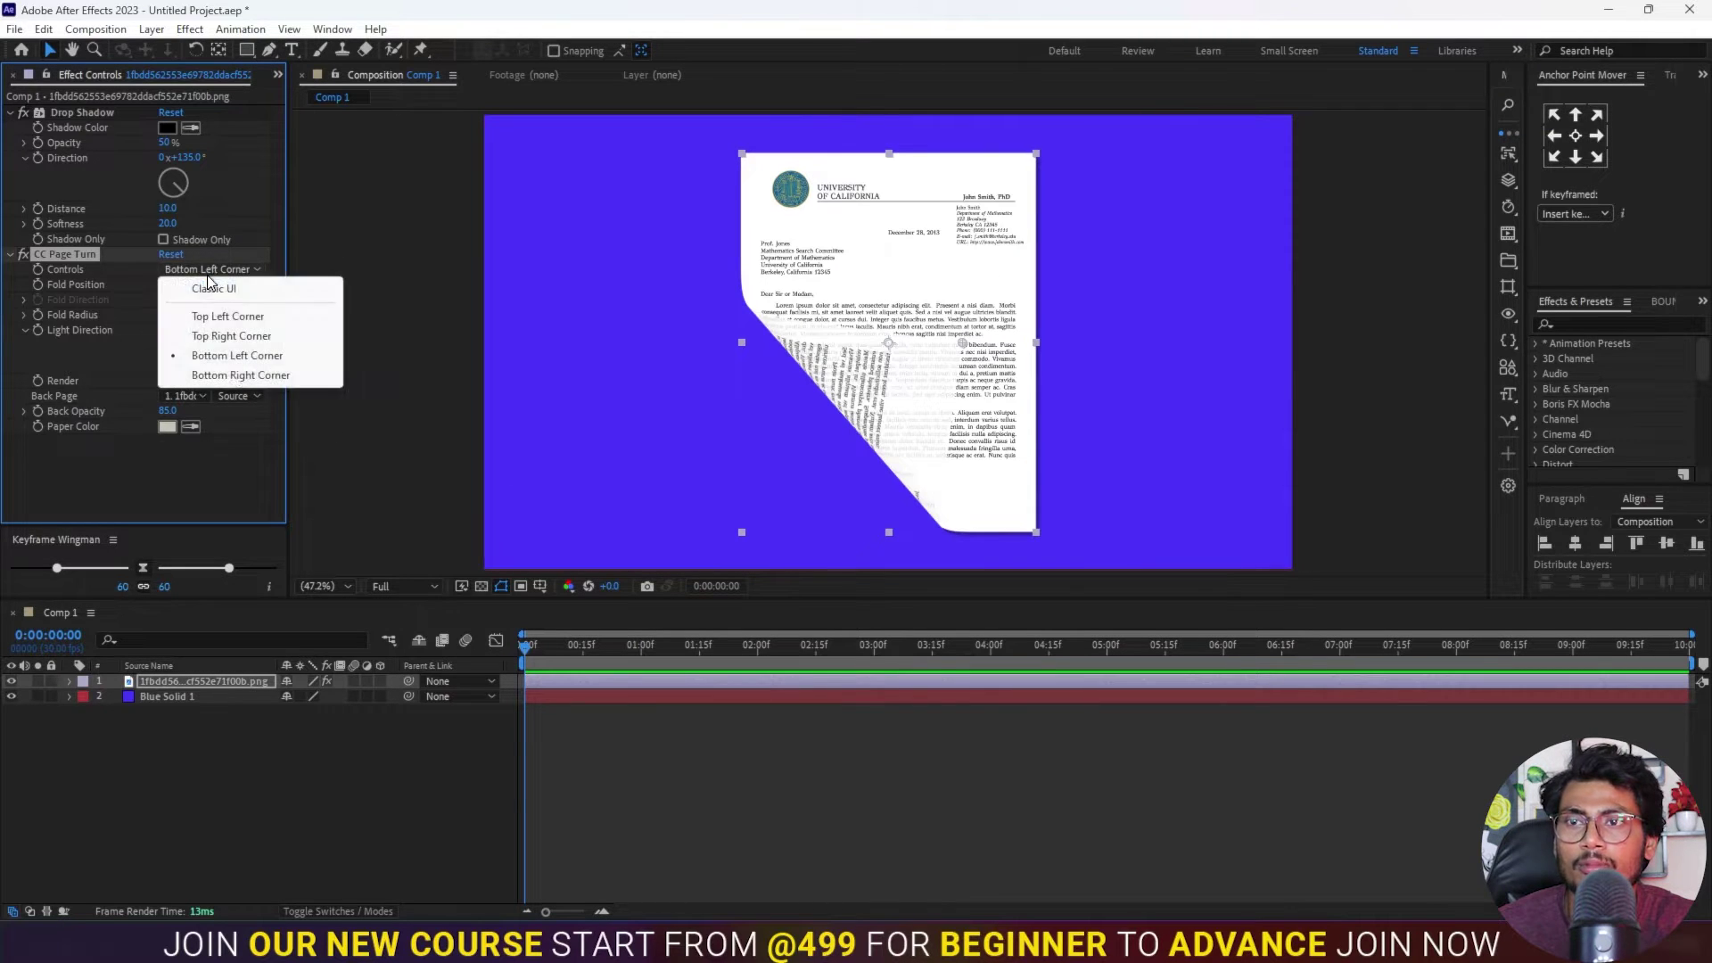
pyautogui.click(232, 385)
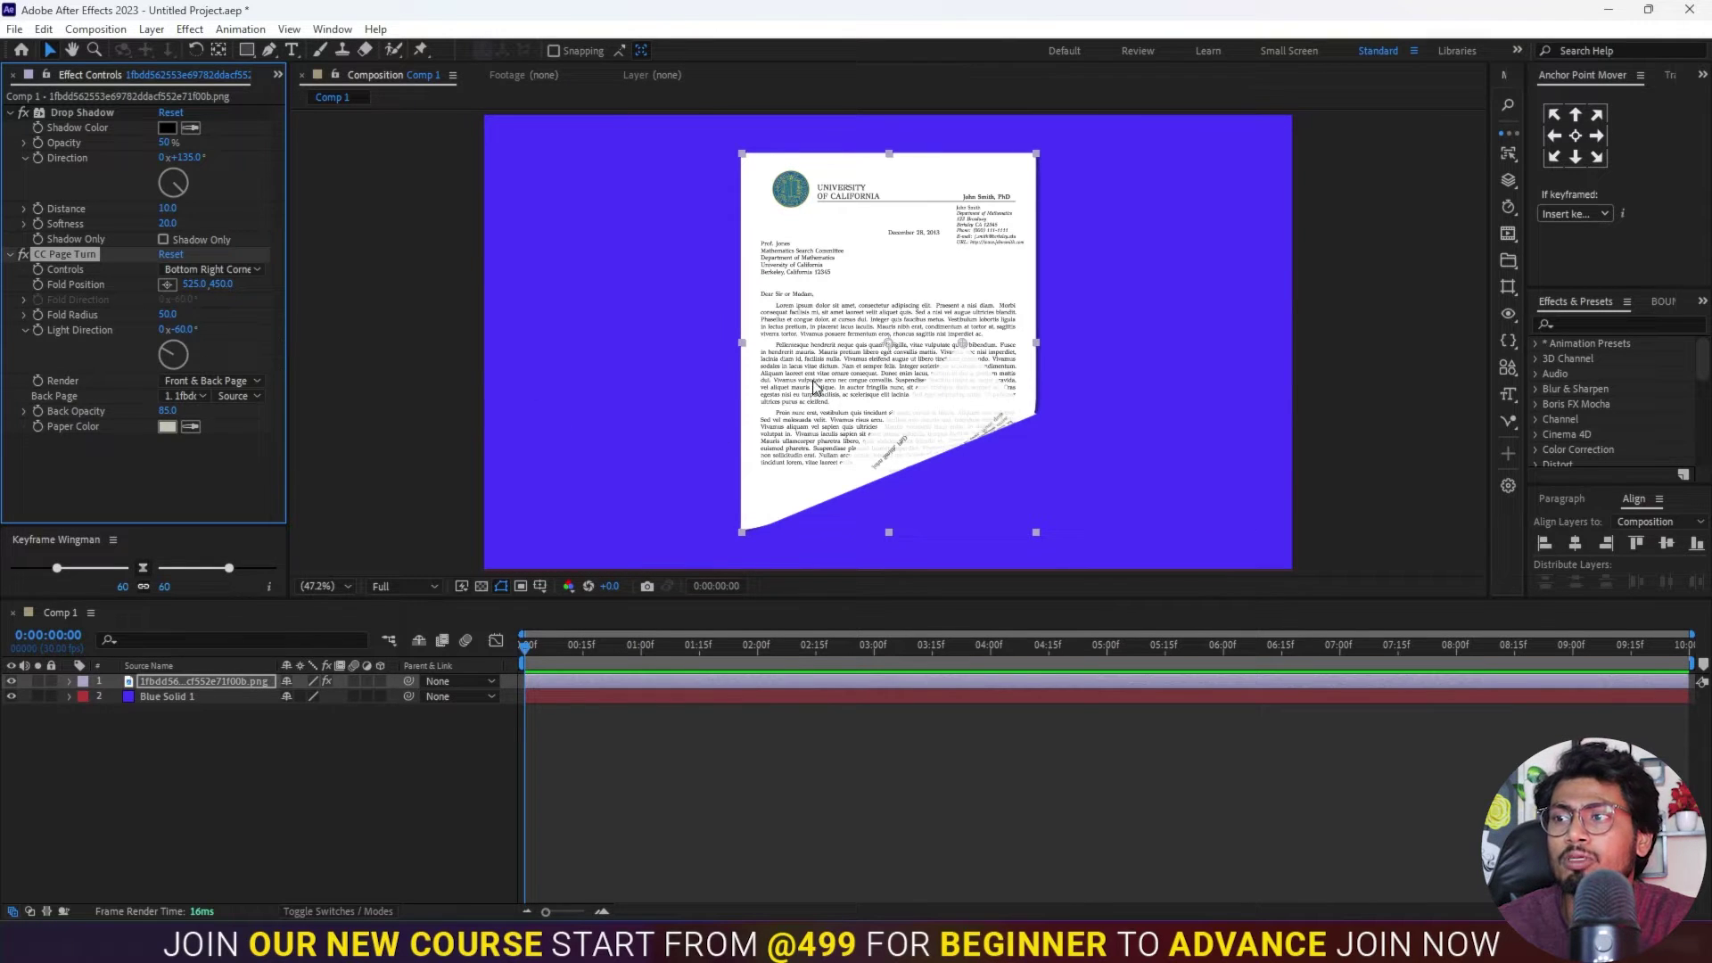
# Step: Move the fold to the letter's bottom-right corner (463.6, 663.9) and set Fold Radius to 50
pyautogui.click(166, 285)
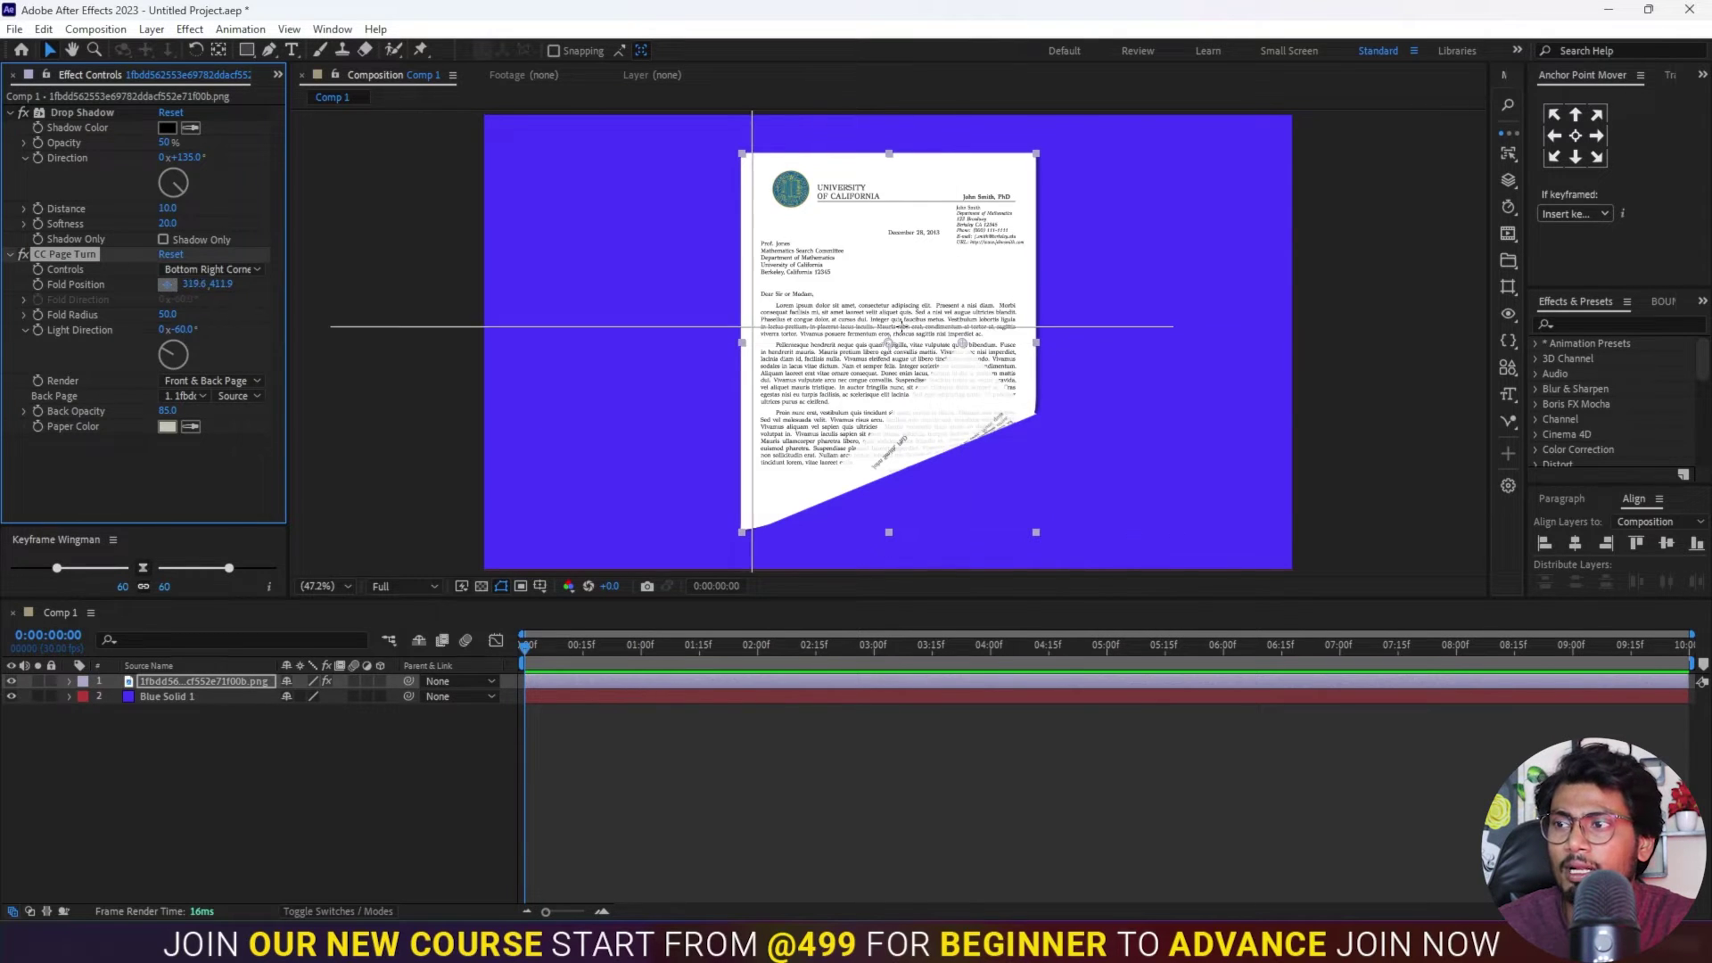
pyautogui.click(1036, 265)
pyautogui.moveTo(1034, 266)
pyautogui.mouseDown()
pyautogui.moveTo(1039, 467)
pyautogui.moveTo(952, 440)
pyautogui.mouseUp()
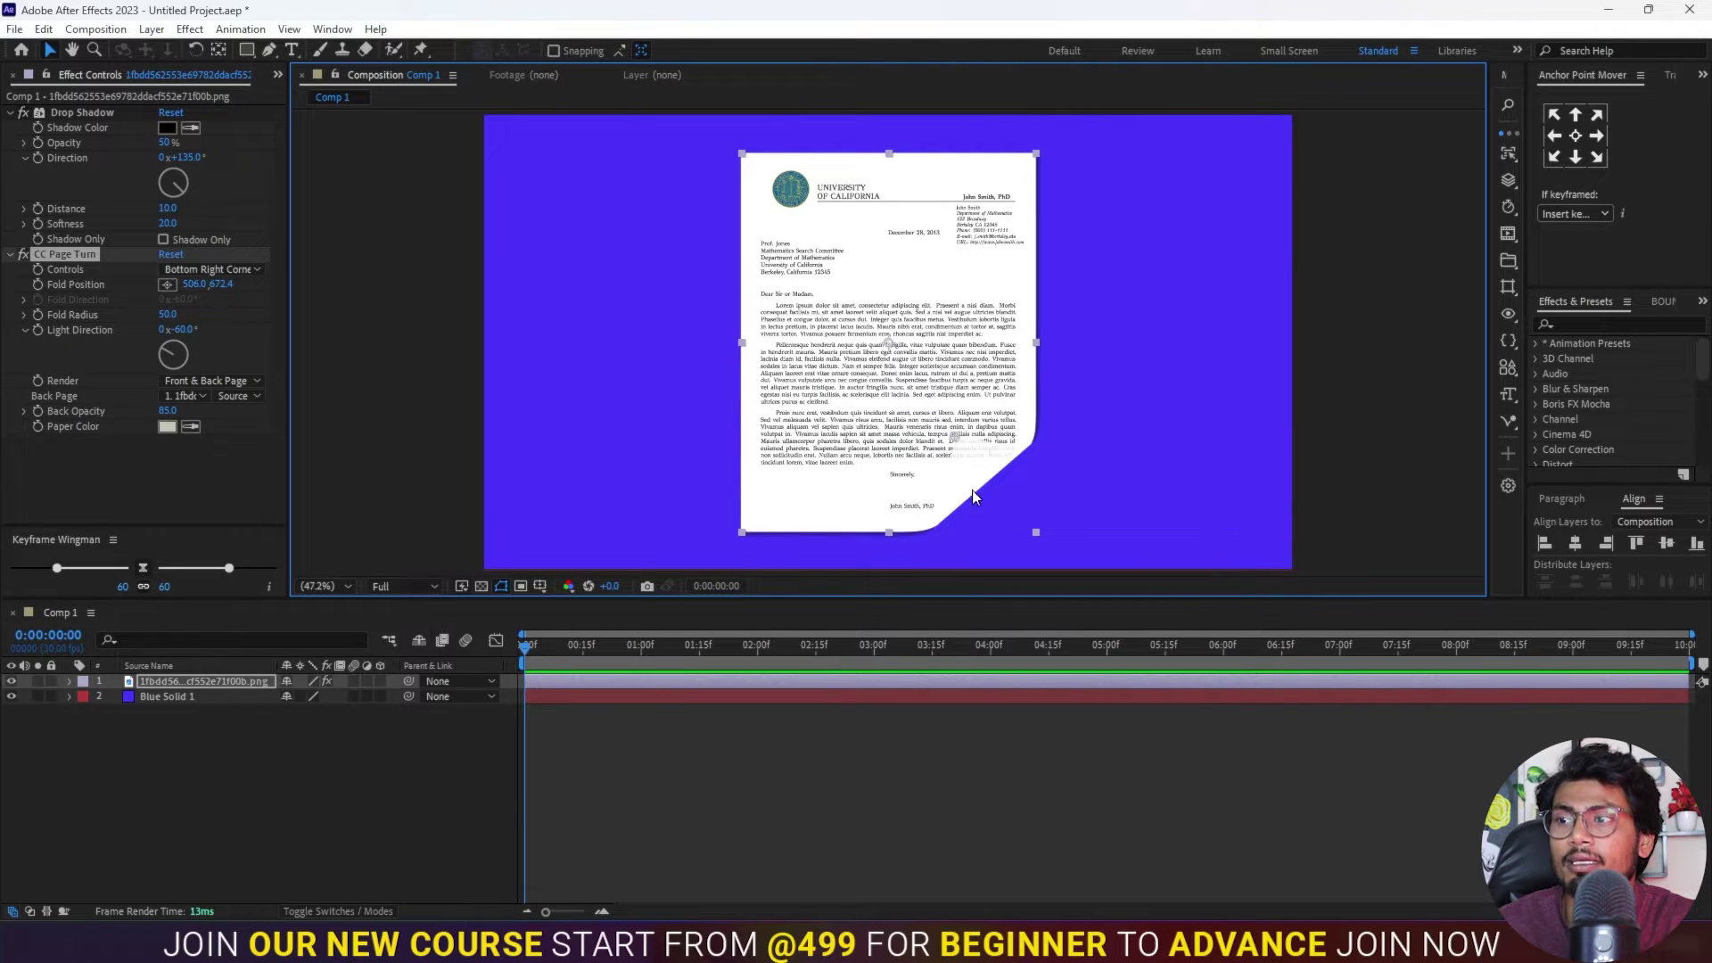
pyautogui.moveTo(957, 448); pyautogui.dragTo(940, 441)
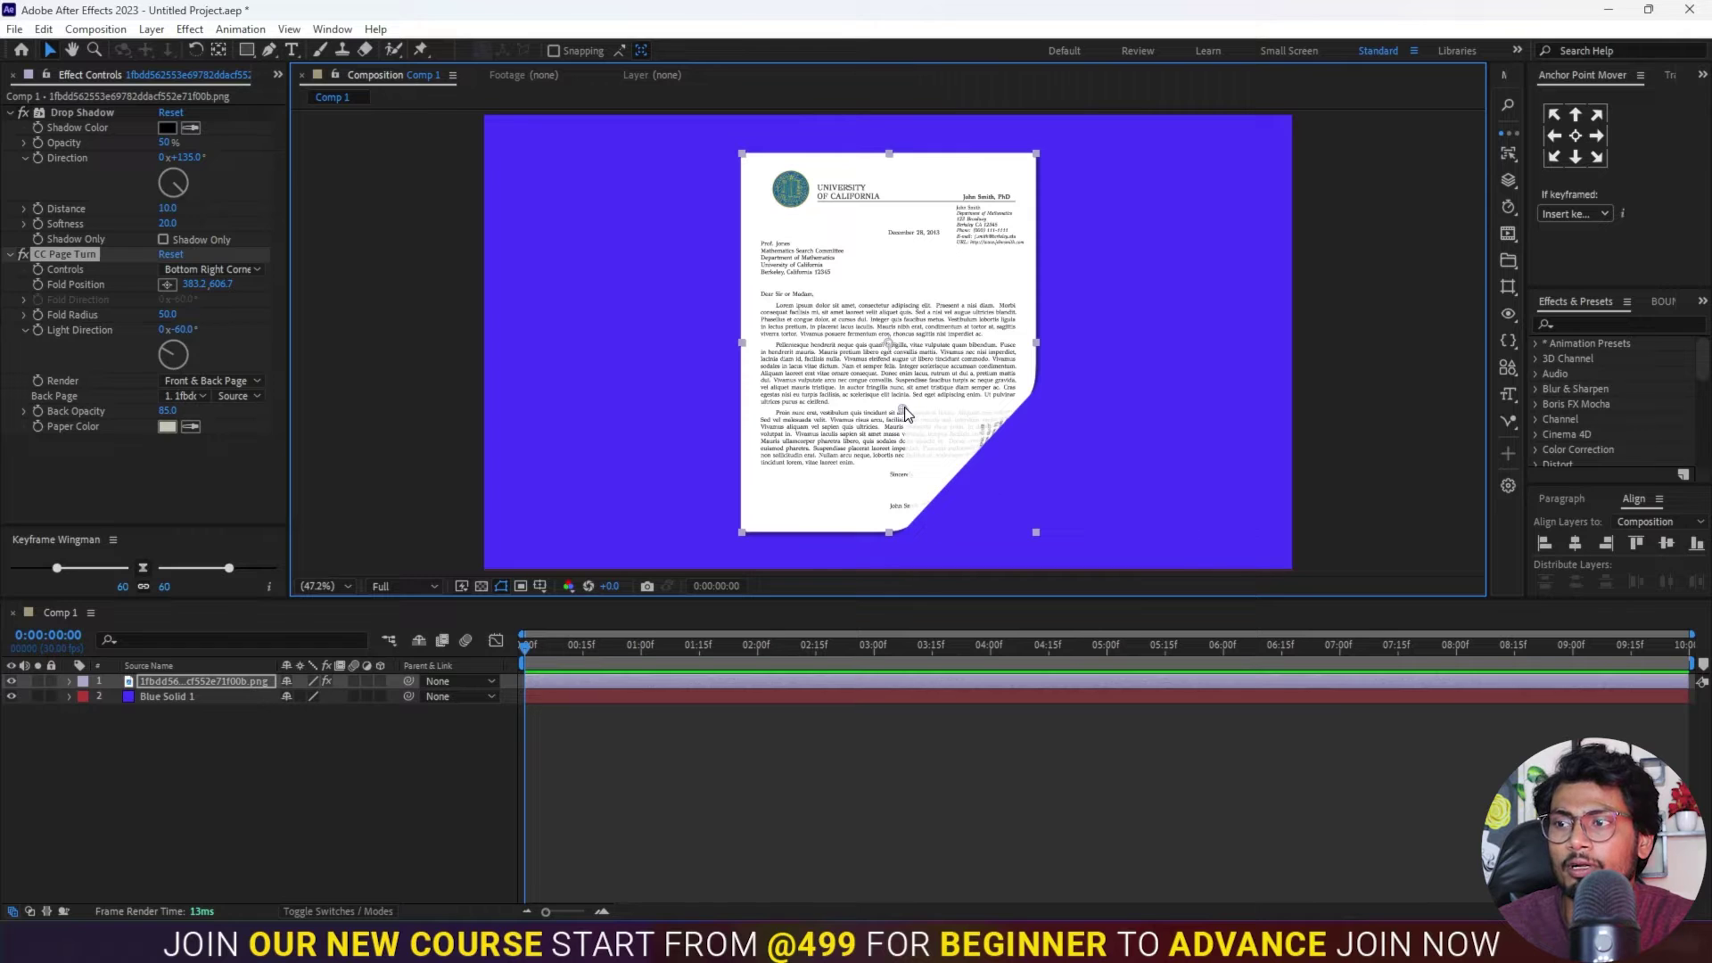
pyautogui.moveTo(167, 314); pyautogui.dragTo(426, 339)
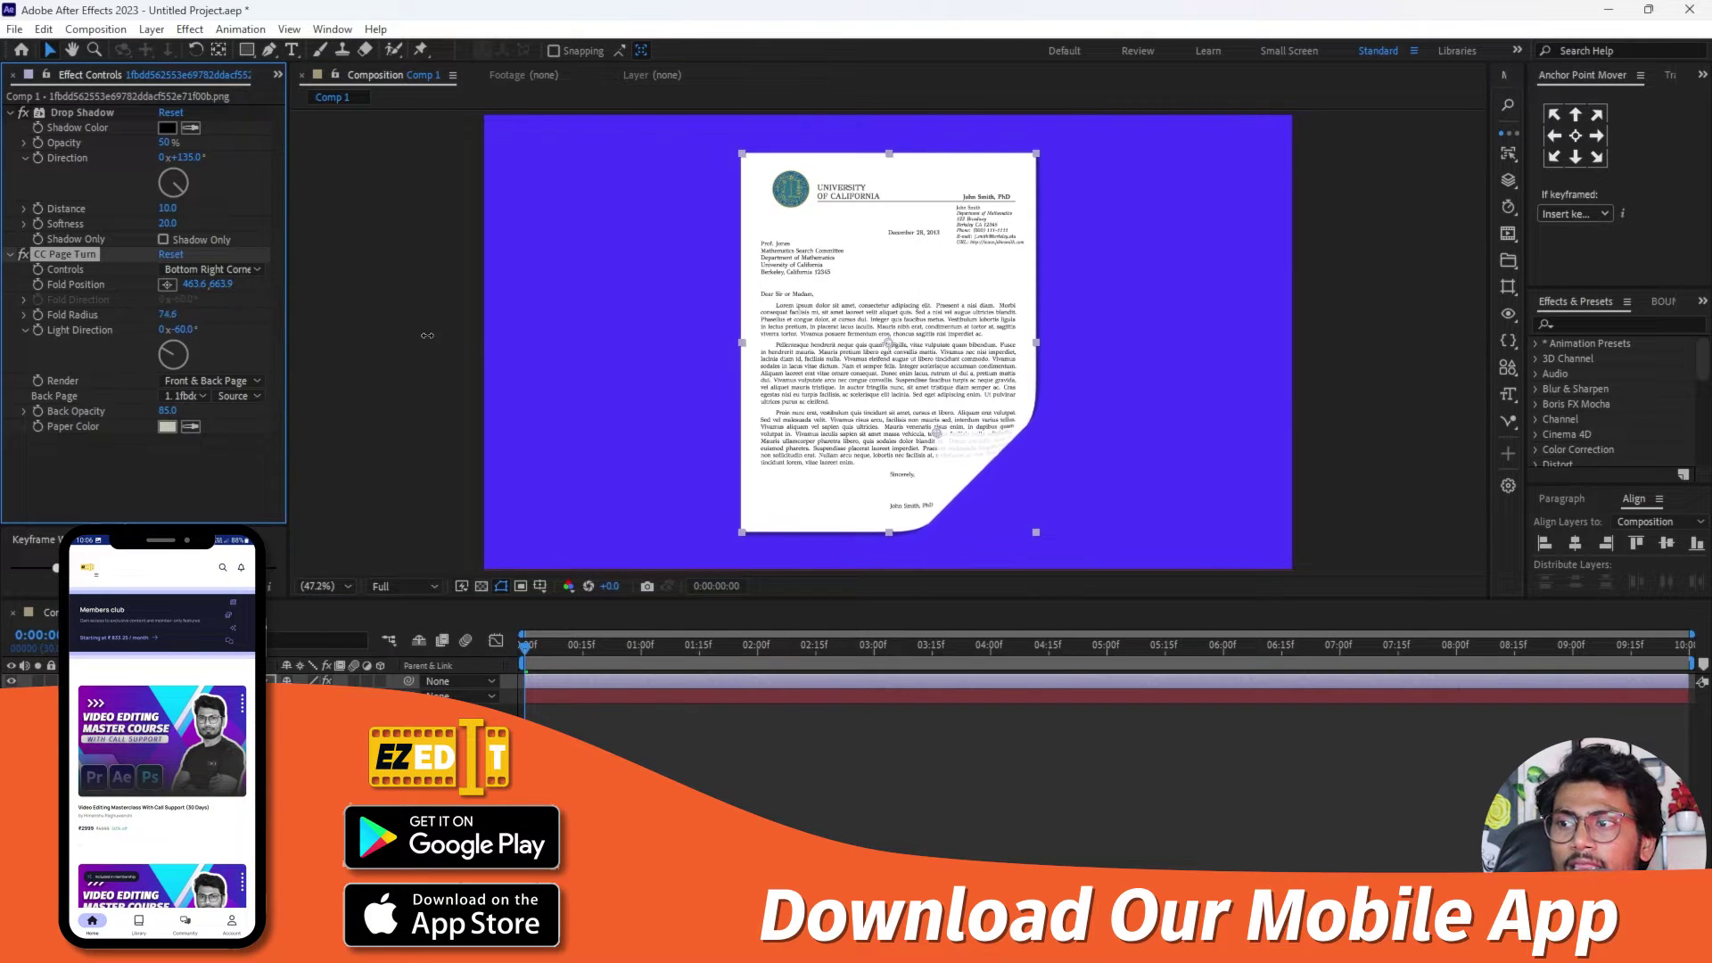
pyautogui.click(168, 315)
pyautogui.write('50')
pyautogui.press('Return')
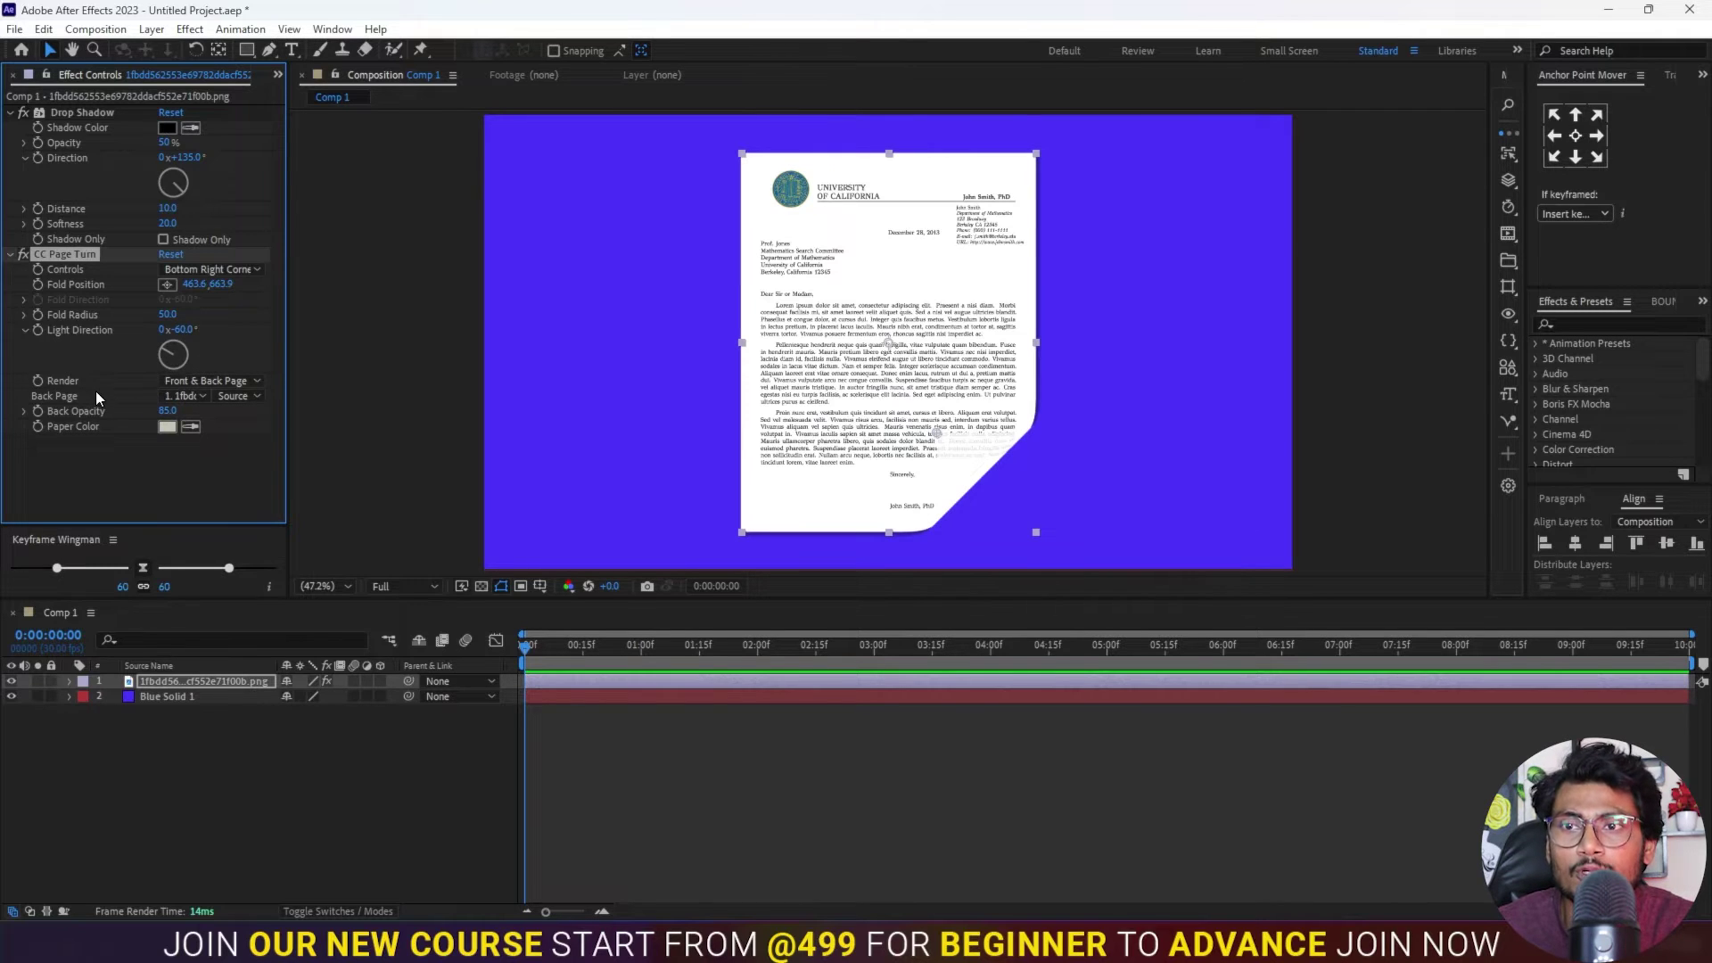
# Step: Keep Render on Front & Back Page and nudge the letter slightly up and left
pyautogui.click(195, 382)
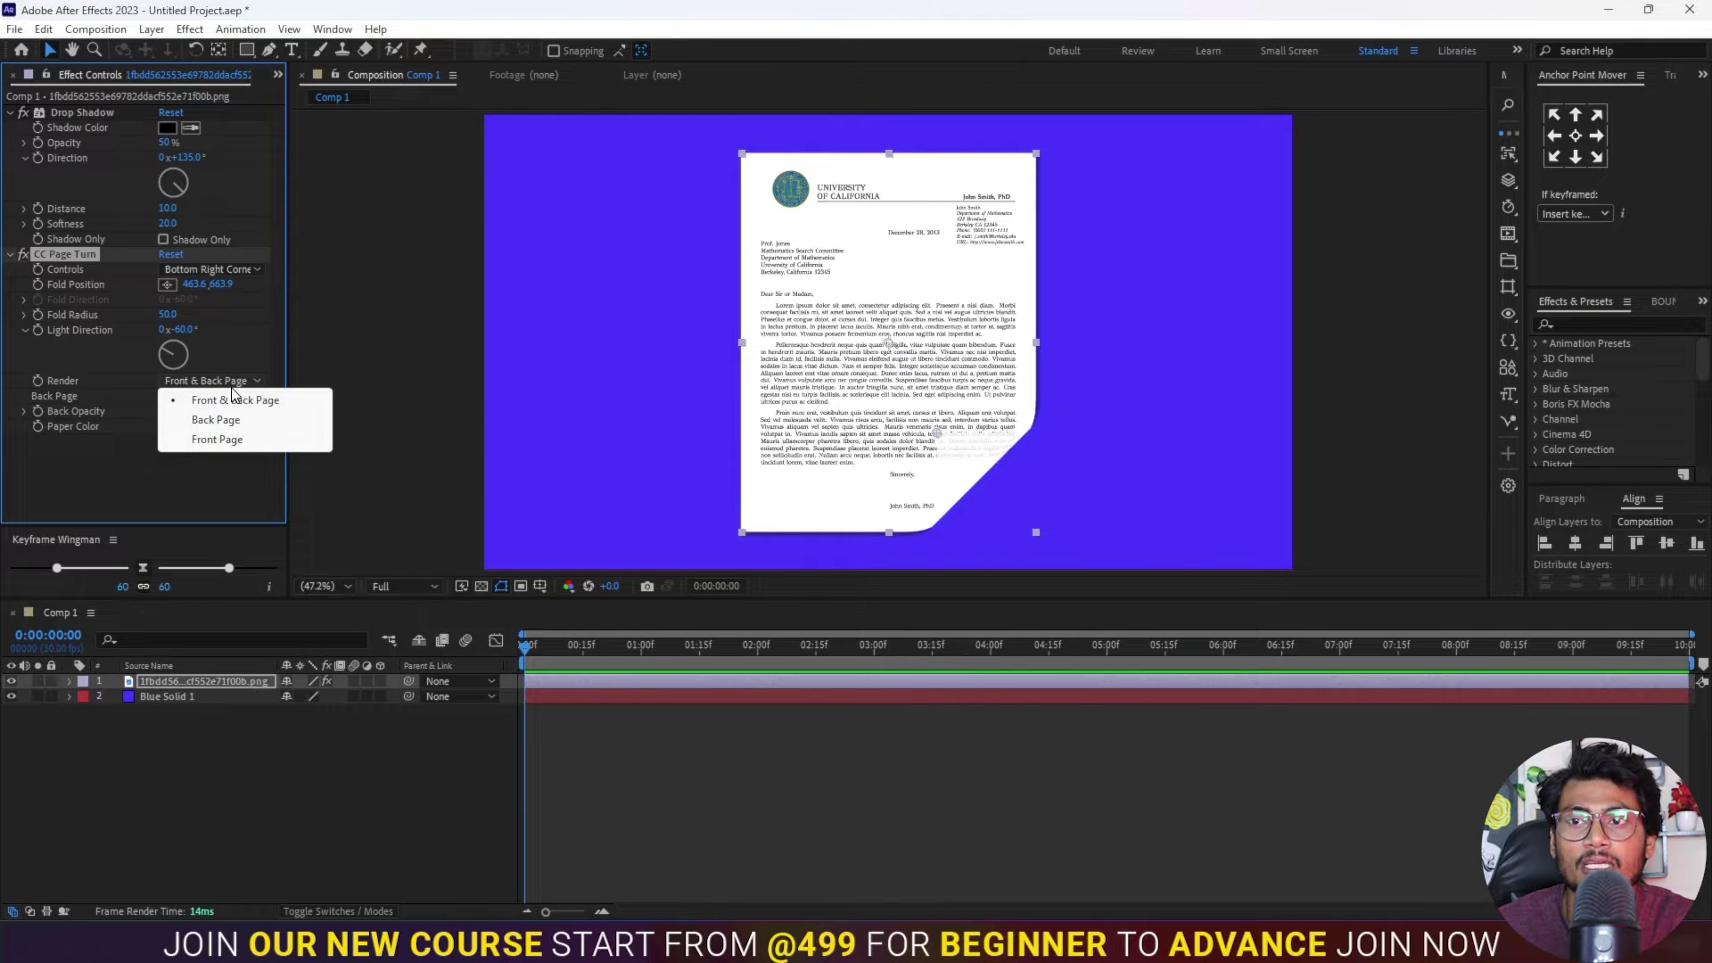
pyautogui.click(136, 490)
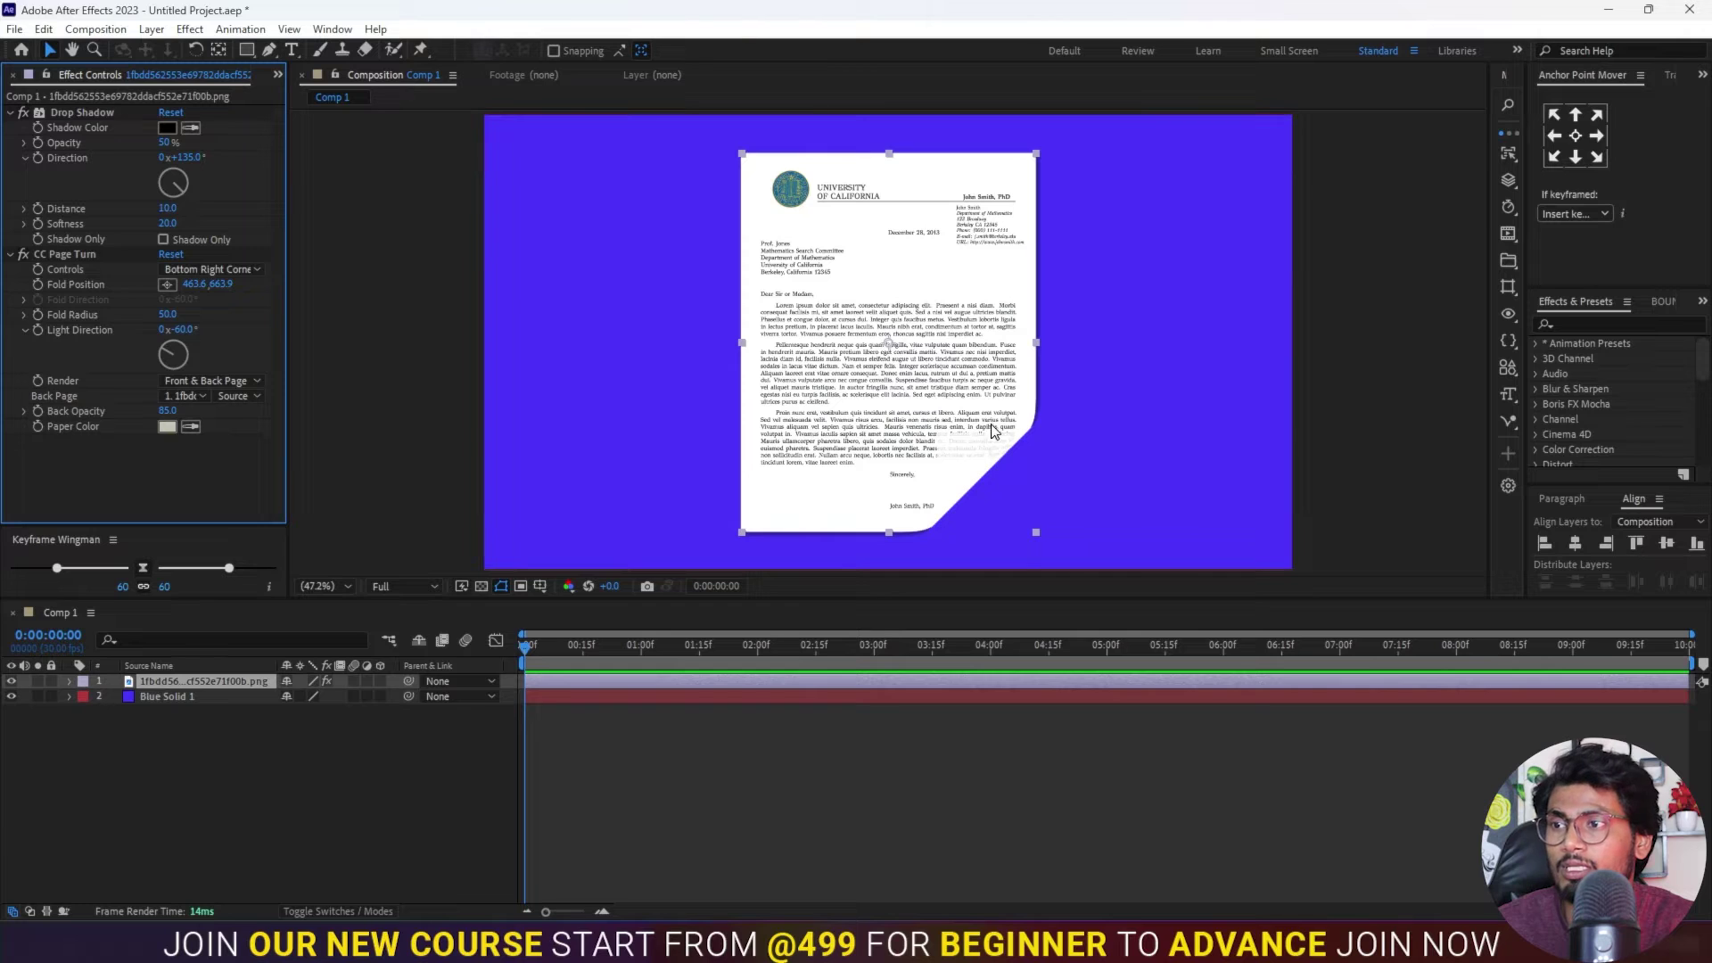
pyautogui.moveTo(938, 443); pyautogui.dragTo(919, 442)
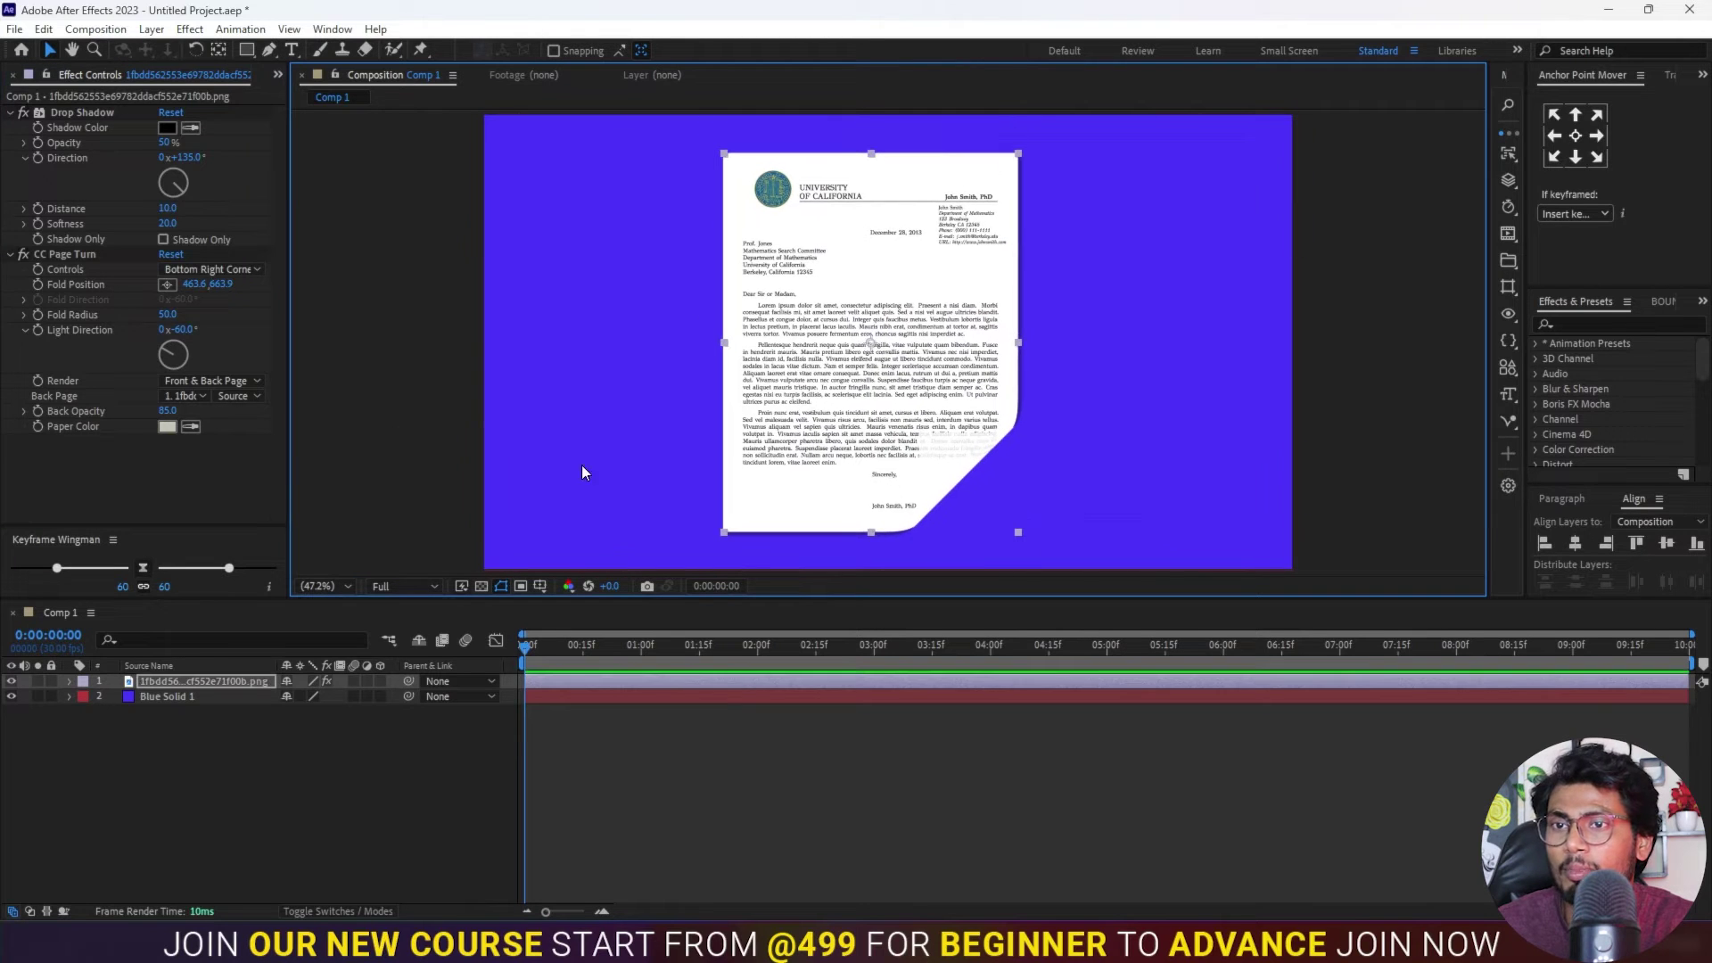
pyautogui.click(68, 253)
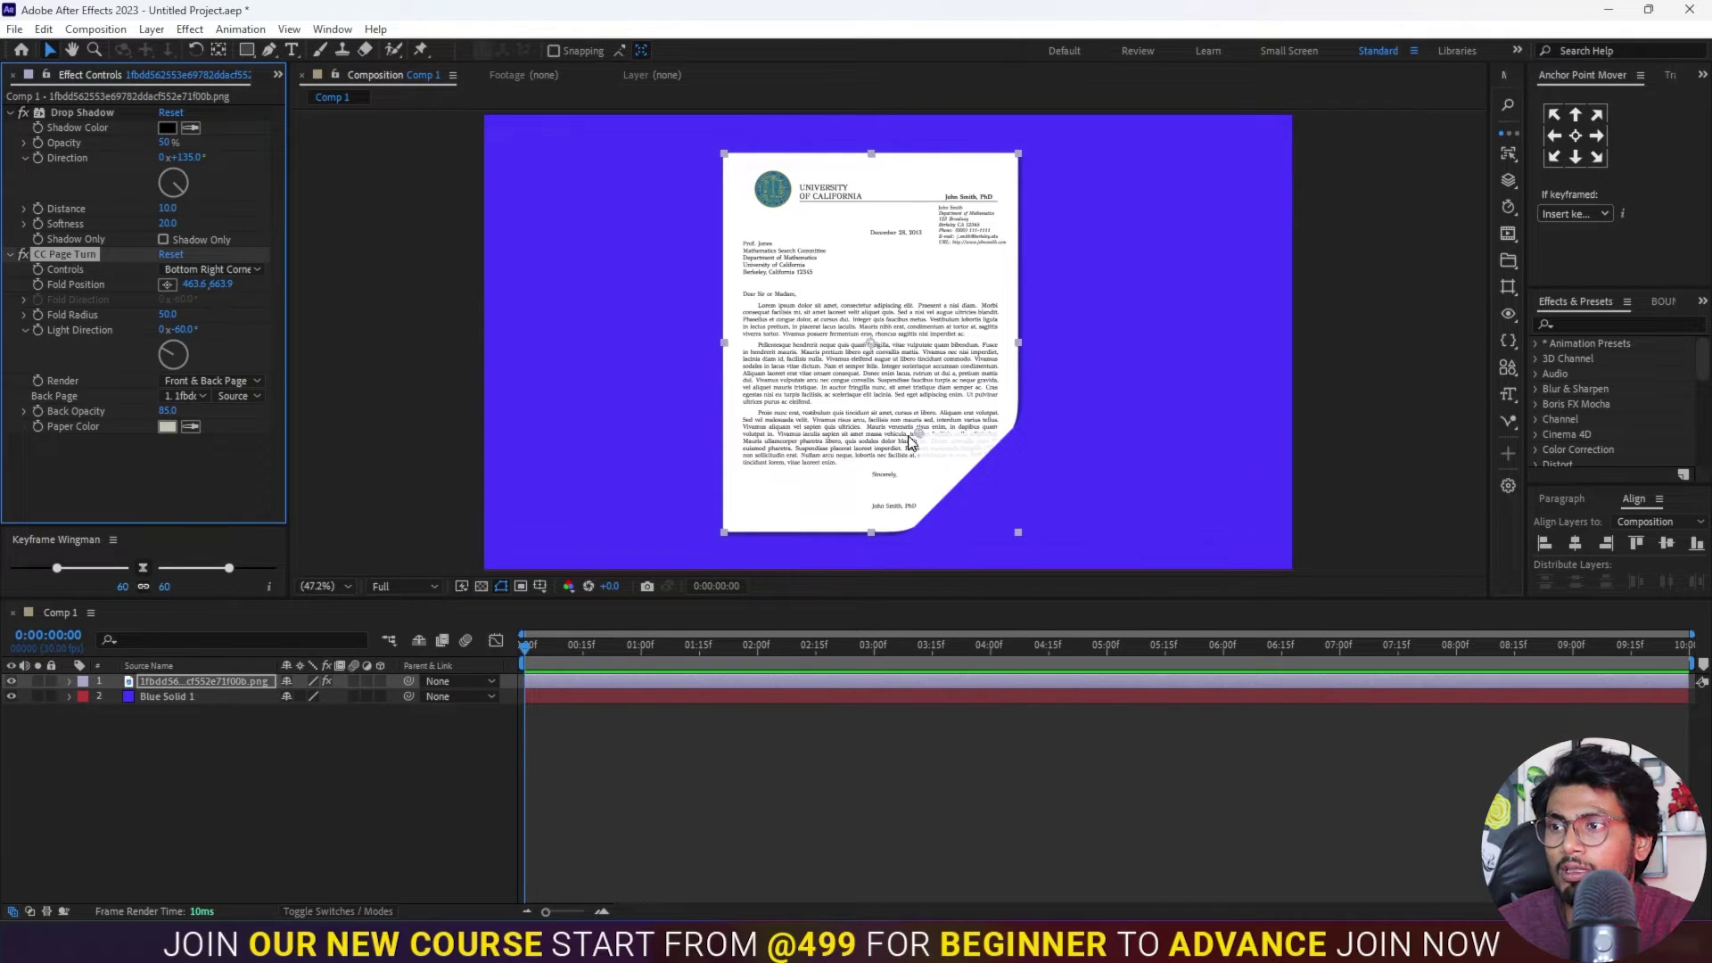
# Step: Sweep the fold across the letter to about 124.8, 519.9 and set Back Opacity to 100
pyautogui.moveTo(913, 427); pyautogui.dragTo(777, 371)
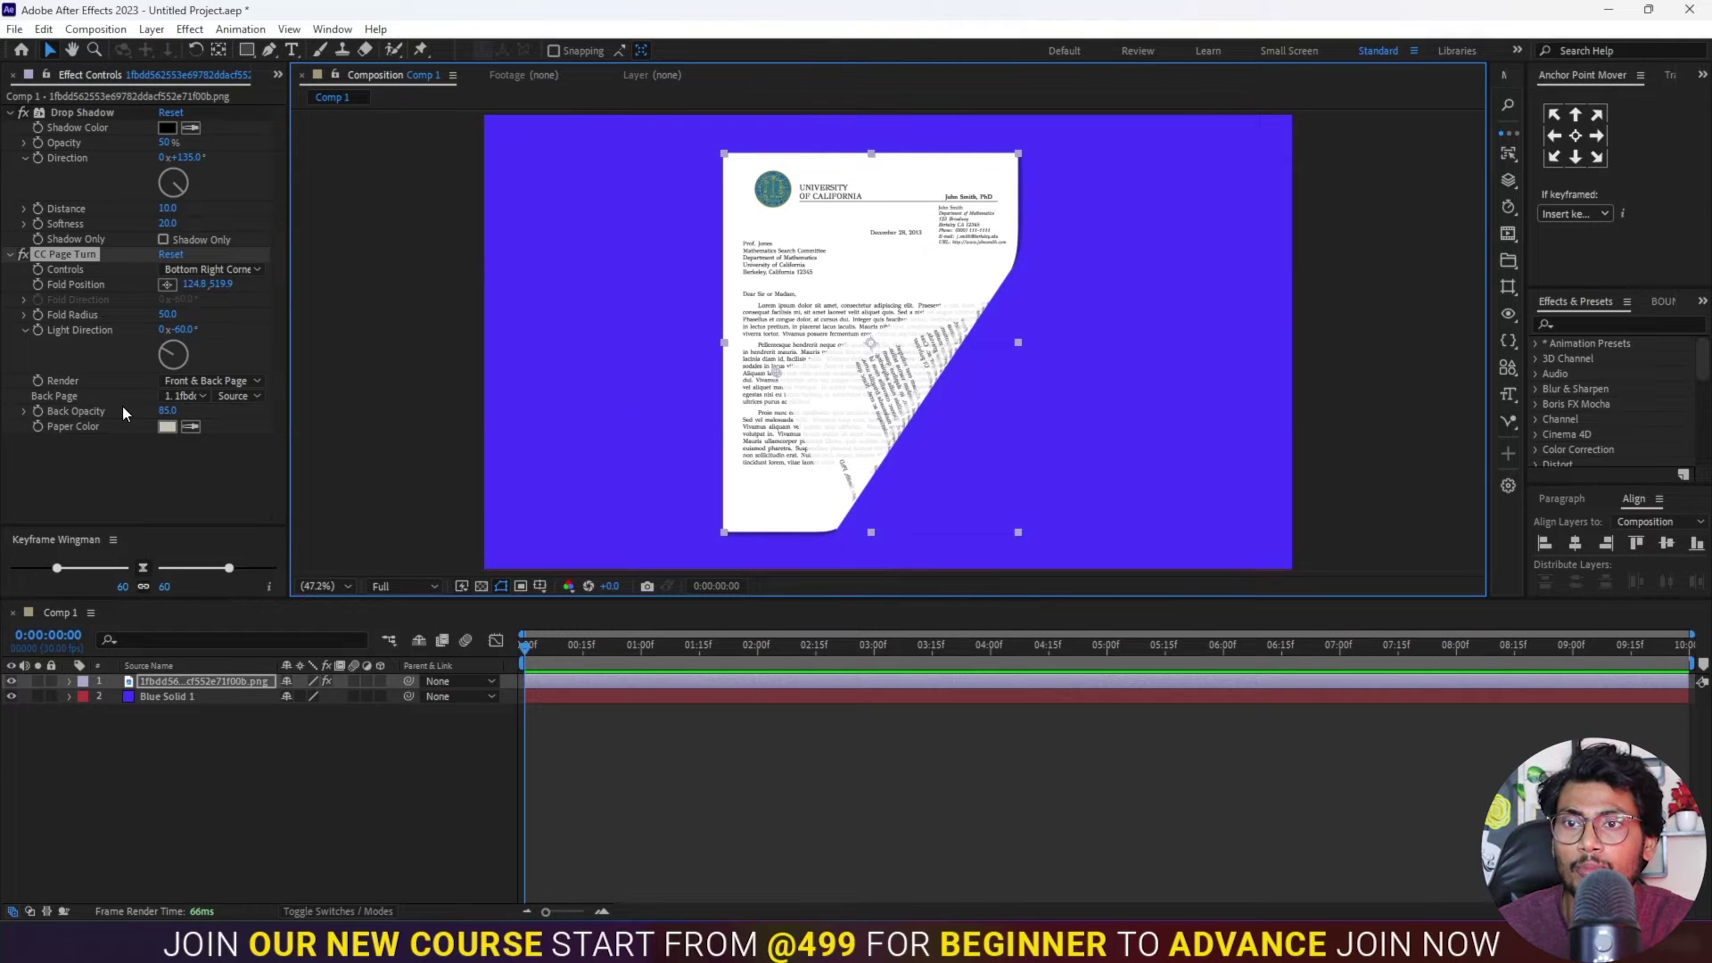
pyautogui.click(166, 411)
pyautogui.write('100')
pyautogui.press('Return')
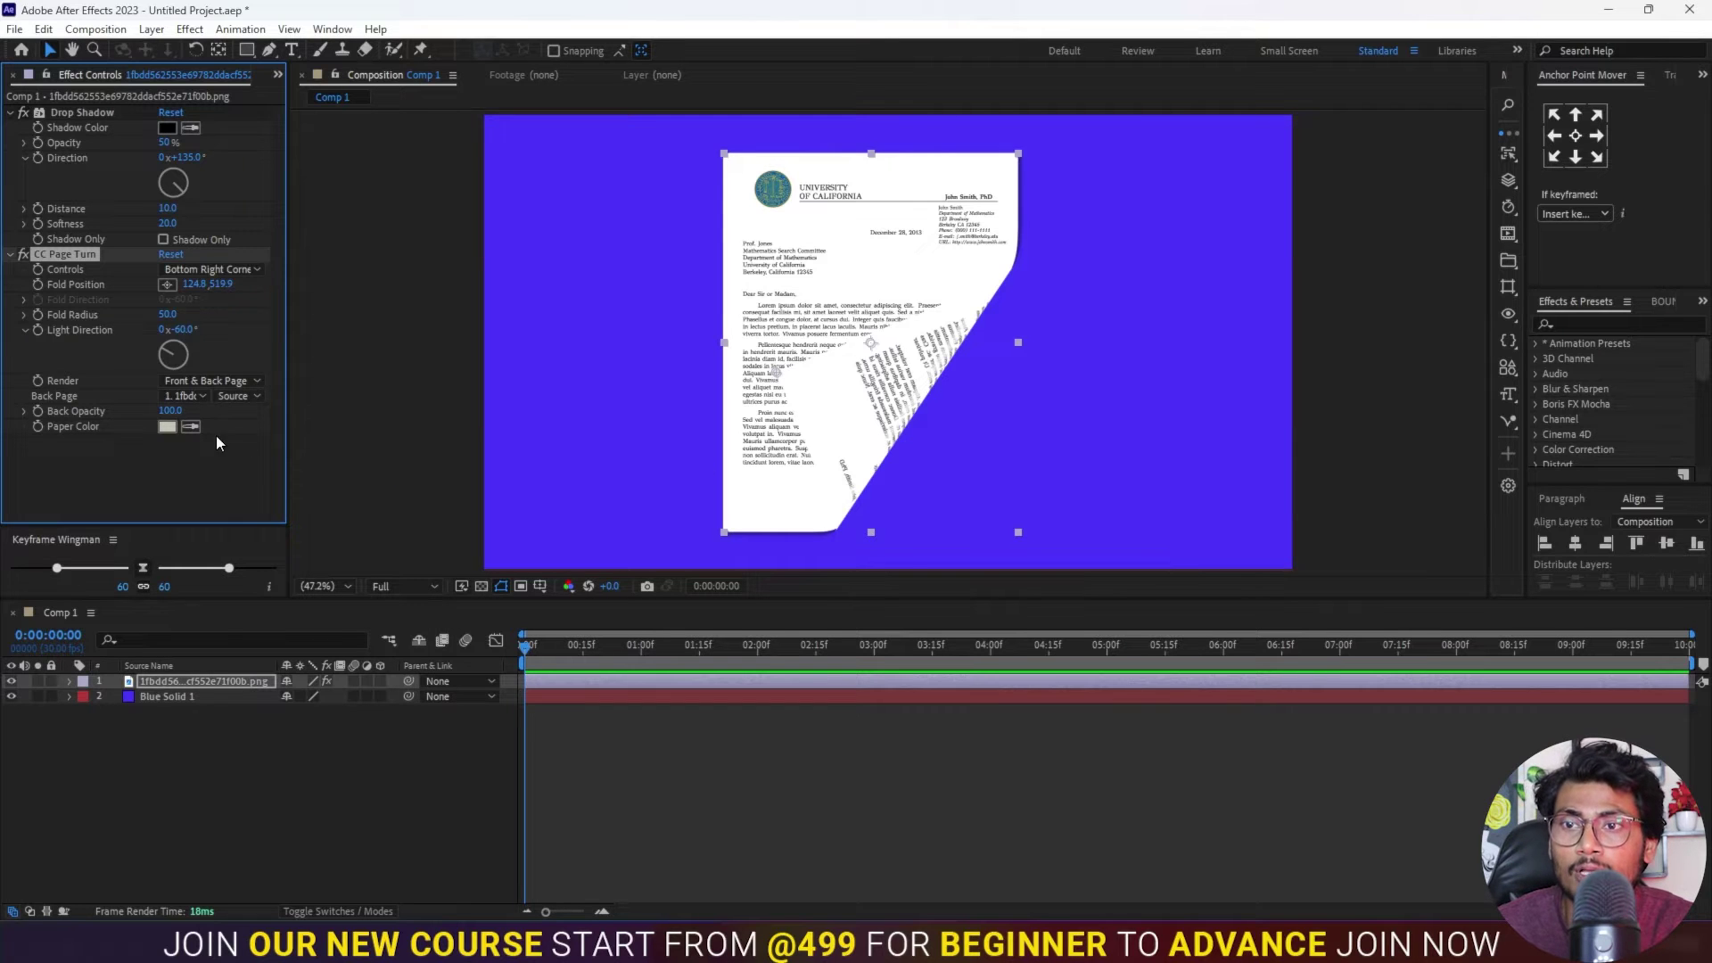
pyautogui.click(168, 426)
# Step: Set Paper Color to white FFFFFF and Back Page to None
pyautogui.moveTo(1022, 564); pyautogui.dragTo(906, 541)
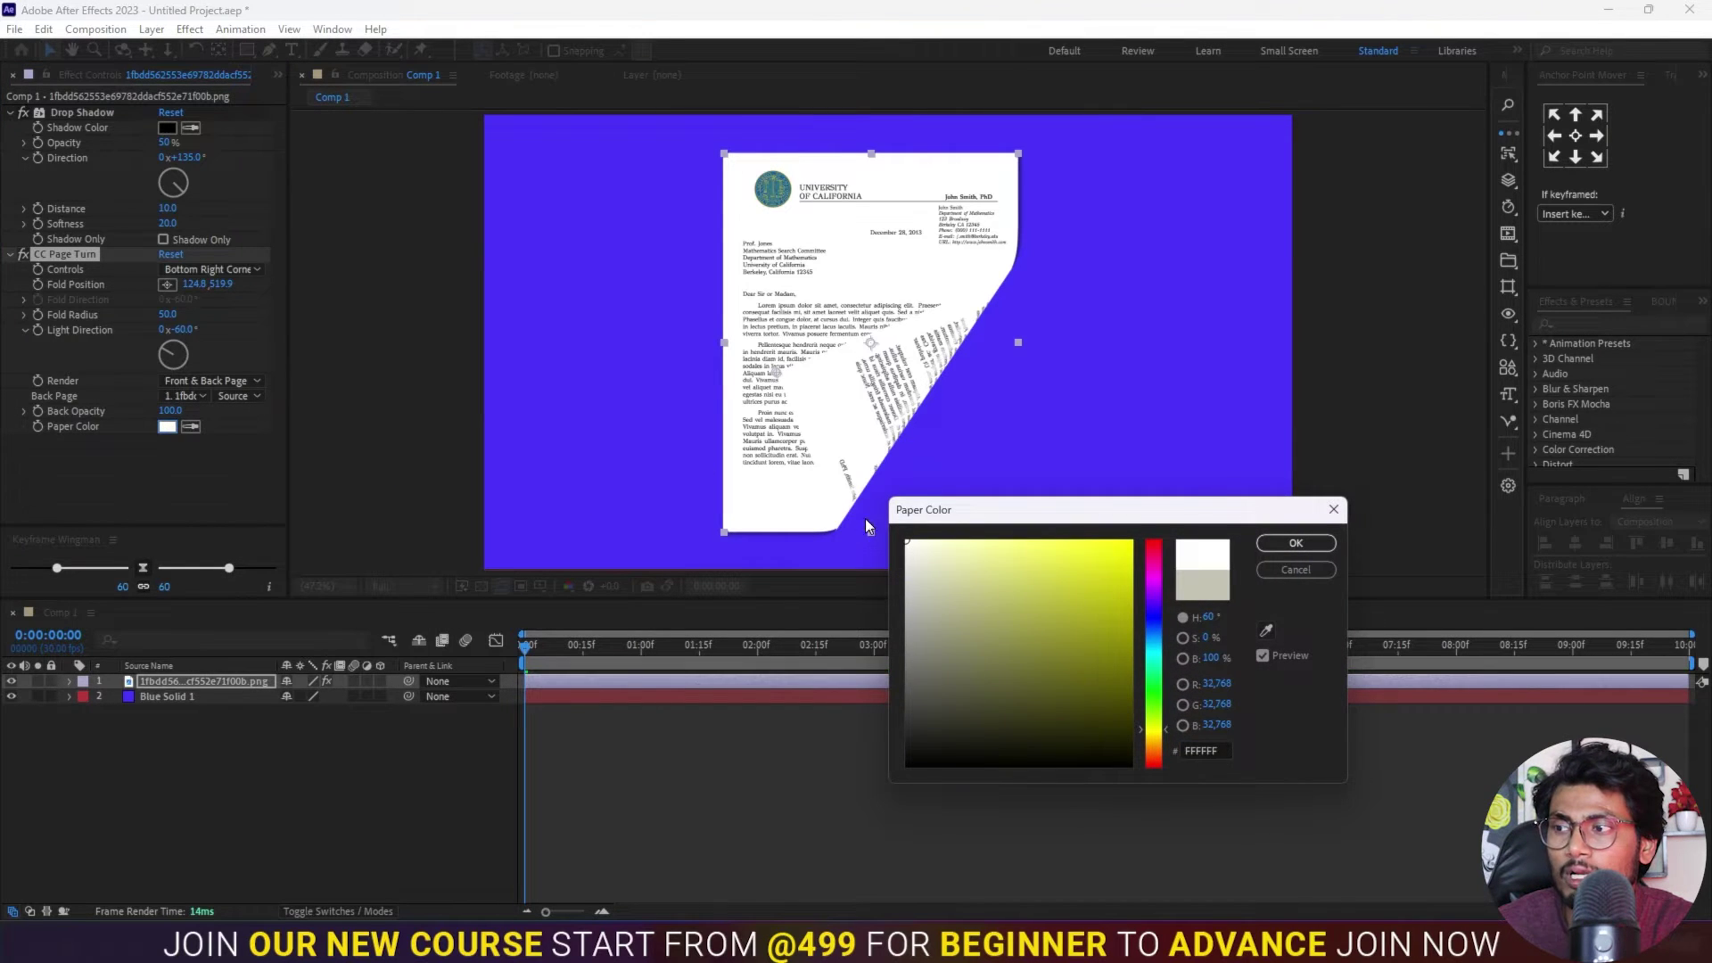
pyautogui.click(1284, 543)
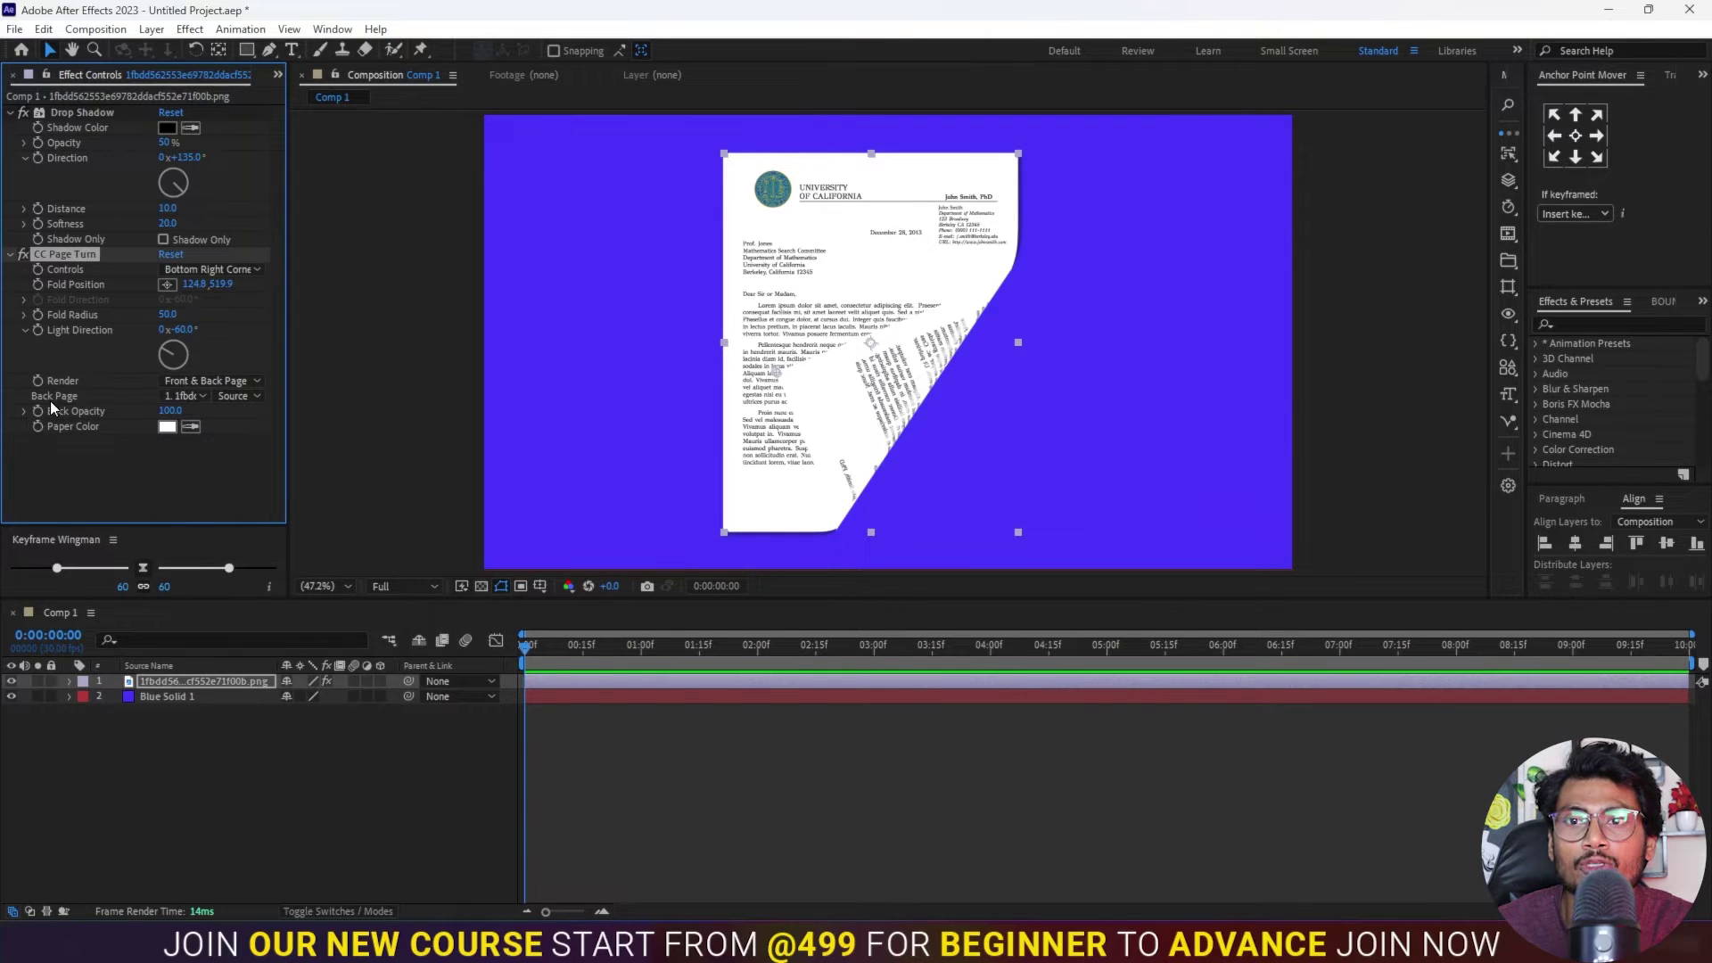
pyautogui.click(184, 398)
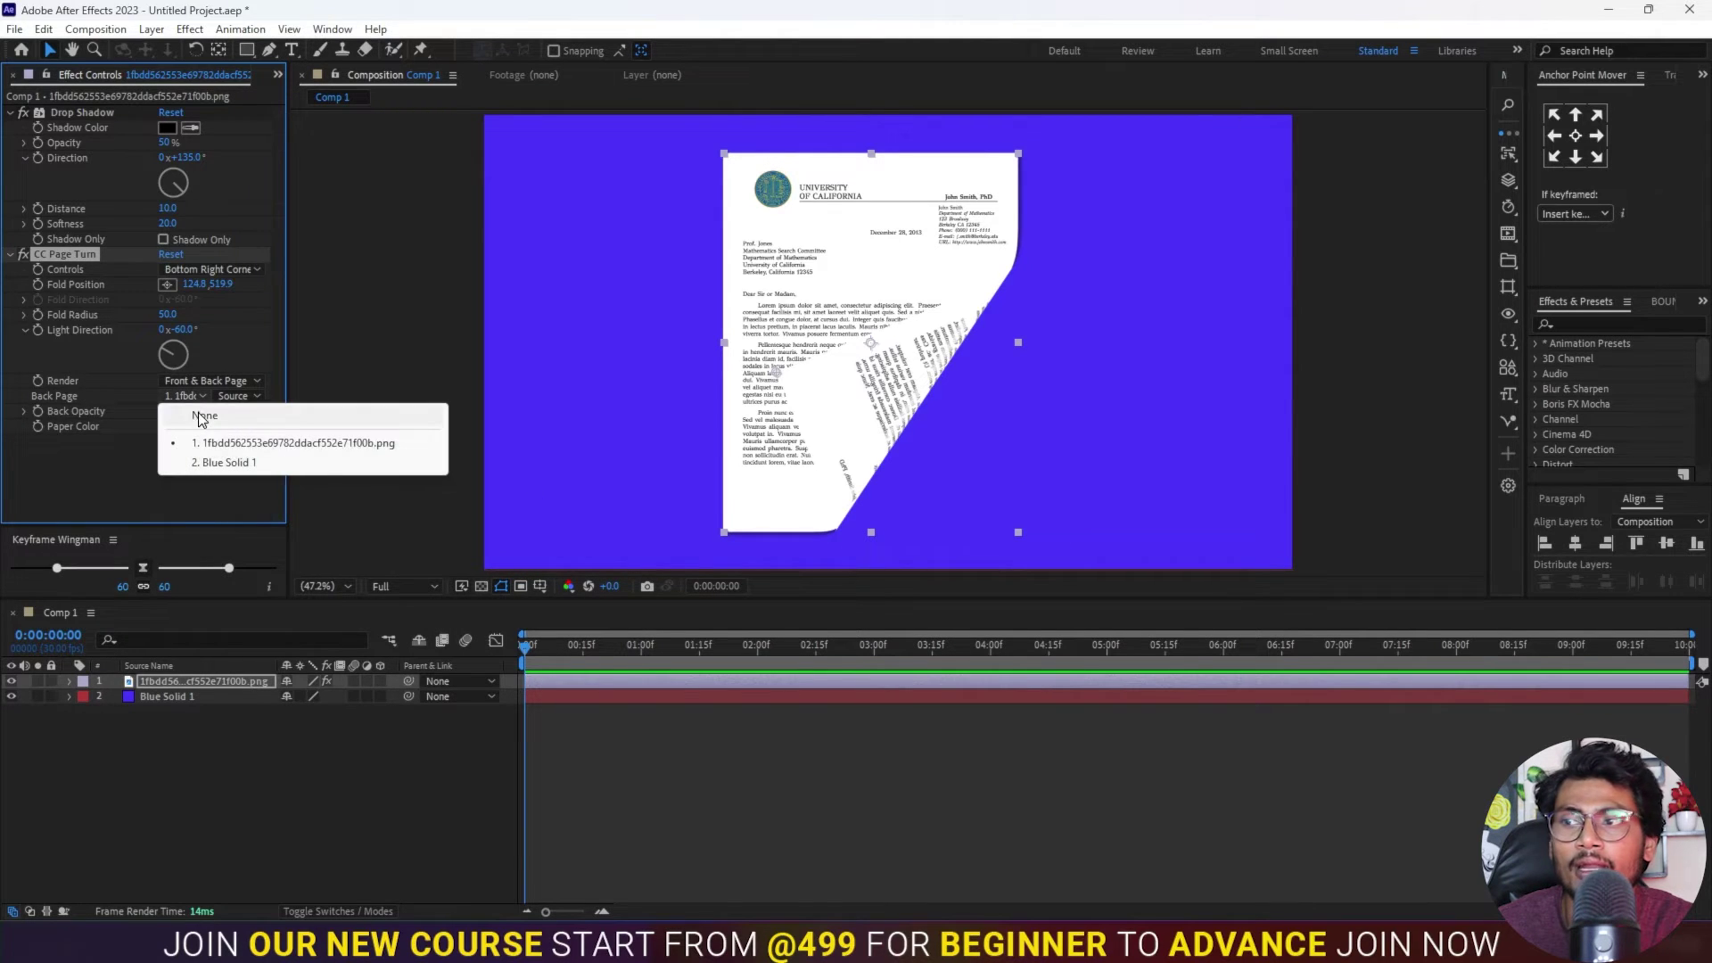
pyautogui.click(198, 412)
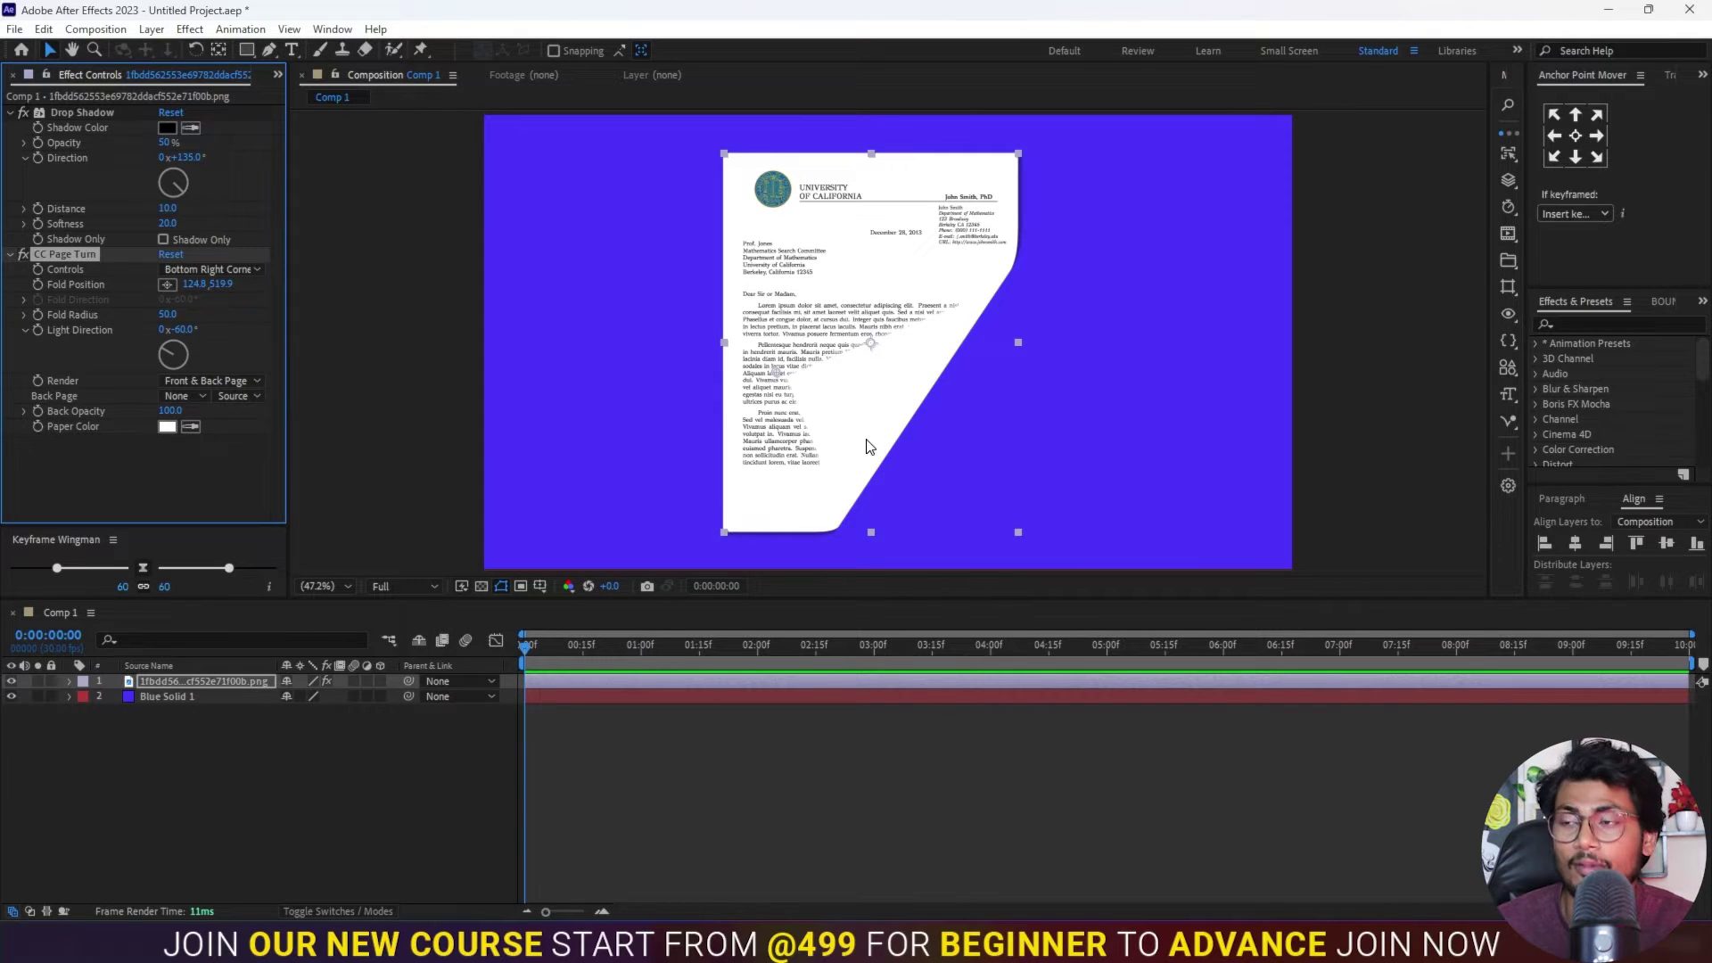
pyautogui.click(167, 428)
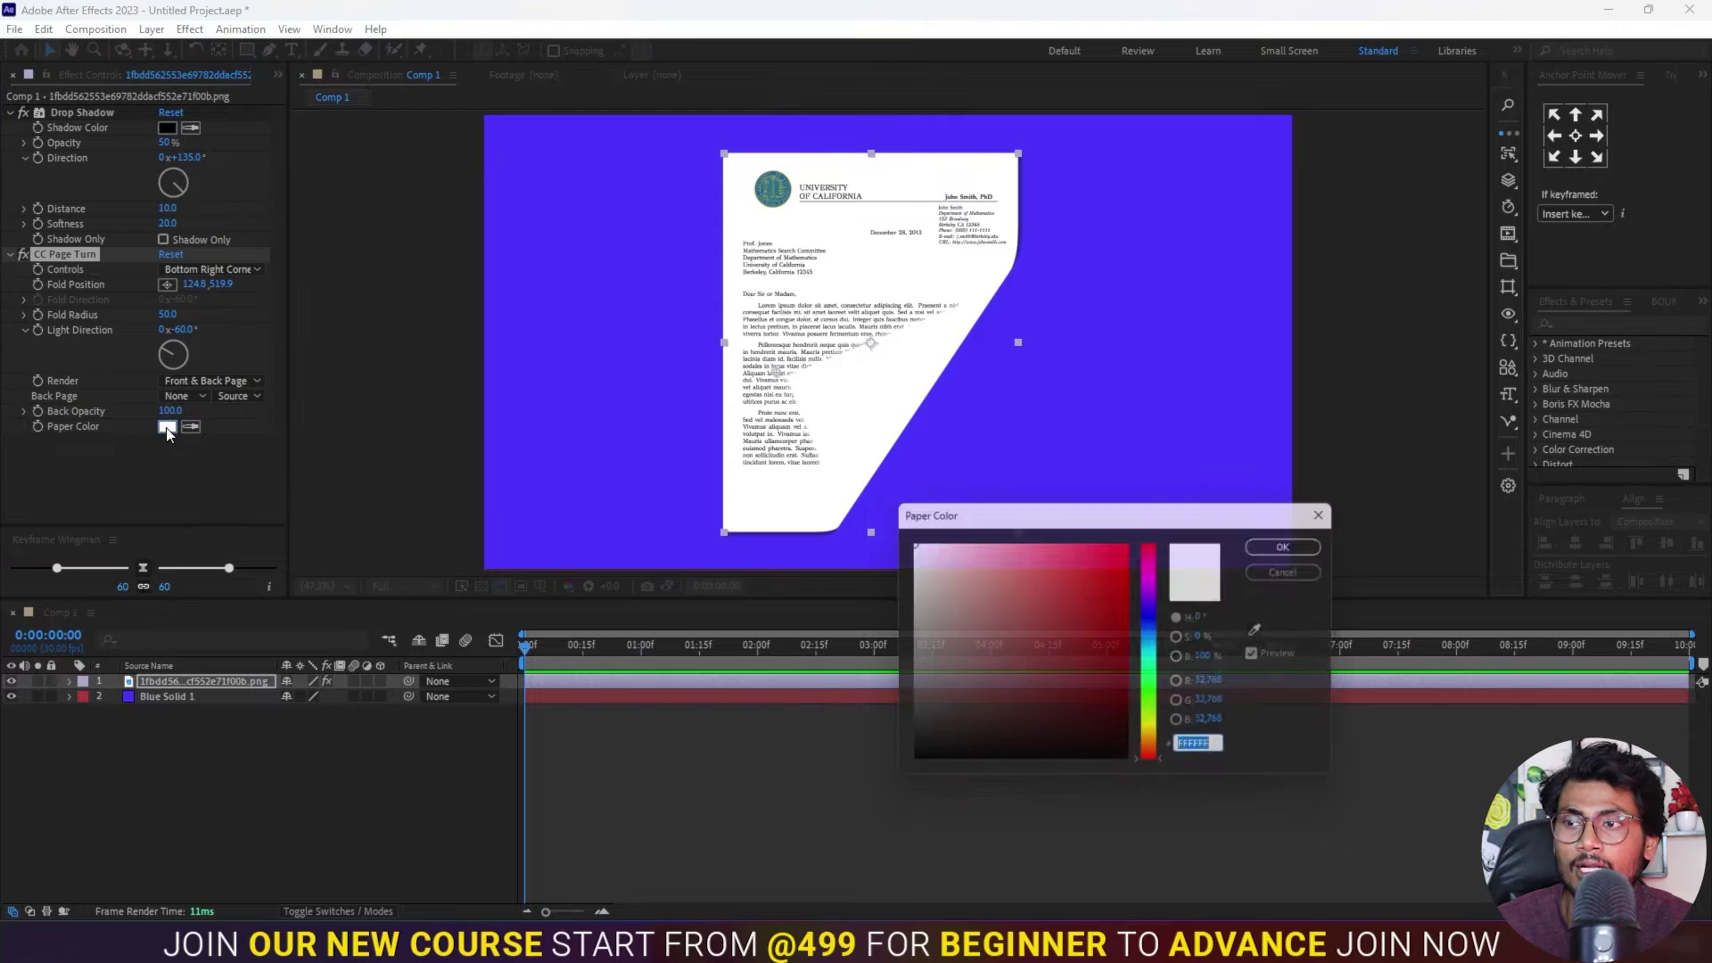
# Step: Tint the paper grey and drag the fold handle up-left across the letter
pyautogui.moveTo(902, 596); pyautogui.dragTo(900, 619)
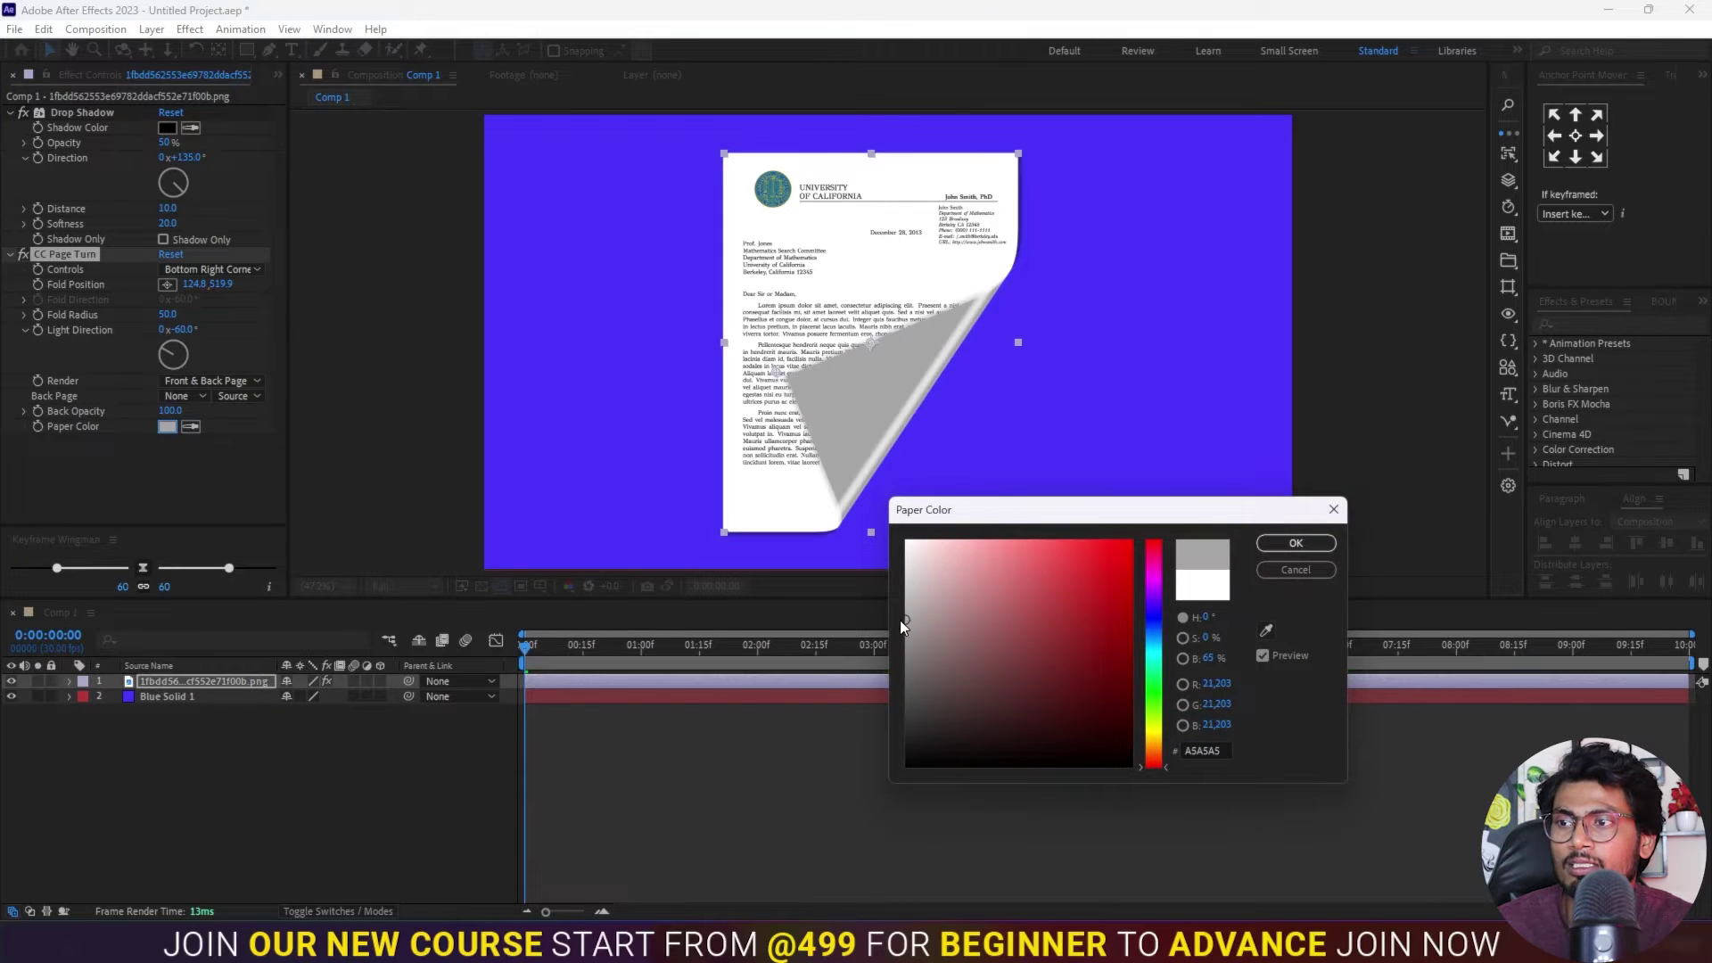
pyautogui.click(1284, 543)
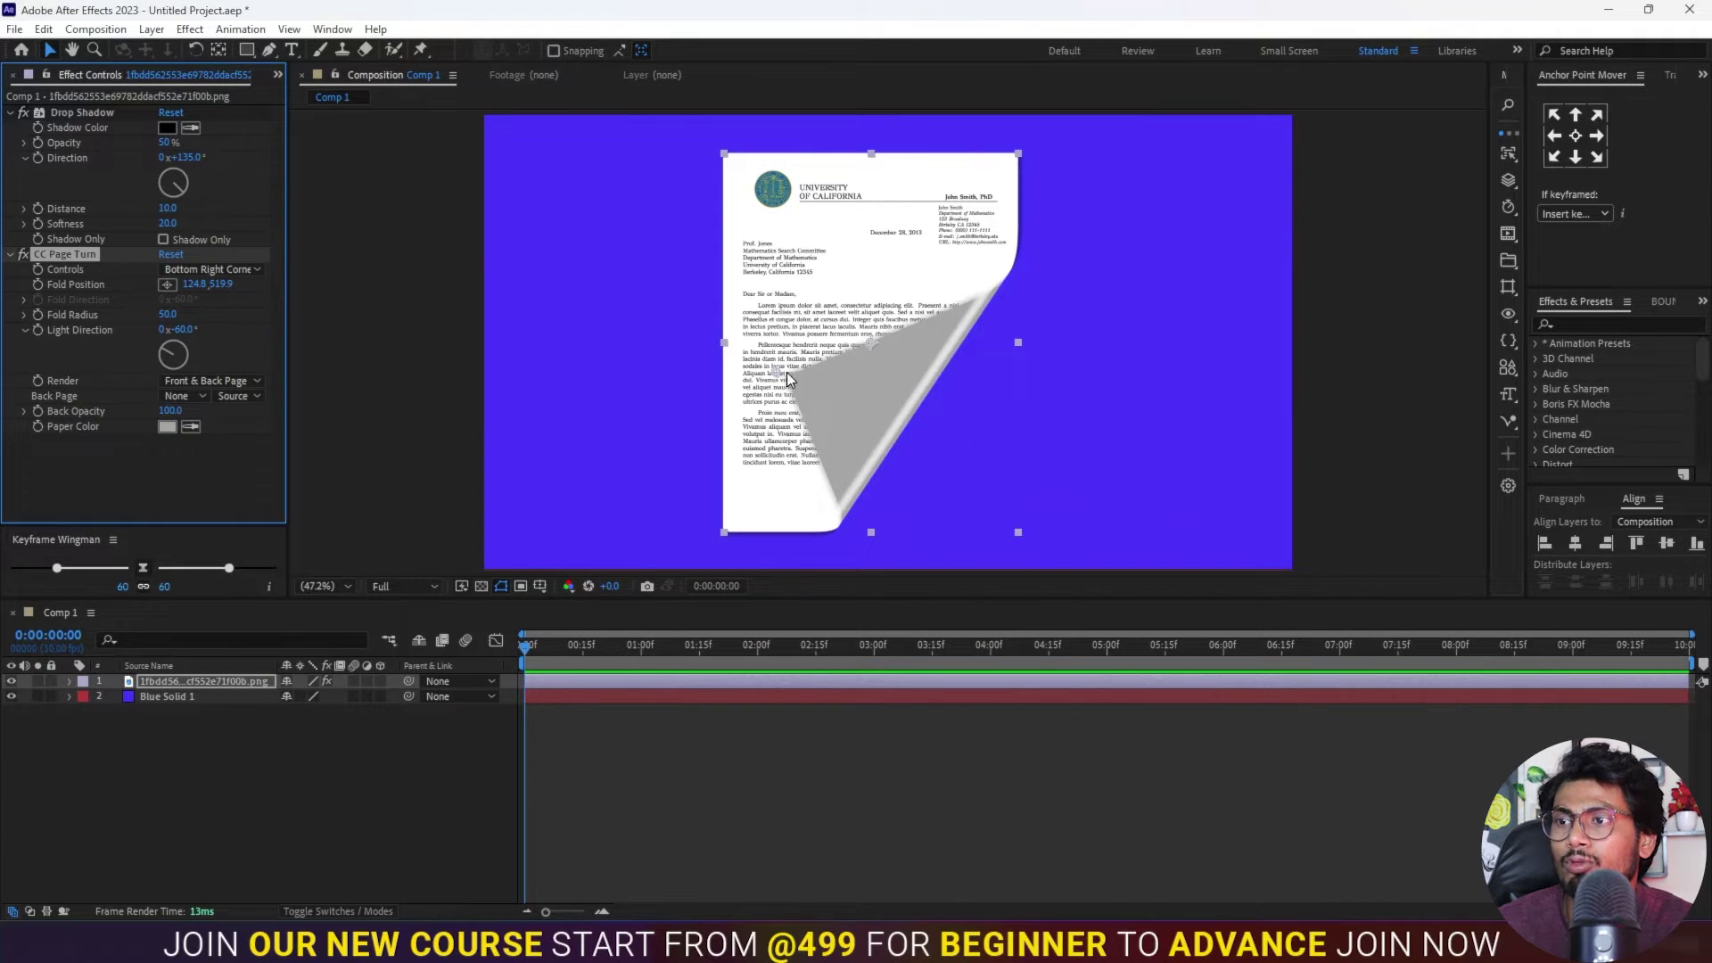
pyautogui.moveTo(789, 374); pyautogui.dragTo(996, 424)
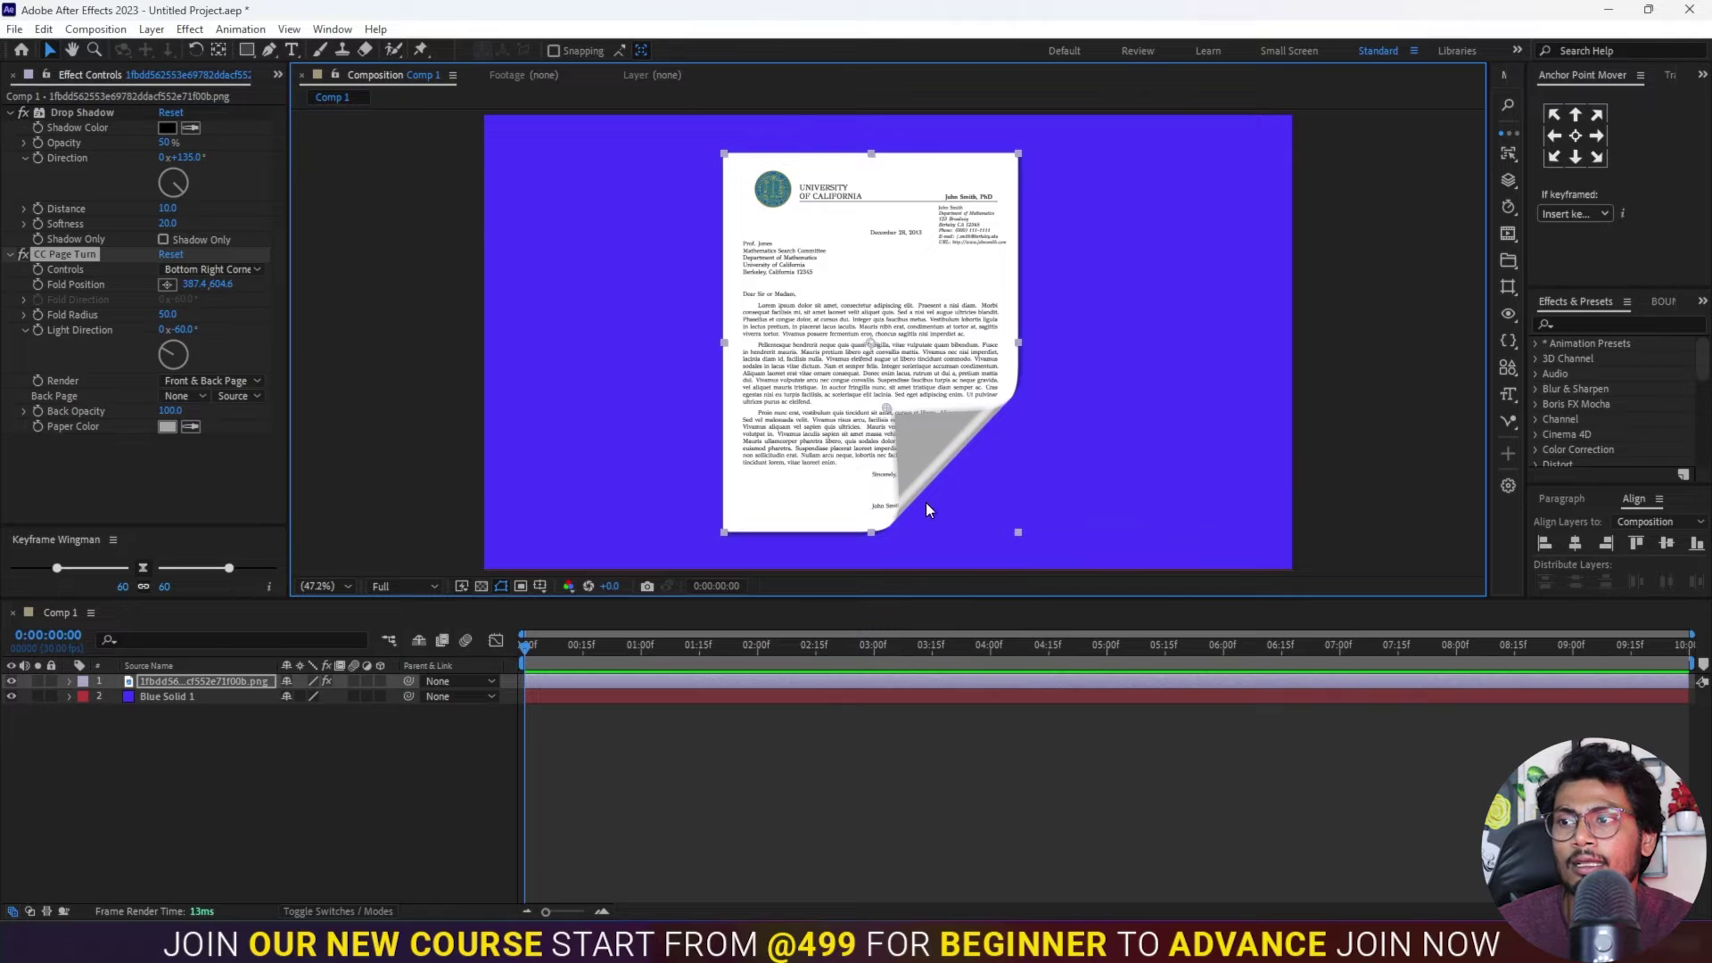
pyautogui.moveTo(920, 460); pyautogui.dragTo(863, 453)
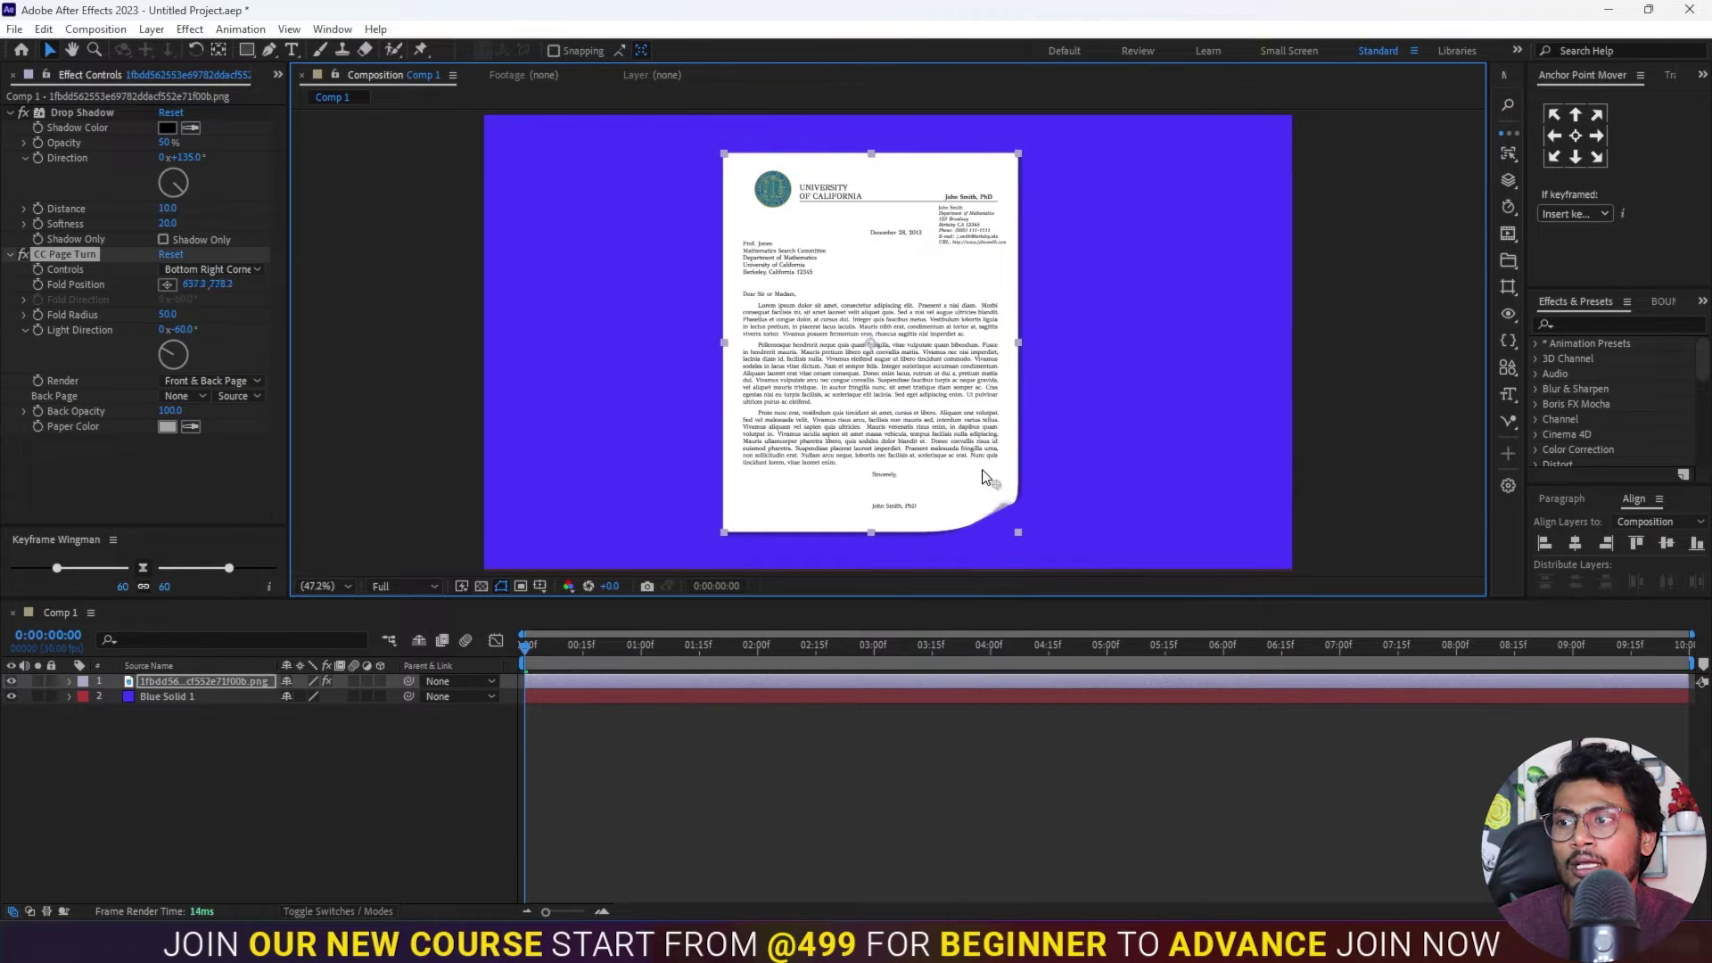
pyautogui.moveTo(863, 453); pyautogui.dragTo(780, 370)
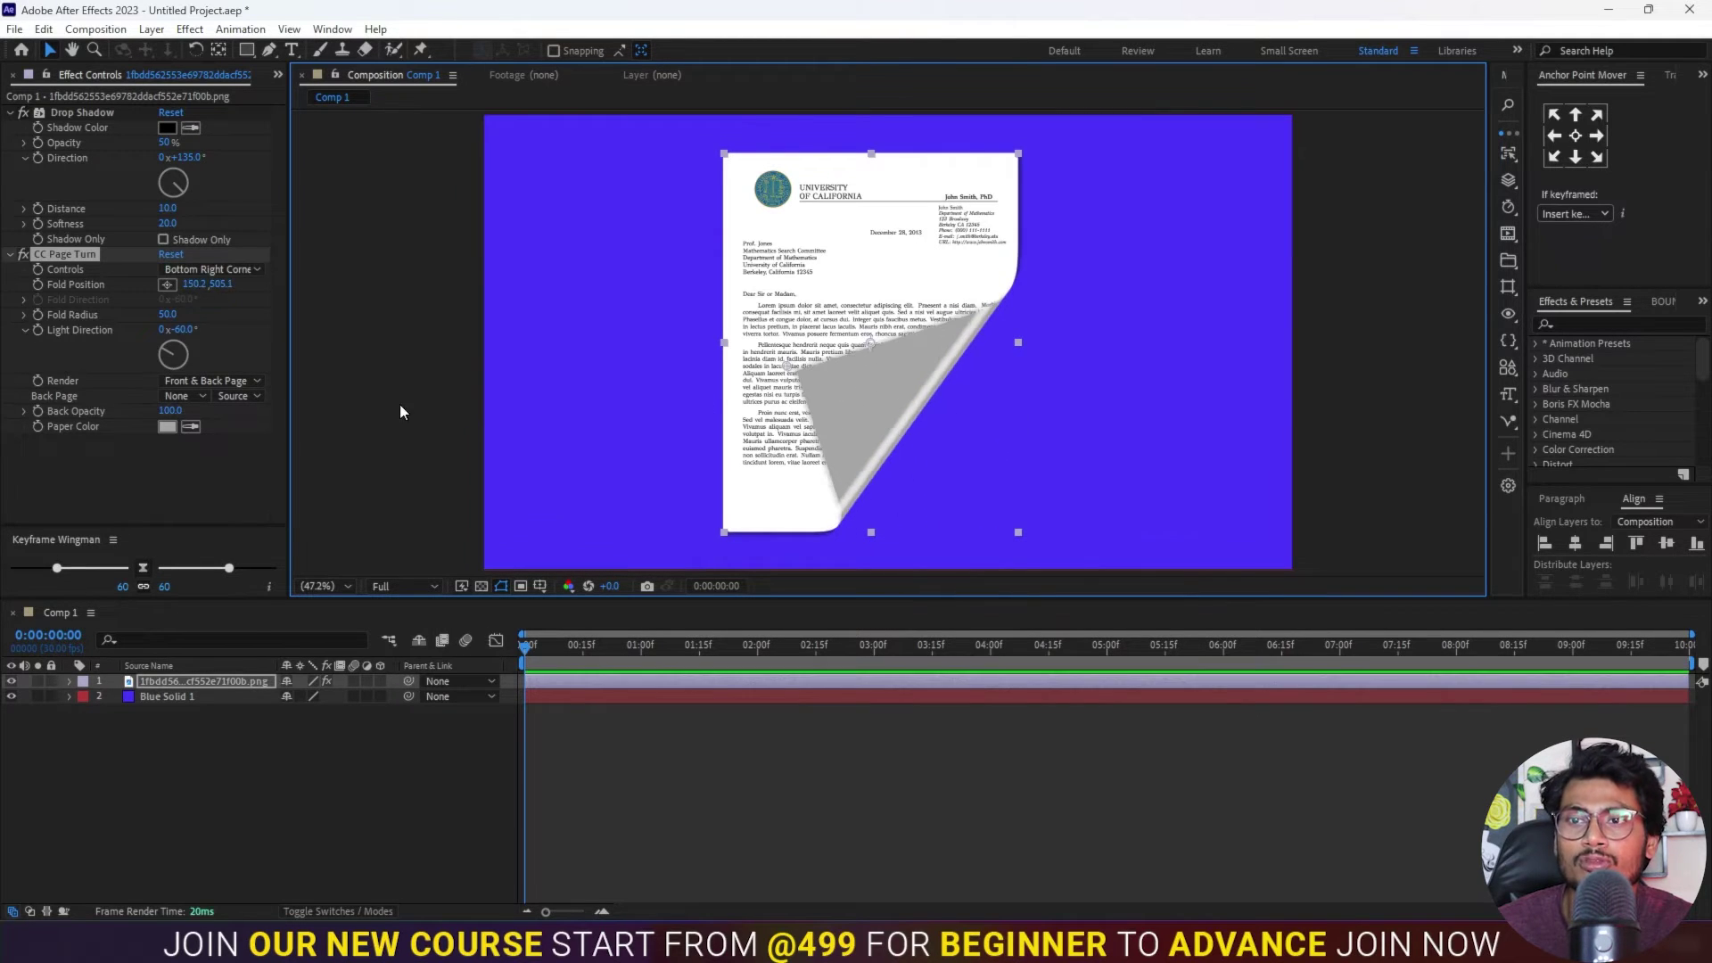
# Step: Set Paper Color to light grey #B6B6B7
pyautogui.click(168, 427)
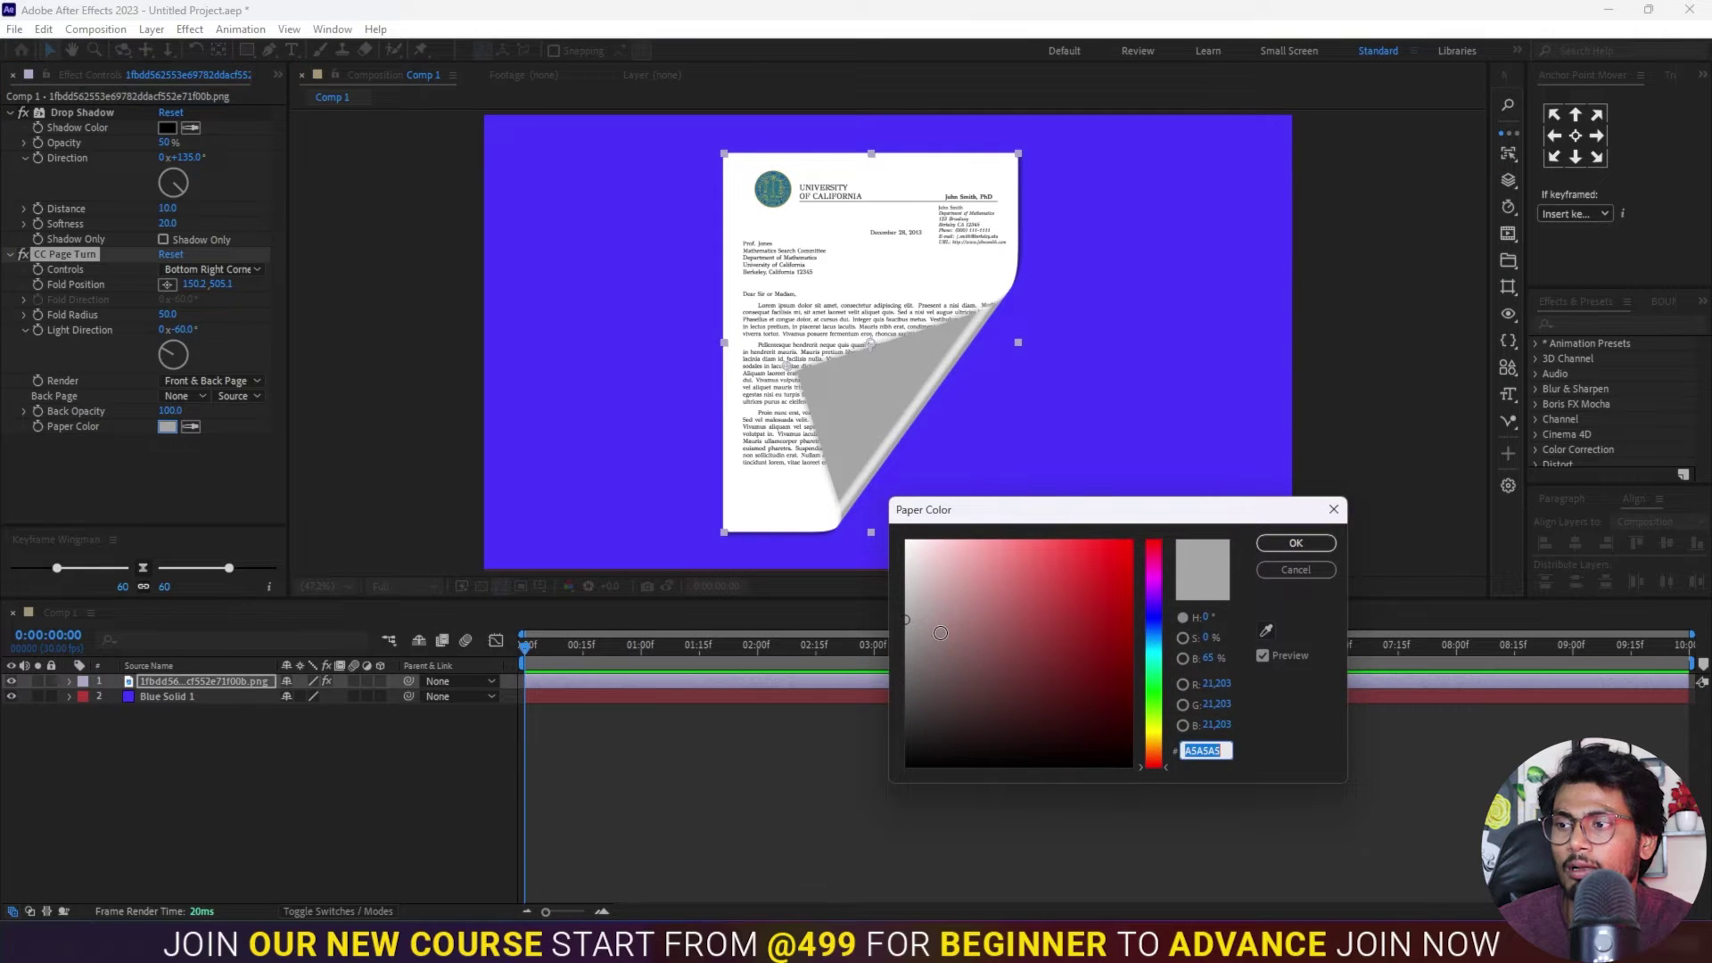
pyautogui.click(1154, 614)
pyautogui.moveTo(968, 578)
pyautogui.mouseDown()
pyautogui.moveTo(1067, 558)
pyautogui.moveTo(954, 685)
pyautogui.moveTo(974, 557)
pyautogui.mouseUp()
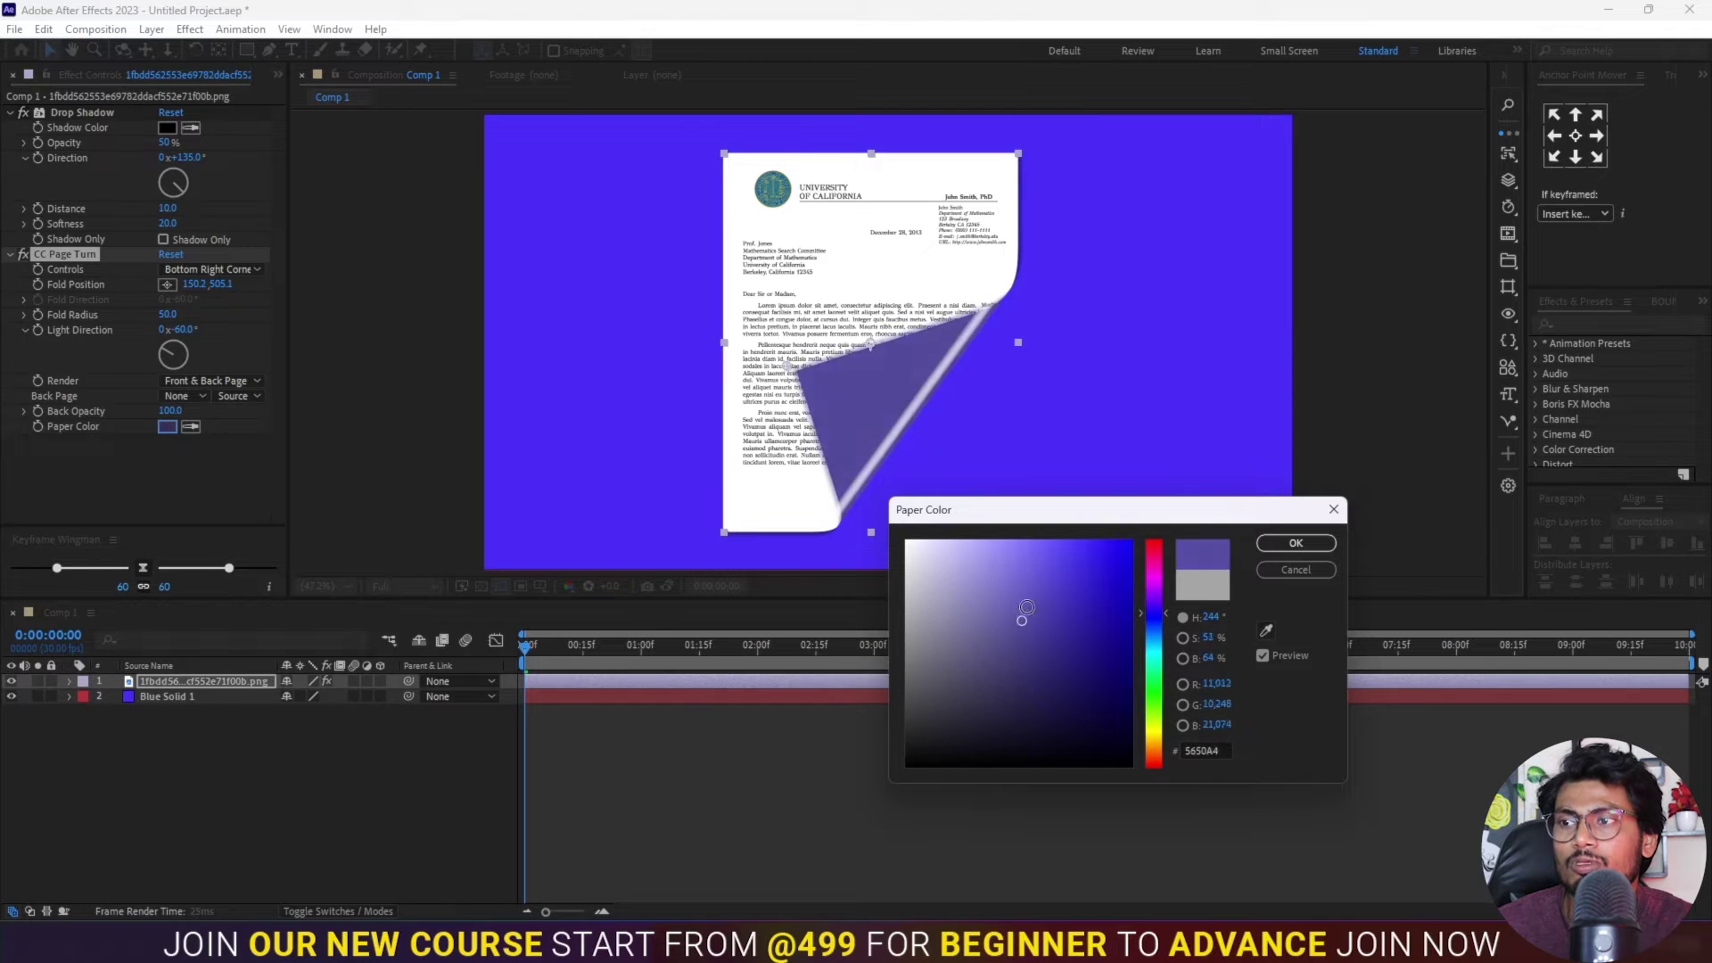
pyautogui.moveTo(974, 557); pyautogui.dragTo(908, 604)
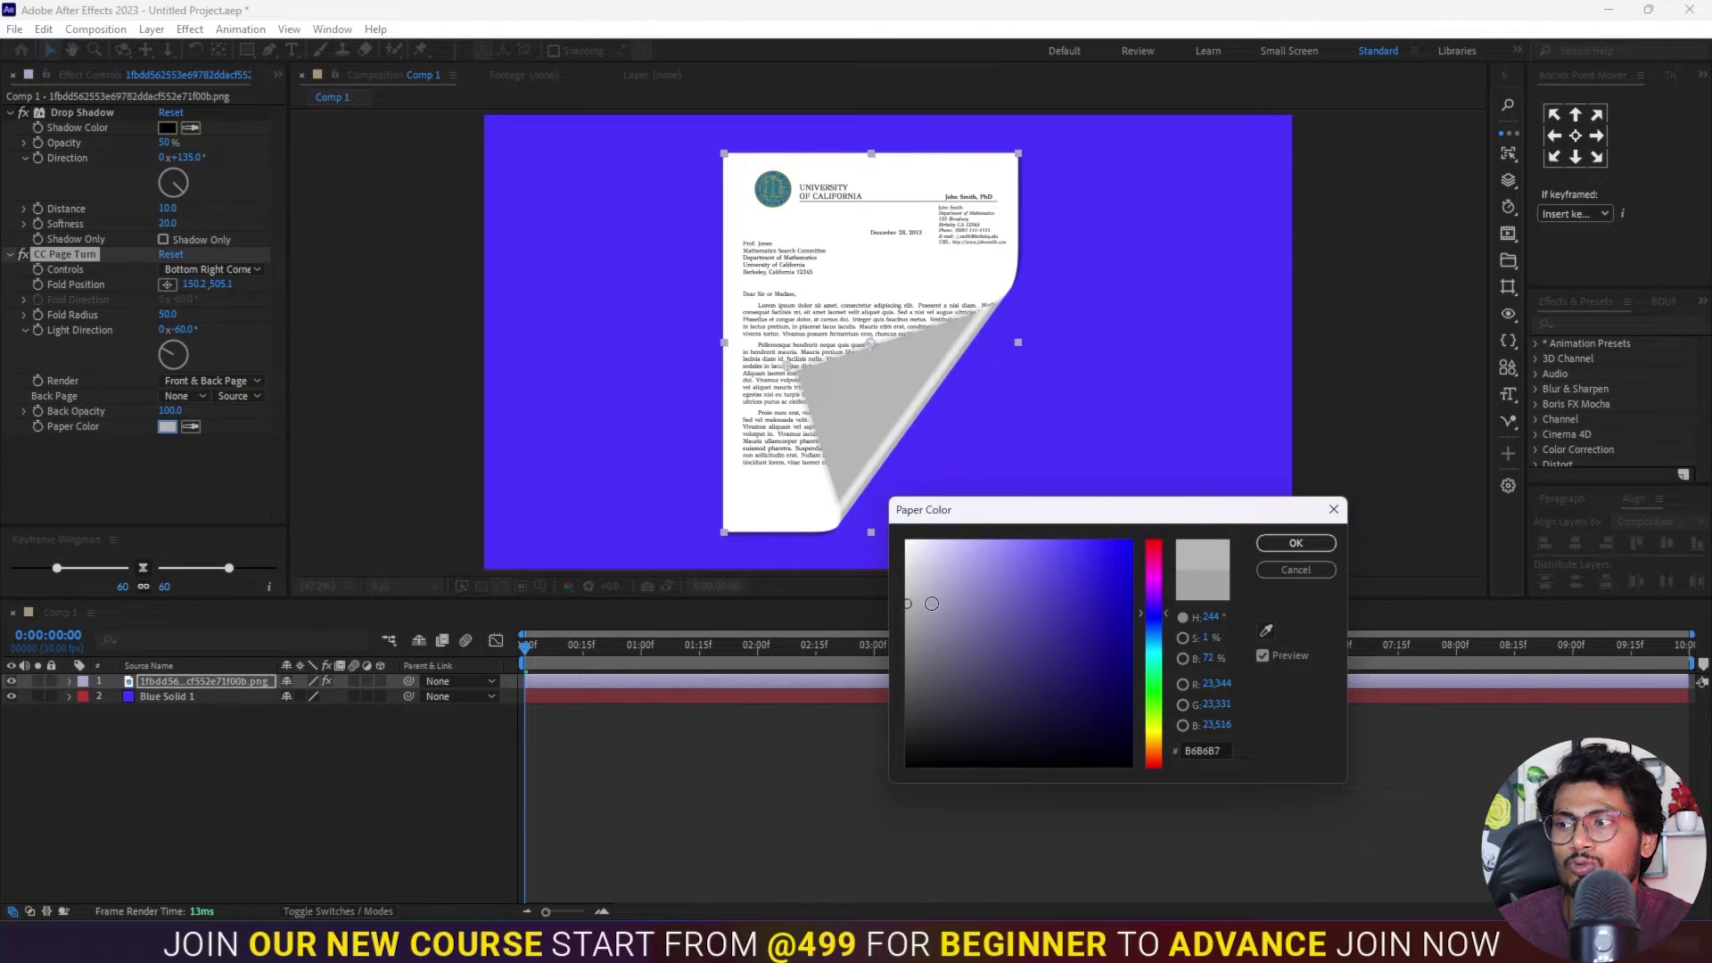
pyautogui.click(1295, 546)
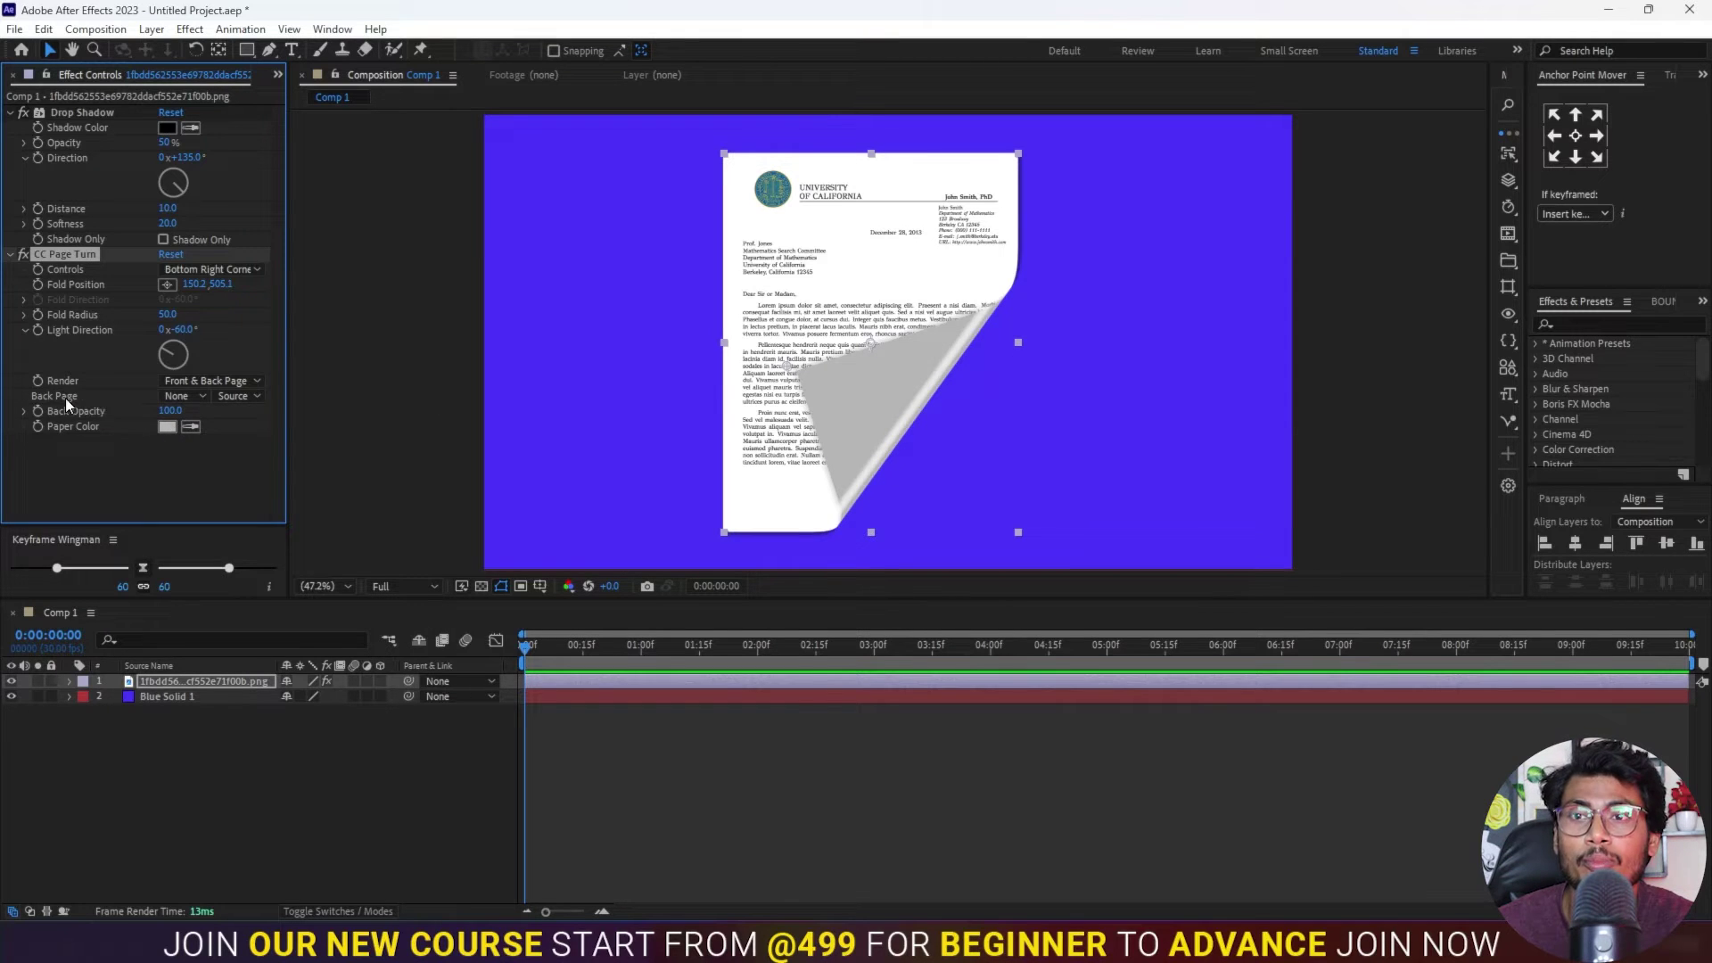
pyautogui.click(179, 398)
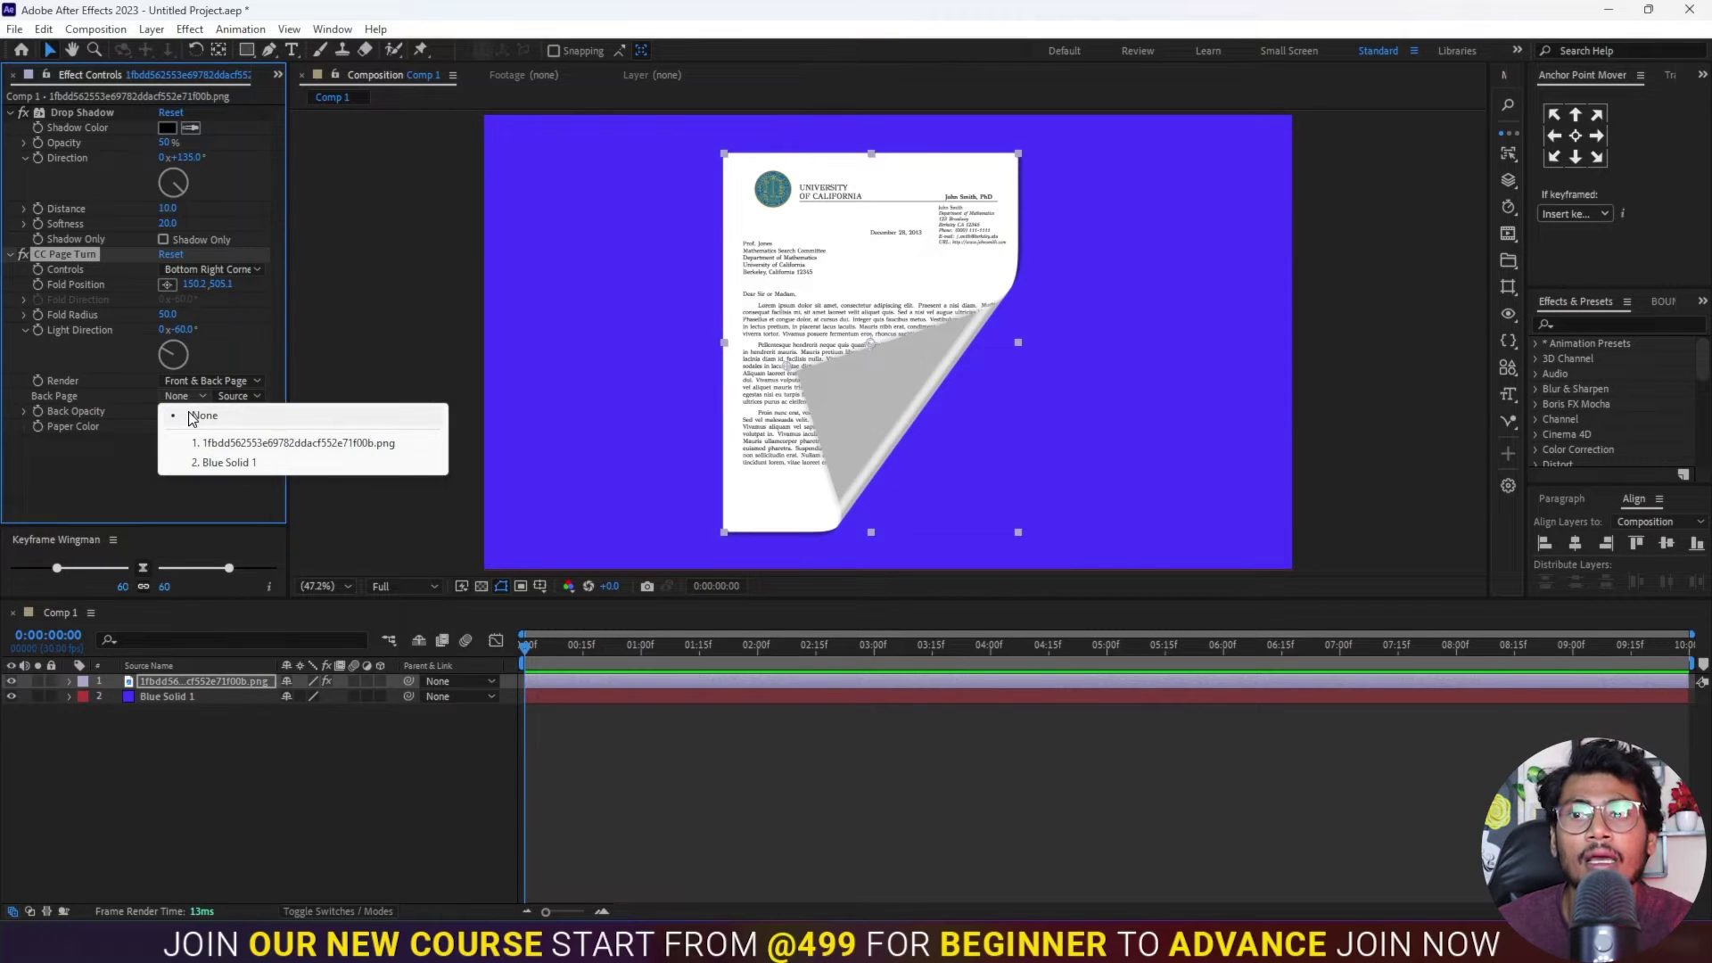
# Step: Keep Back Page at None and drag the fold to 692.4, 898.9 so the letter lies flat
pyautogui.click(125, 463)
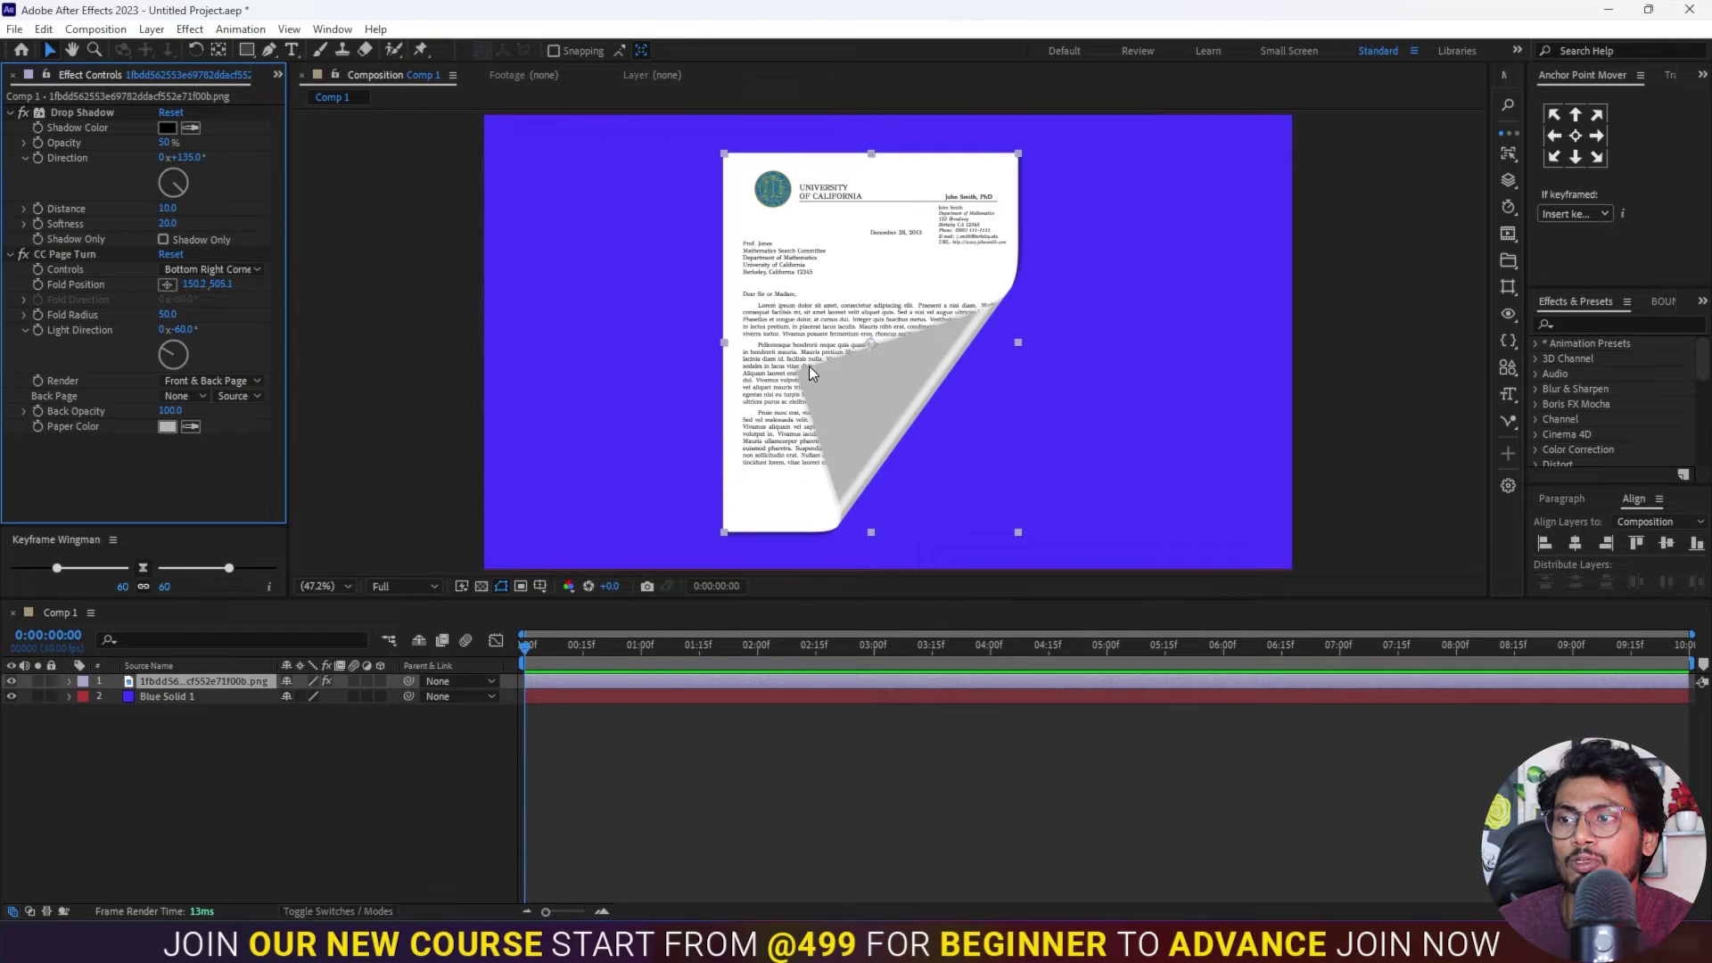
pyautogui.click(59, 253)
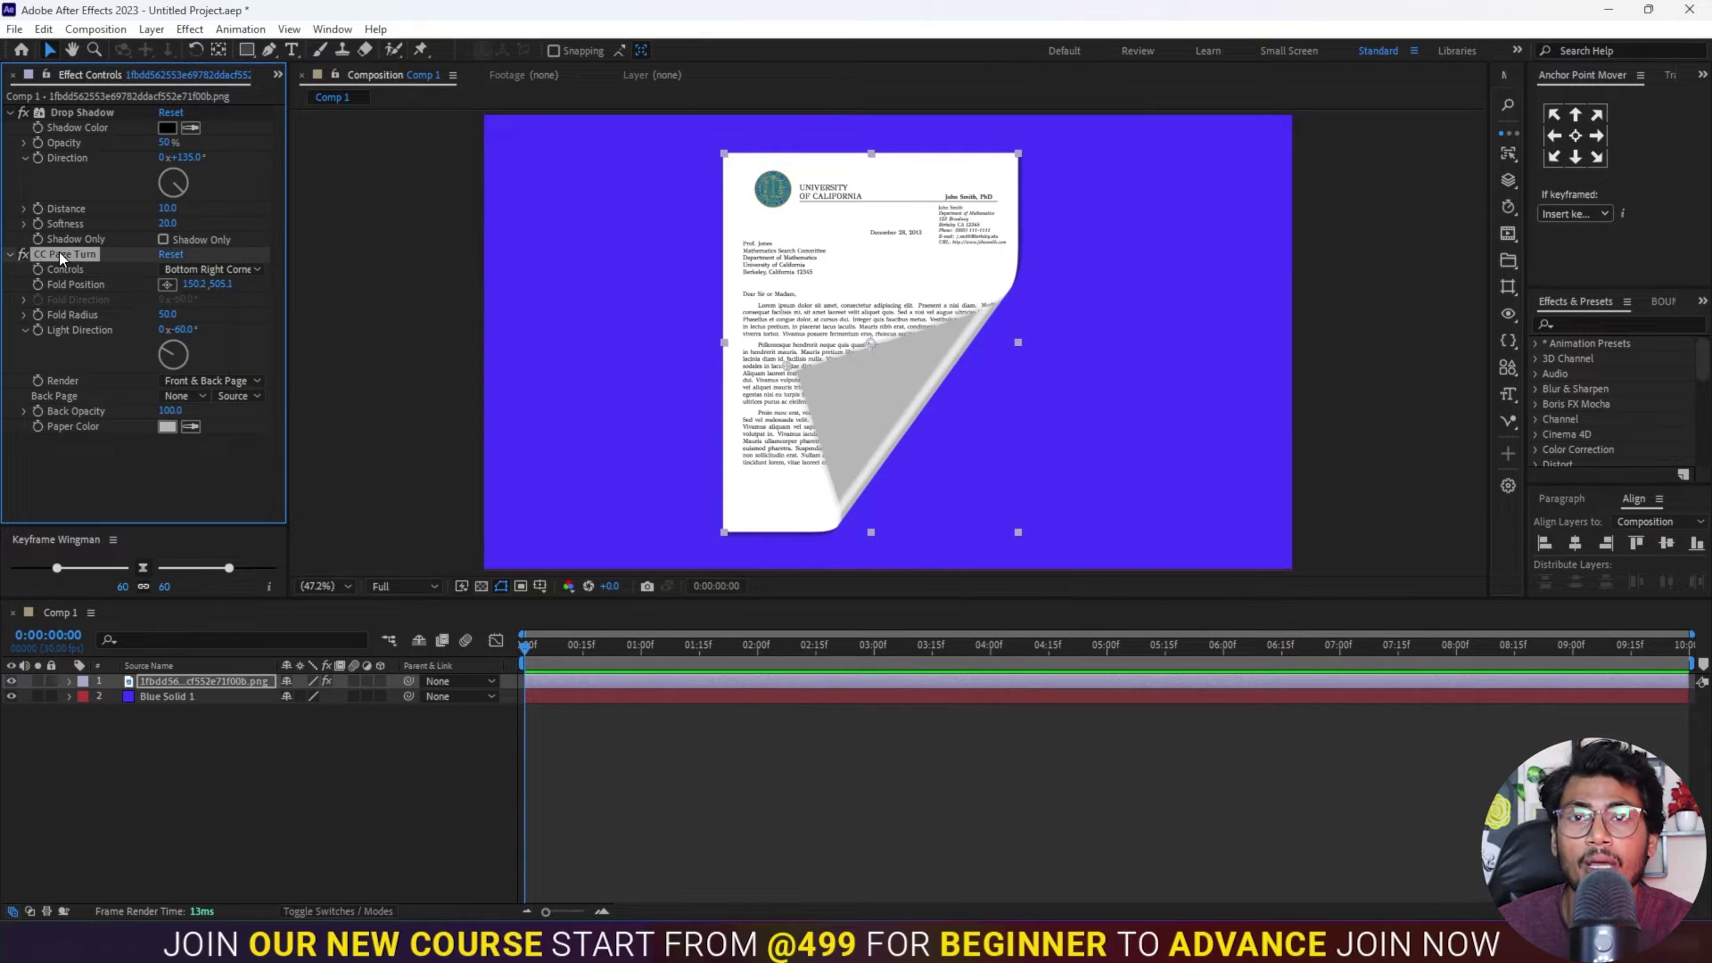
pyautogui.moveTo(784, 367); pyautogui.dragTo(761, 373)
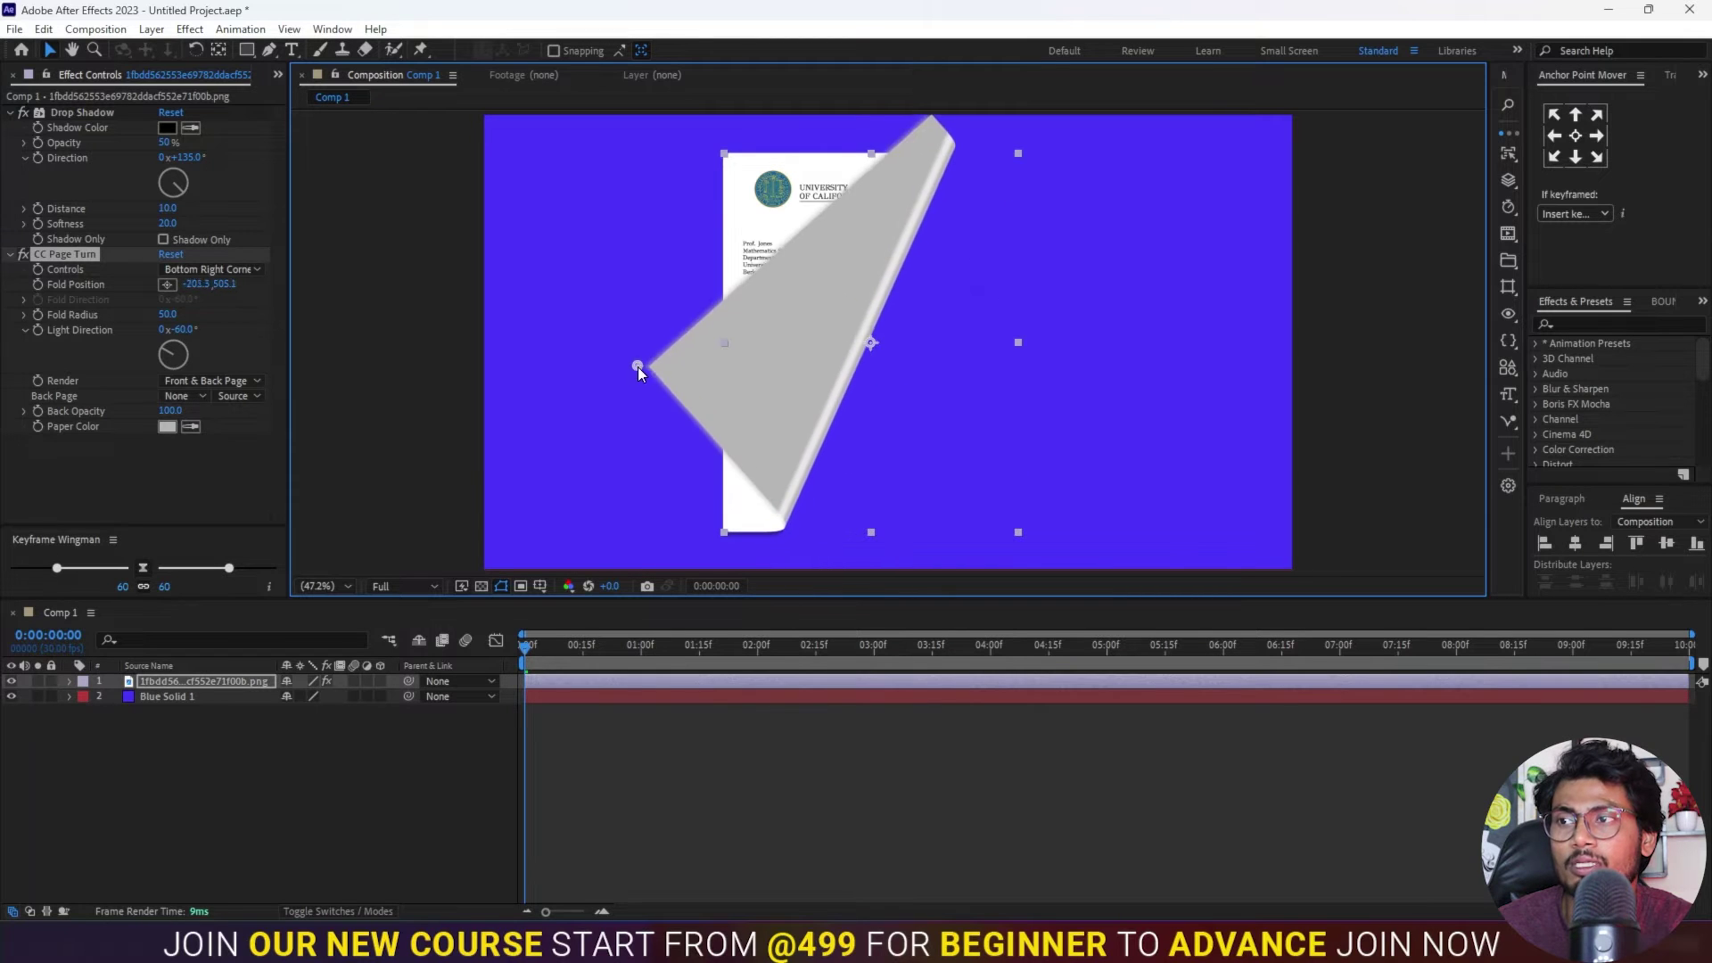
pyautogui.moveTo(761, 373); pyautogui.dragTo(1013, 533)
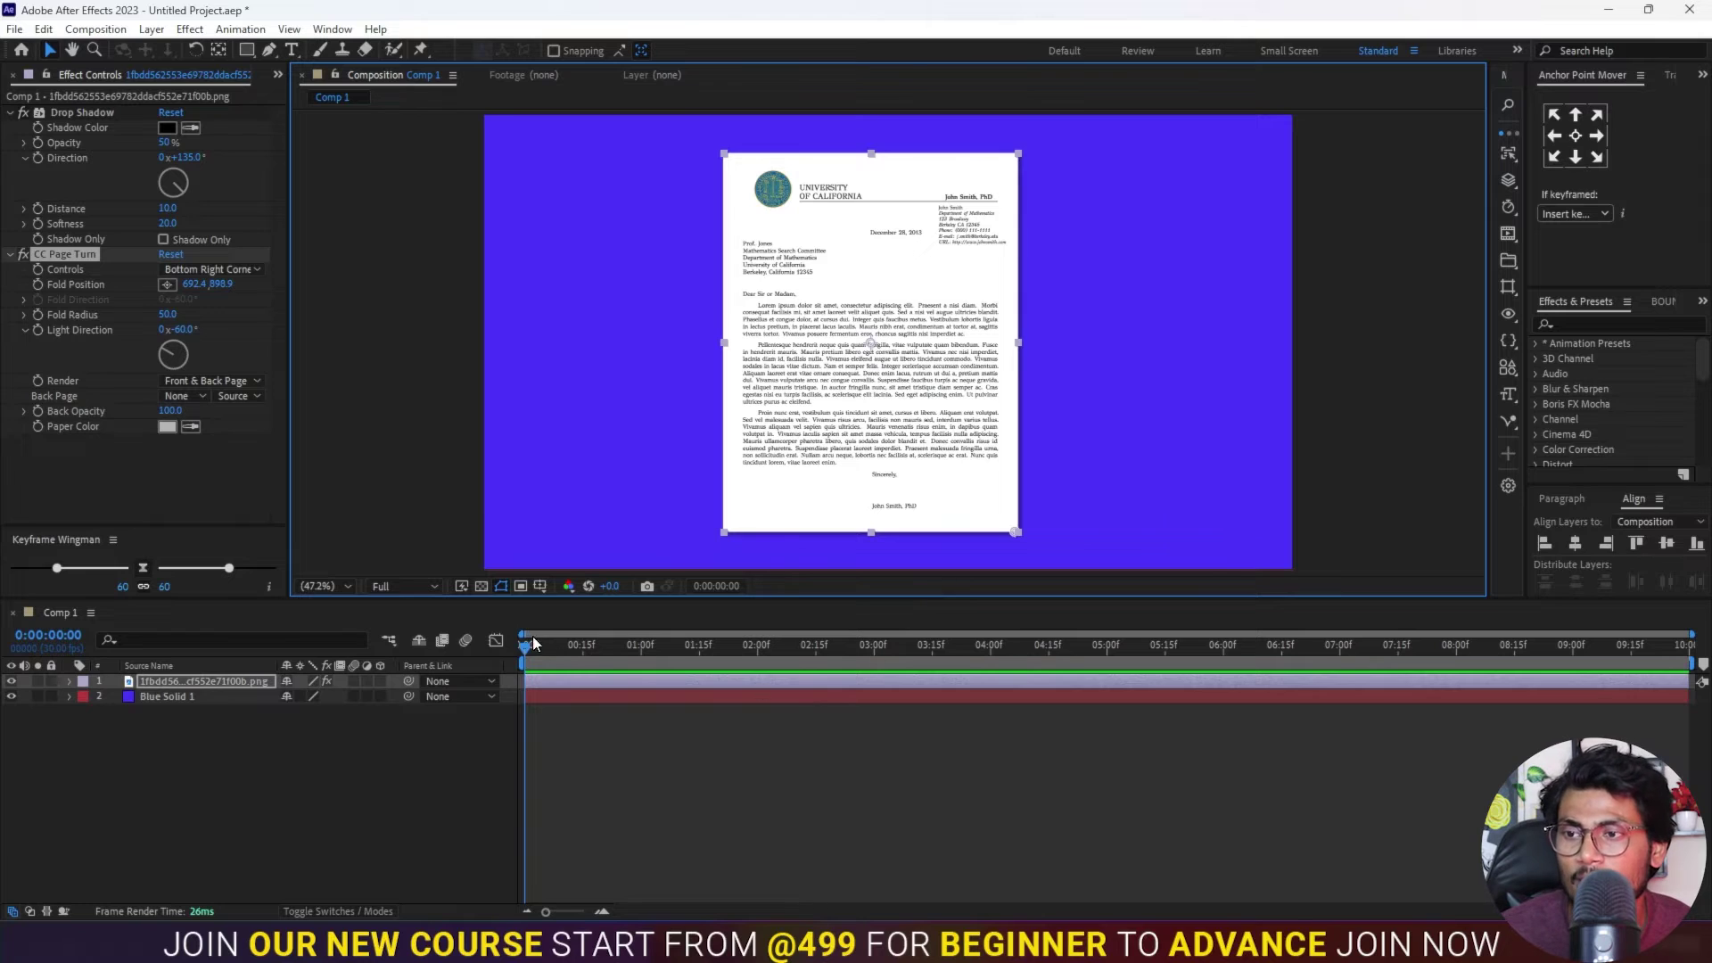
pyautogui.click(582, 651)
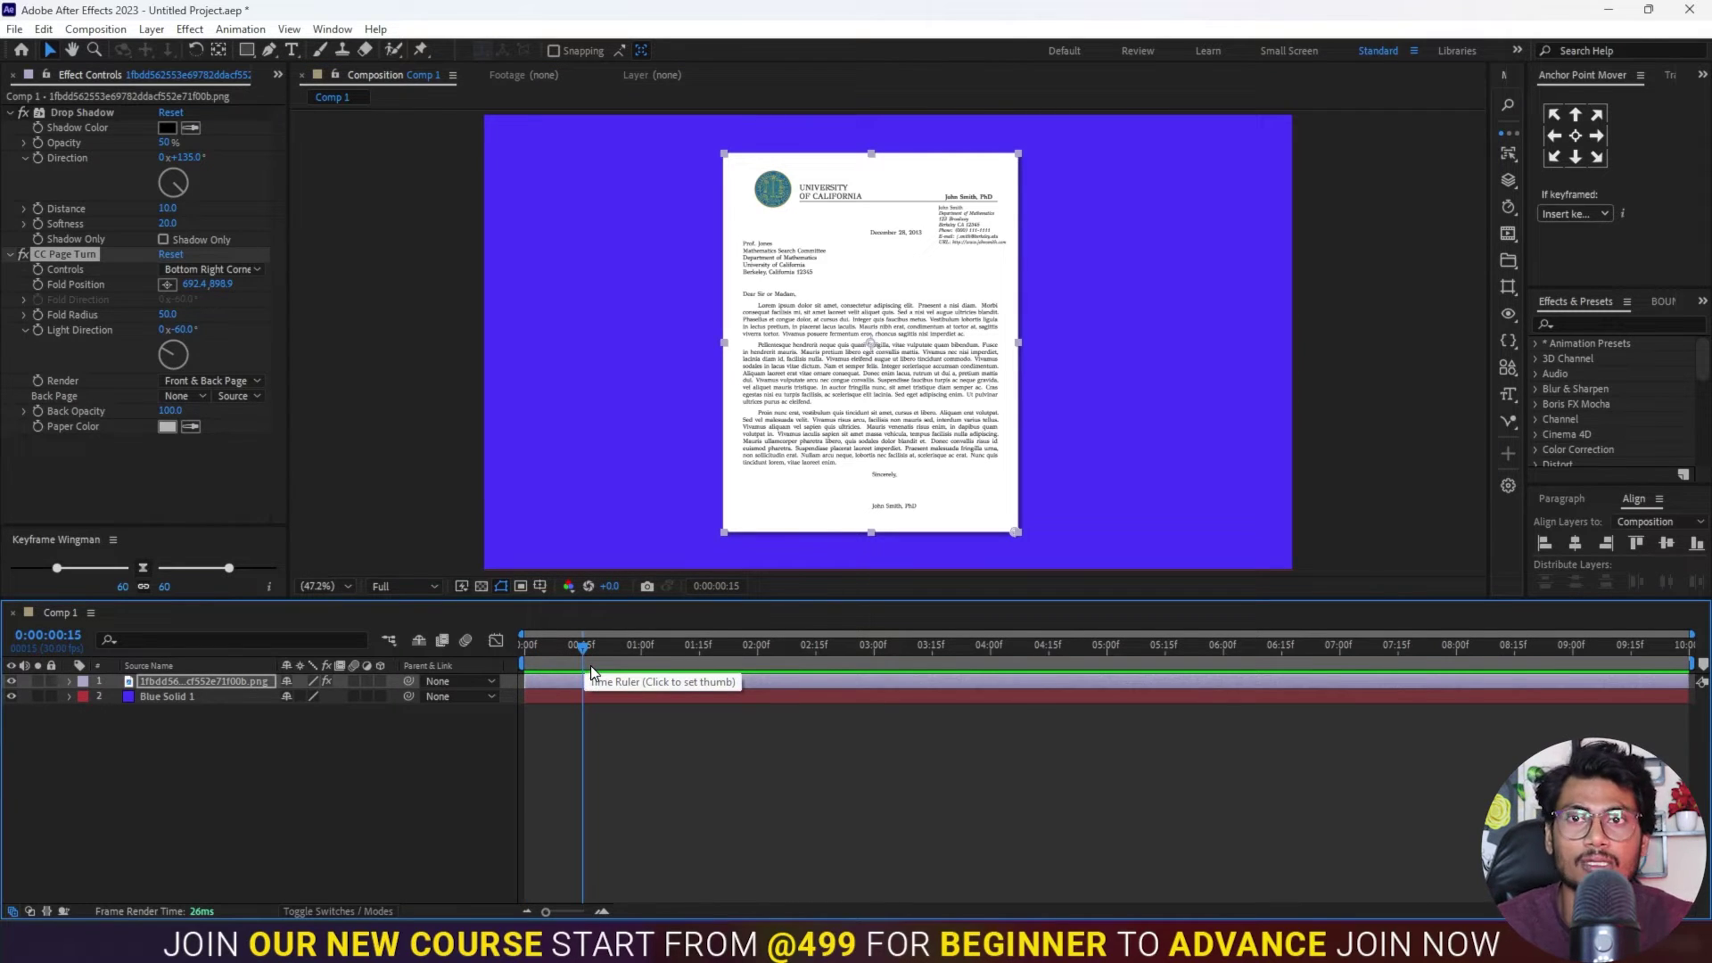
# Step: Keyframe the letter's Fold Position at 15 frames, with the fold dragged fully off-page at frame 0
pyautogui.click(591, 679)
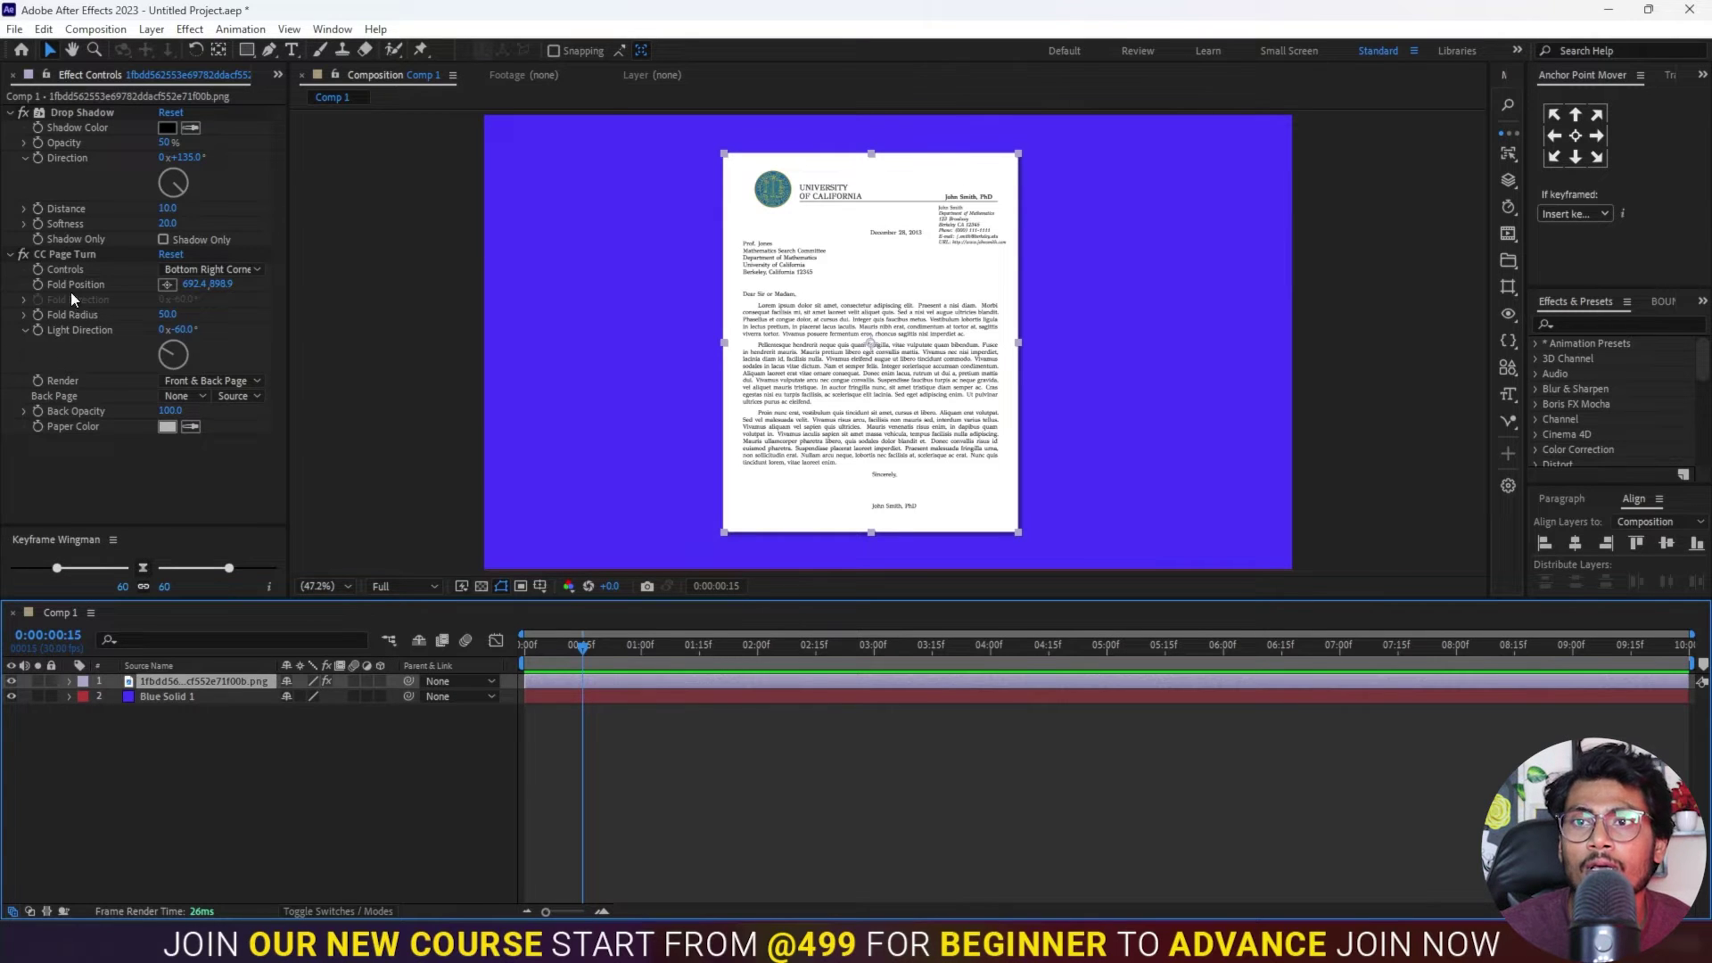
pyautogui.click(38, 289)
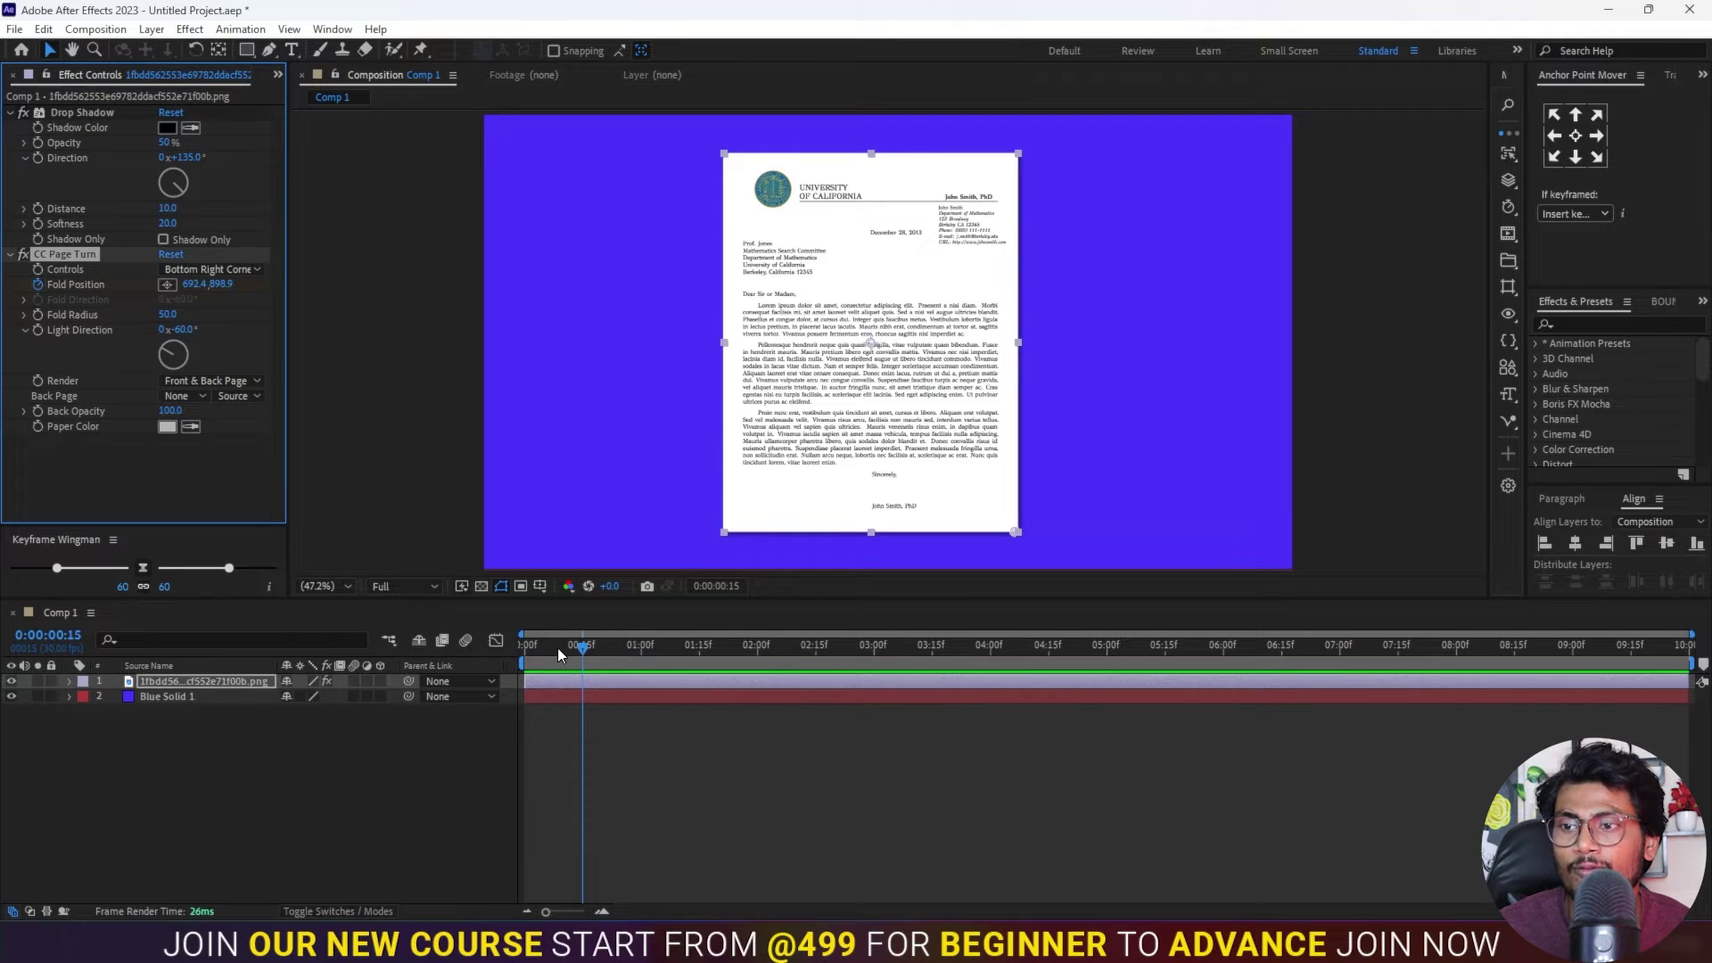
pyautogui.moveTo(561, 646); pyautogui.dragTo(441, 639)
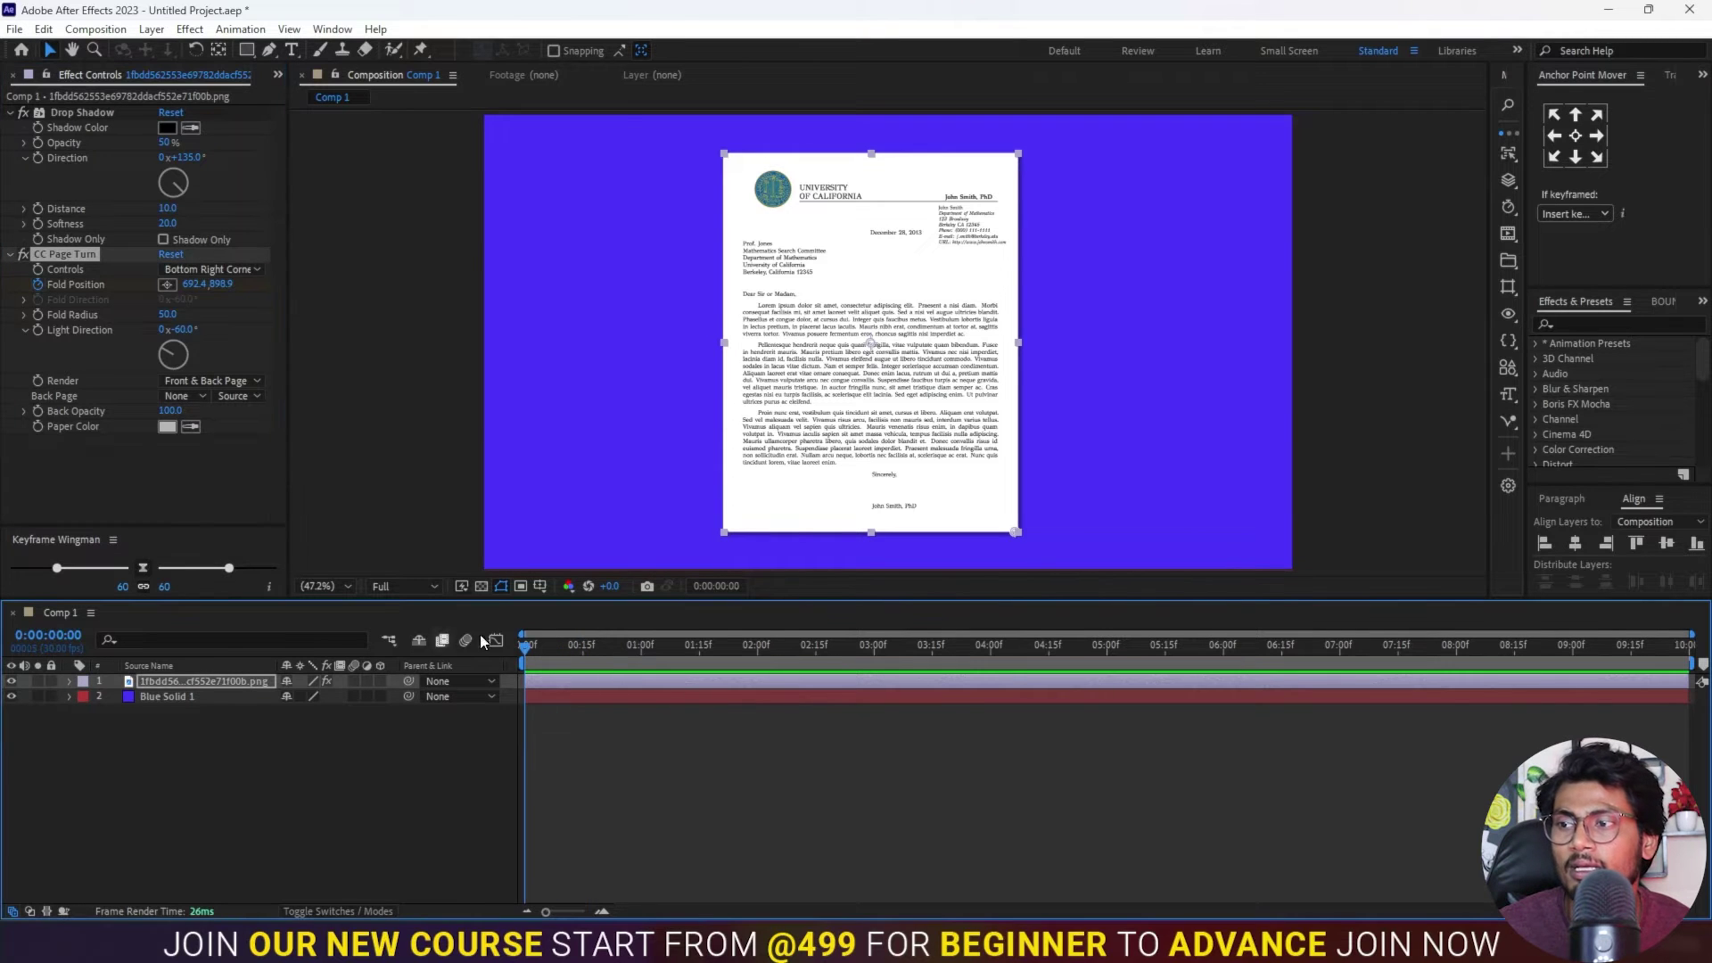
pyautogui.moveTo(1014, 530)
pyautogui.mouseDown()
pyautogui.moveTo(255, 352)
pyautogui.moveTo(41, 353)
pyautogui.mouseUp()
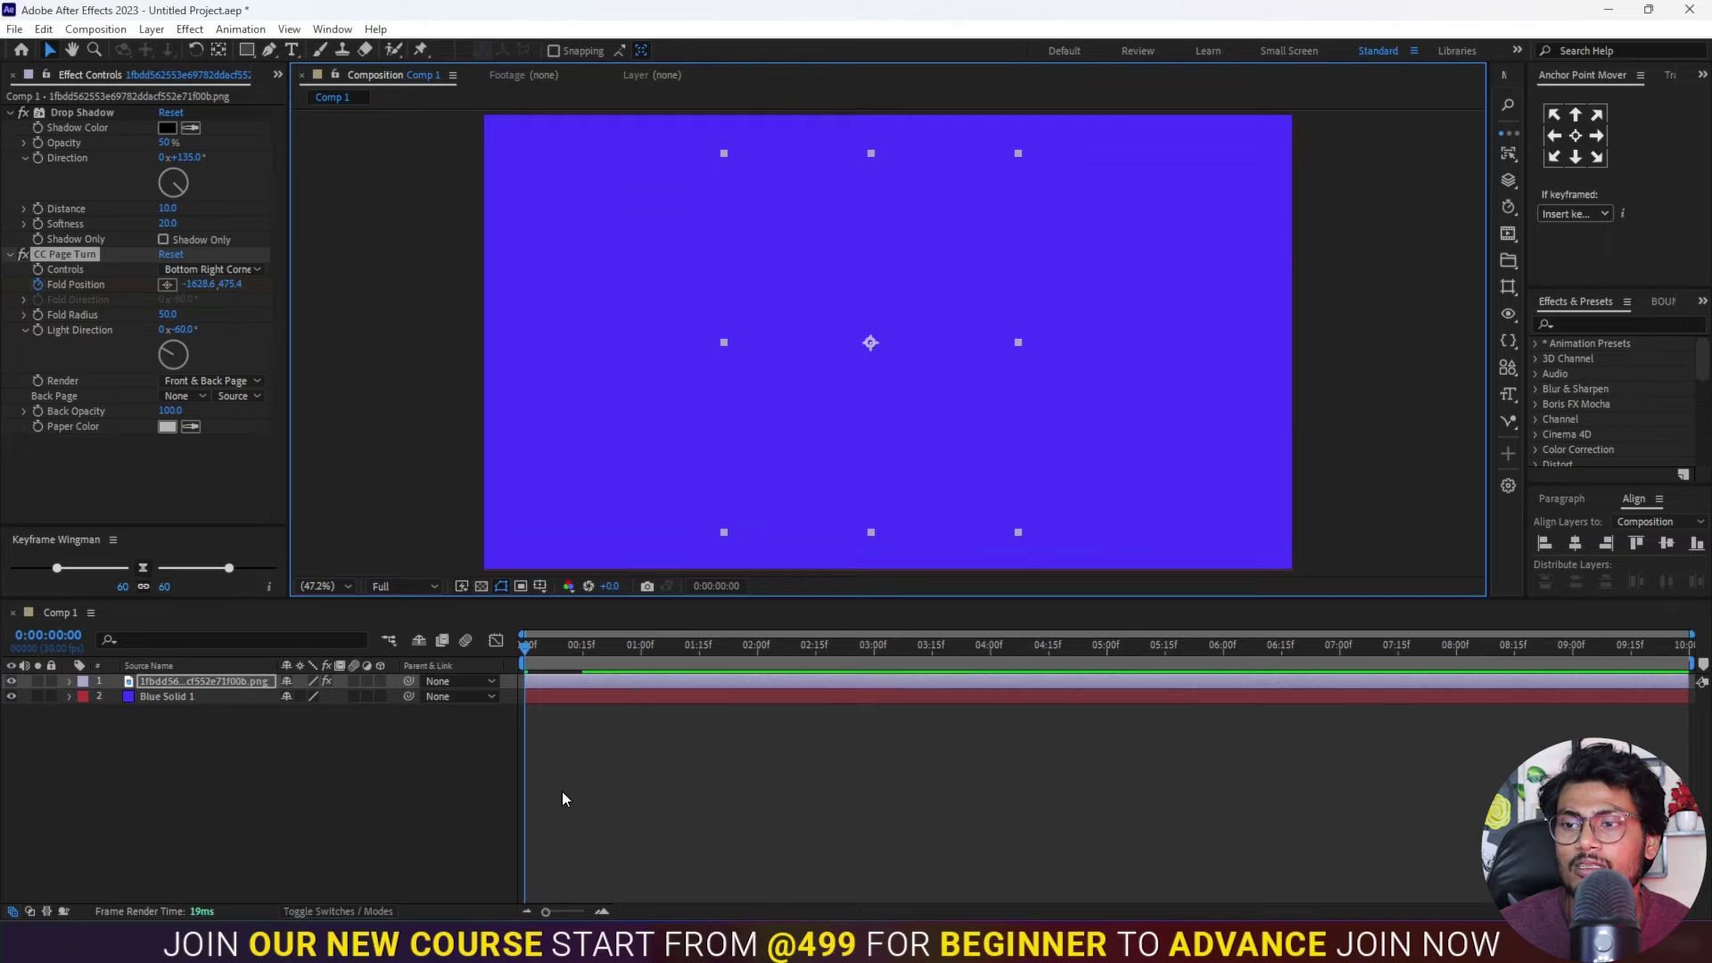
# Step: Preview the letter's page-turn animation and reselect the letter layer
pyautogui.press('space')
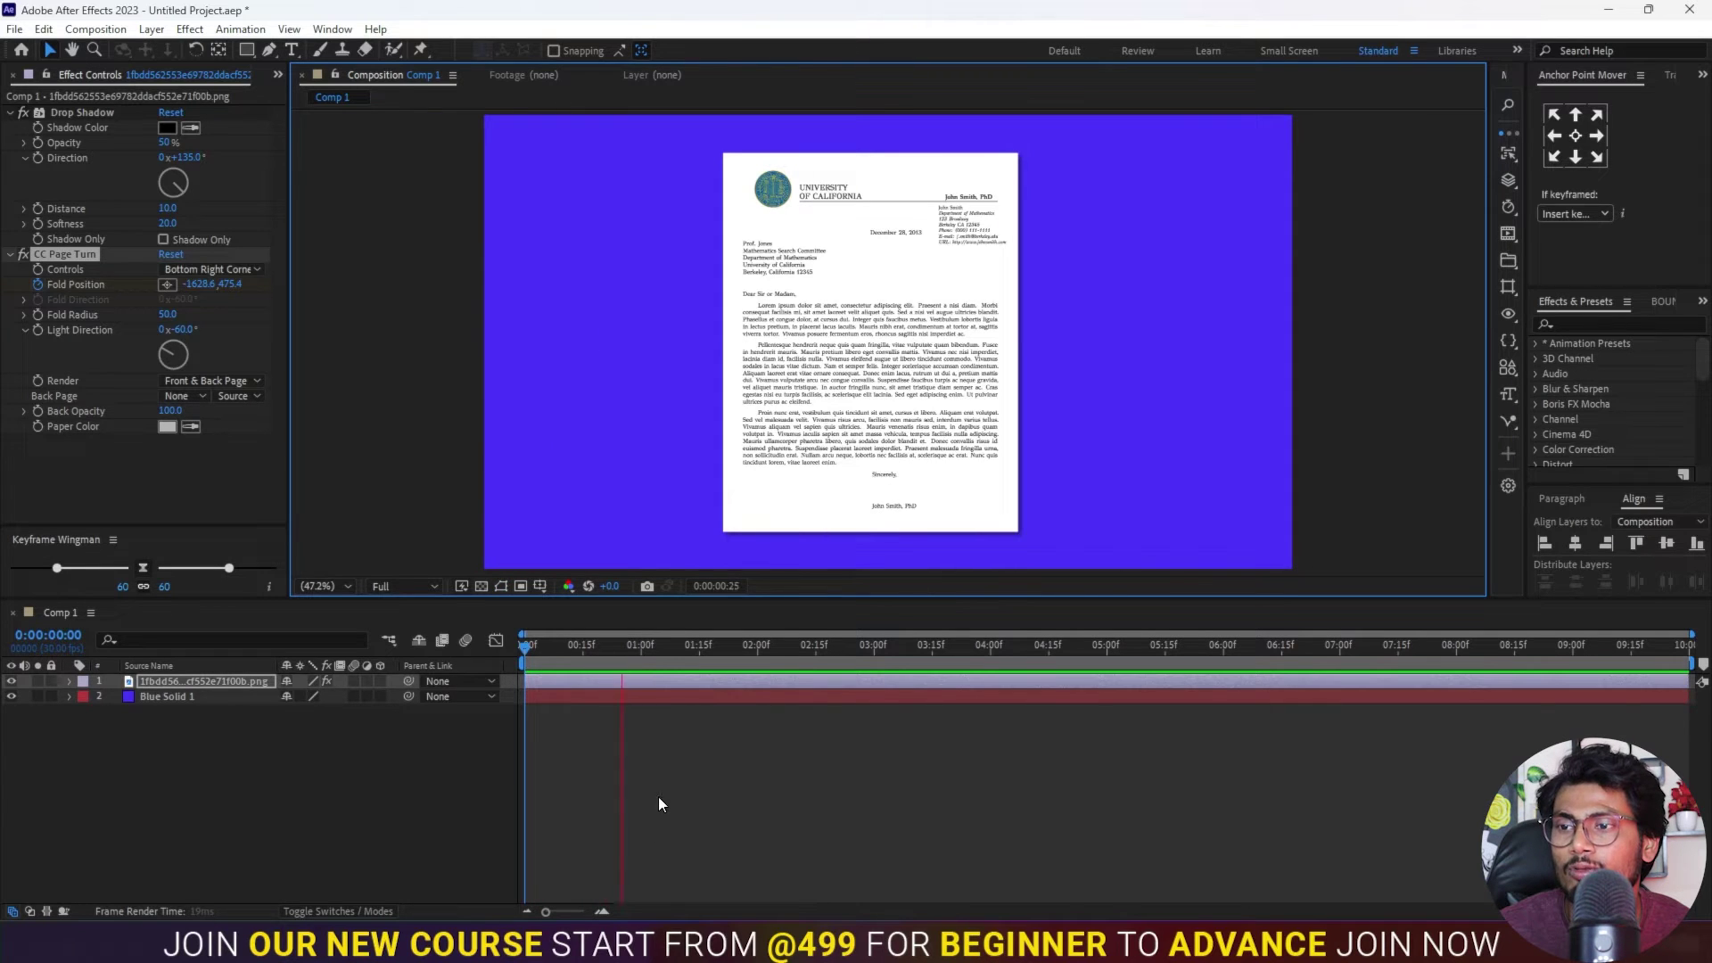
pyautogui.click(624, 643)
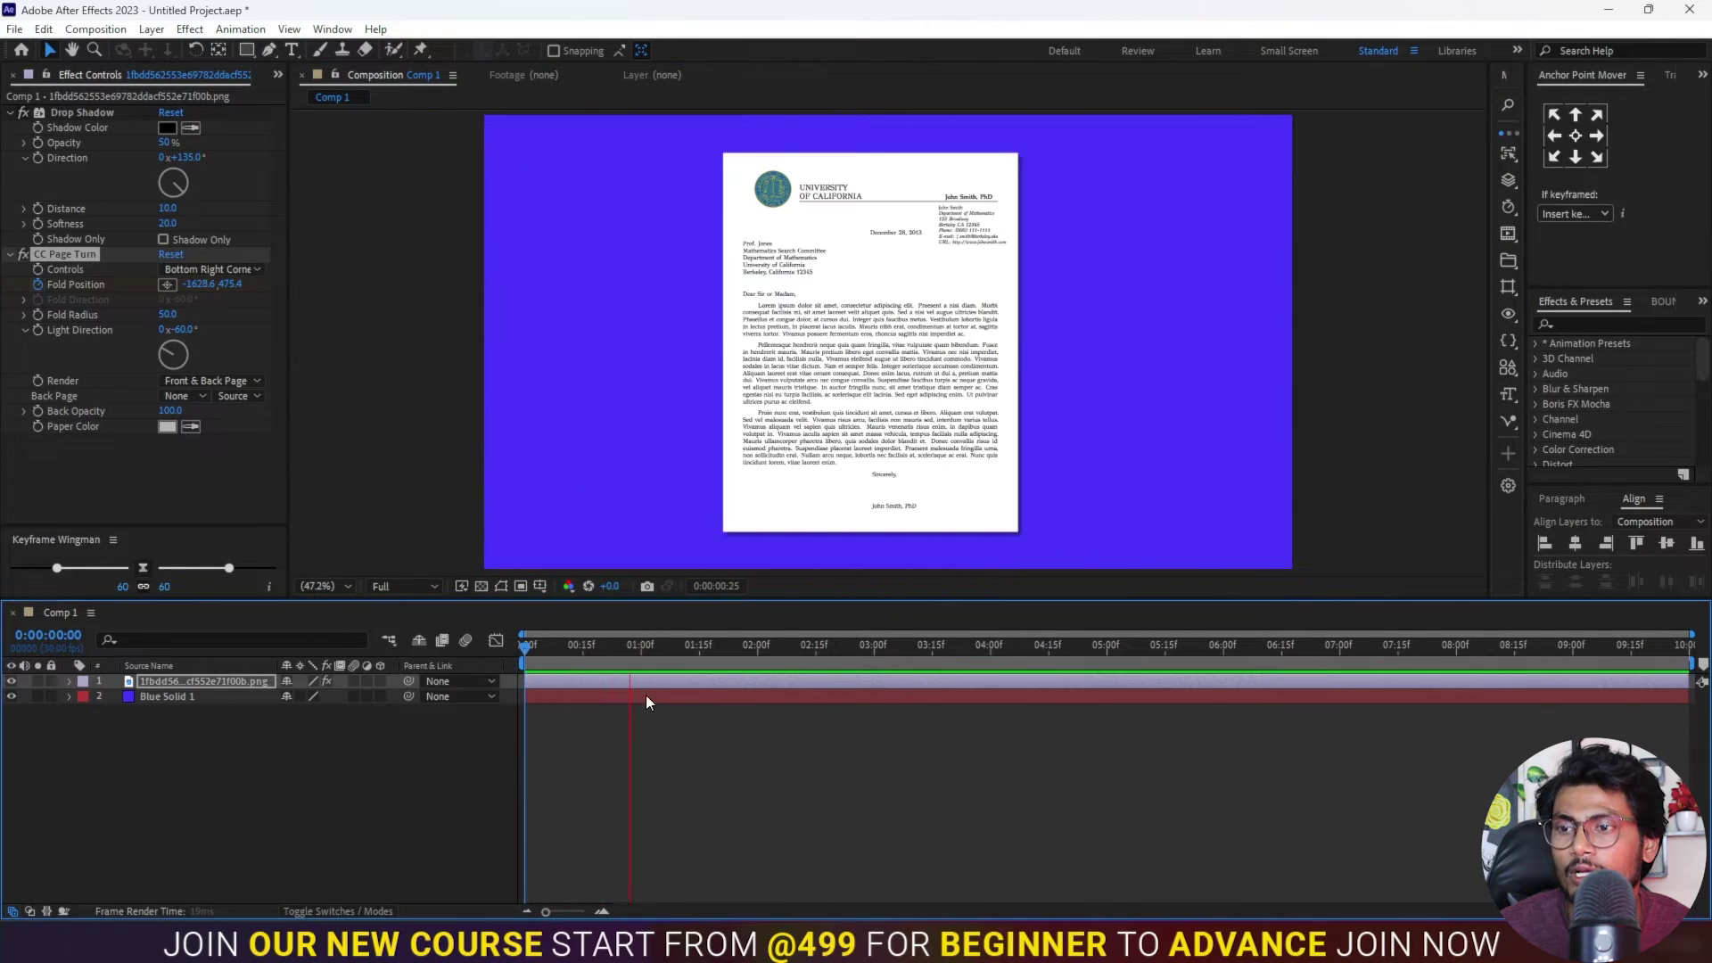
pyautogui.click(640, 681)
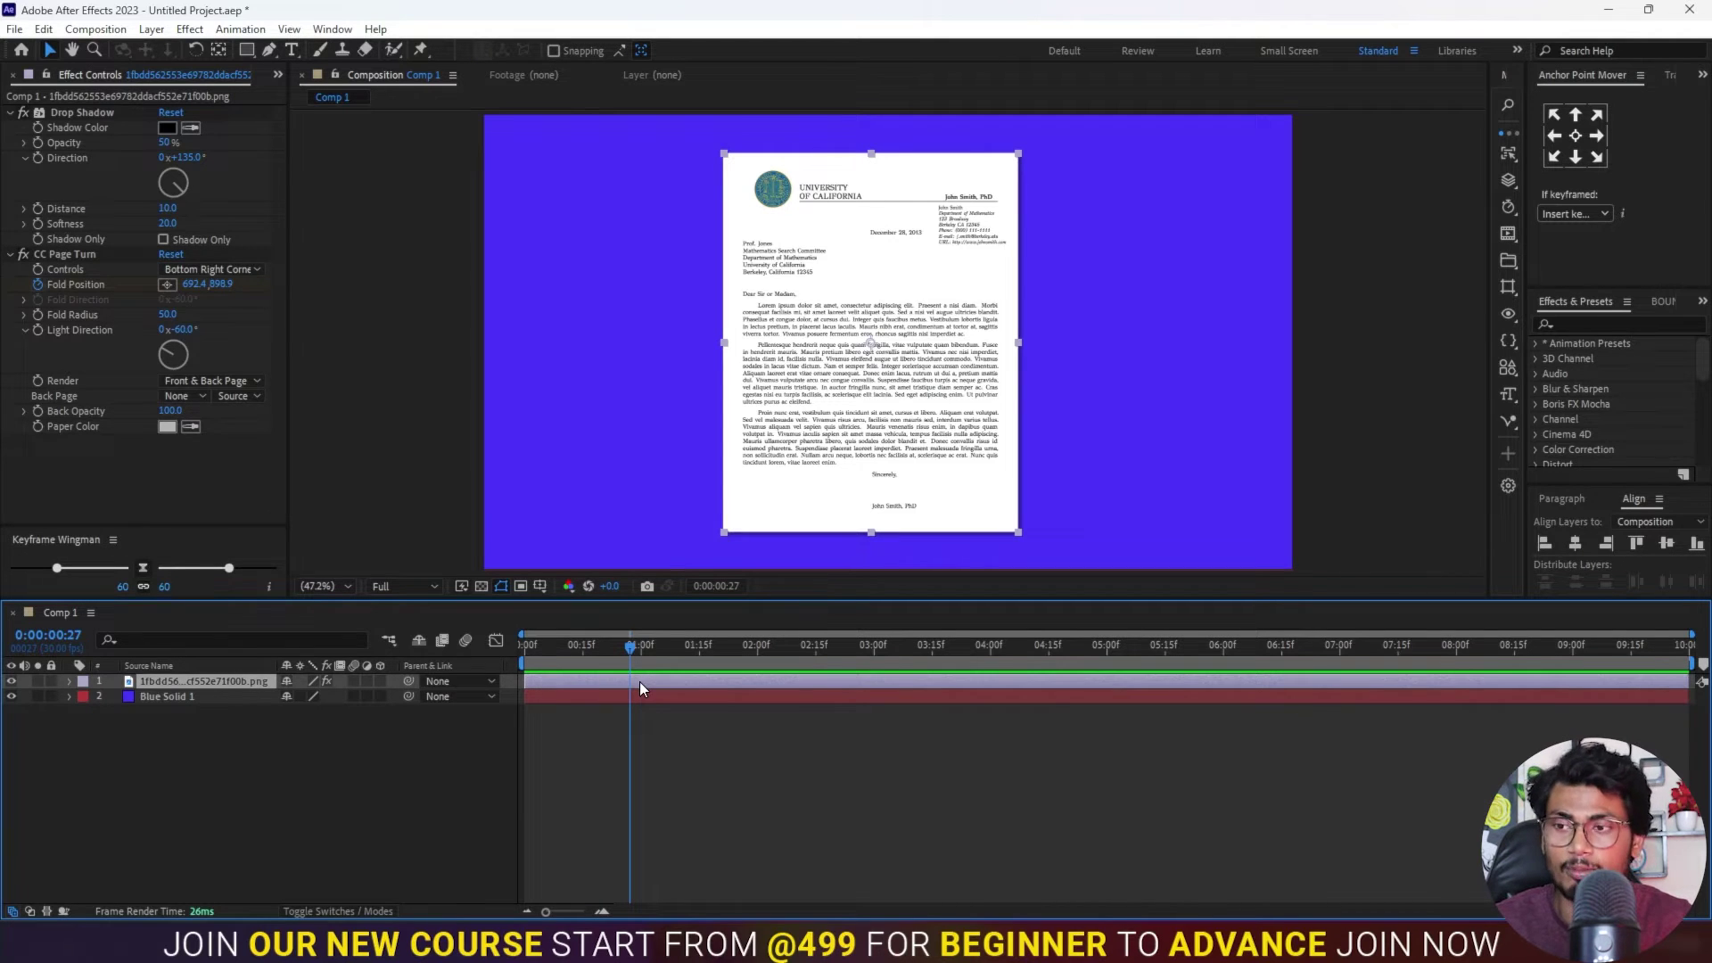
# Step: Move the flat-page Fold Position keyframe later to one second and preview the turn
pyautogui.press('u')
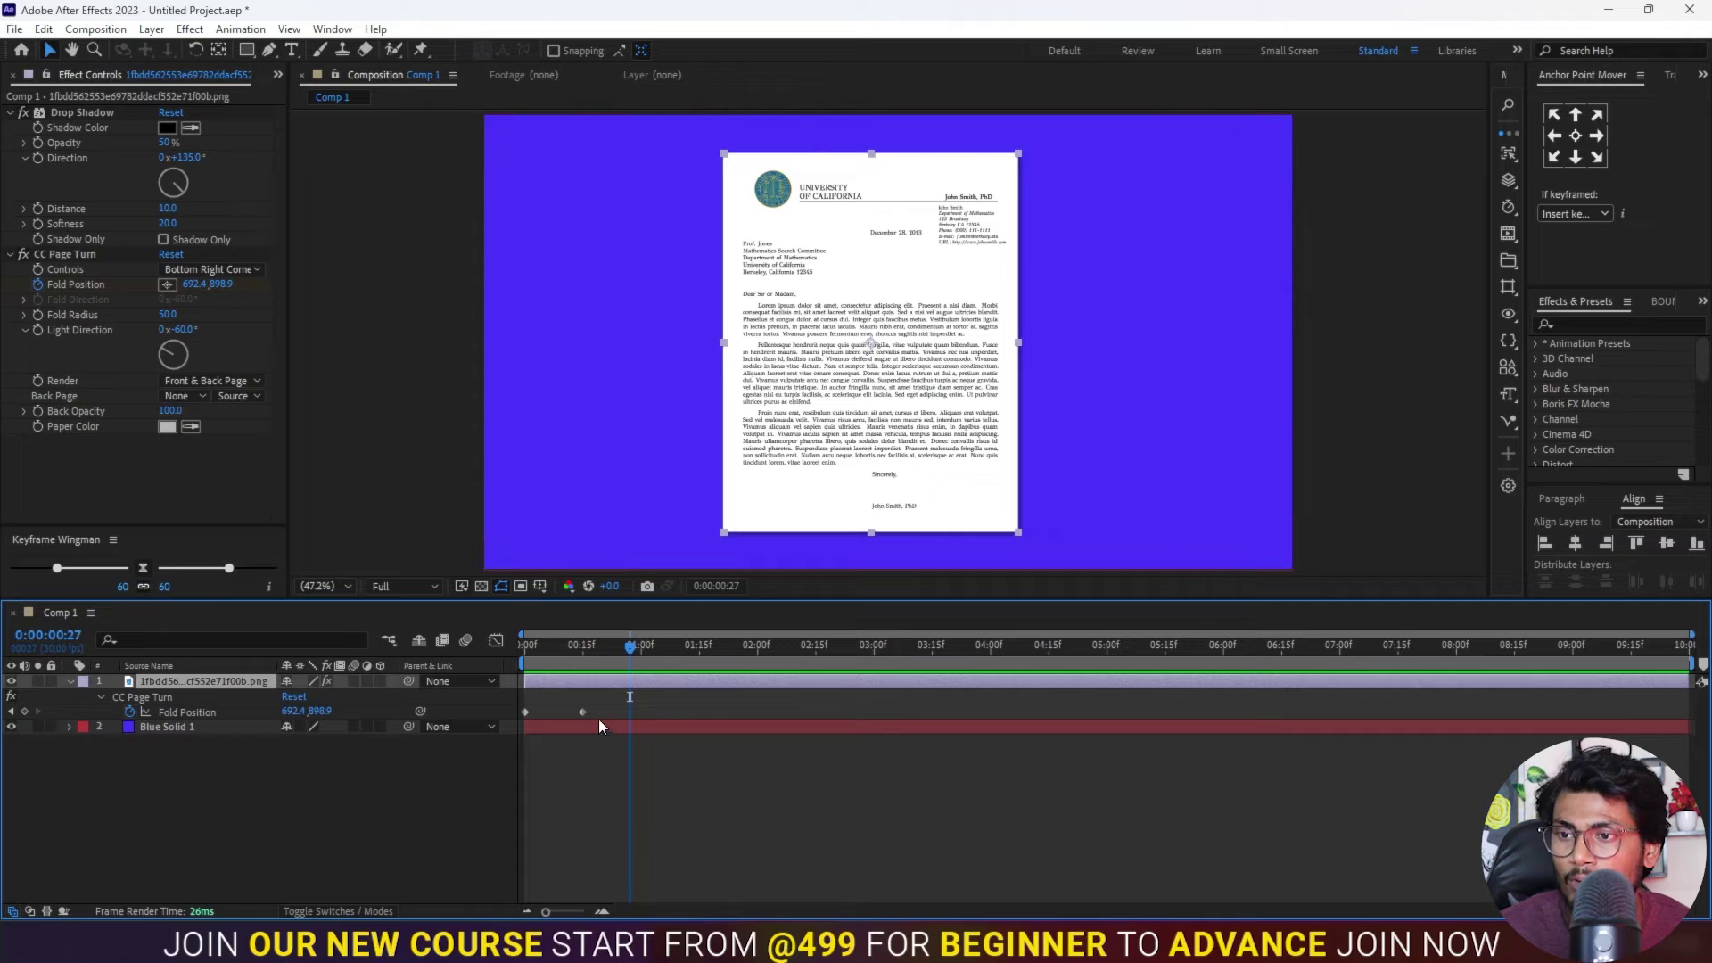
pyautogui.moveTo(582, 711); pyautogui.dragTo(639, 711)
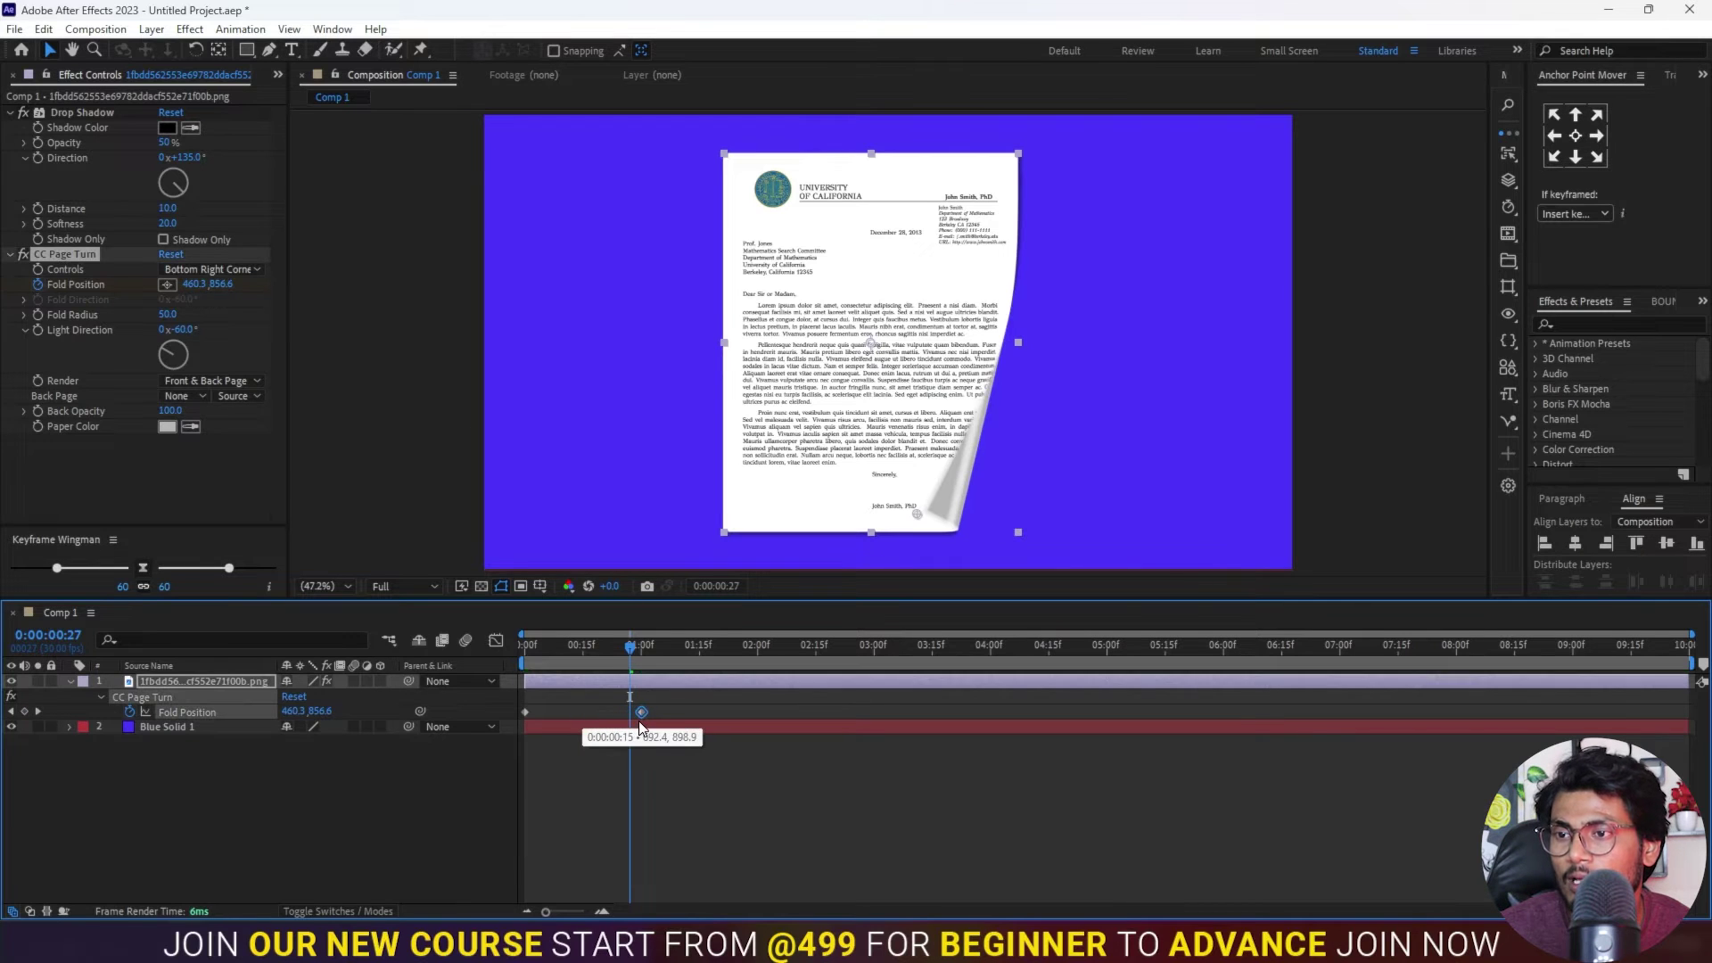
pyautogui.click(638, 654)
pyautogui.press('Home')
pyautogui.press('space')
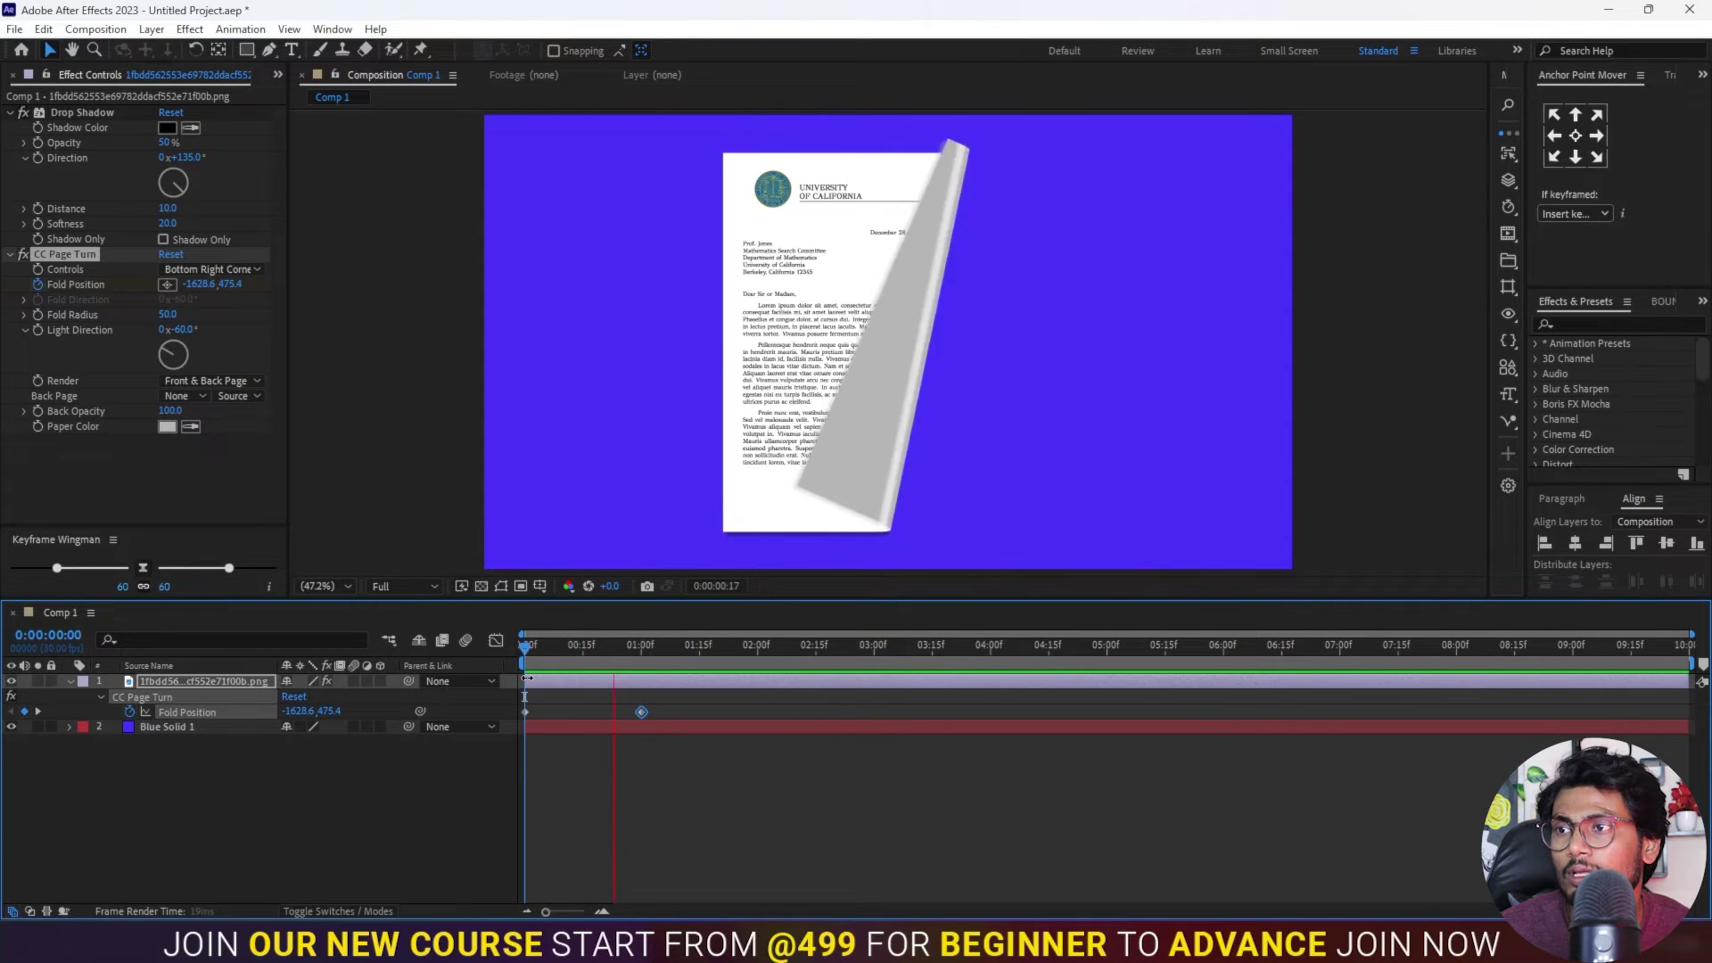
pyautogui.press('space')
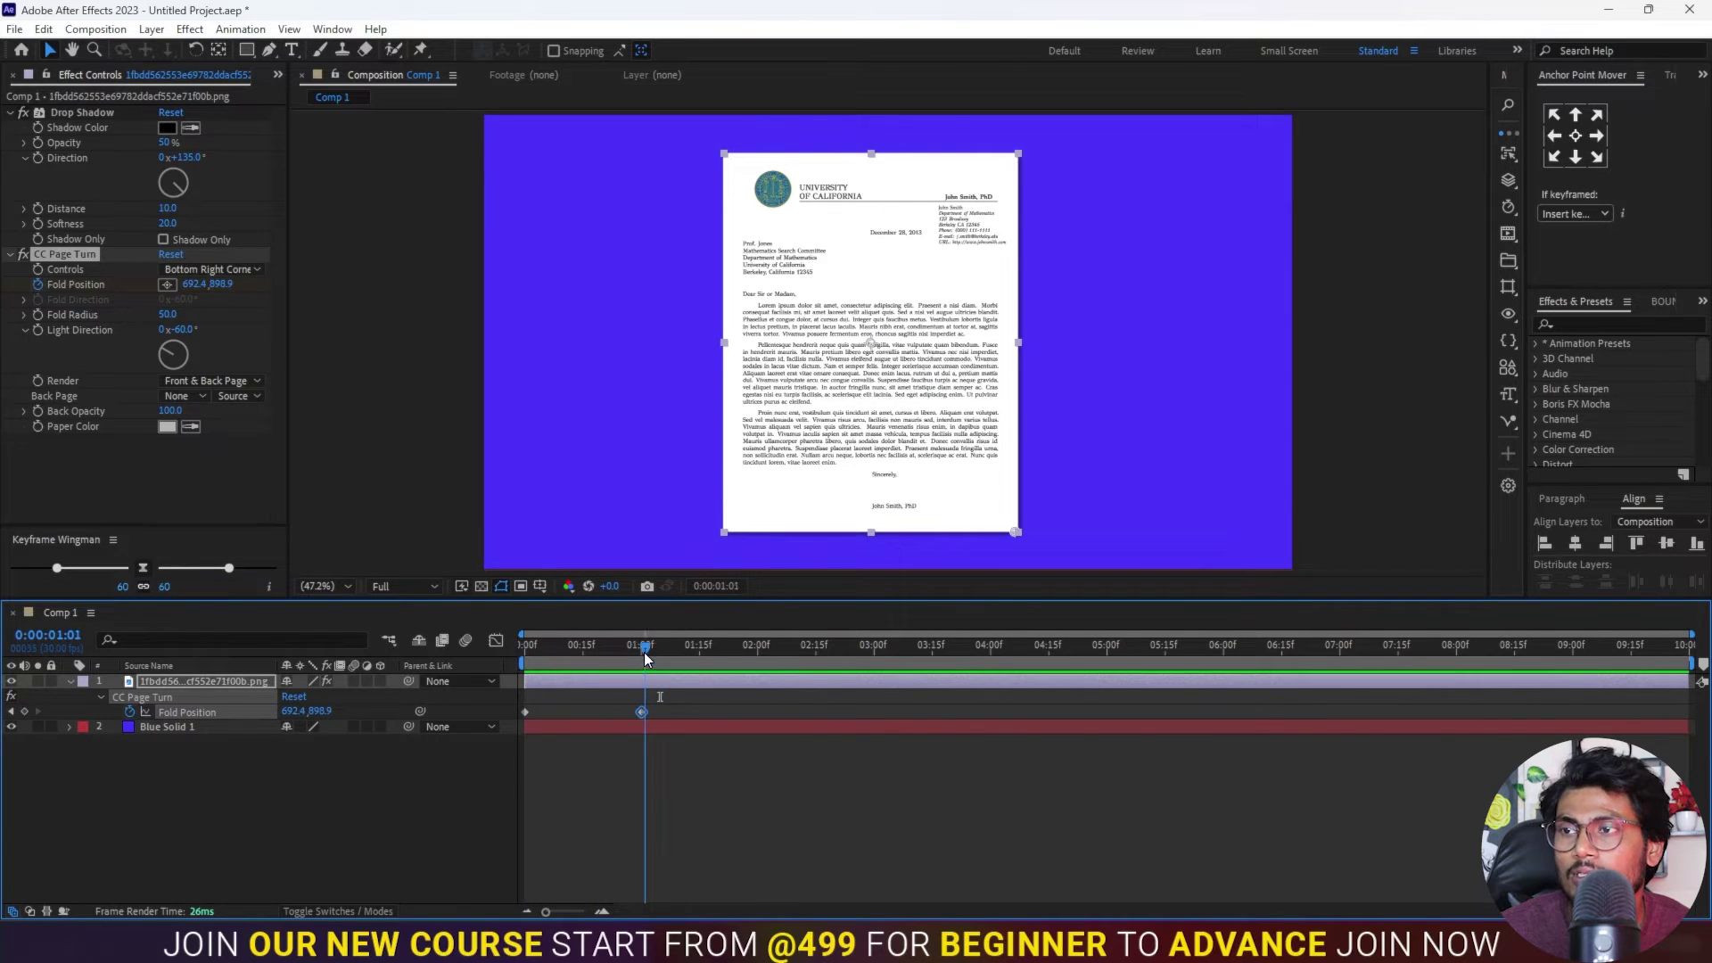
# Step: Set the one-second fold point to 700.8, 898.9 at the bottom-right corner so the letter lies flat, then preview
pyautogui.moveTo(647, 653); pyautogui.dragTo(614, 653)
pyautogui.click(640, 683)
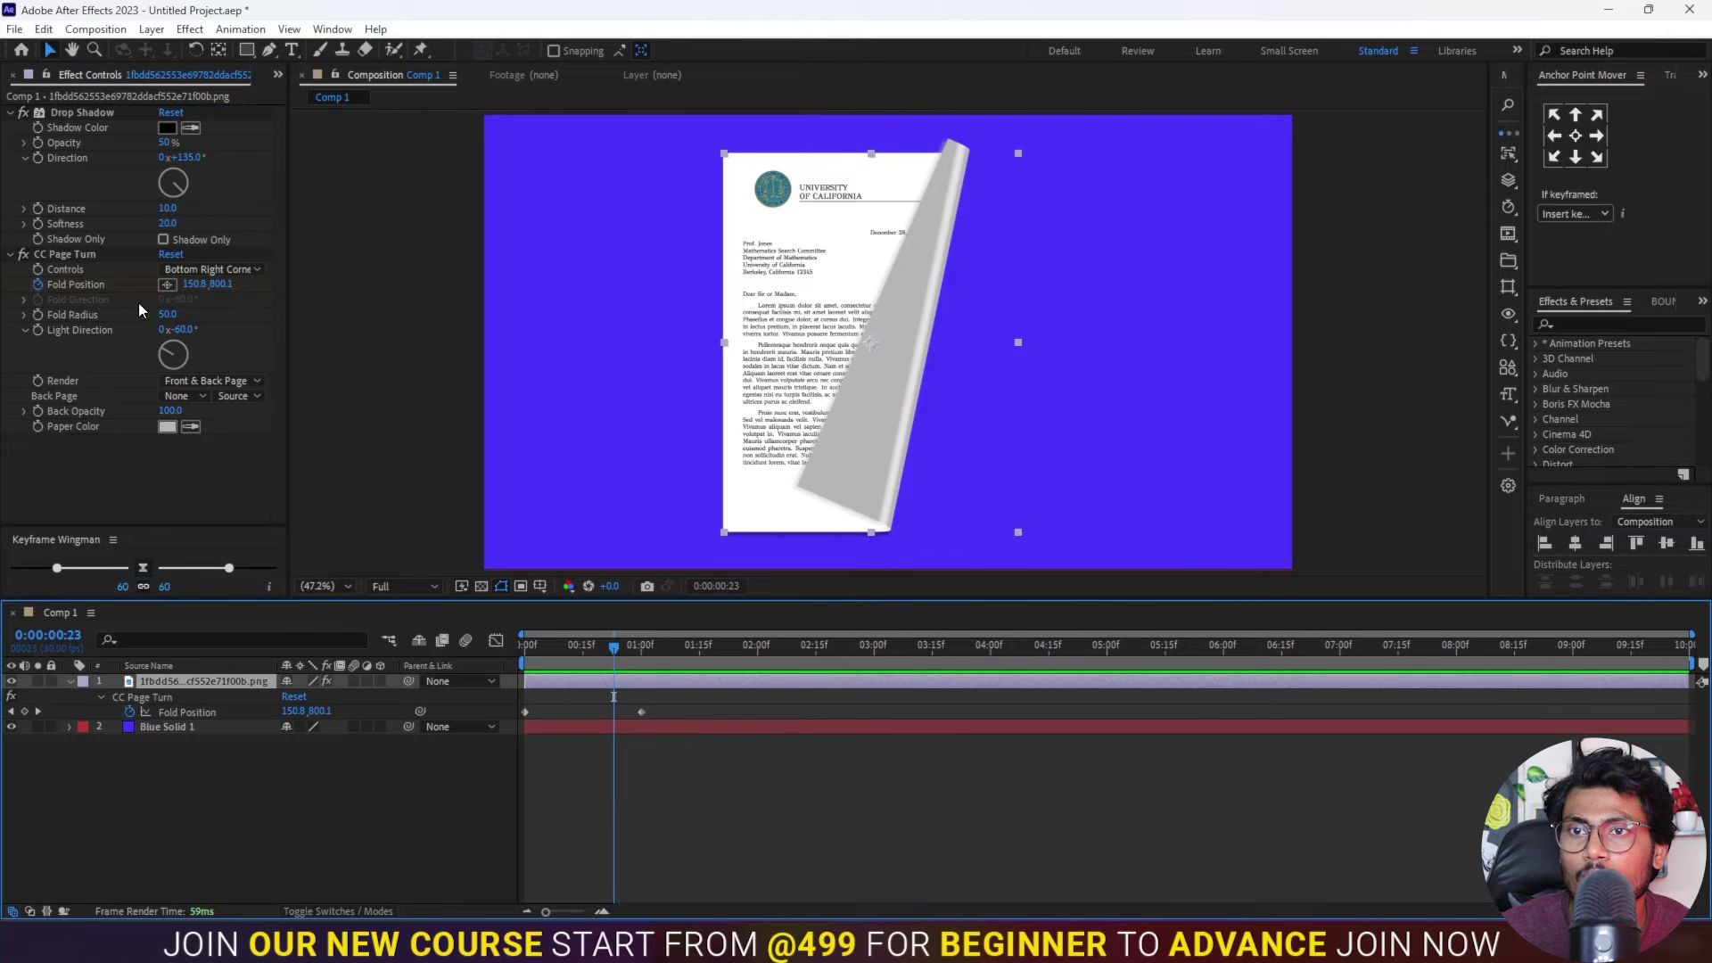
pyautogui.moveTo(630, 650); pyautogui.dragTo(642, 651)
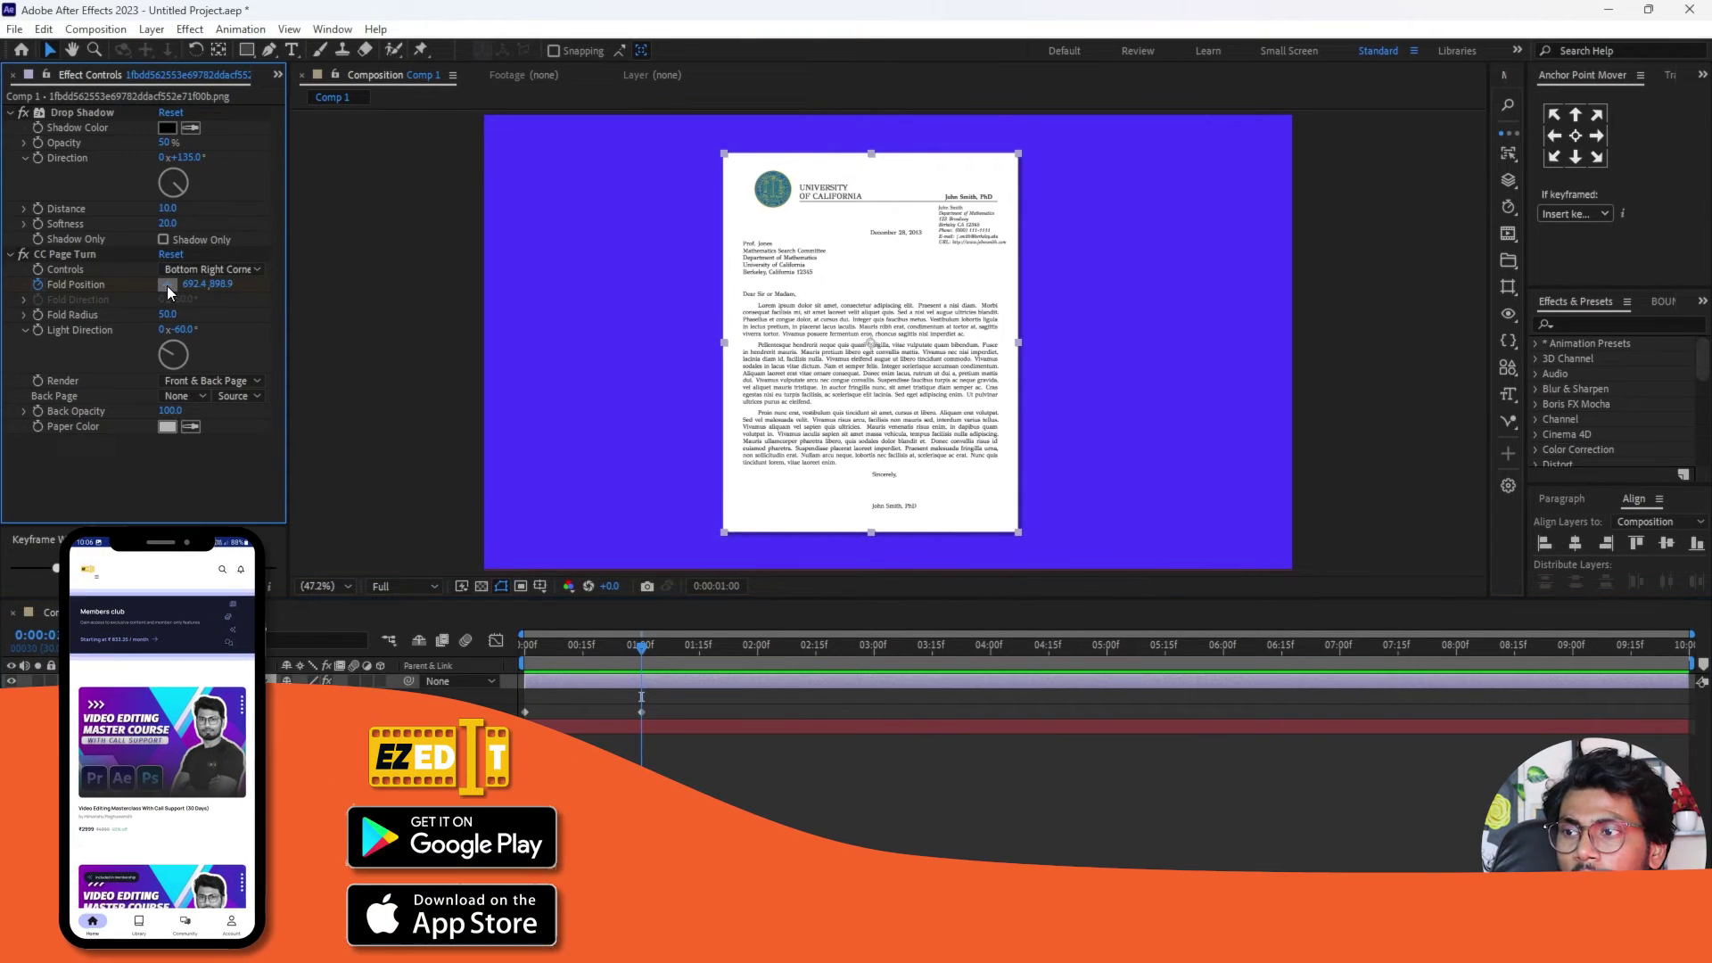
pyautogui.click(167, 285)
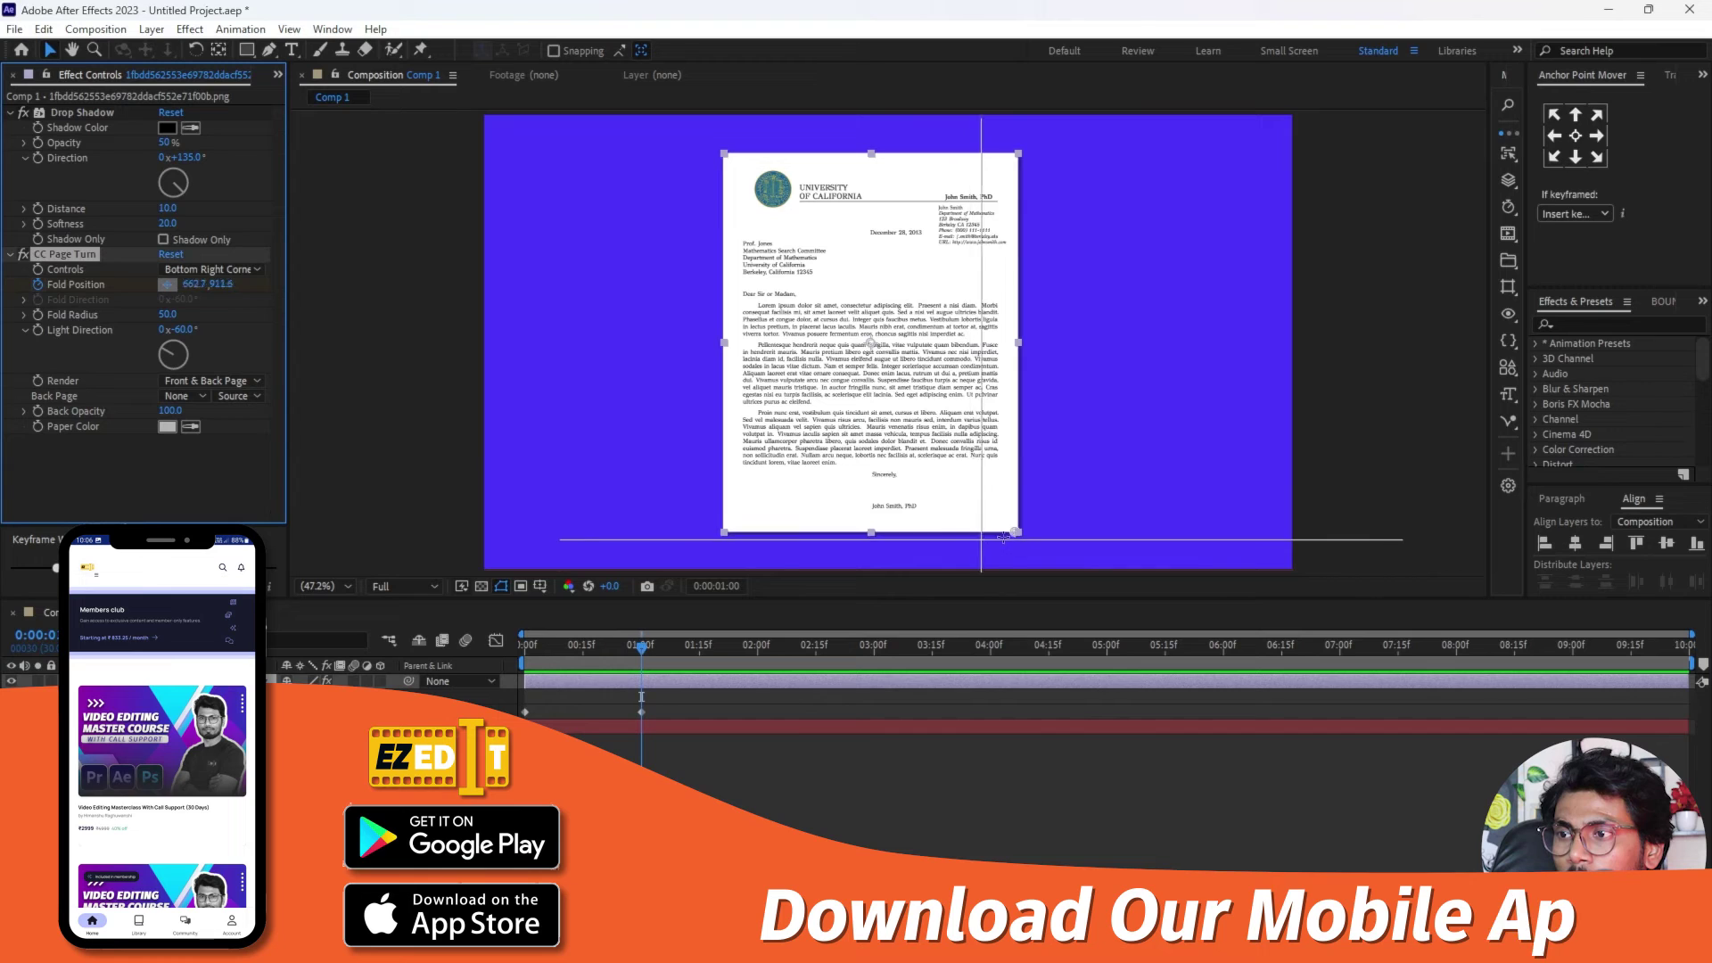
pyautogui.click(1016, 532)
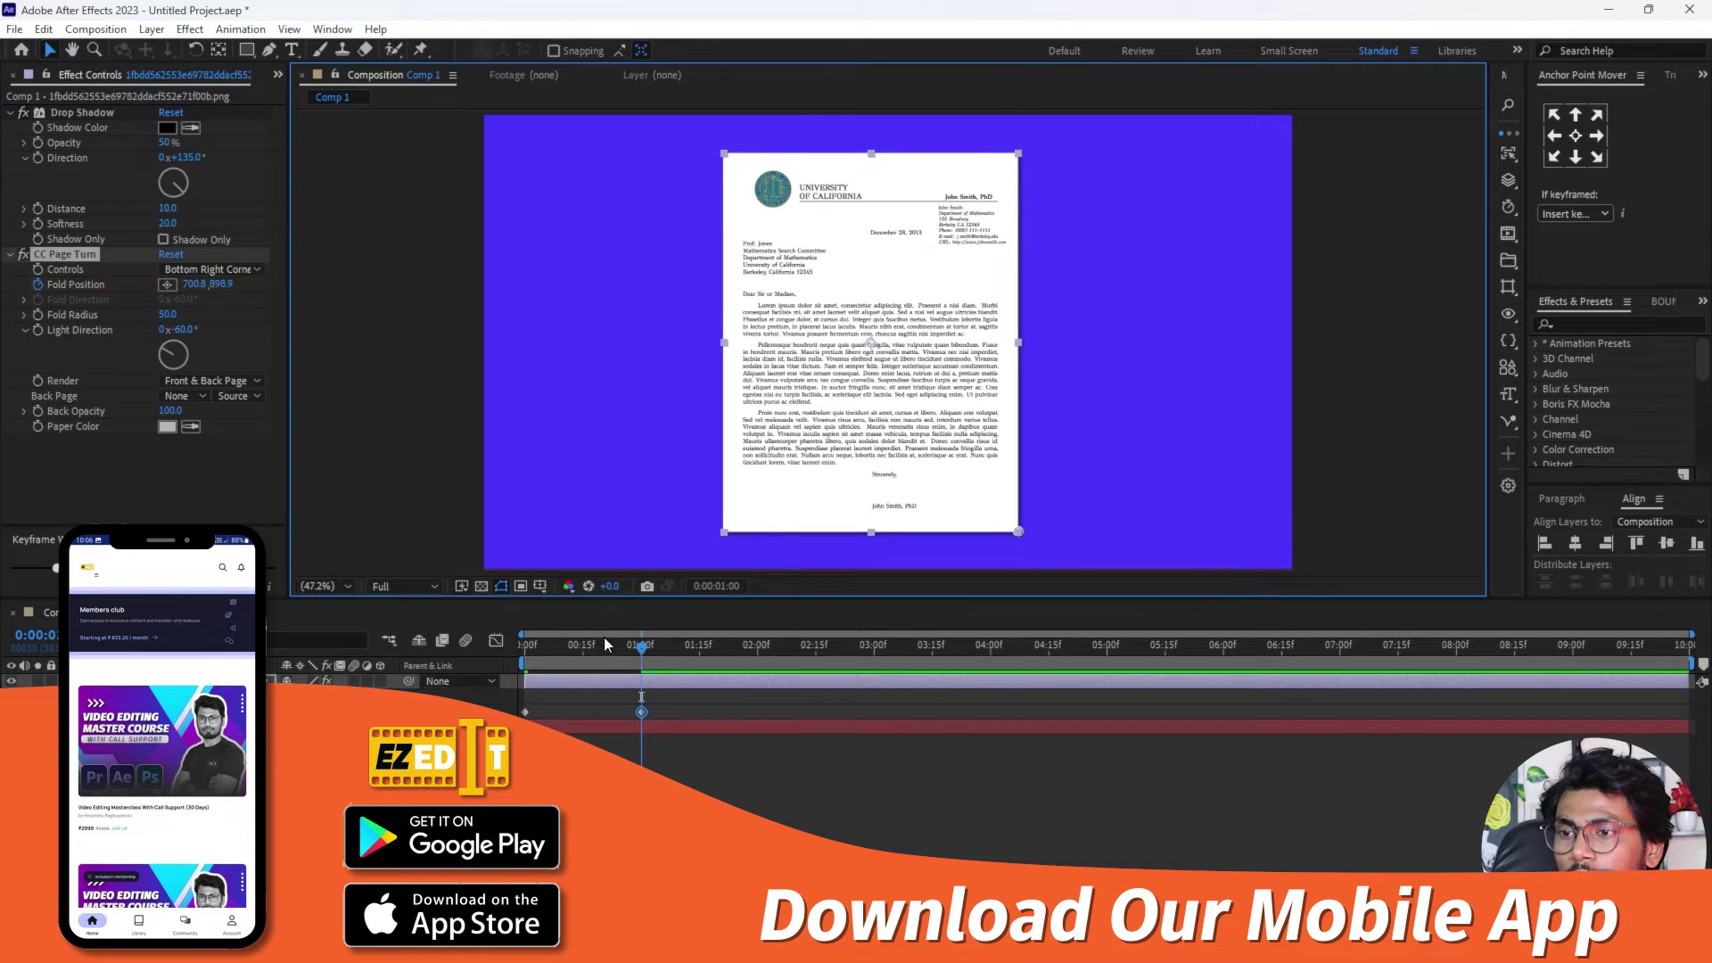
pyautogui.click(535, 648)
pyautogui.press('space')
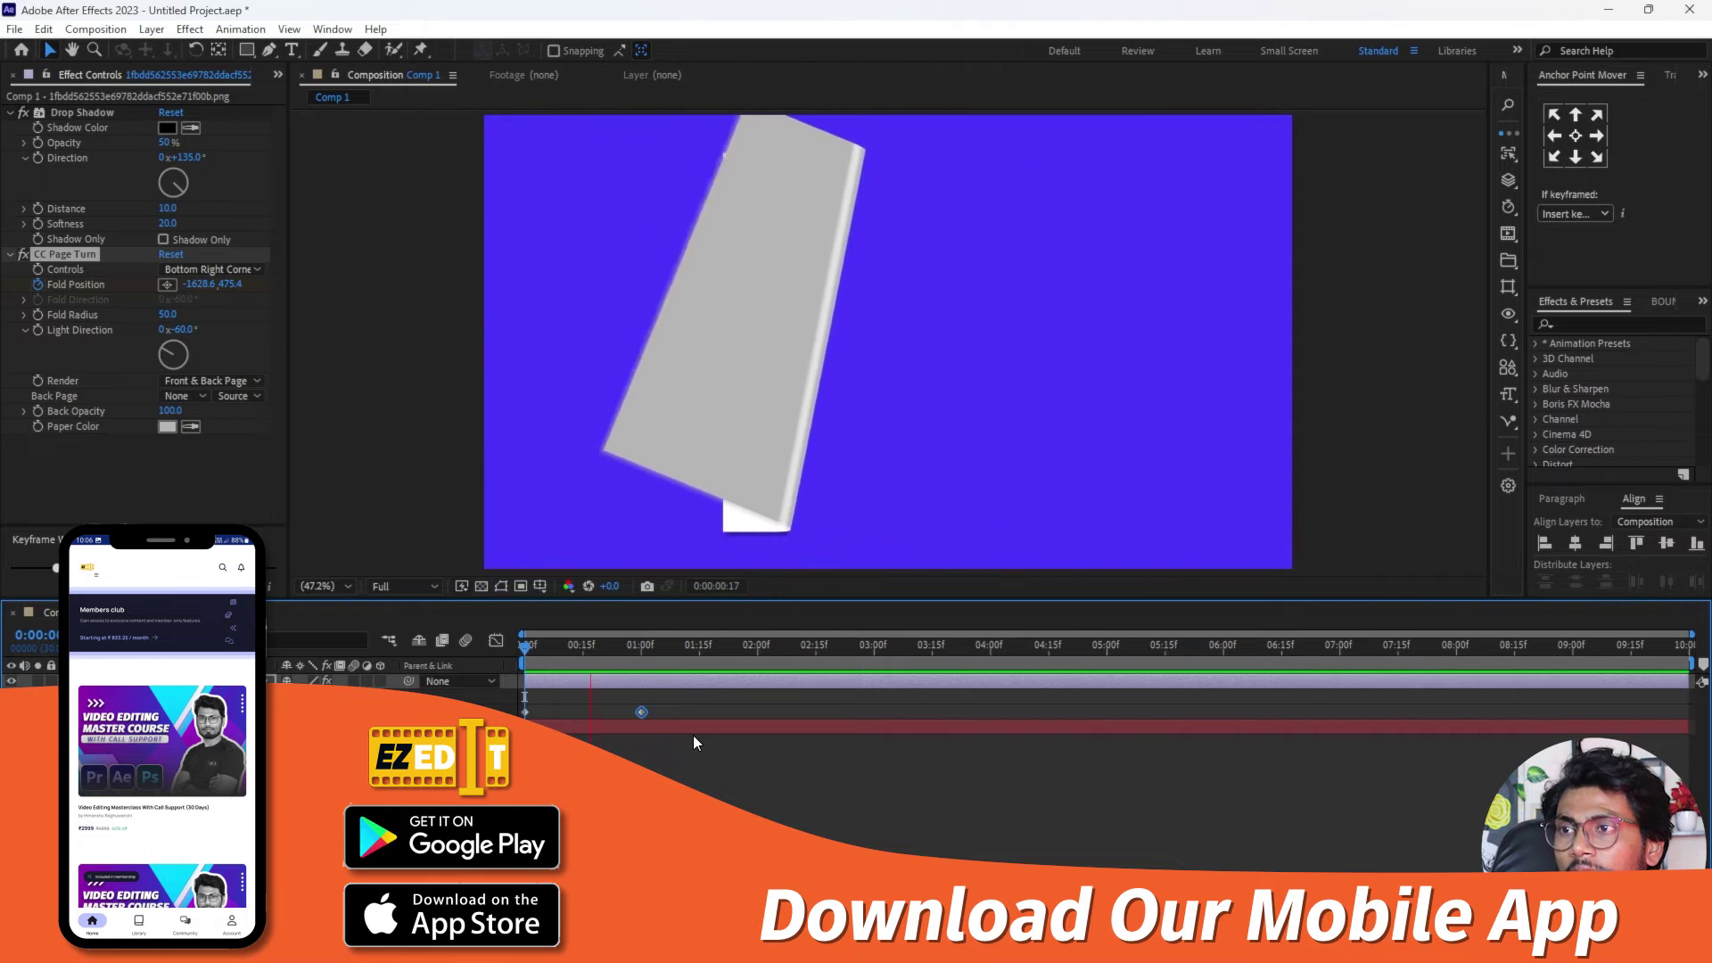
pyautogui.press('space')
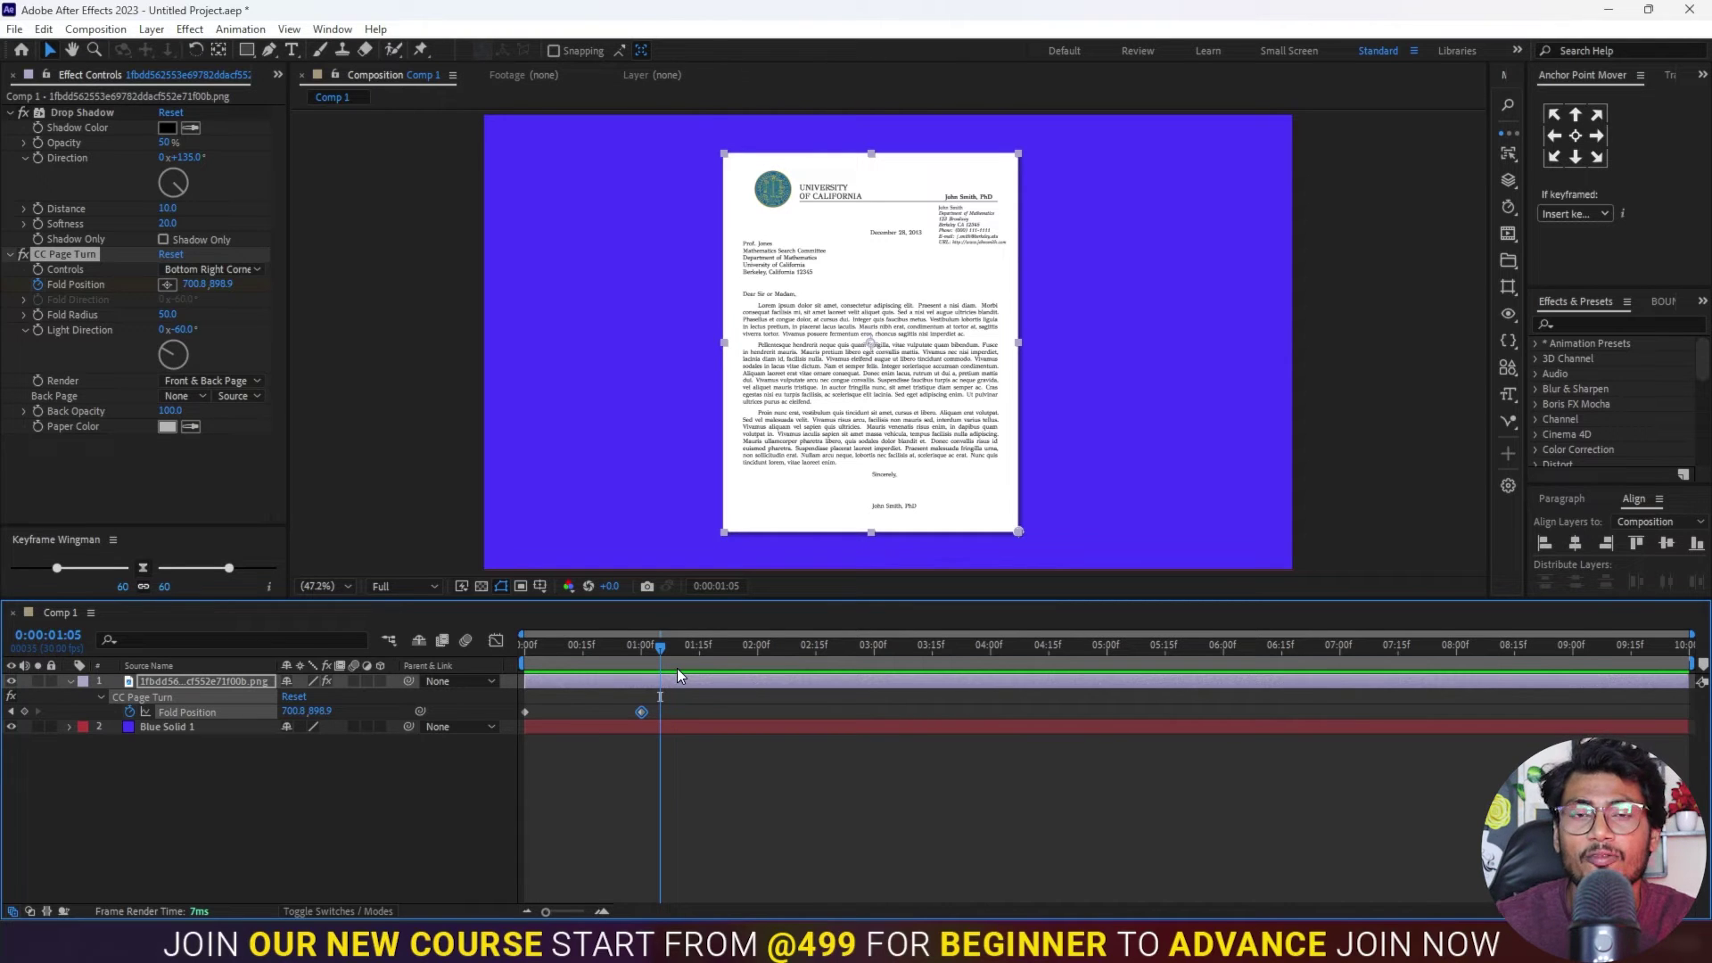
pyautogui.click(627, 810)
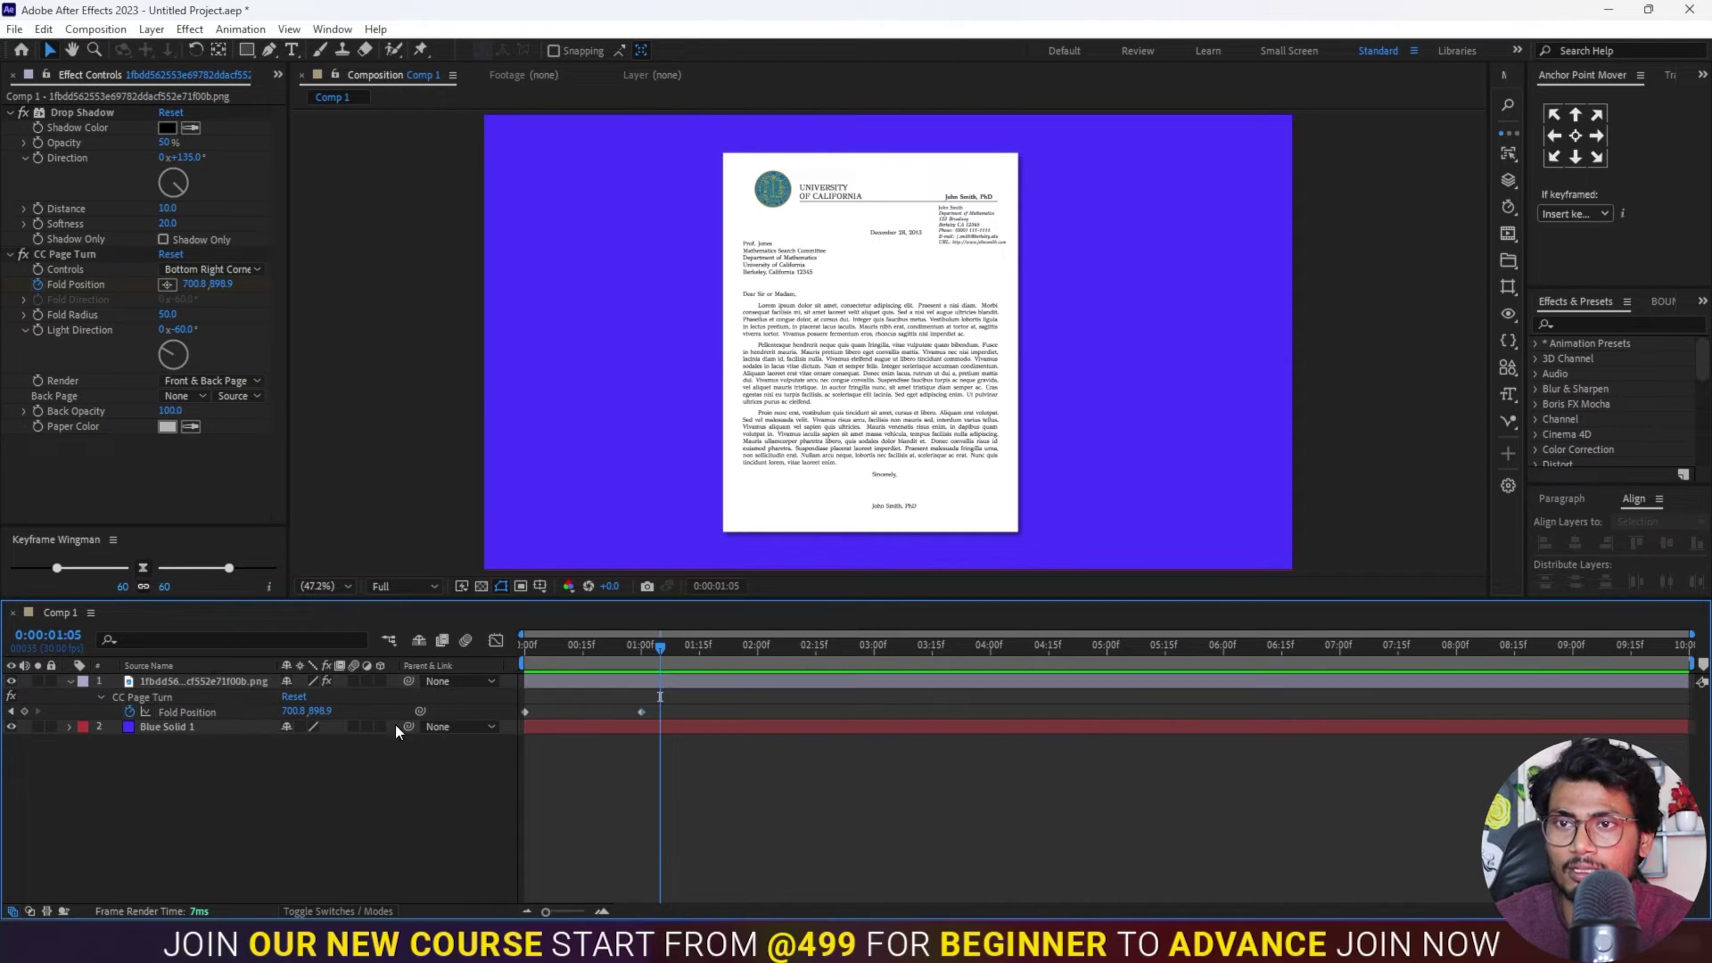
# Step: Import news2.png and add it to the composition as the top layer
pyautogui.click(278, 74)
pyautogui.click(298, 100)
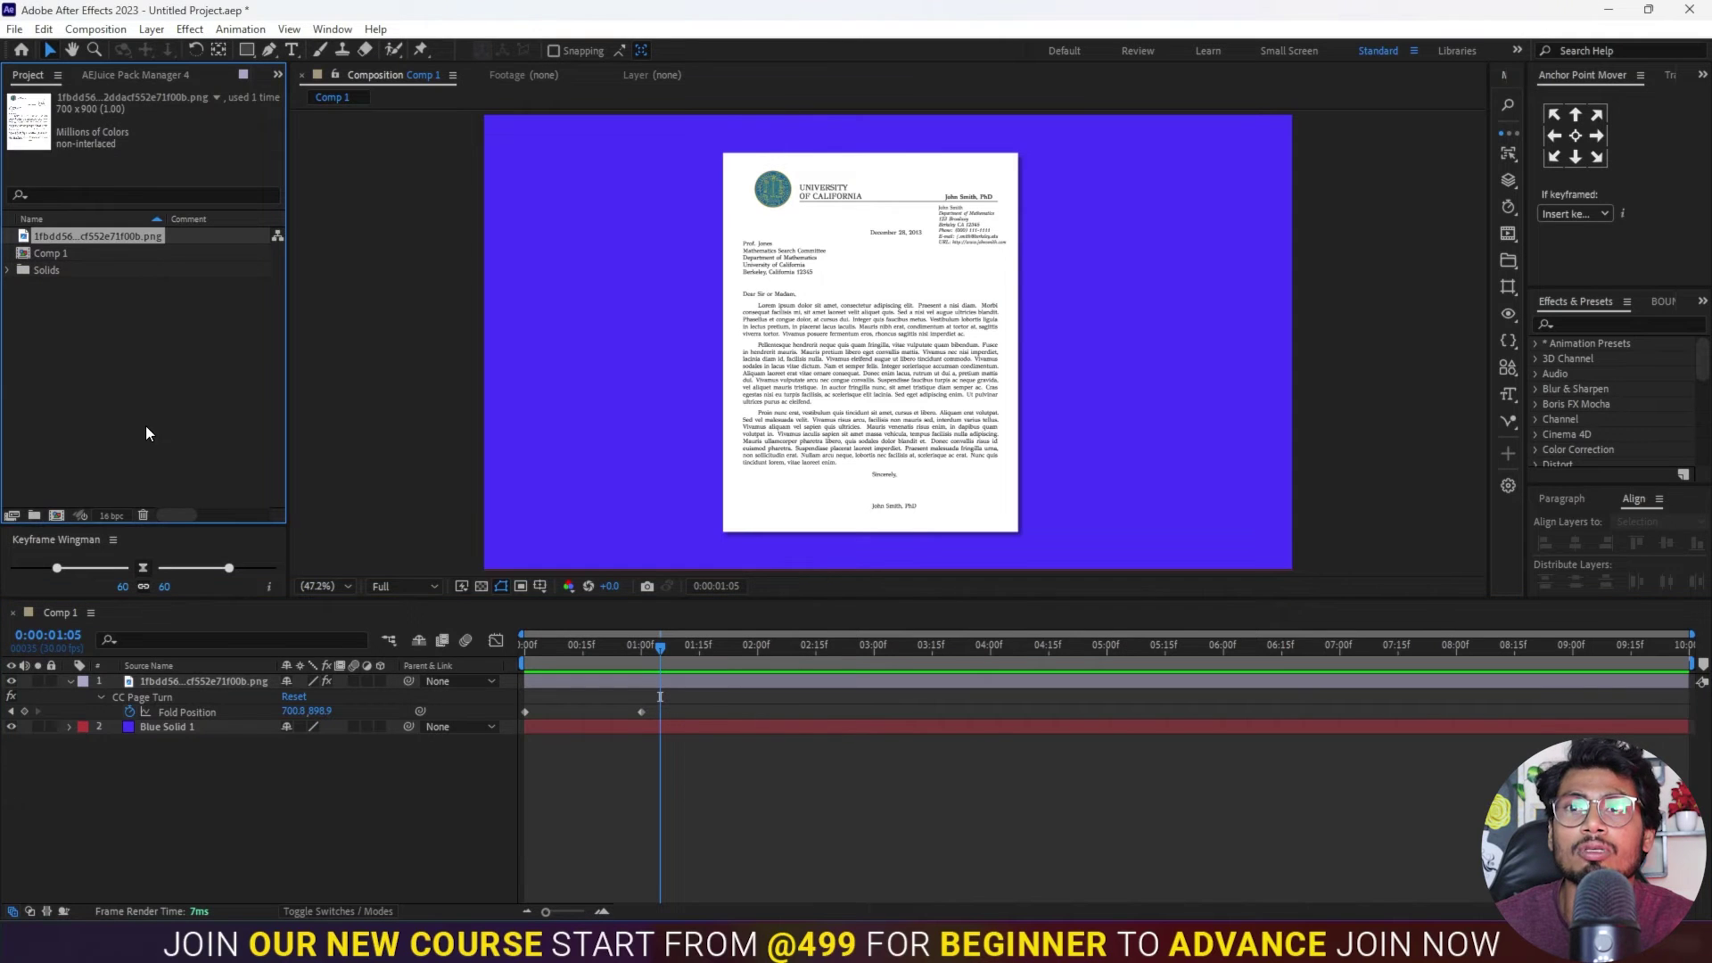
pyautogui.doubleClick(147, 433)
pyautogui.scroll(-5, 1103, 505)
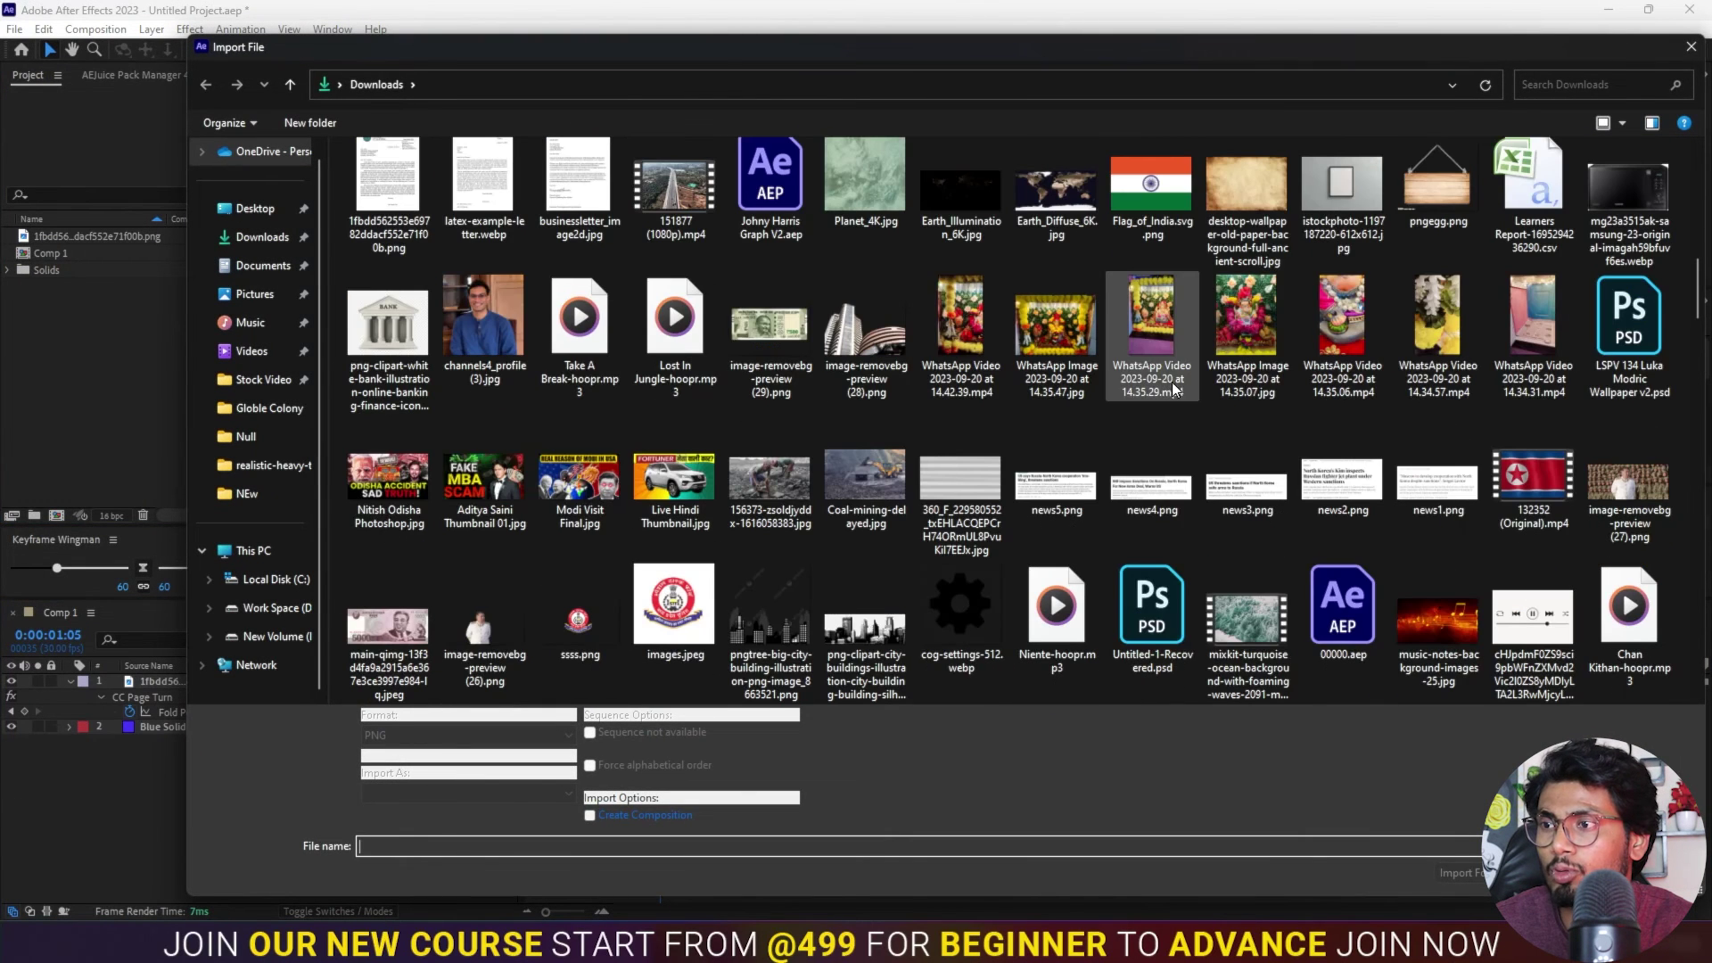
pyautogui.click(1341, 486)
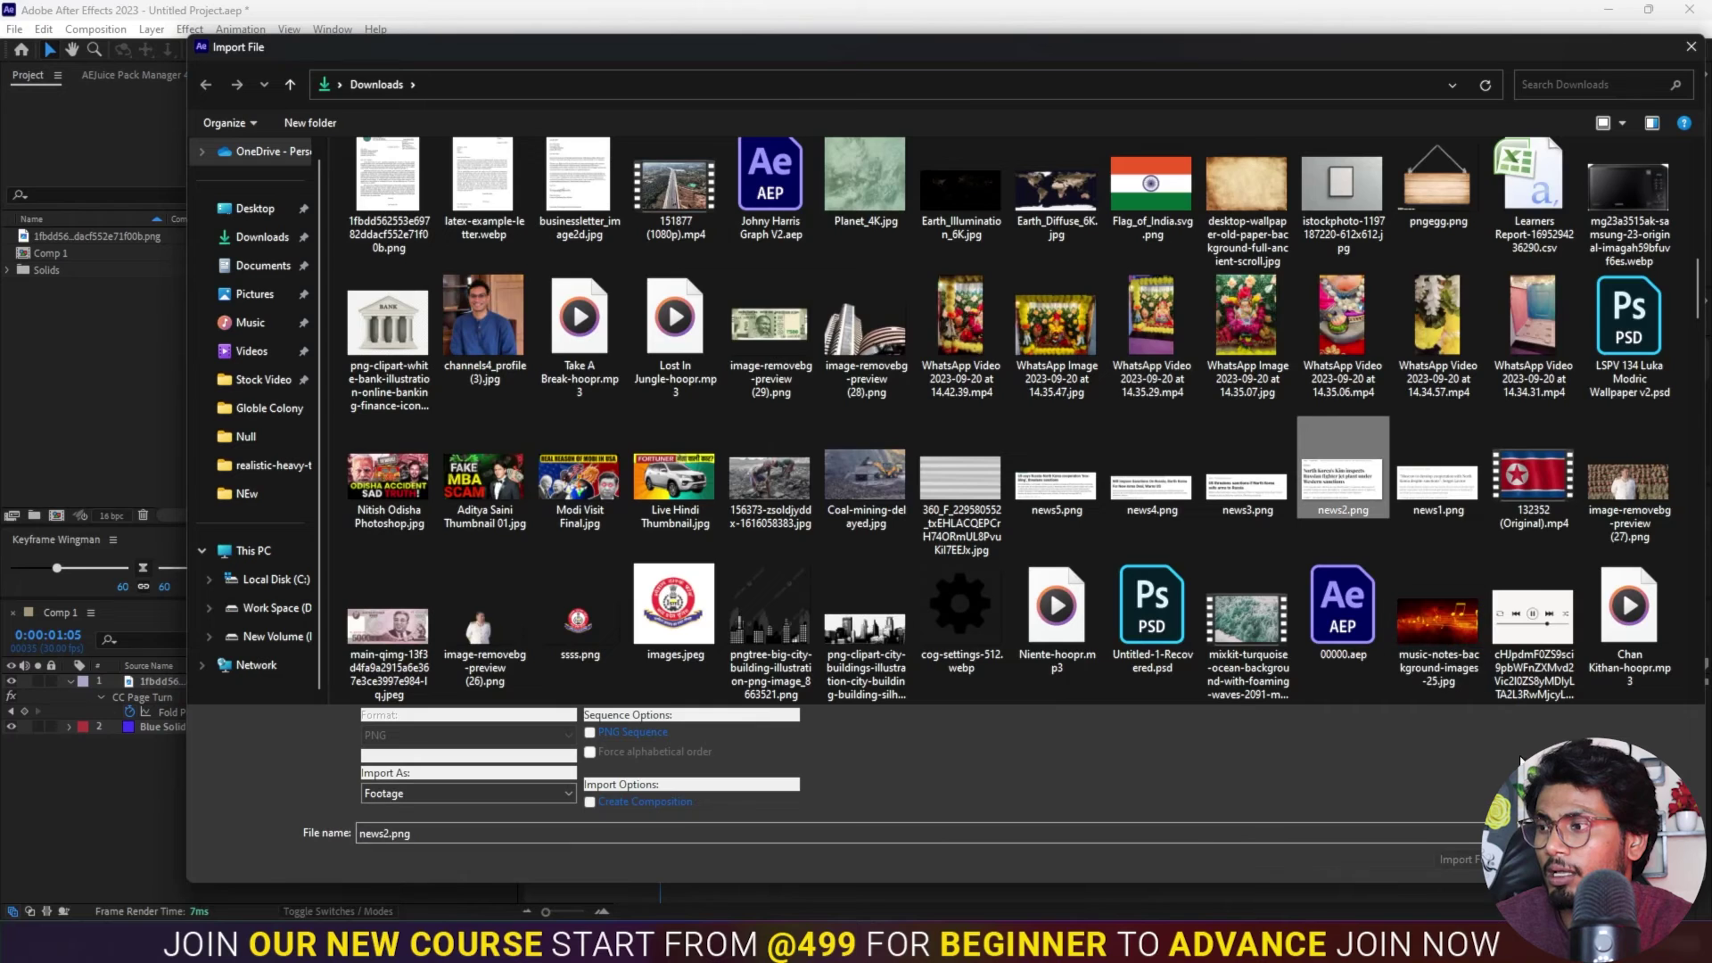
pyautogui.press('Return')
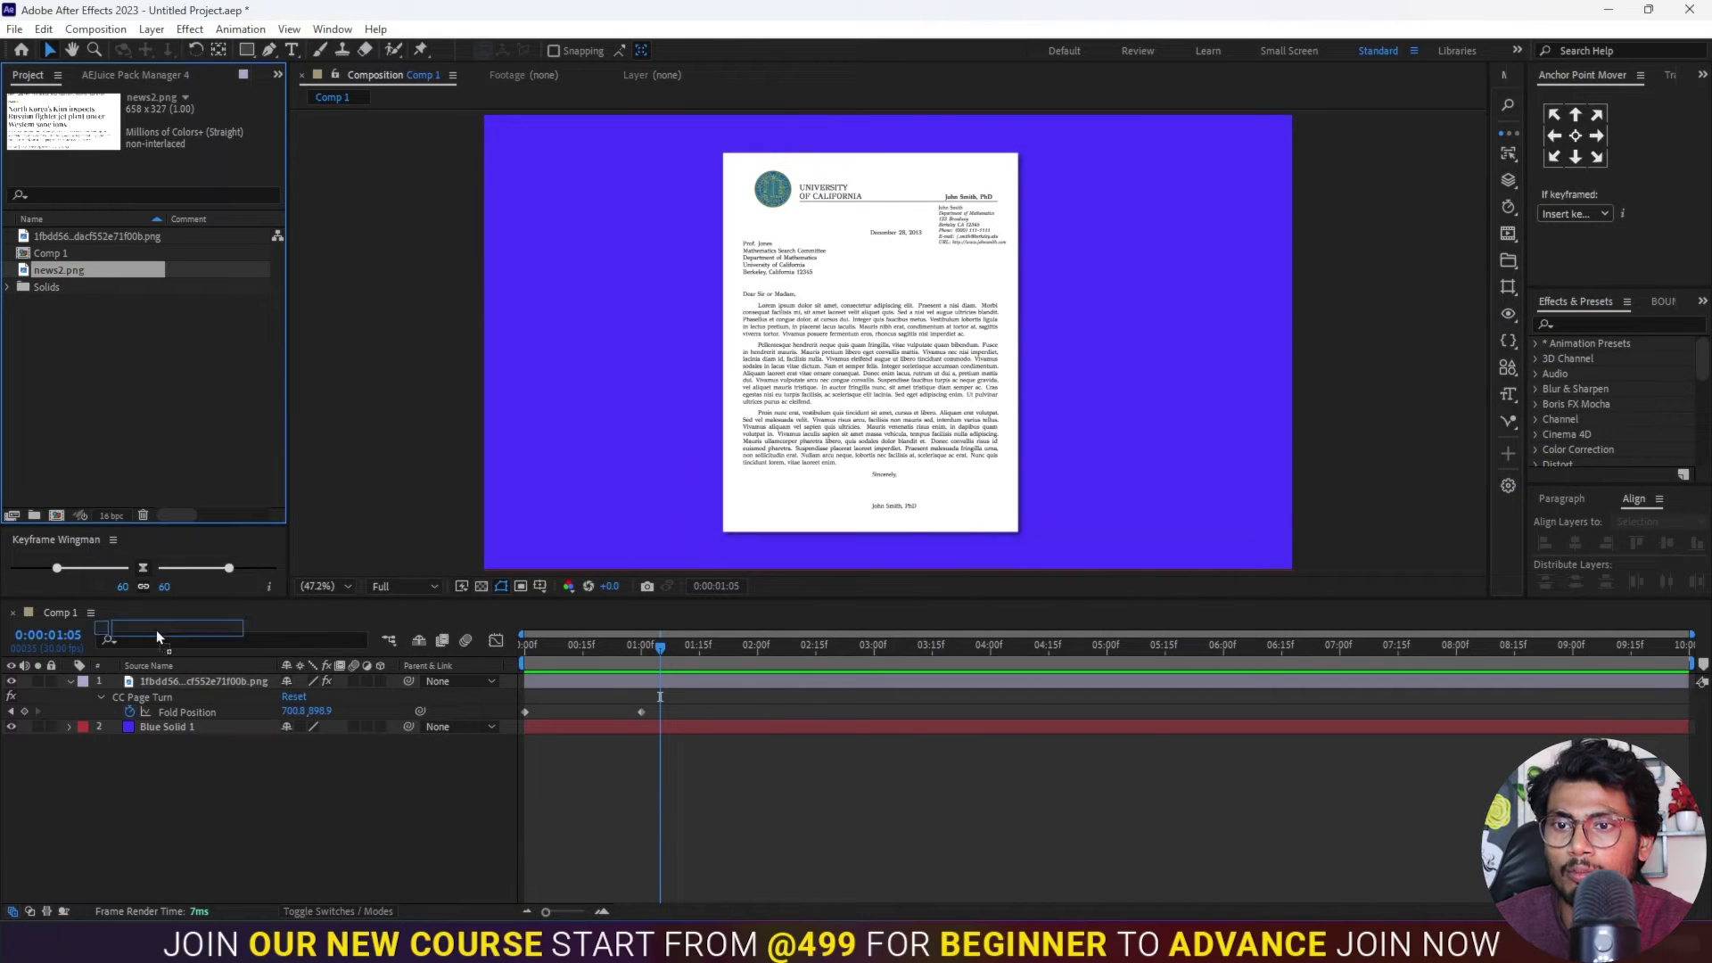
pyautogui.moveTo(157, 630); pyautogui.dragTo(157, 677)
# Step: Hide the letter layer and scale the news2.png headline to 218%
pyautogui.click(11, 697)
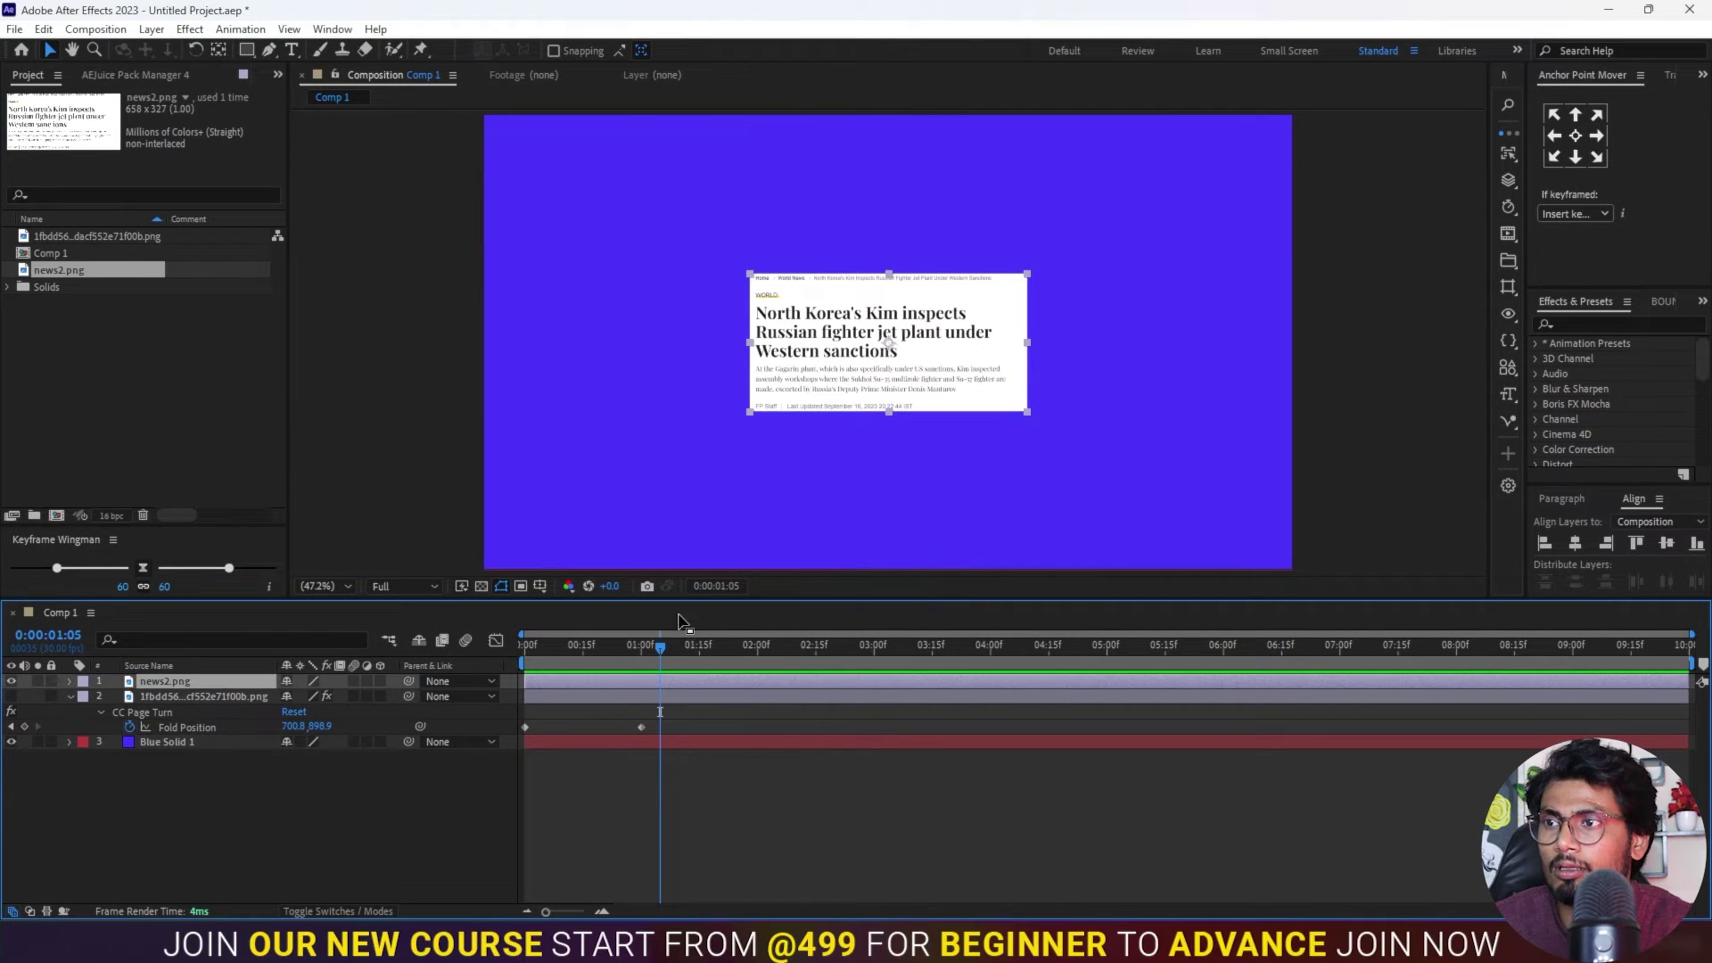
pyautogui.press('s')
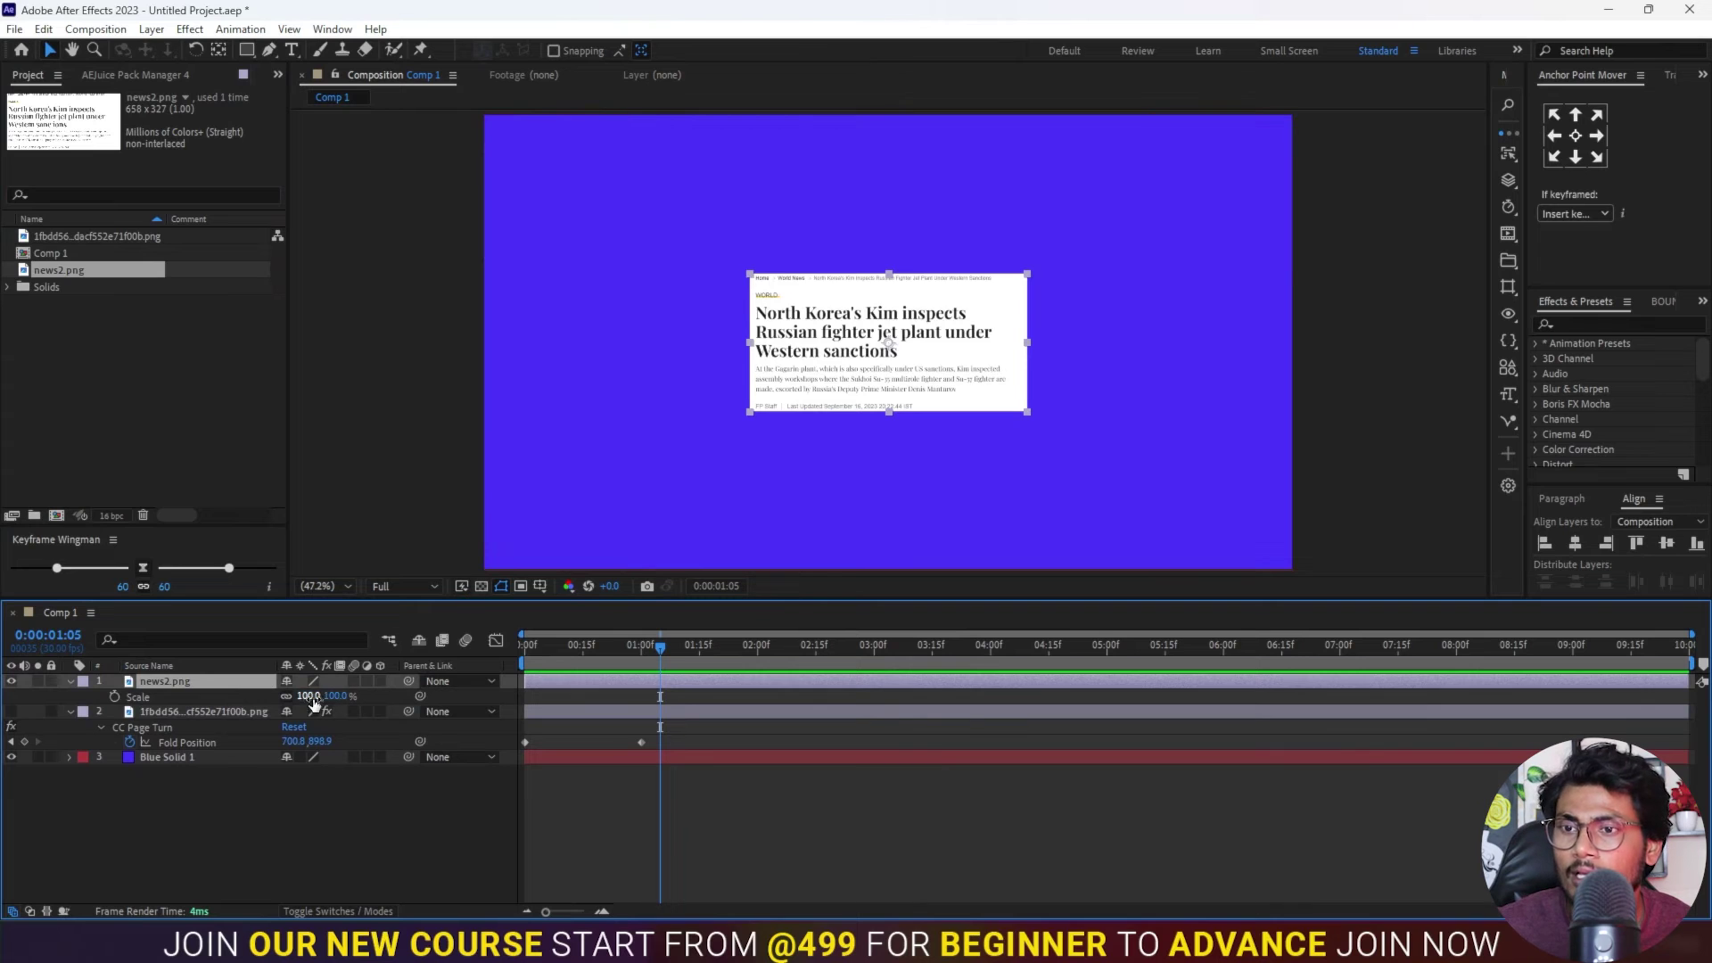
pyautogui.moveTo(312, 697); pyautogui.dragTo(435, 688)
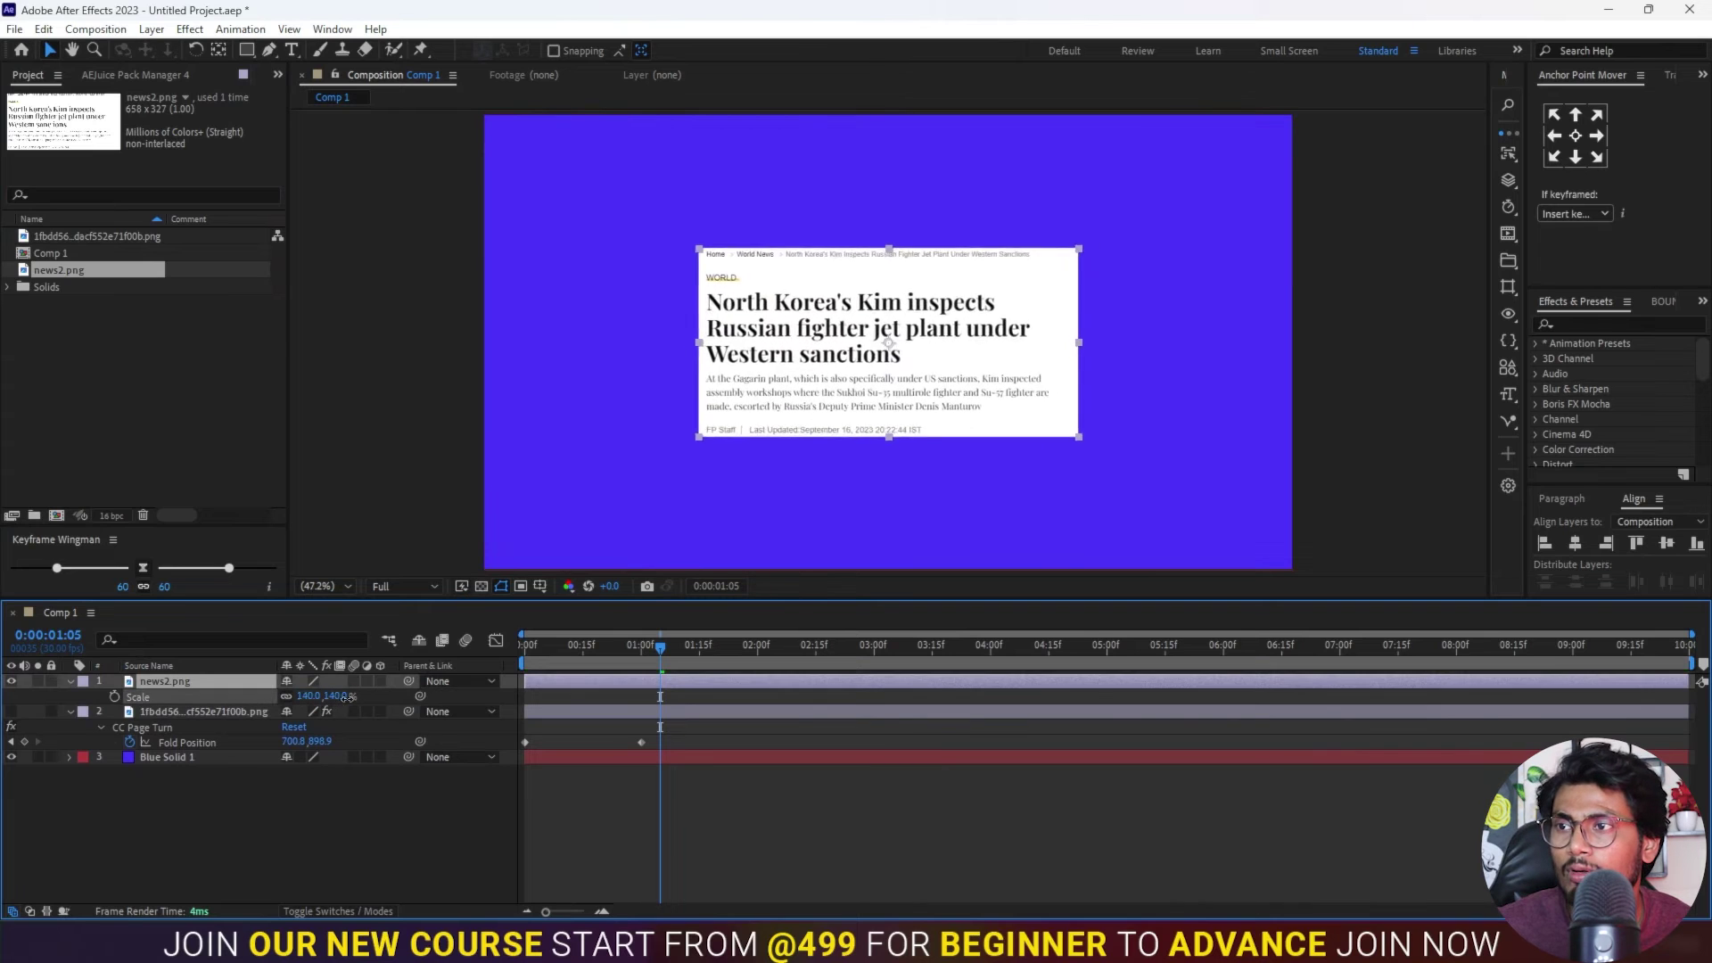
pyautogui.click(722, 796)
pyautogui.click(662, 689)
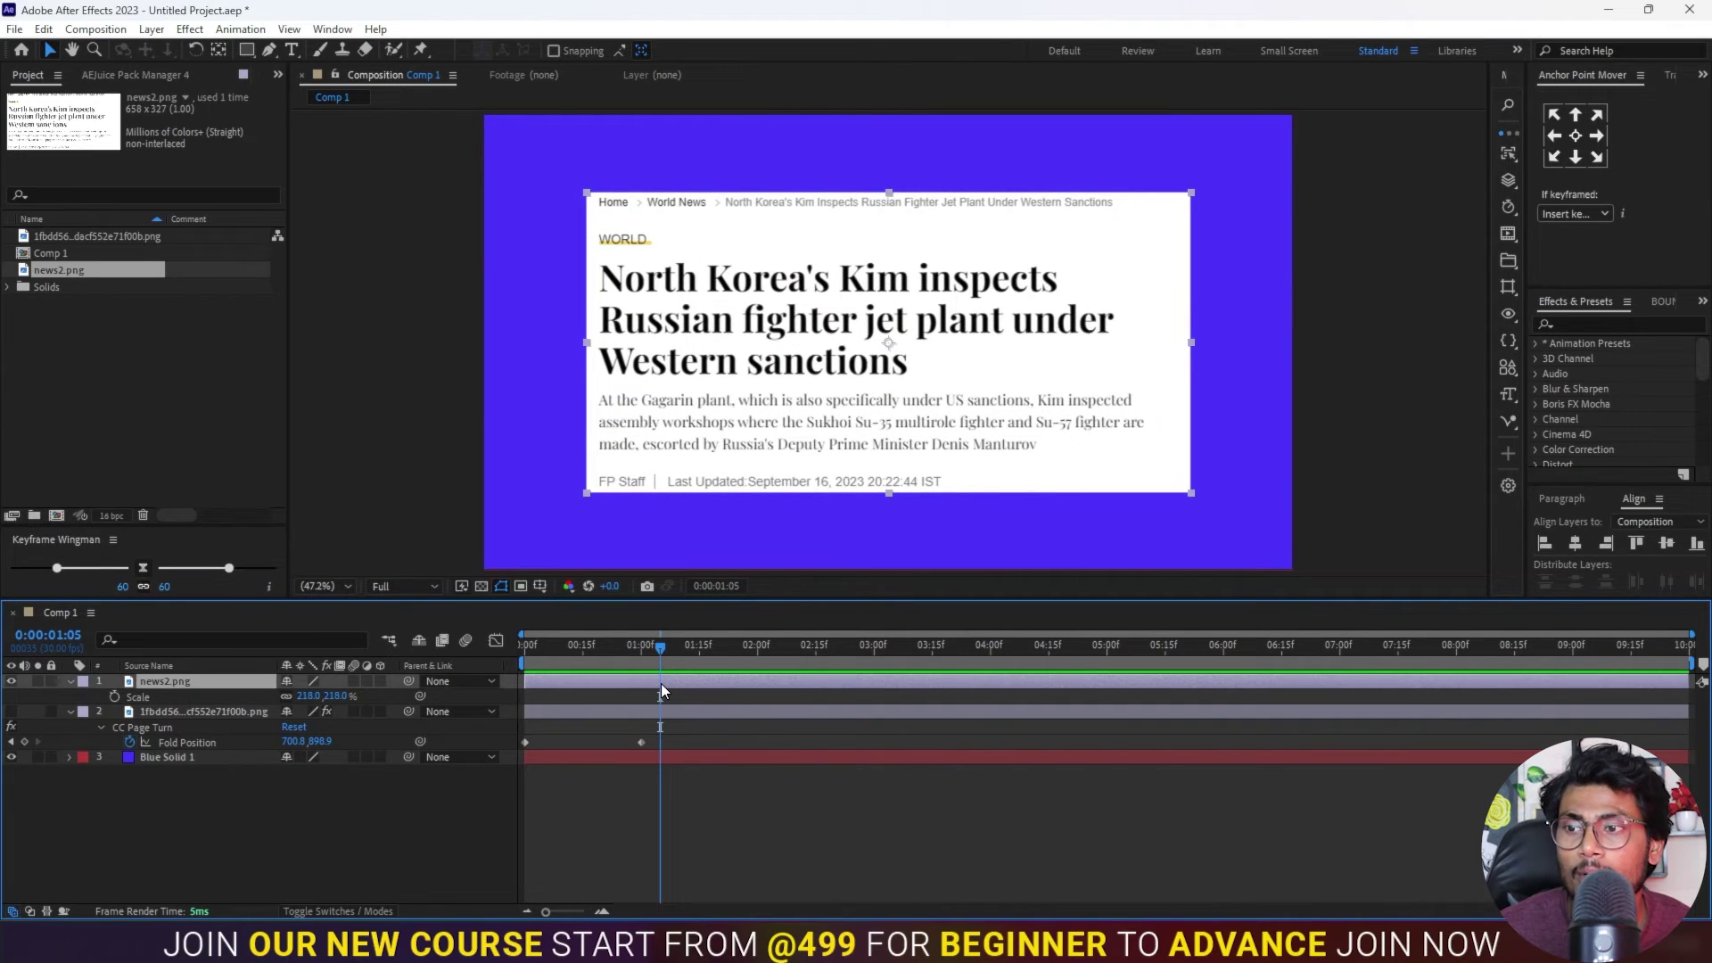
pyautogui.hotkey('ctrl', 'space')
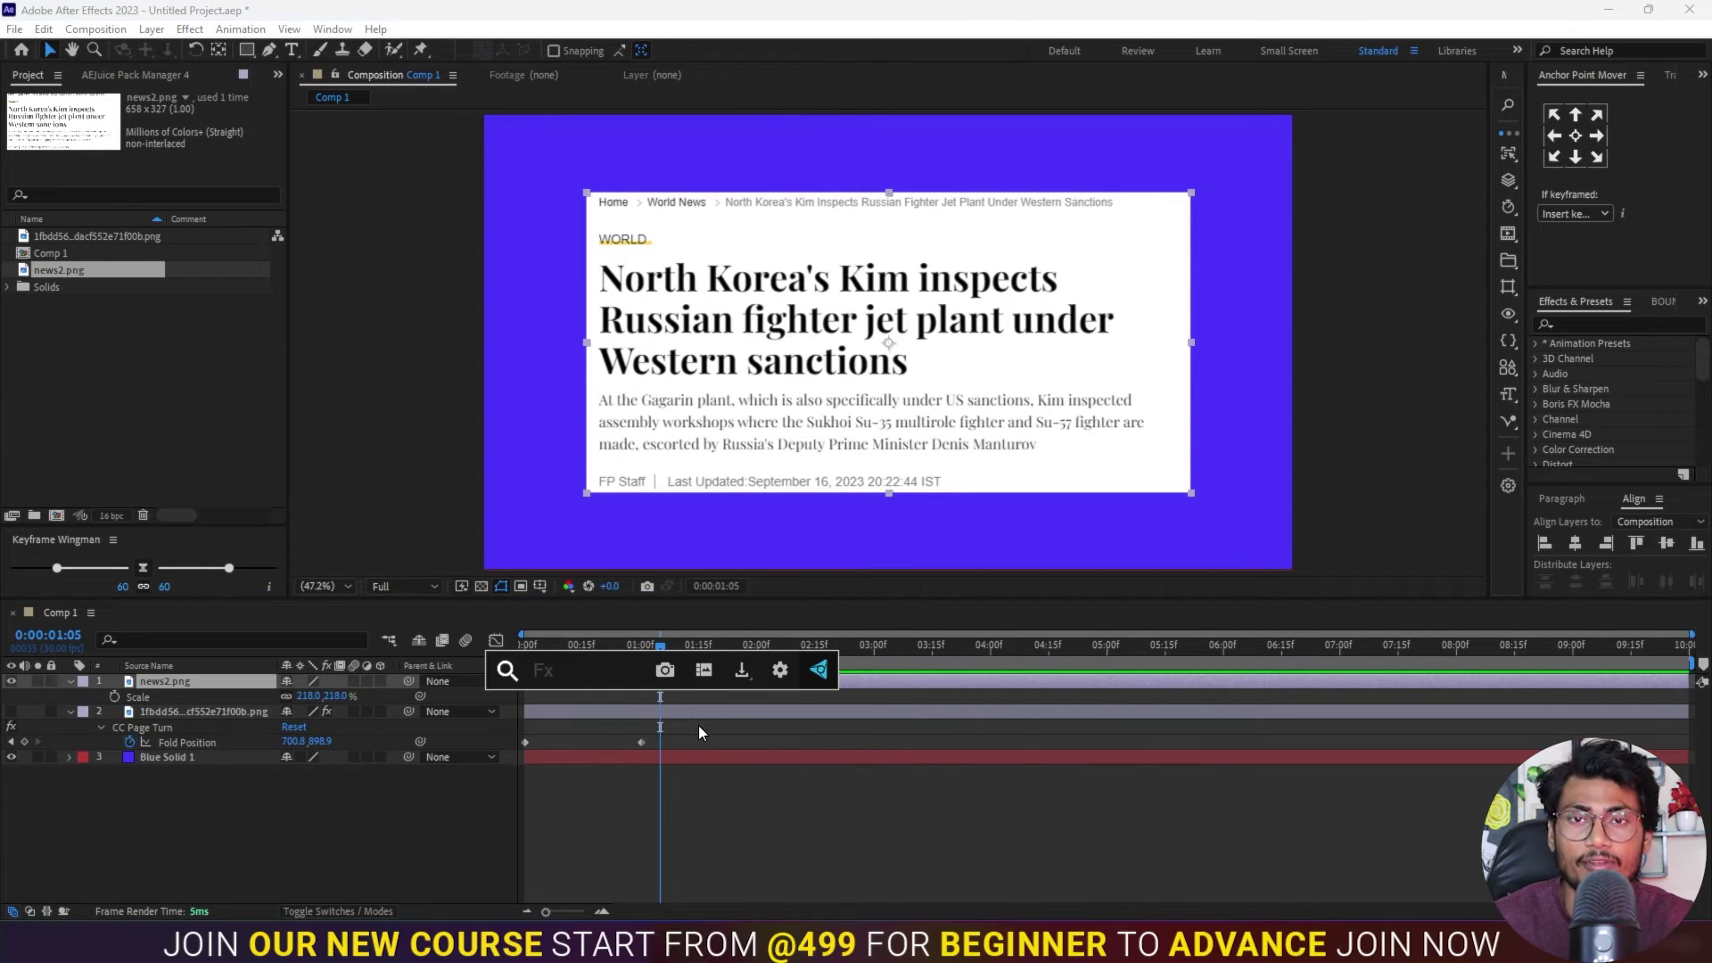
# Step: Apply Roughen Edges to news2.png with Complexity 10 and Border 17.80
pyautogui.write('rou')
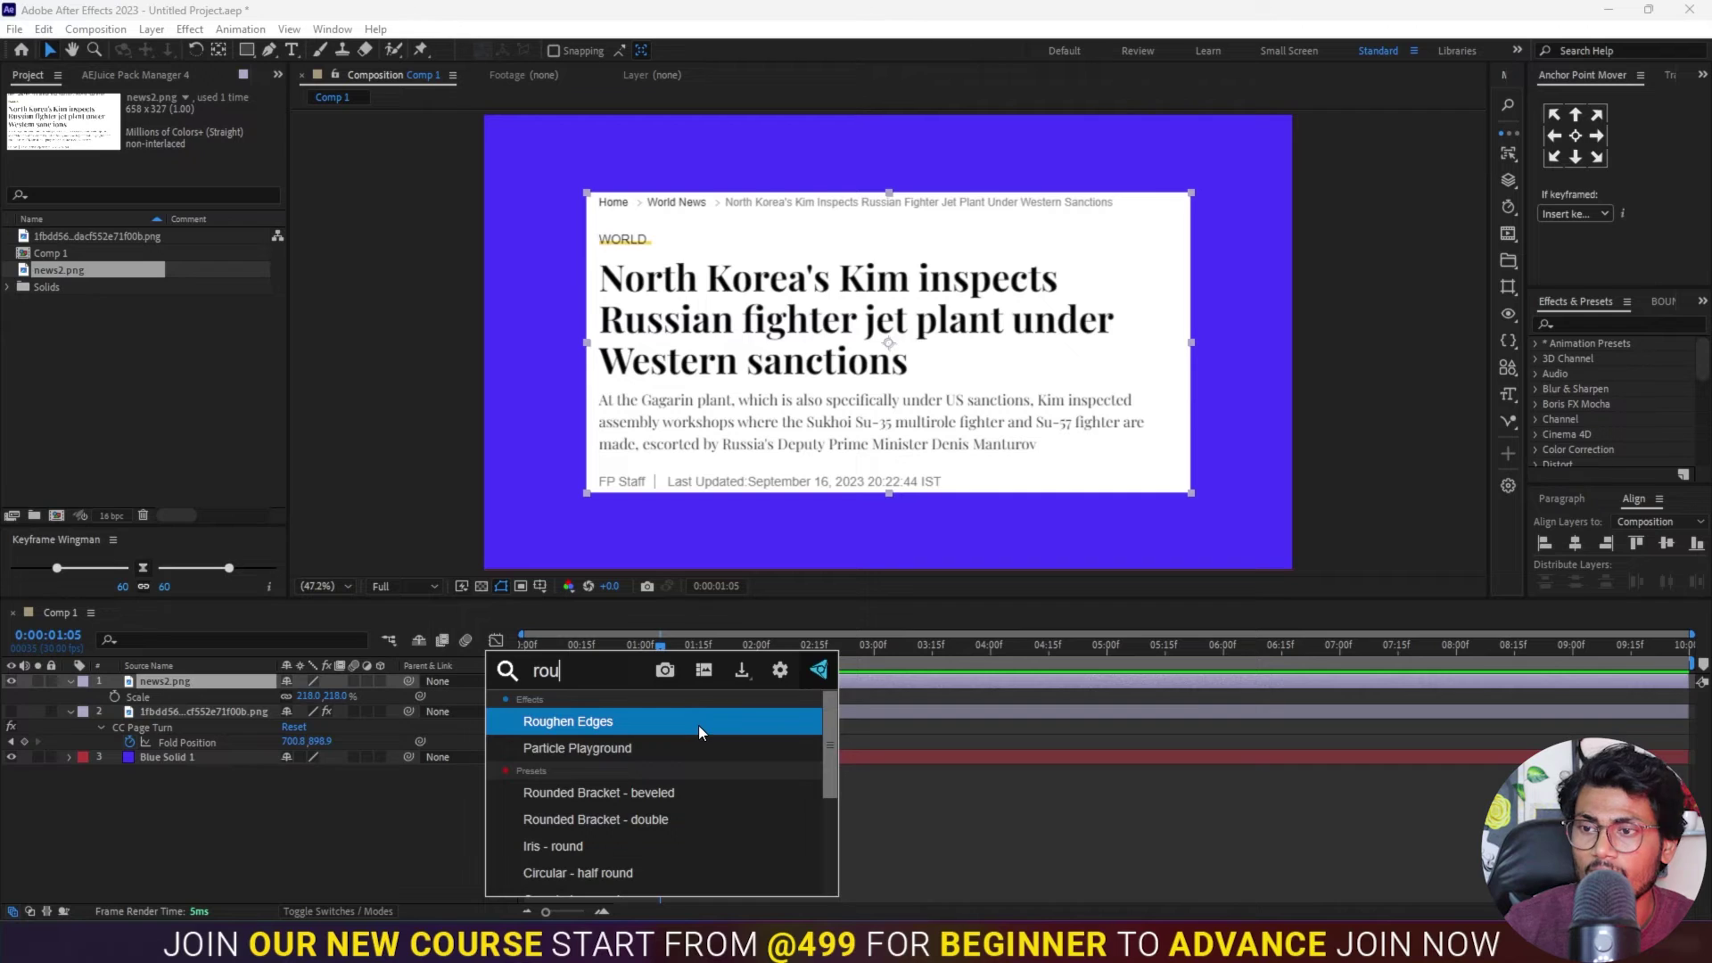
pyautogui.press('Return')
pyautogui.moveTo(167, 252); pyautogui.dragTo(307, 261)
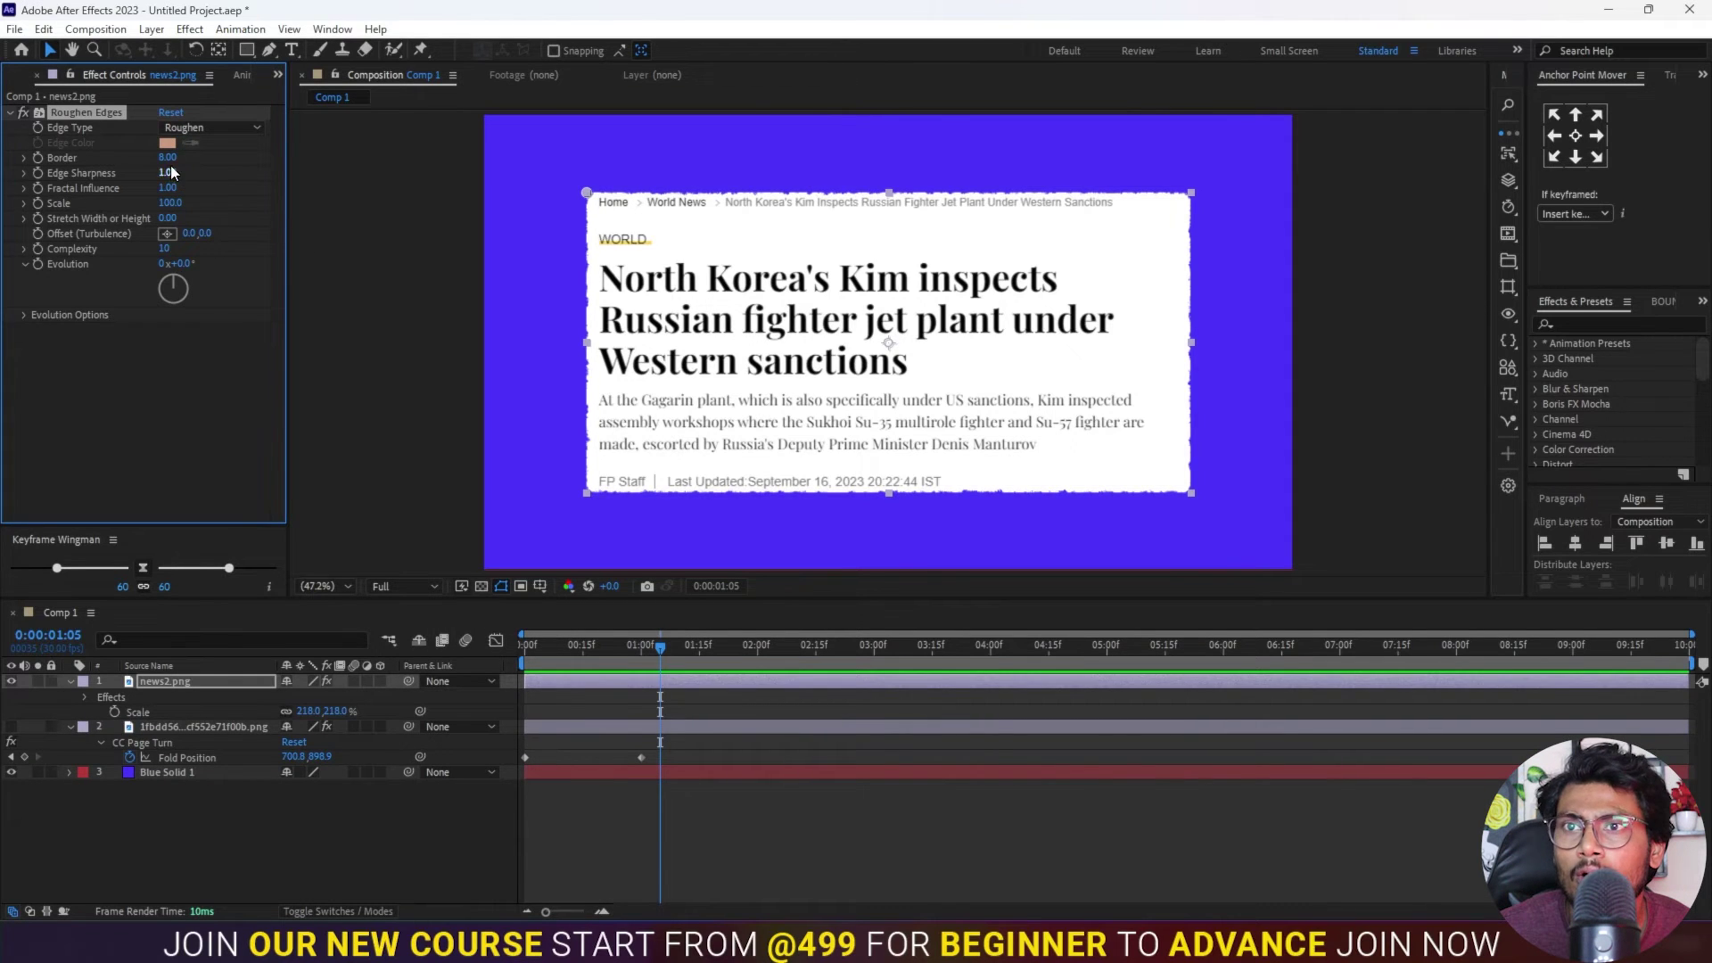
pyautogui.moveTo(167, 158); pyautogui.dragTo(256, 159)
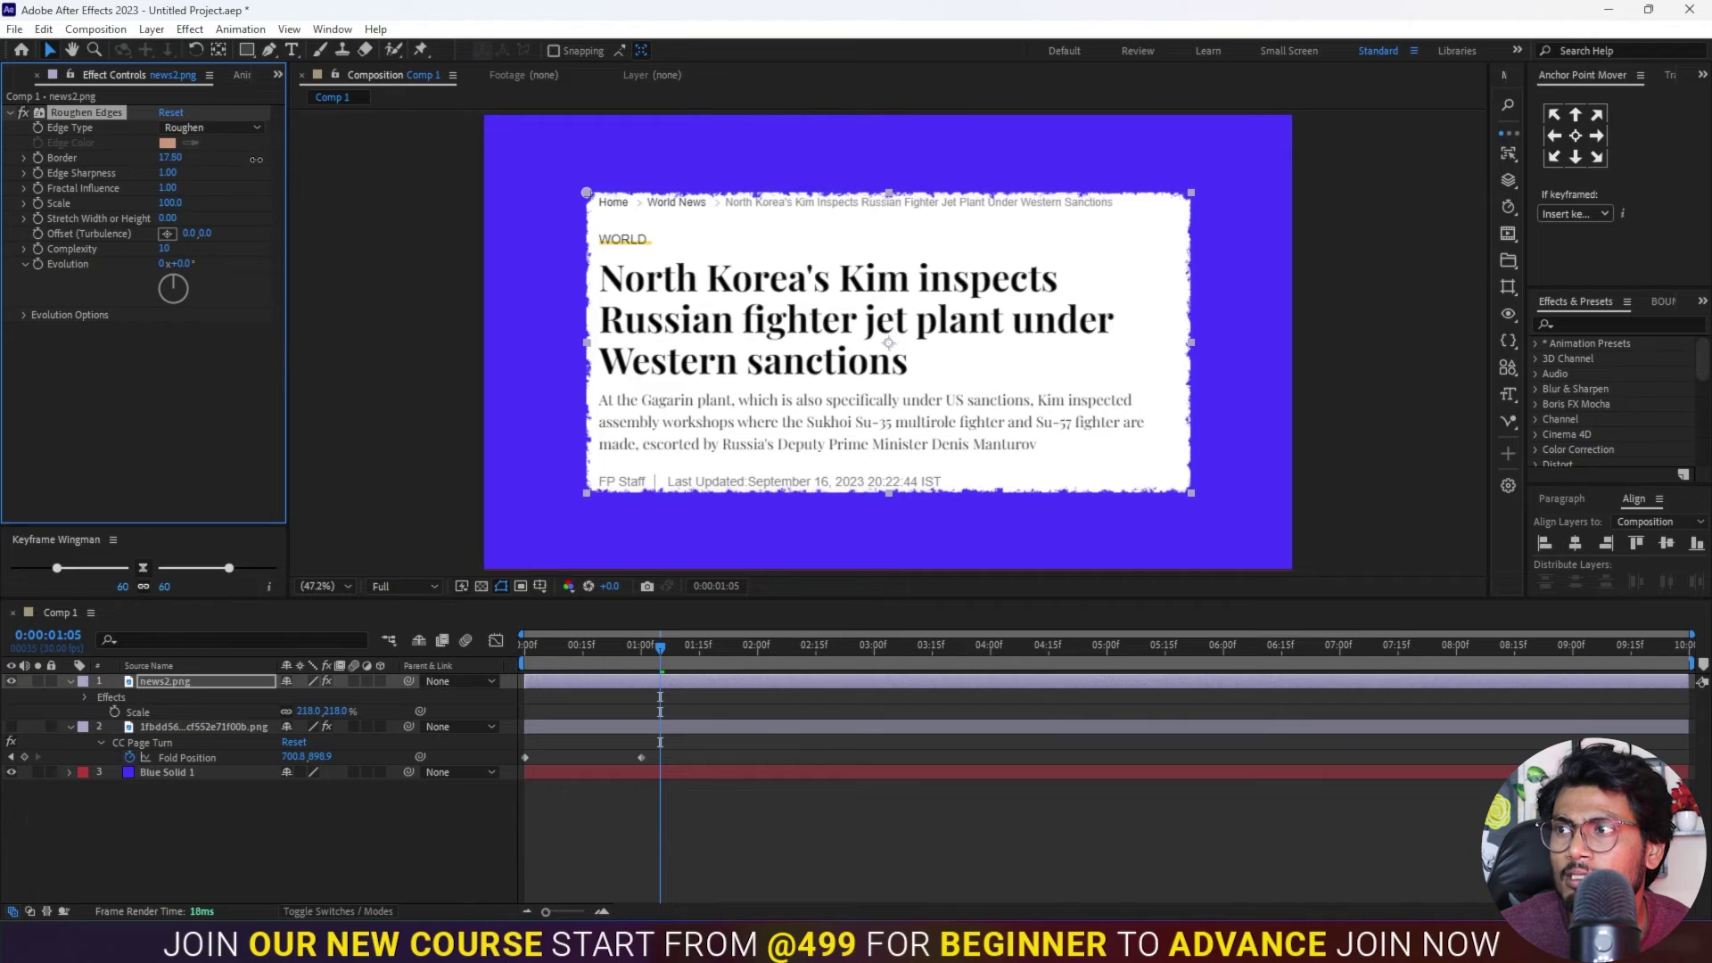
pyautogui.click(897, 872)
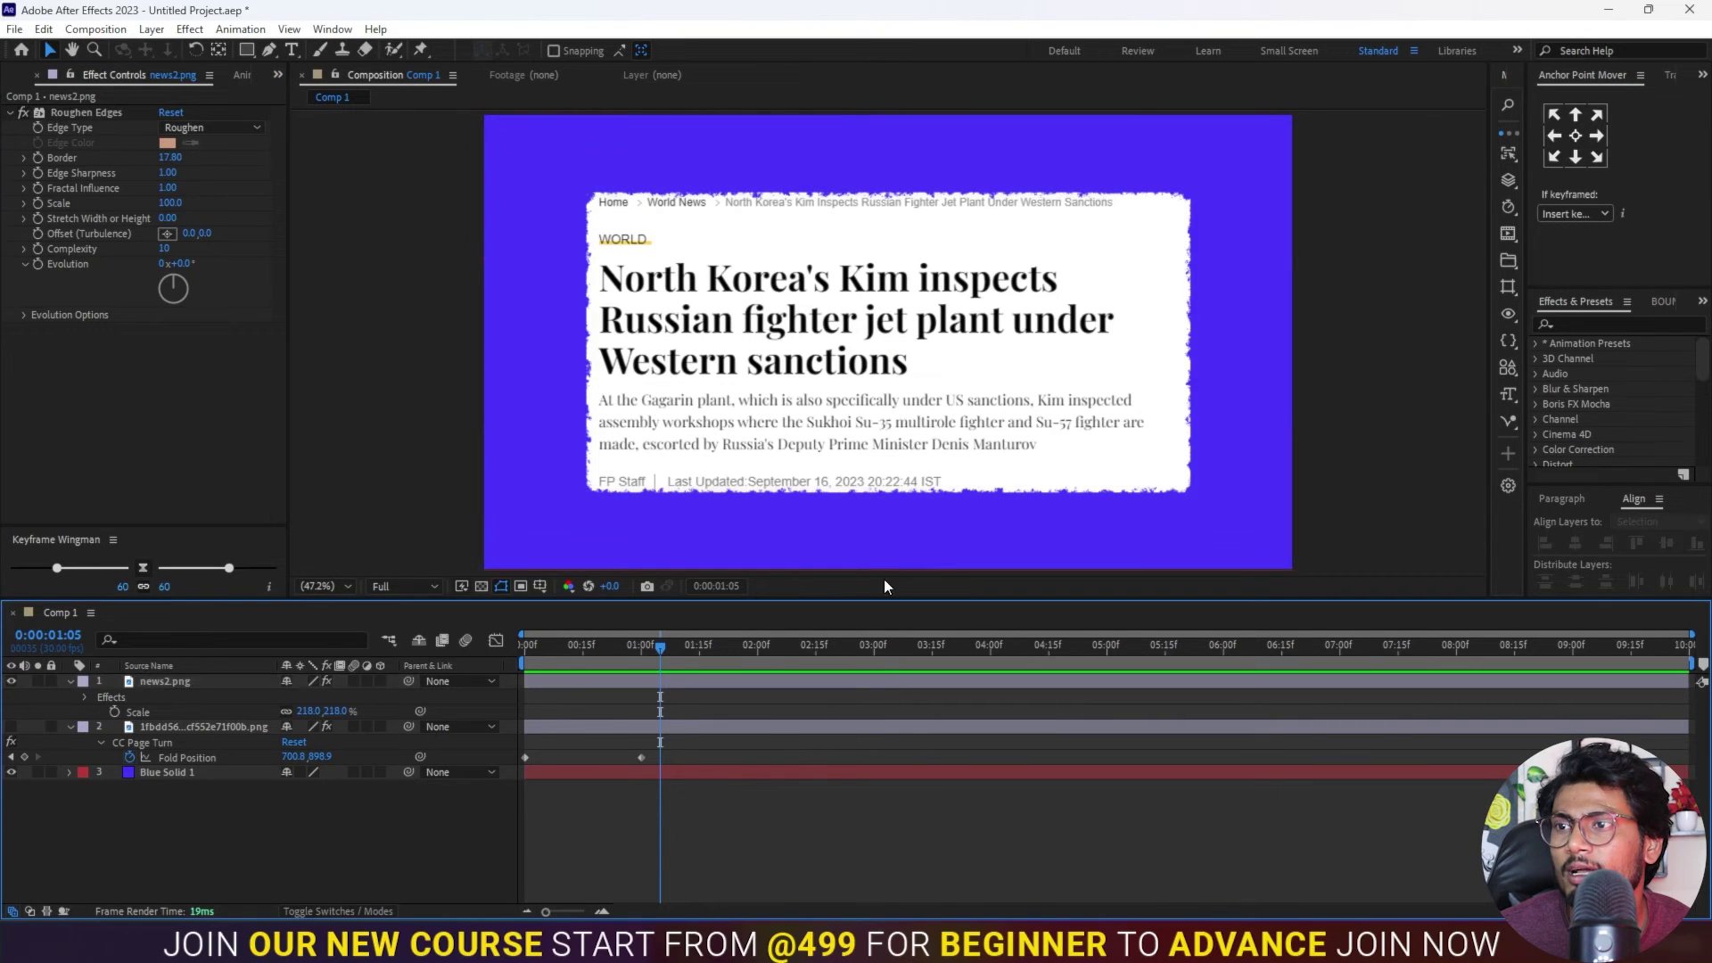
pyautogui.click(660, 682)
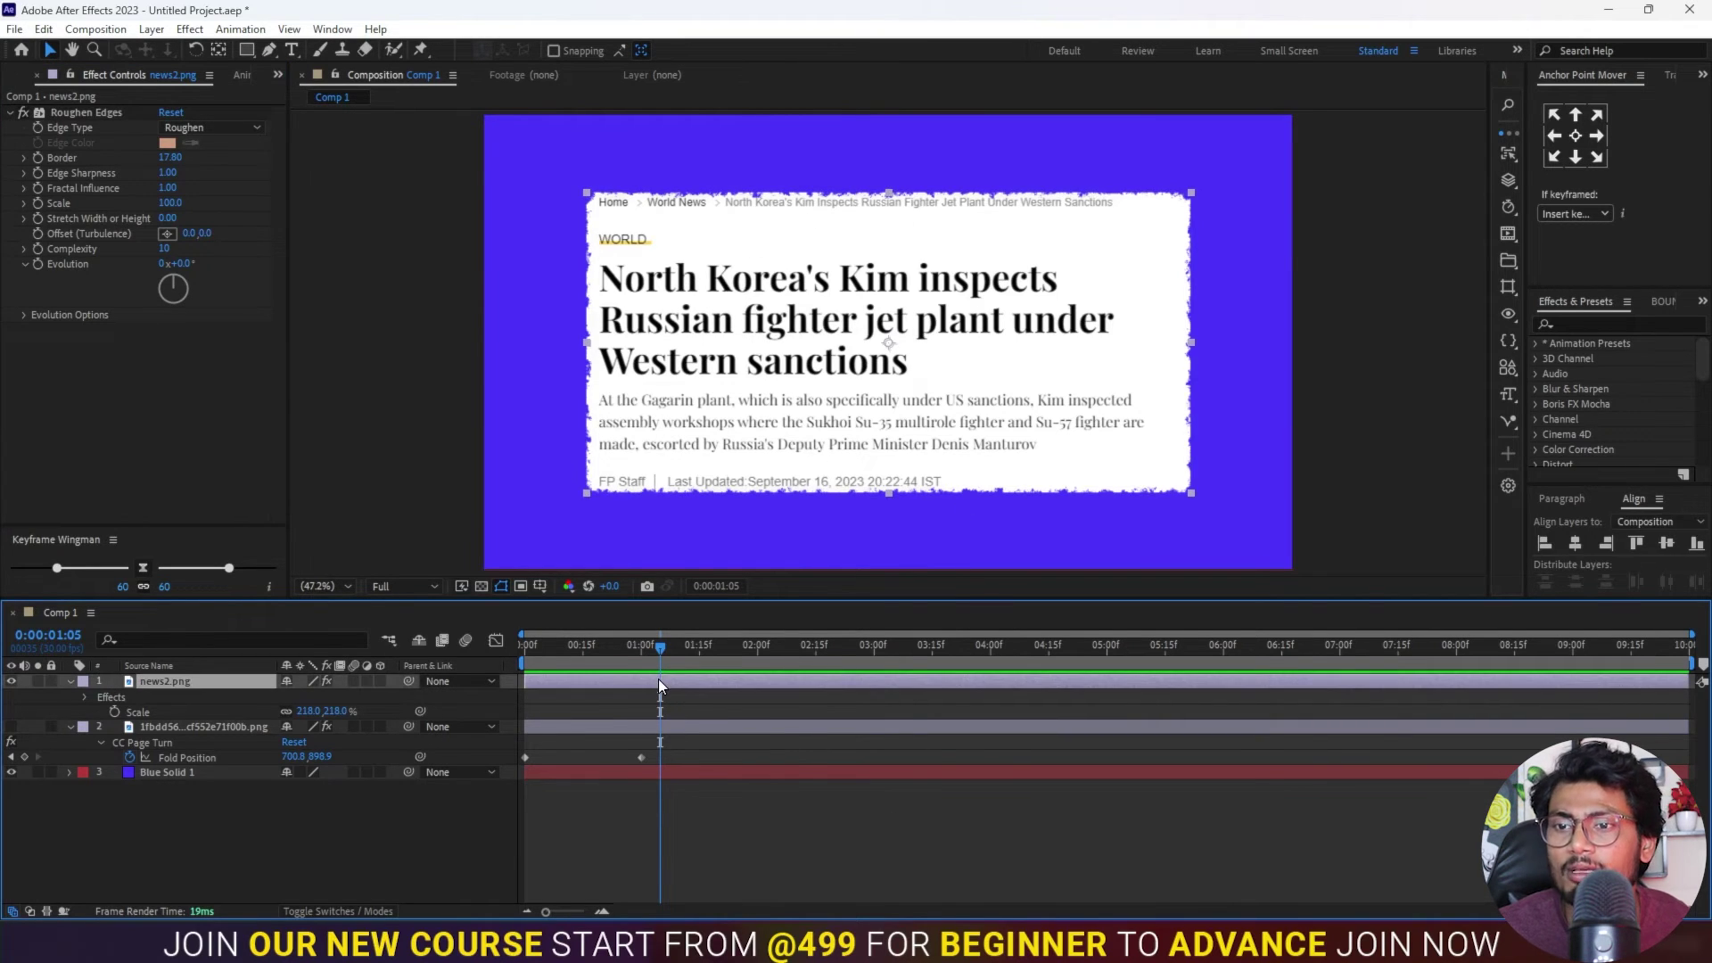
pyautogui.hotkey('ctrl', 'space')
pyautogui.write('c')
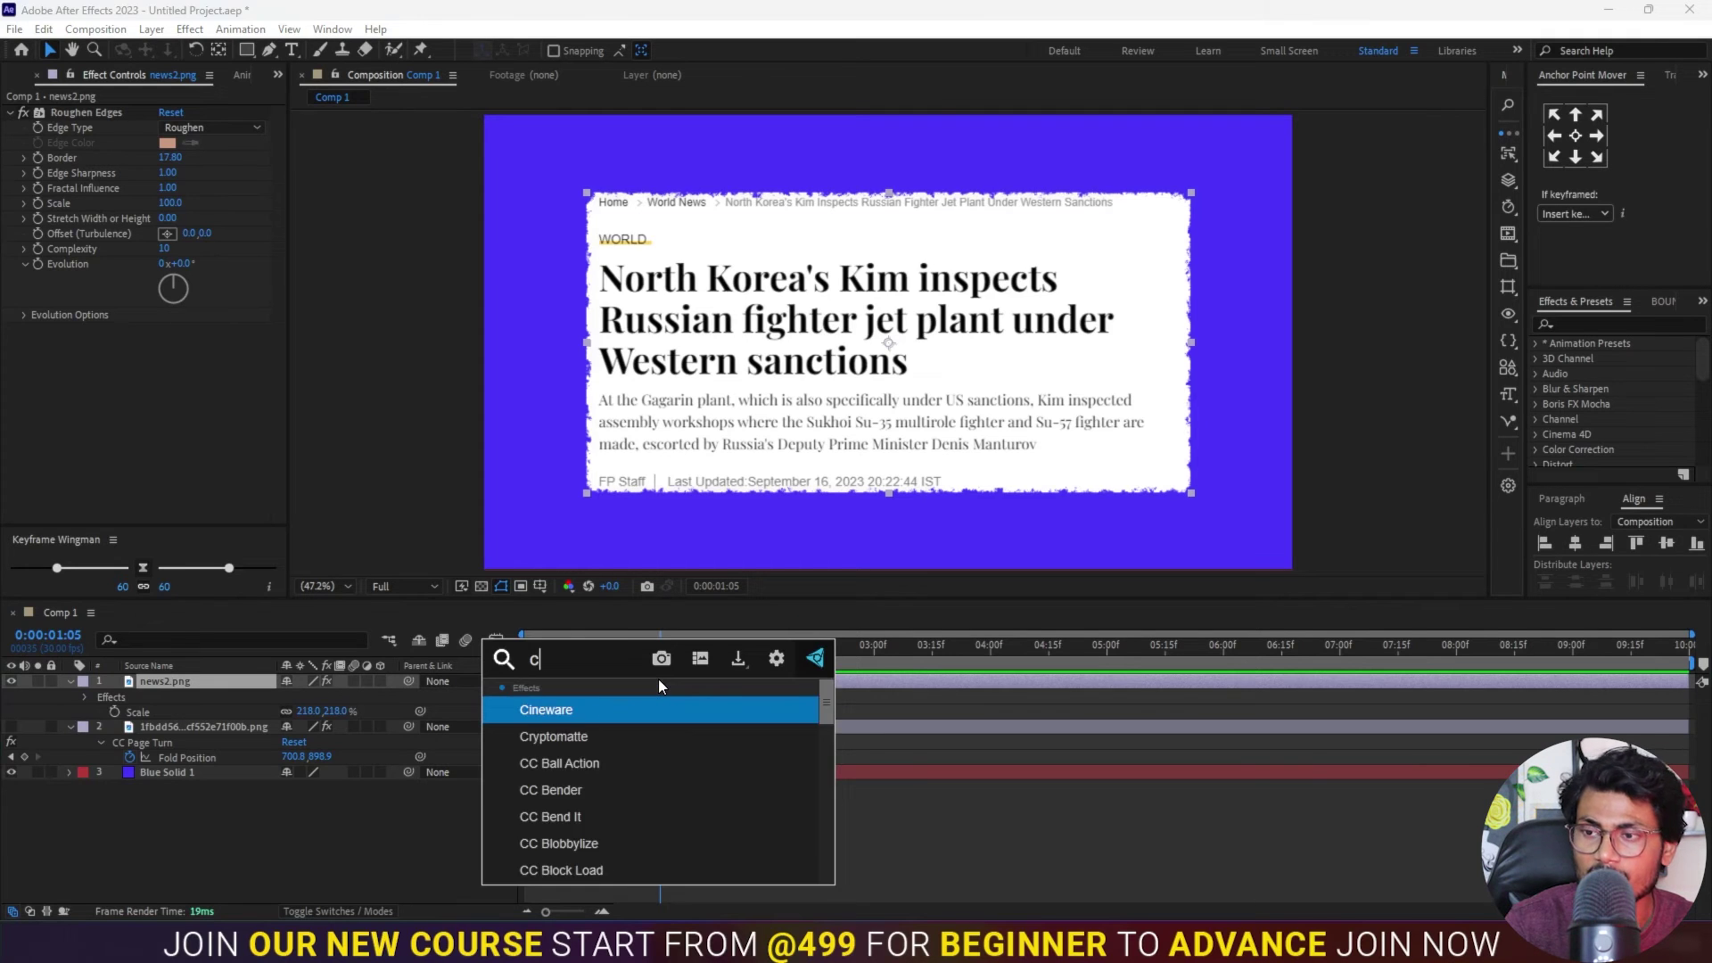
pyautogui.write('c pa')
# Step: Apply CC Page Turn to the news image with a plain grey back at opacity 100
pyautogui.press('Return')
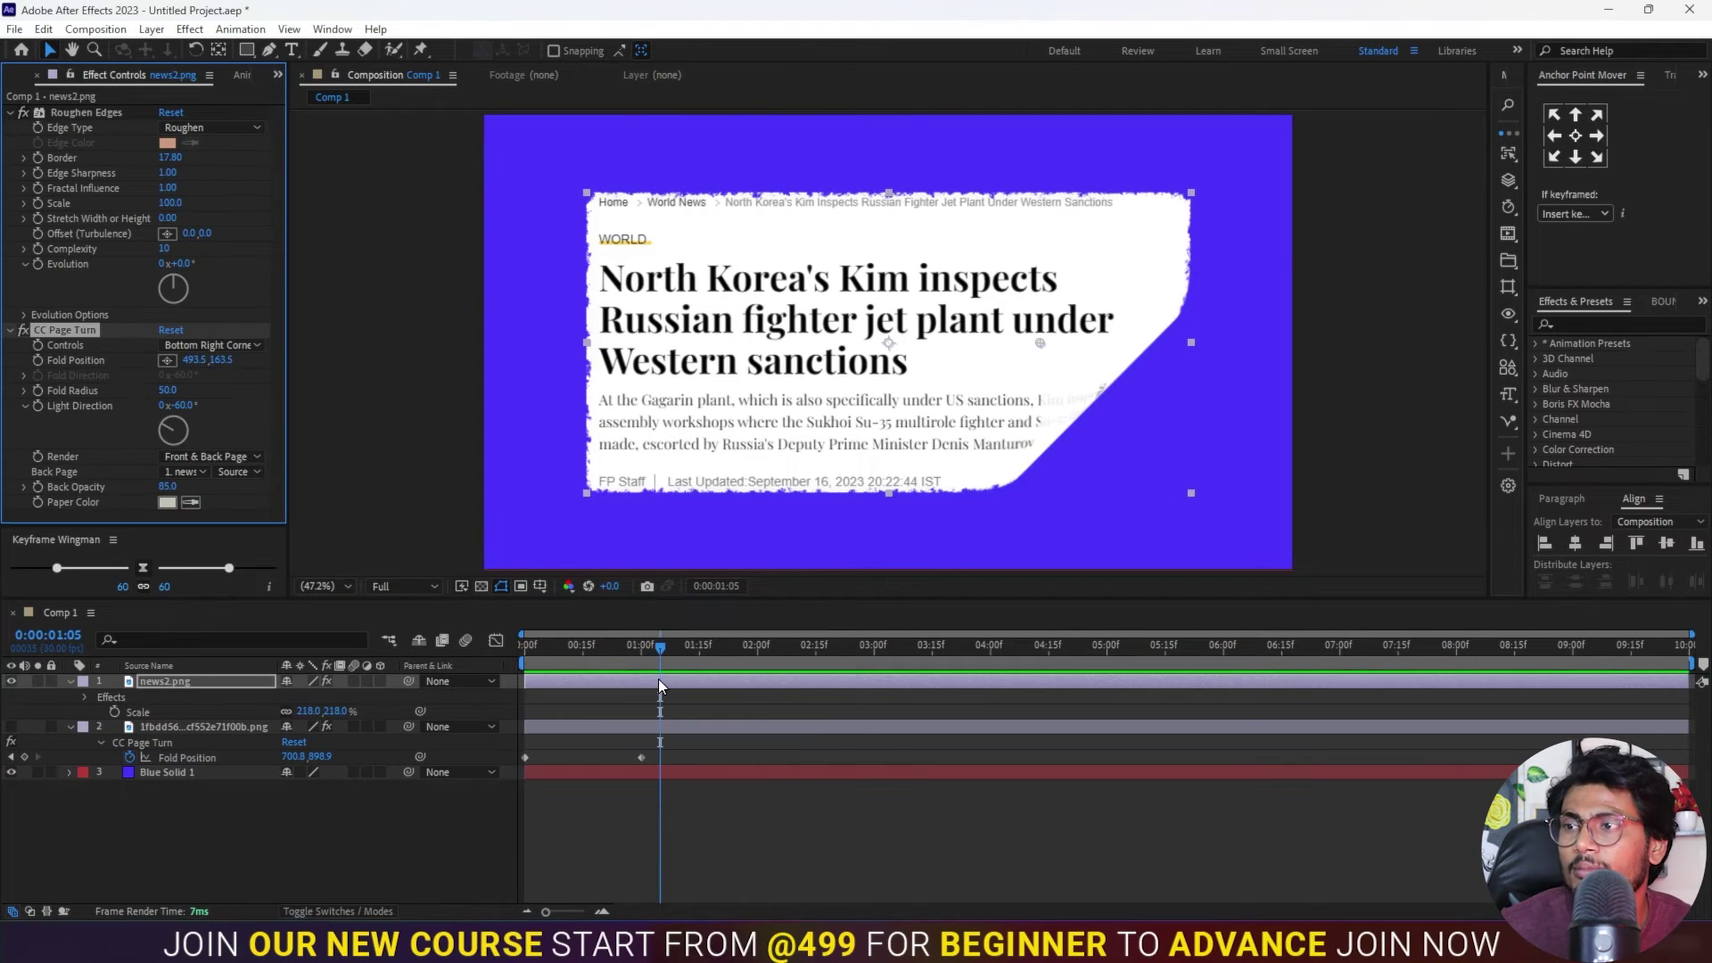
pyautogui.click(184, 473)
pyautogui.click(204, 491)
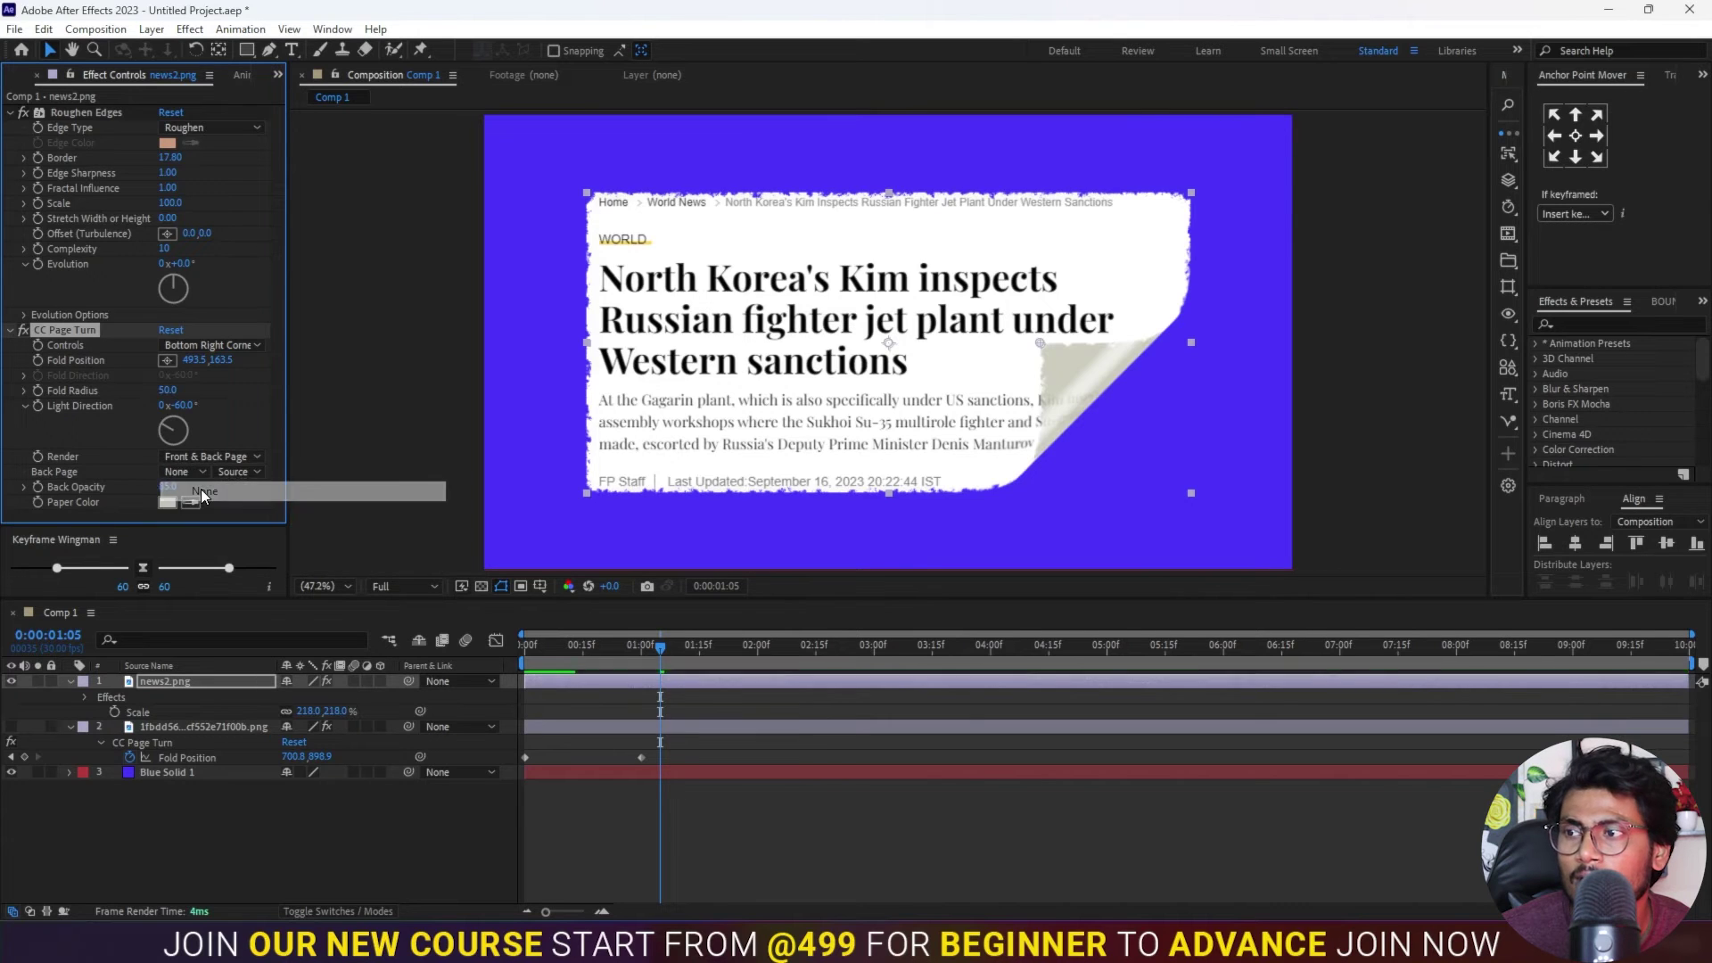
pyautogui.moveTo(168, 487); pyautogui.dragTo(192, 487)
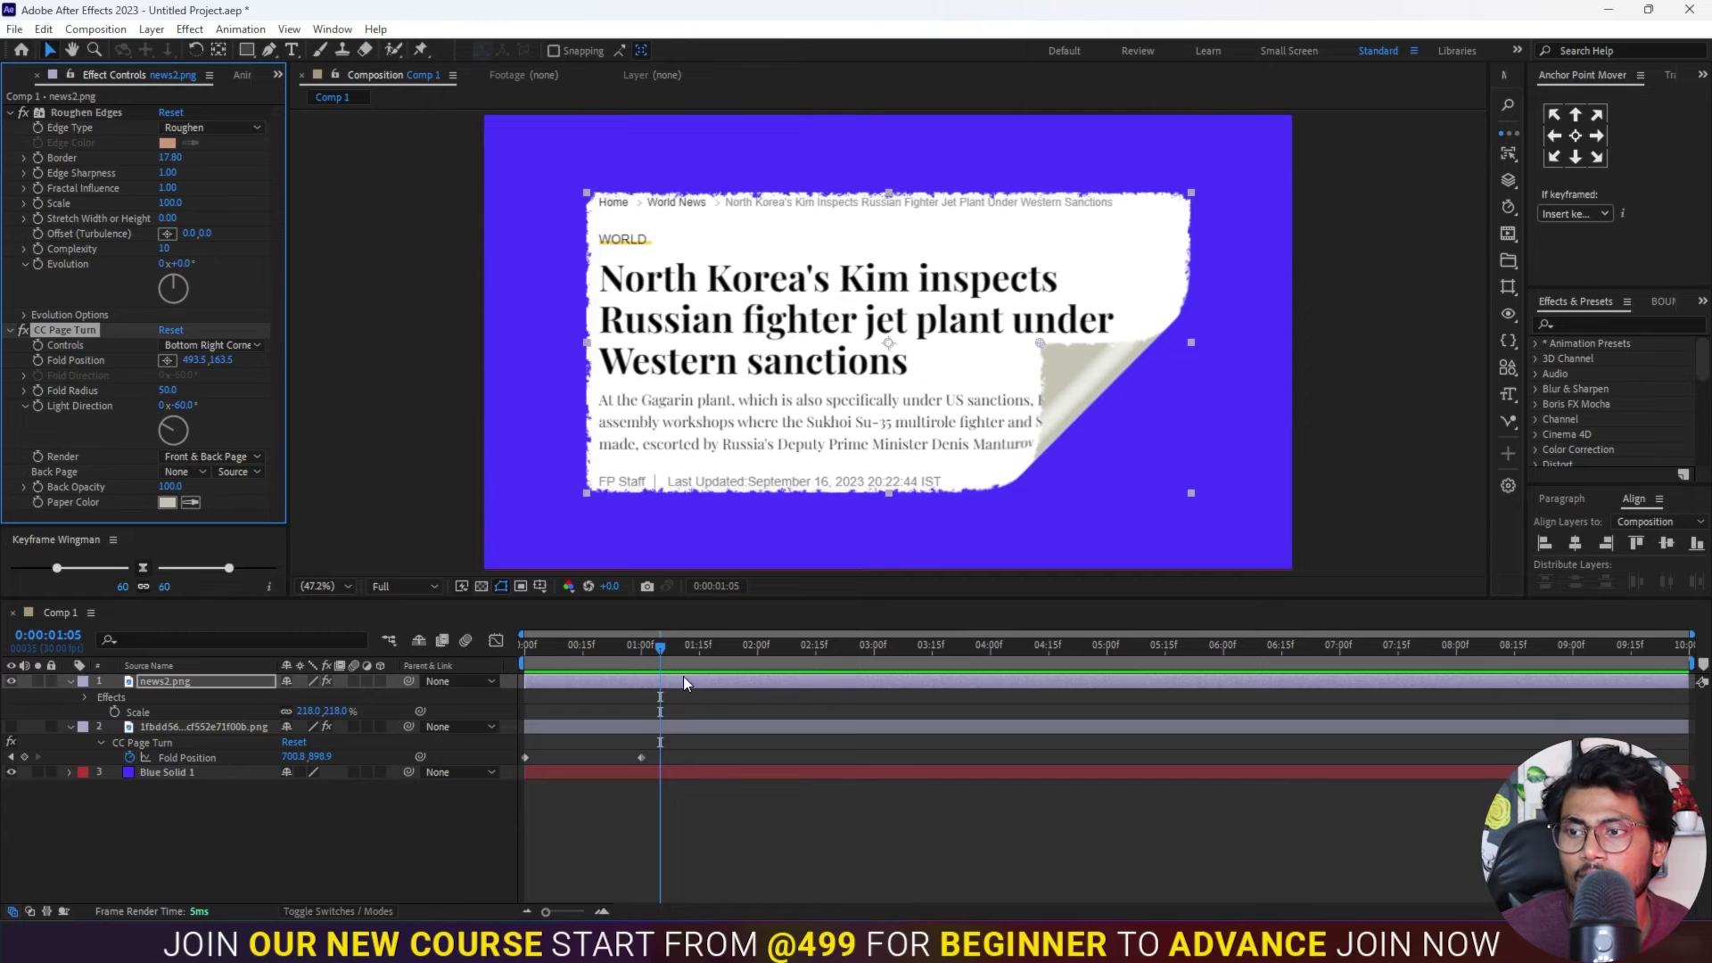
# Step: Keyframe the news page's fold: tucked into the bottom-right corner at one second, fully away at the start
pyautogui.moveTo(651, 651); pyautogui.dragTo(641, 652)
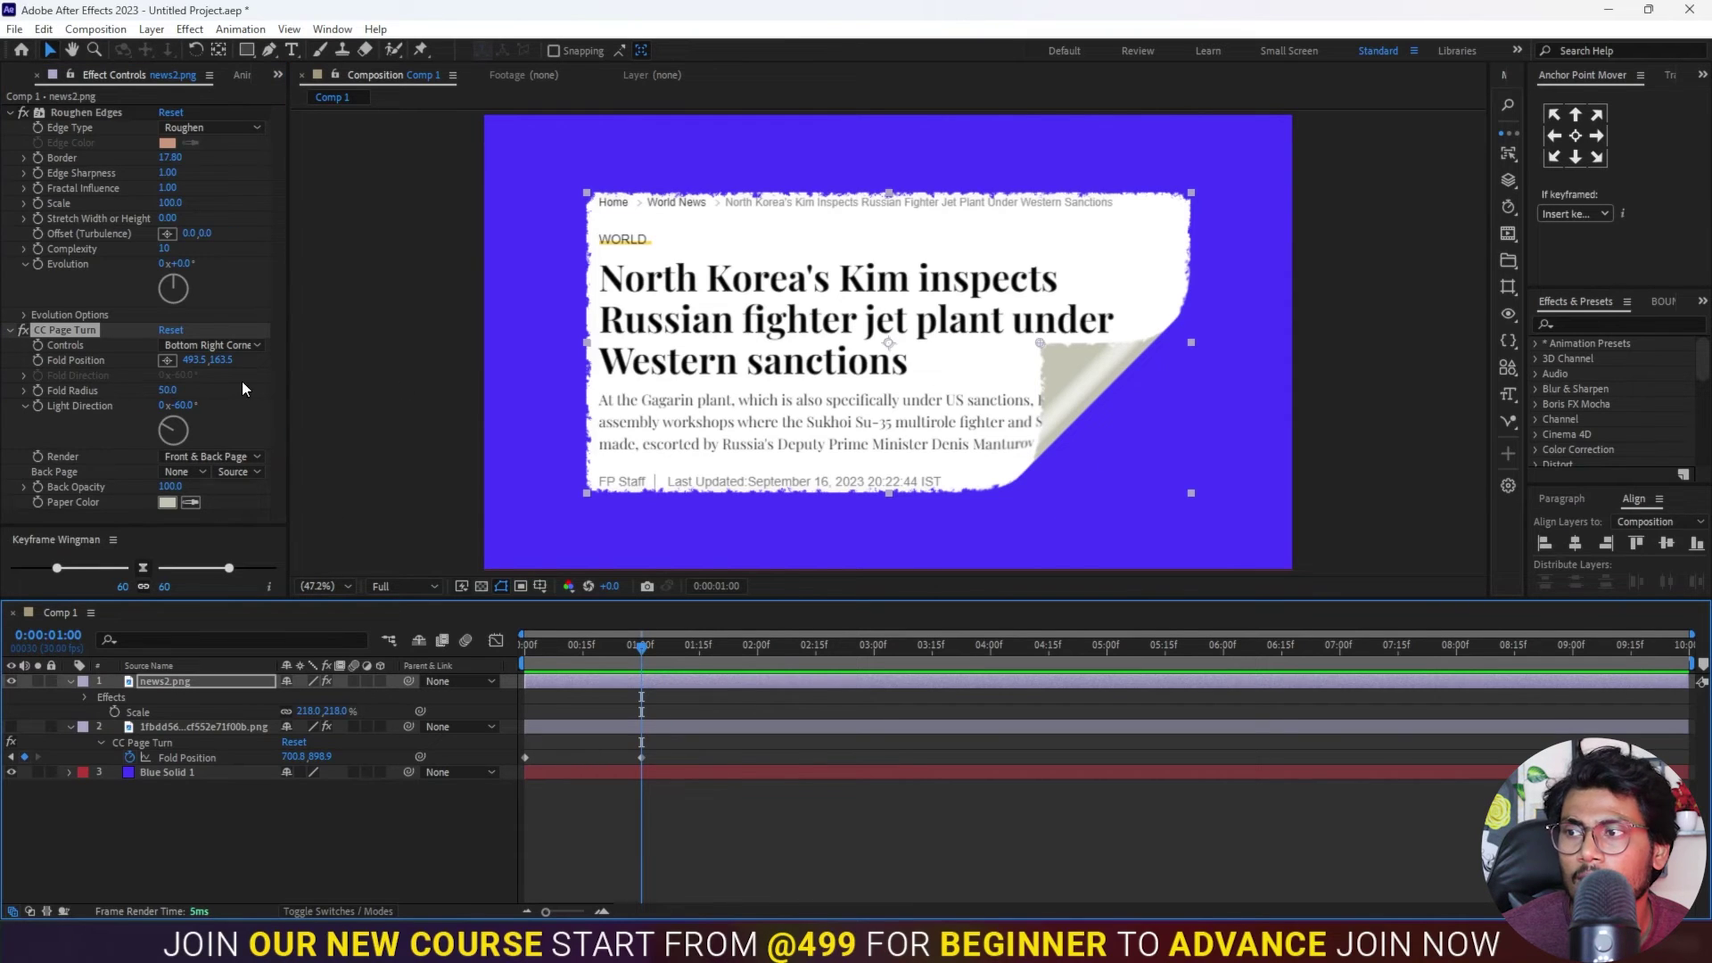
pyautogui.moveTo(1039, 341); pyautogui.dragTo(1170, 455)
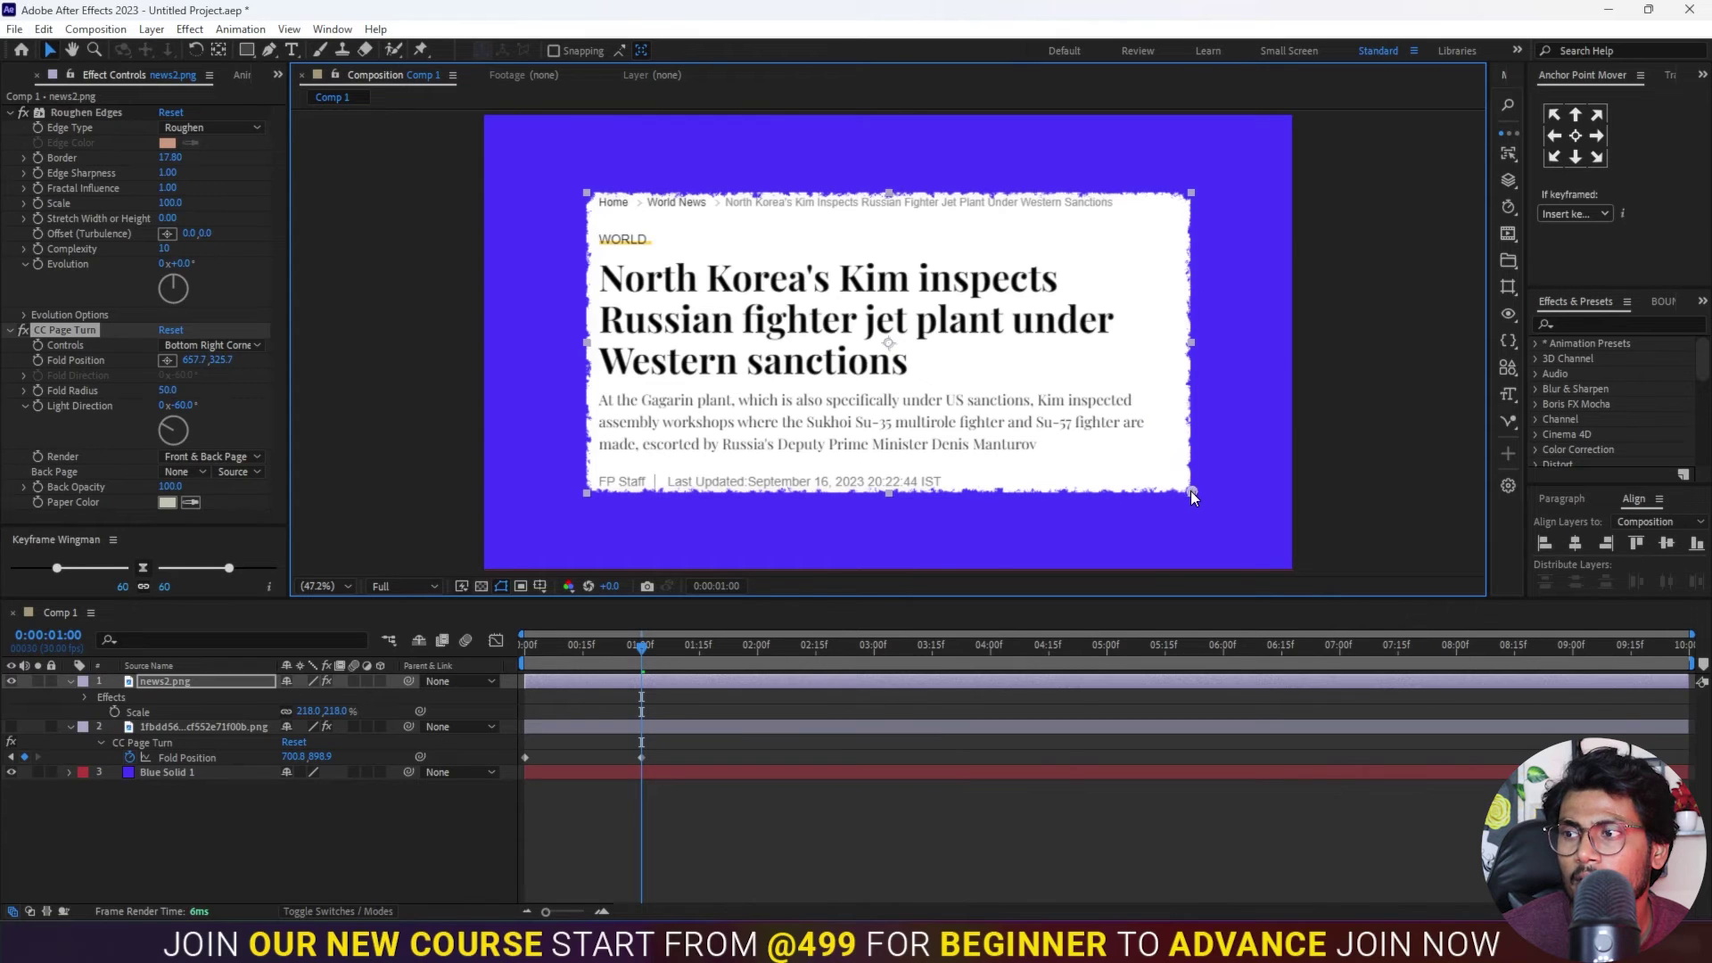
pyautogui.click(39, 362)
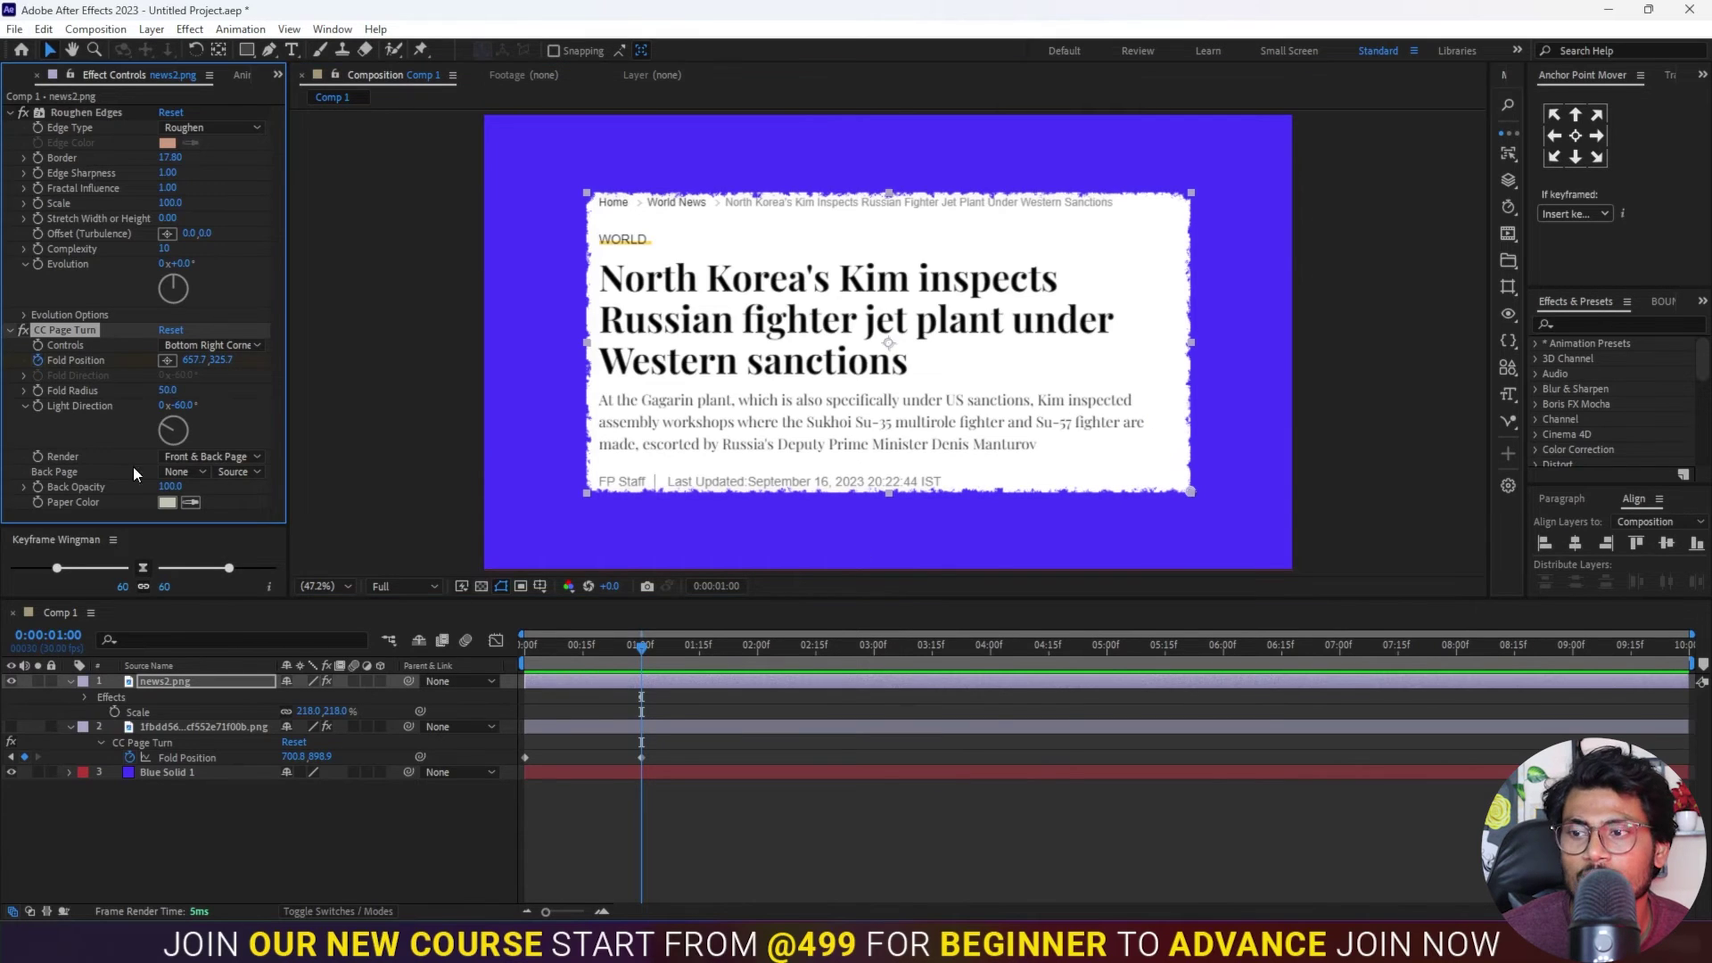
pyautogui.moveTo(596, 661); pyautogui.dragTo(415, 649)
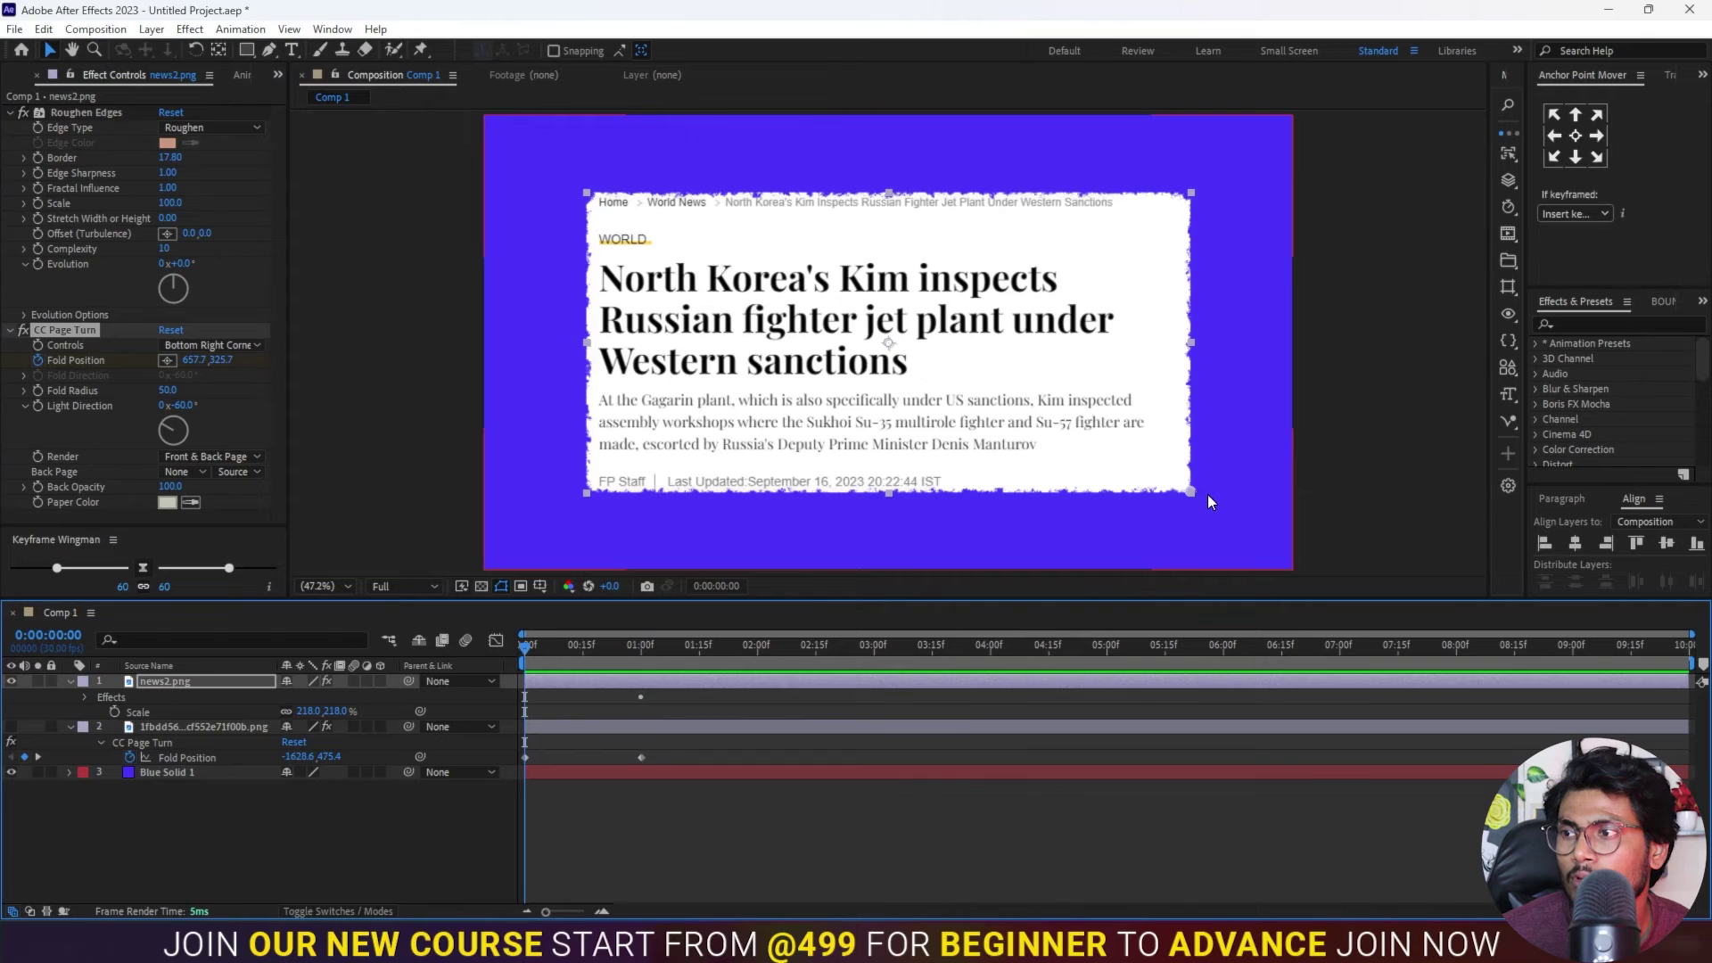
pyautogui.moveTo(1191, 490); pyautogui.dragTo(130, 328)
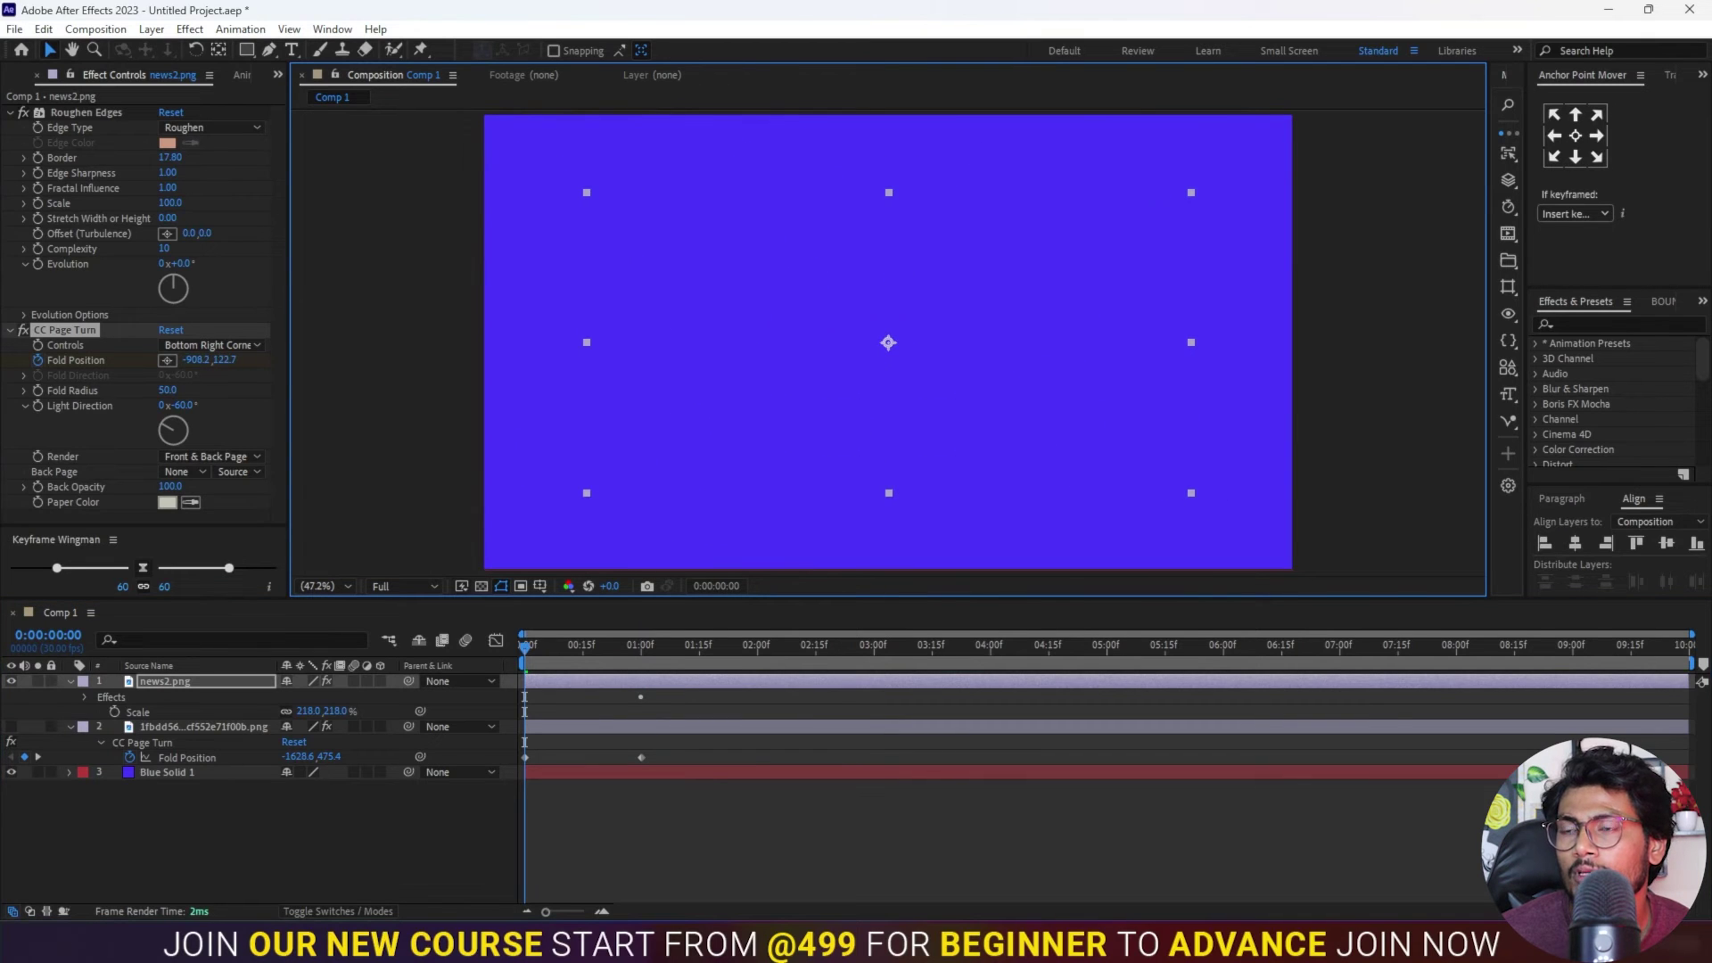
pyautogui.press('space')
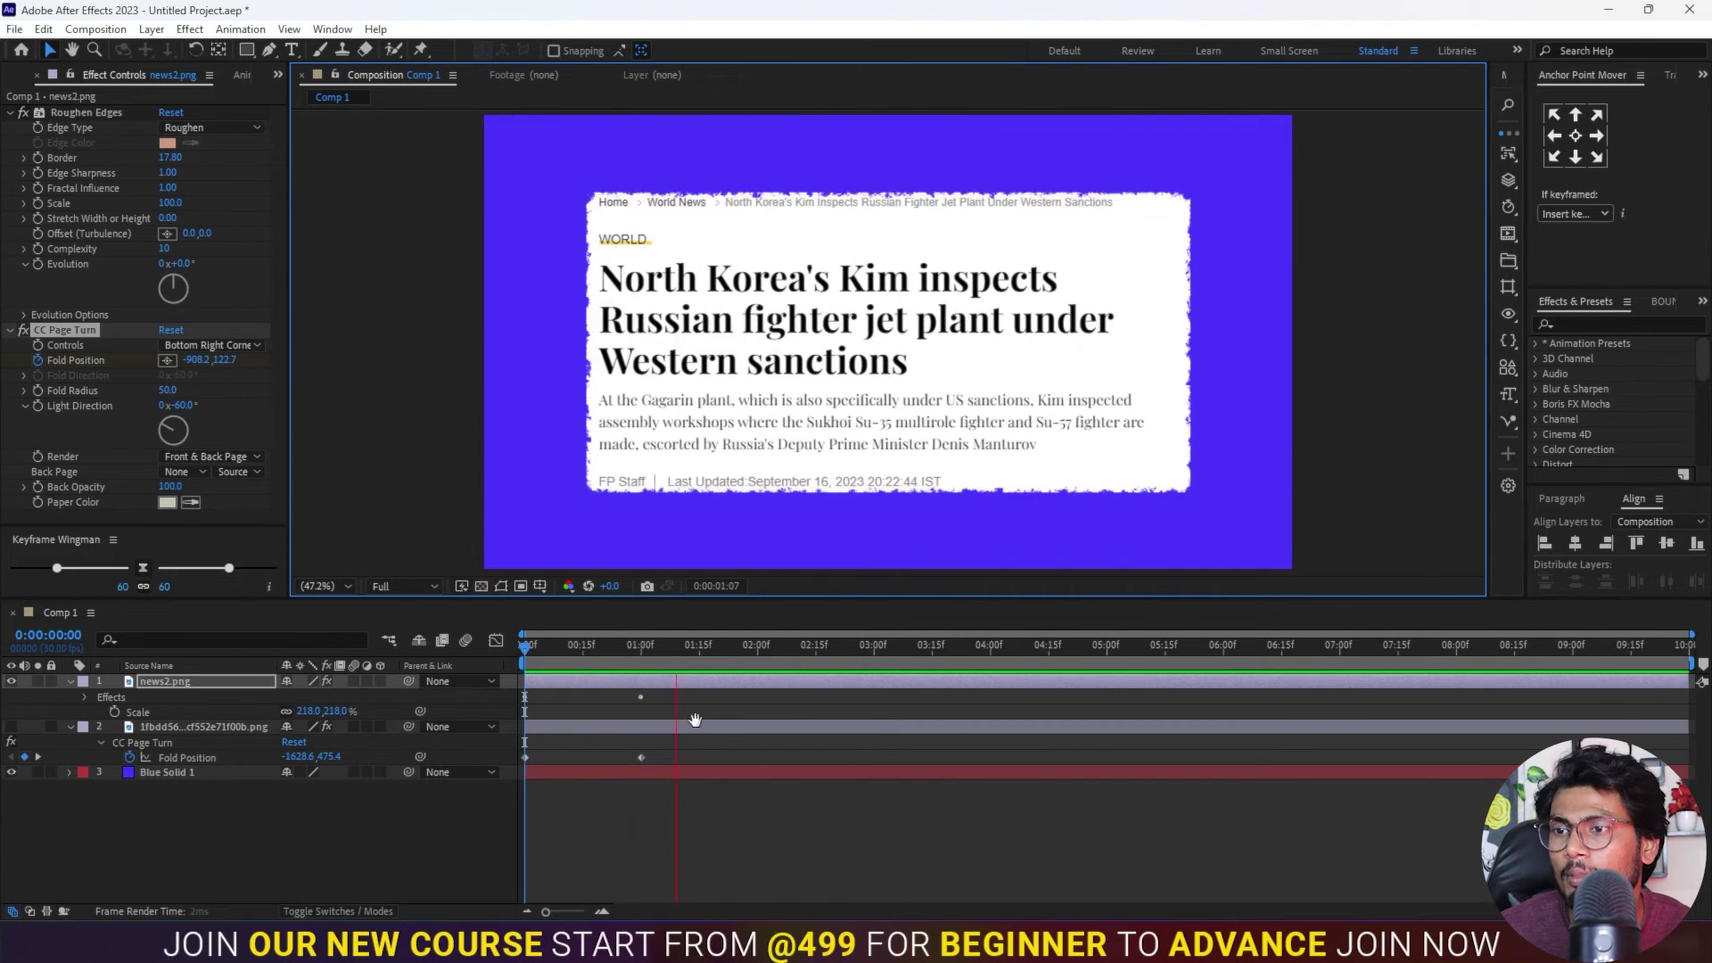
pyautogui.click(685, 682)
# Step: Apply Easy Ease (F9) to both Fold Position keyframes and preview the animation
pyautogui.press('u')
pyautogui.moveTo(651, 704); pyautogui.dragTo(512, 721)
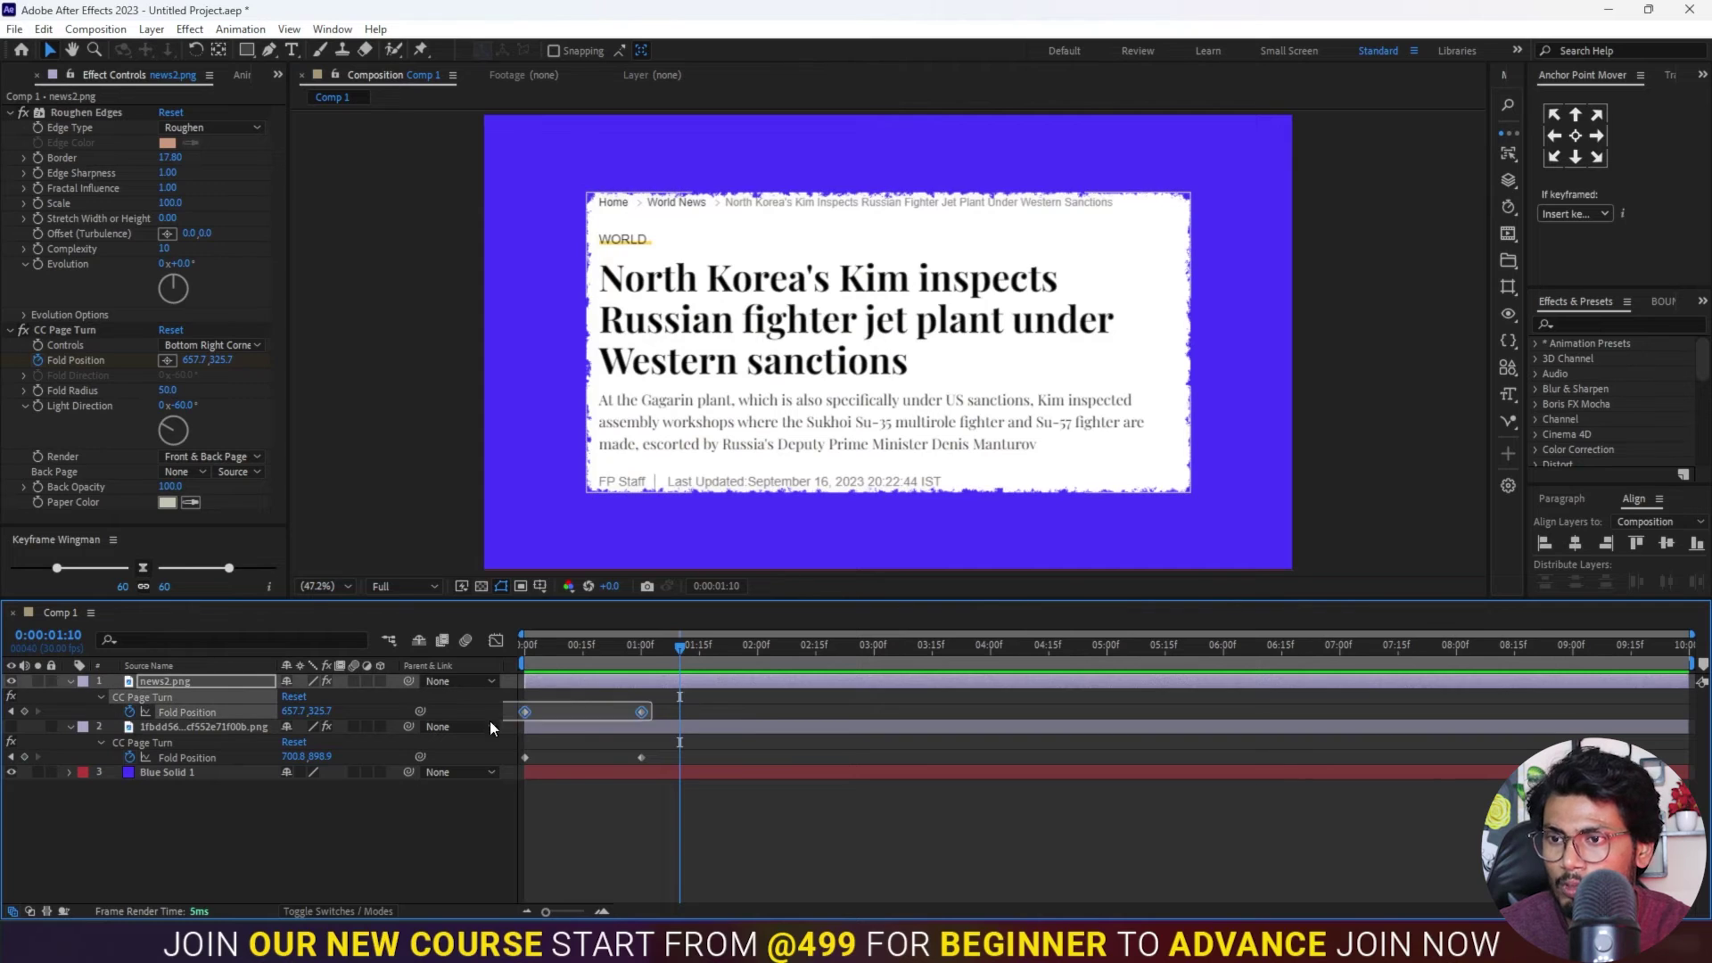
pyautogui.press('F9')
pyautogui.press('Home')
pyautogui.press('space')
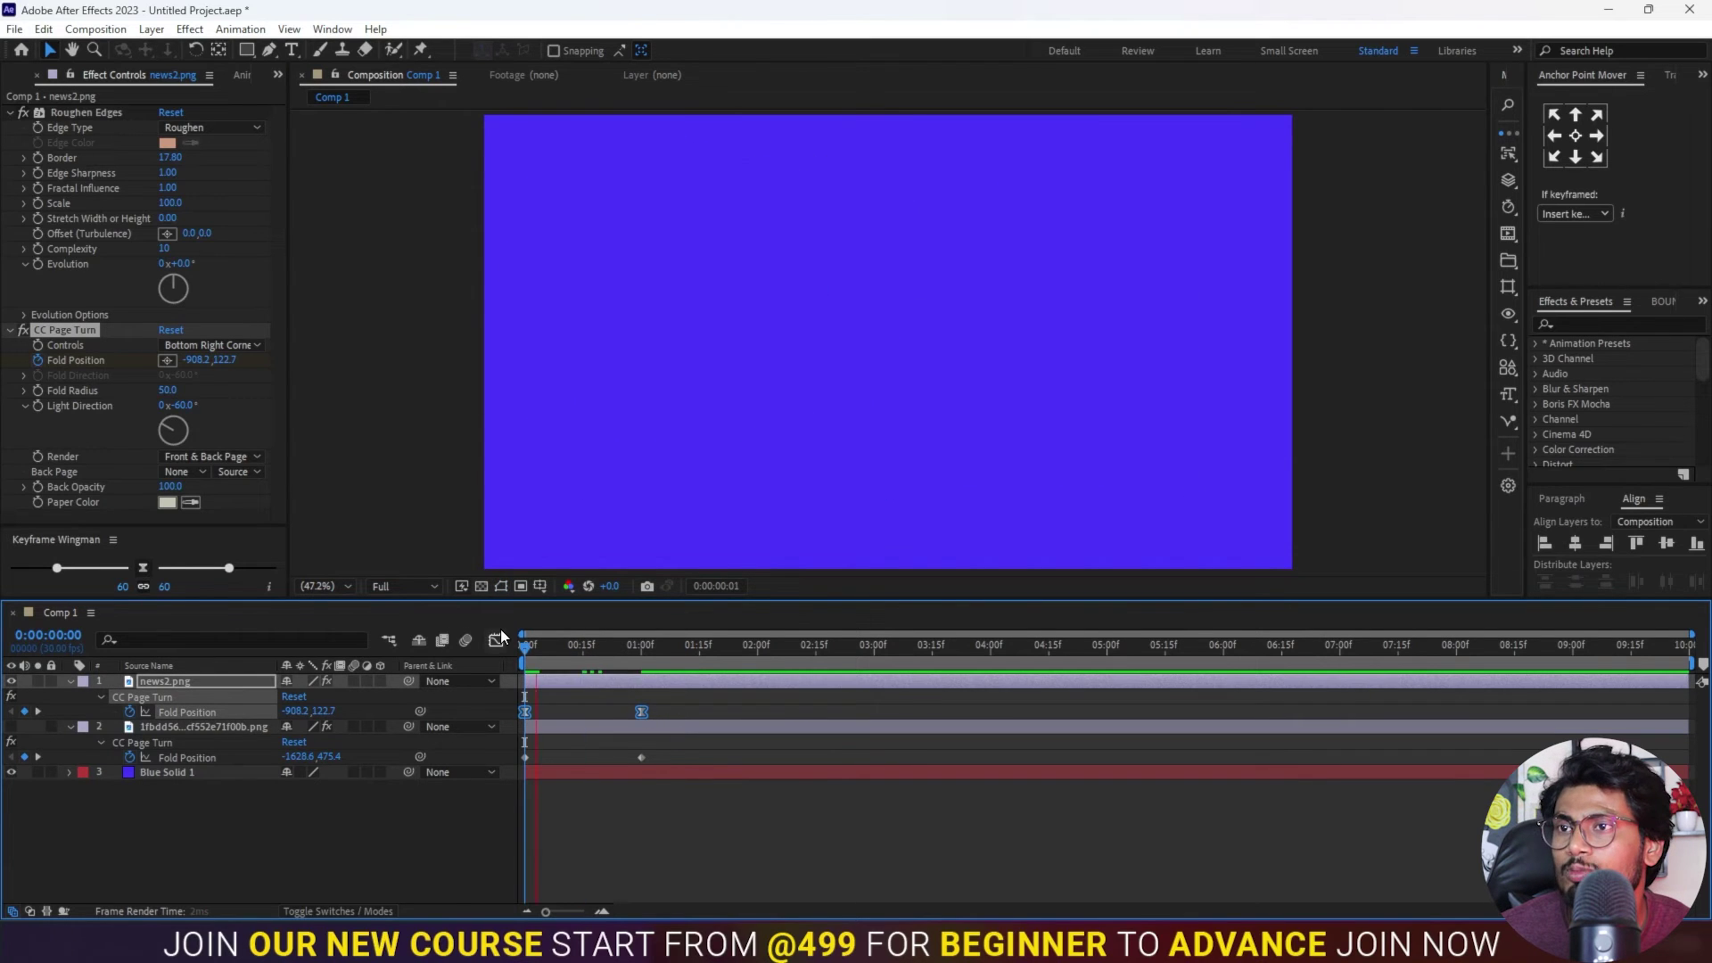
pyautogui.press('space')
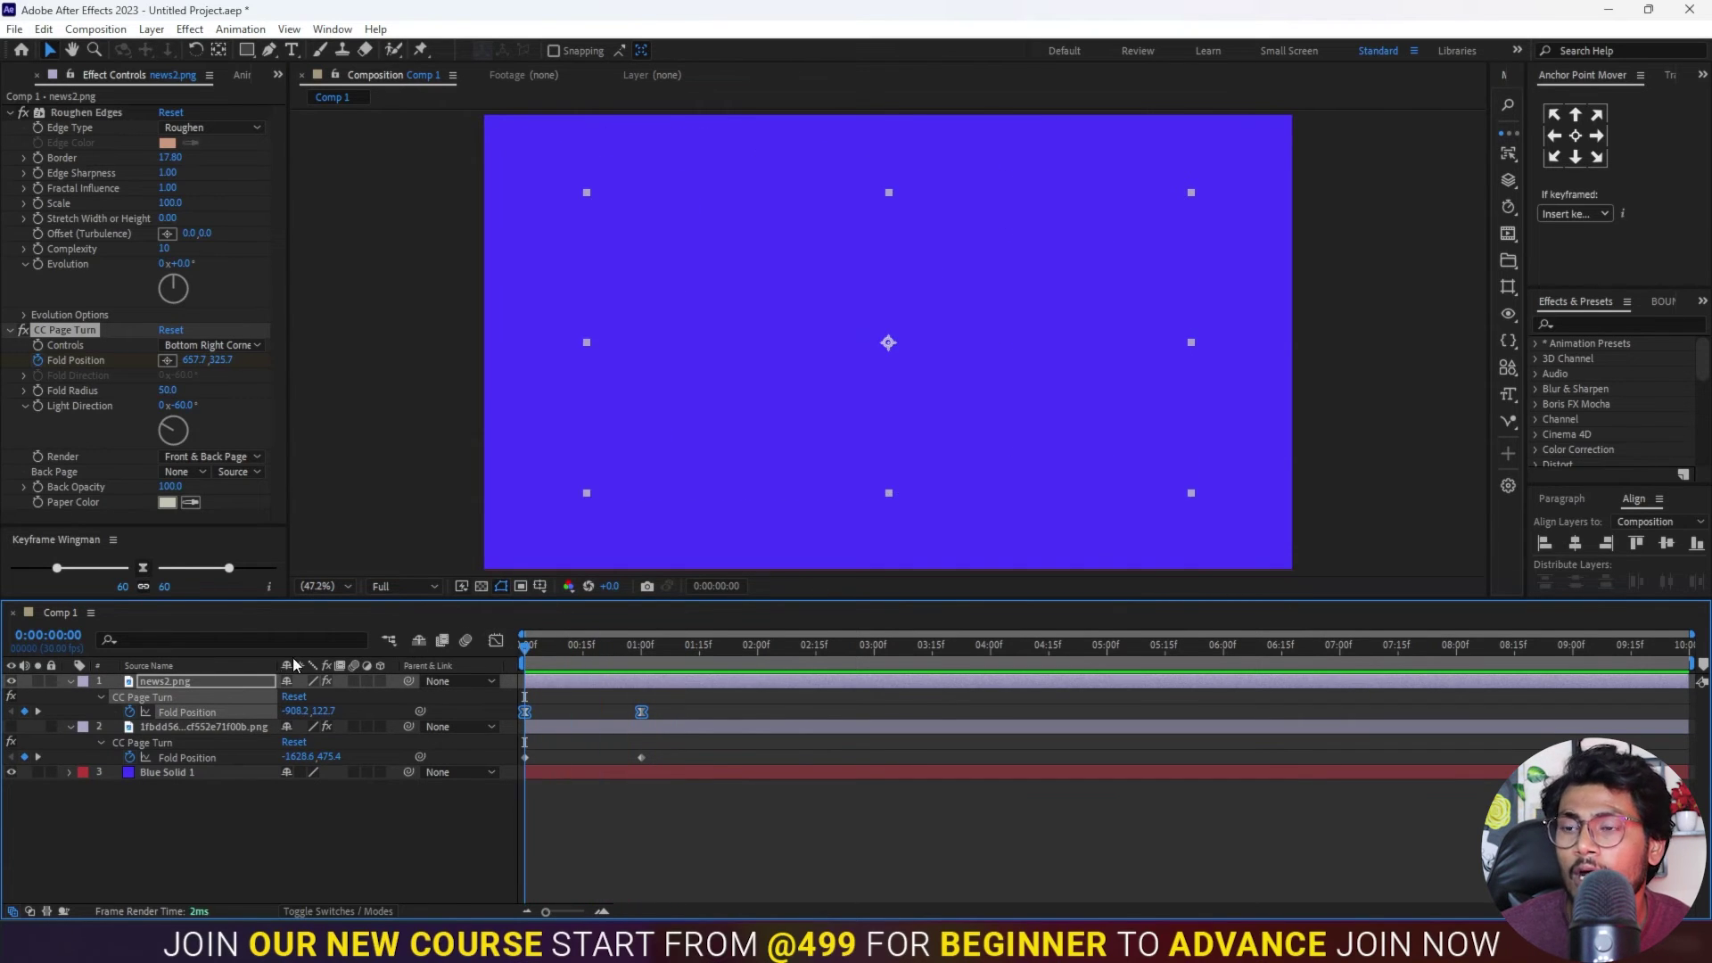
pyautogui.press('space')
pyautogui.press('space')
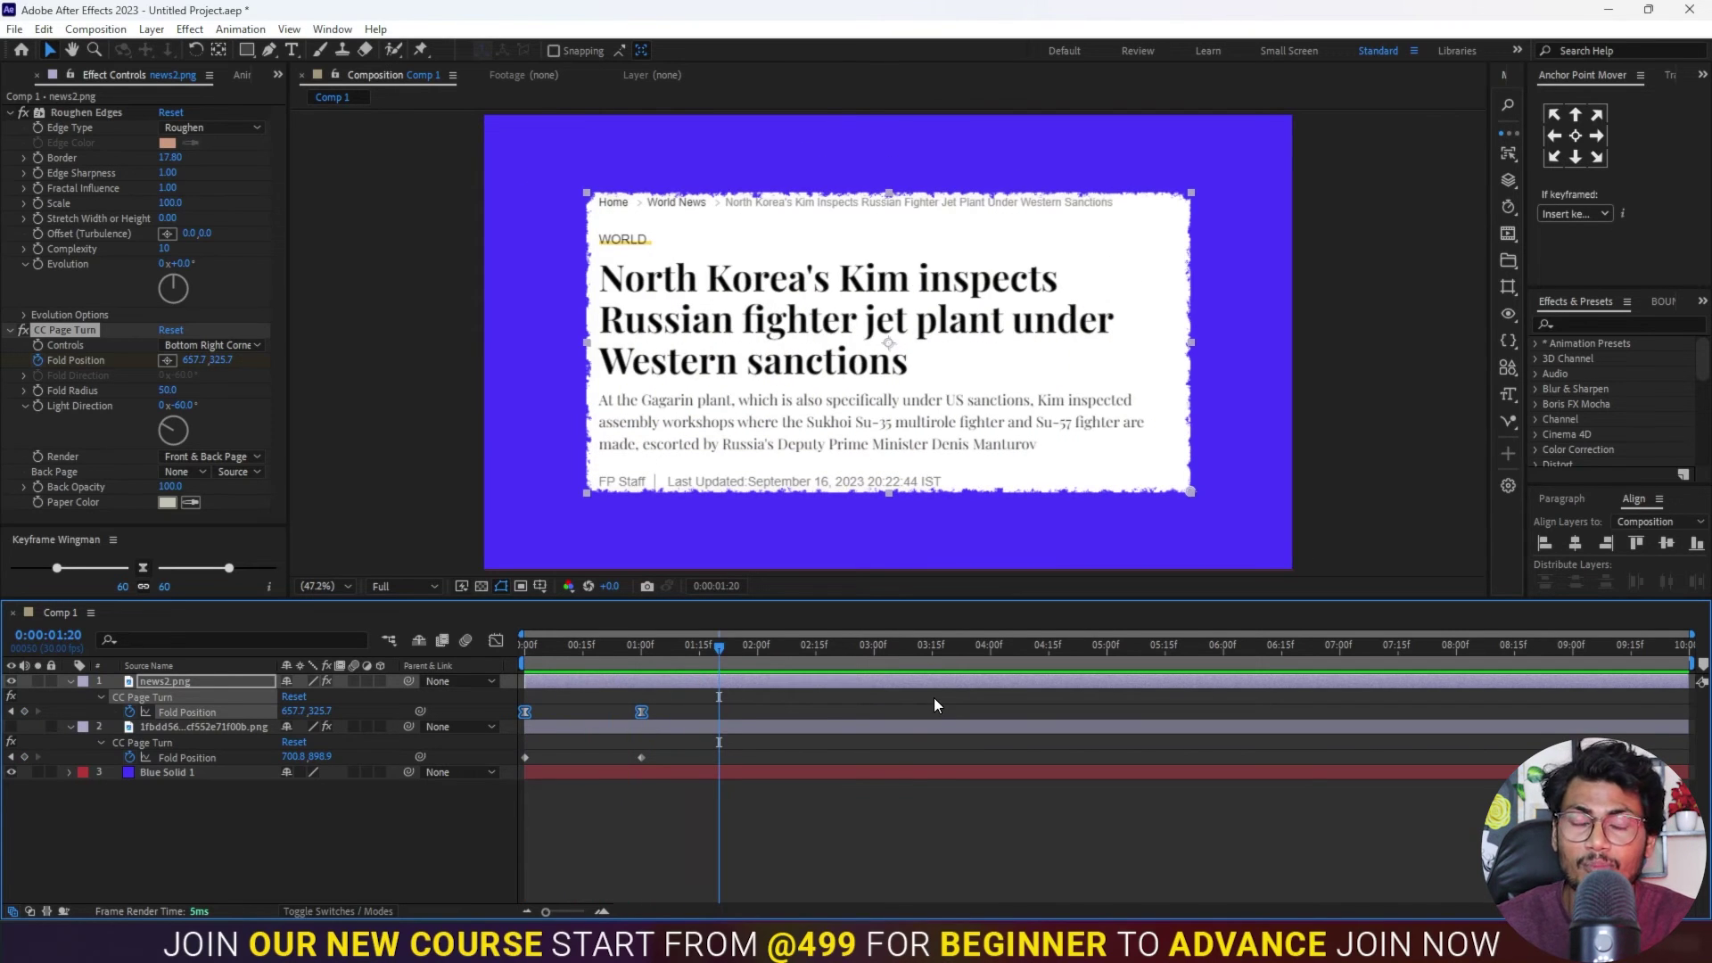
pyautogui.press('F2')
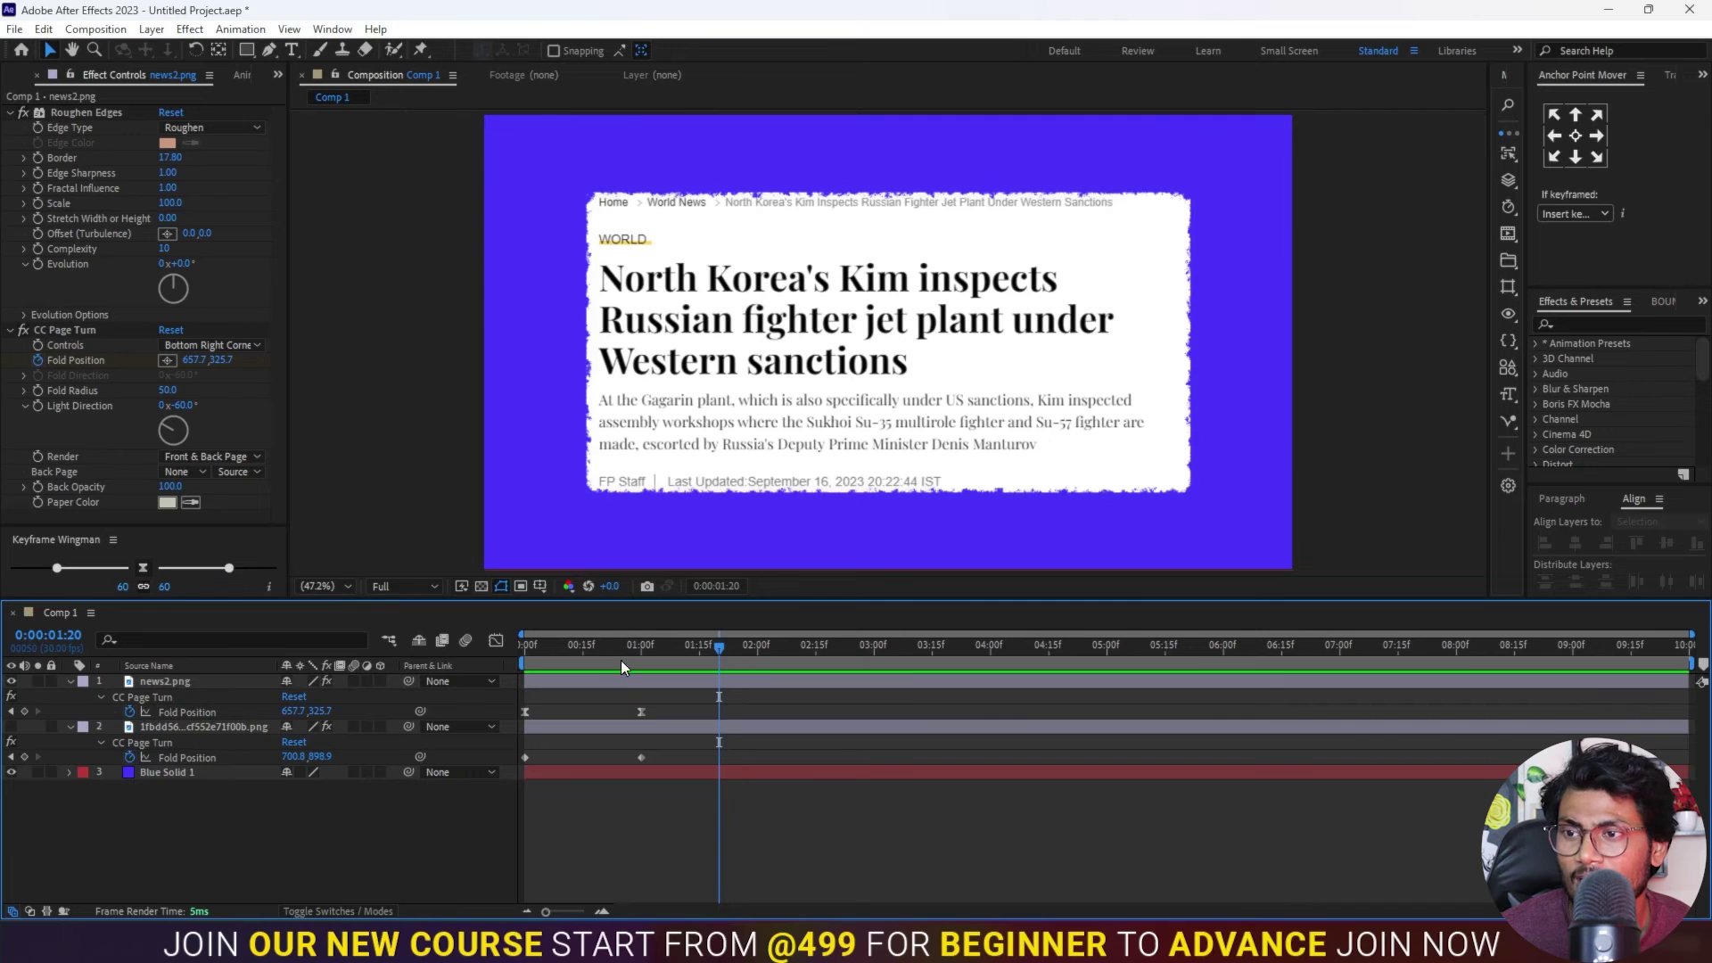
# Step: Draw a red Pen-tool line about 94 px thick across the headline's first line
pyautogui.click(268, 50)
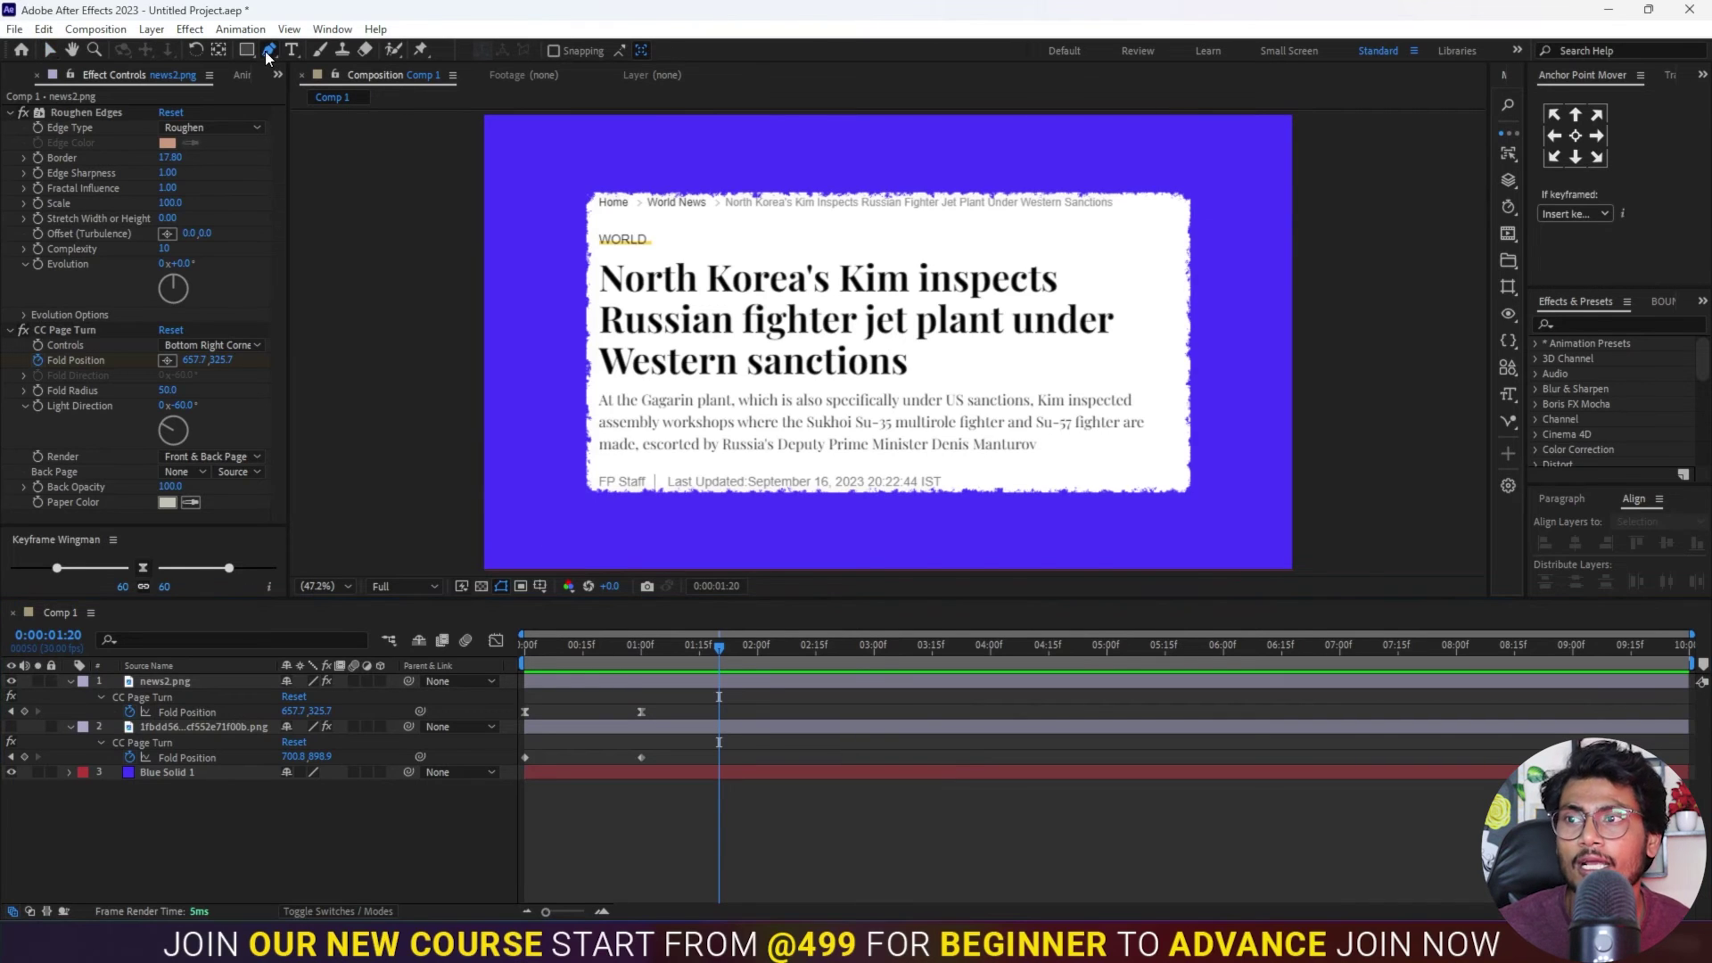
pyautogui.click(598, 274)
pyautogui.click(1063, 273)
pyautogui.moveTo(654, 50); pyautogui.dragTo(727, 60)
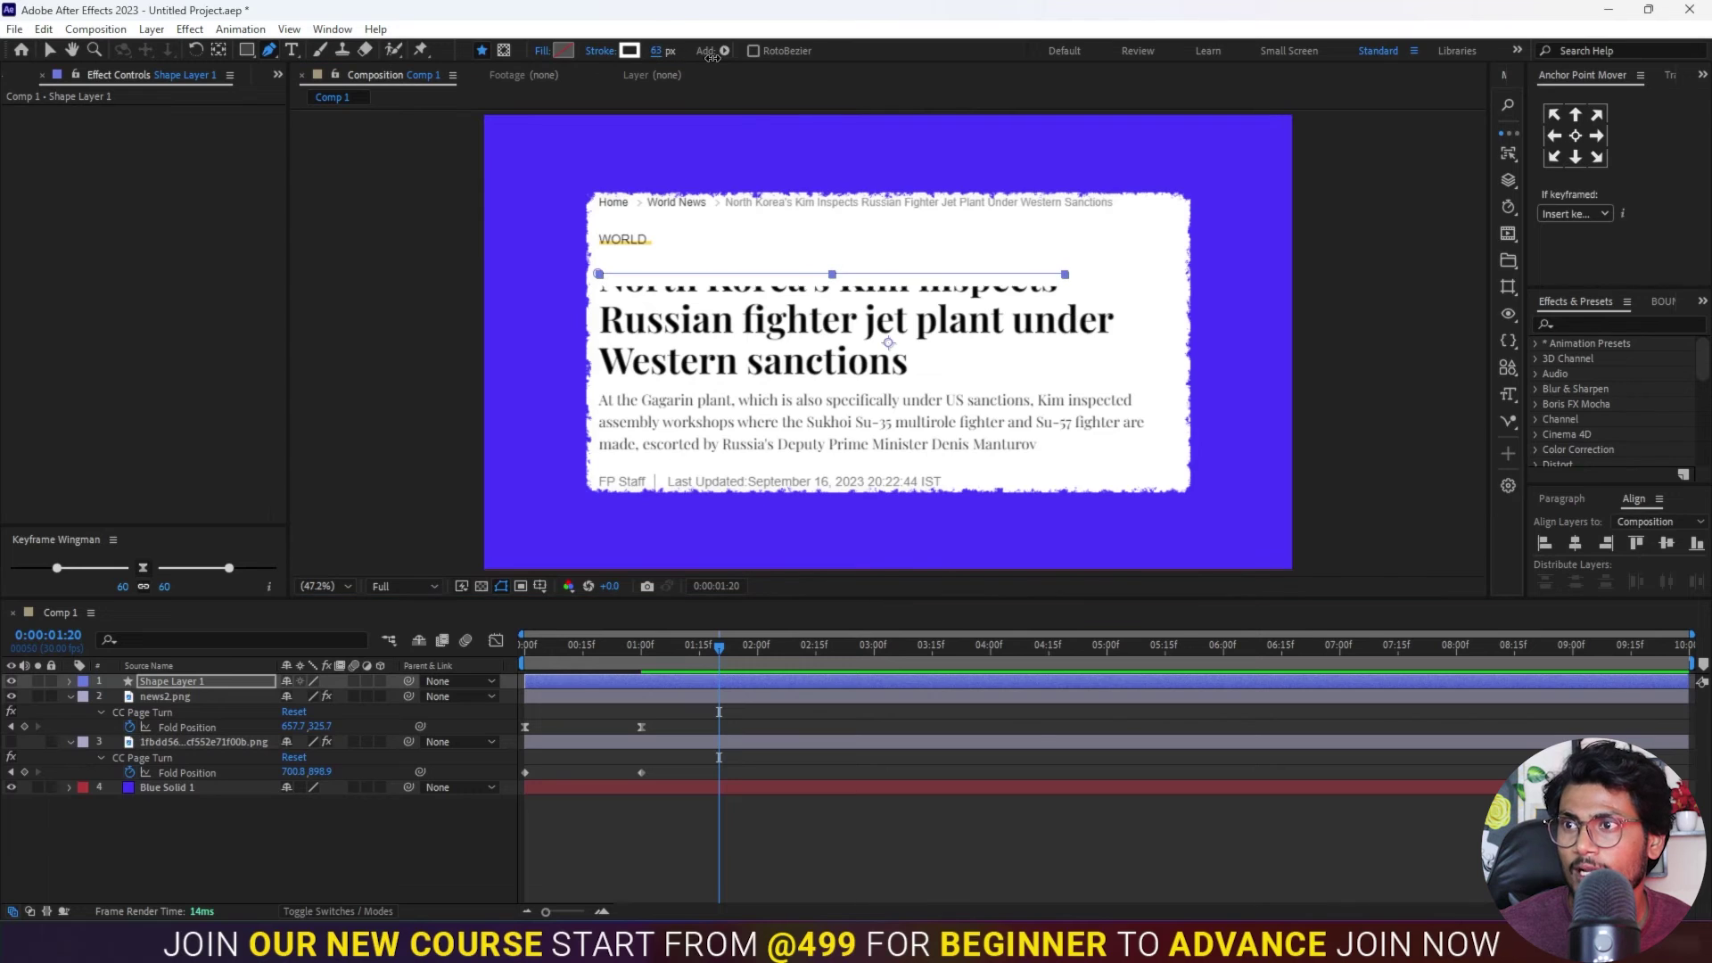
pyautogui.click(630, 51)
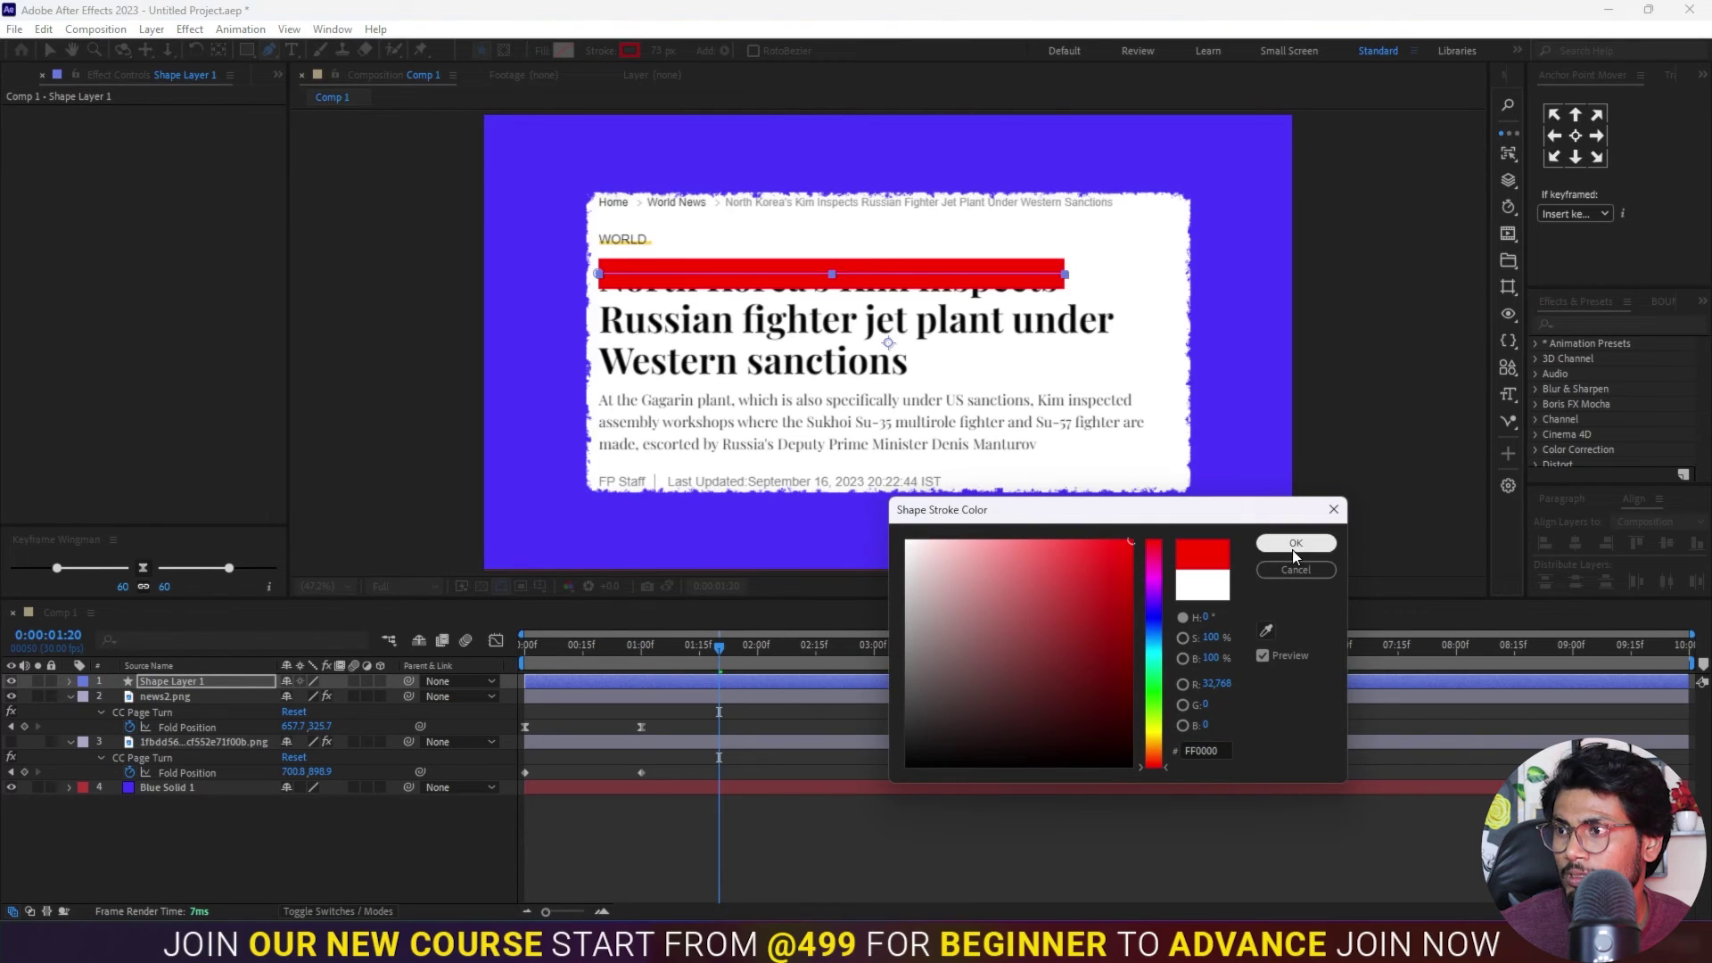
pyautogui.click(1296, 550)
pyautogui.moveTo(658, 50); pyautogui.dragTo(683, 51)
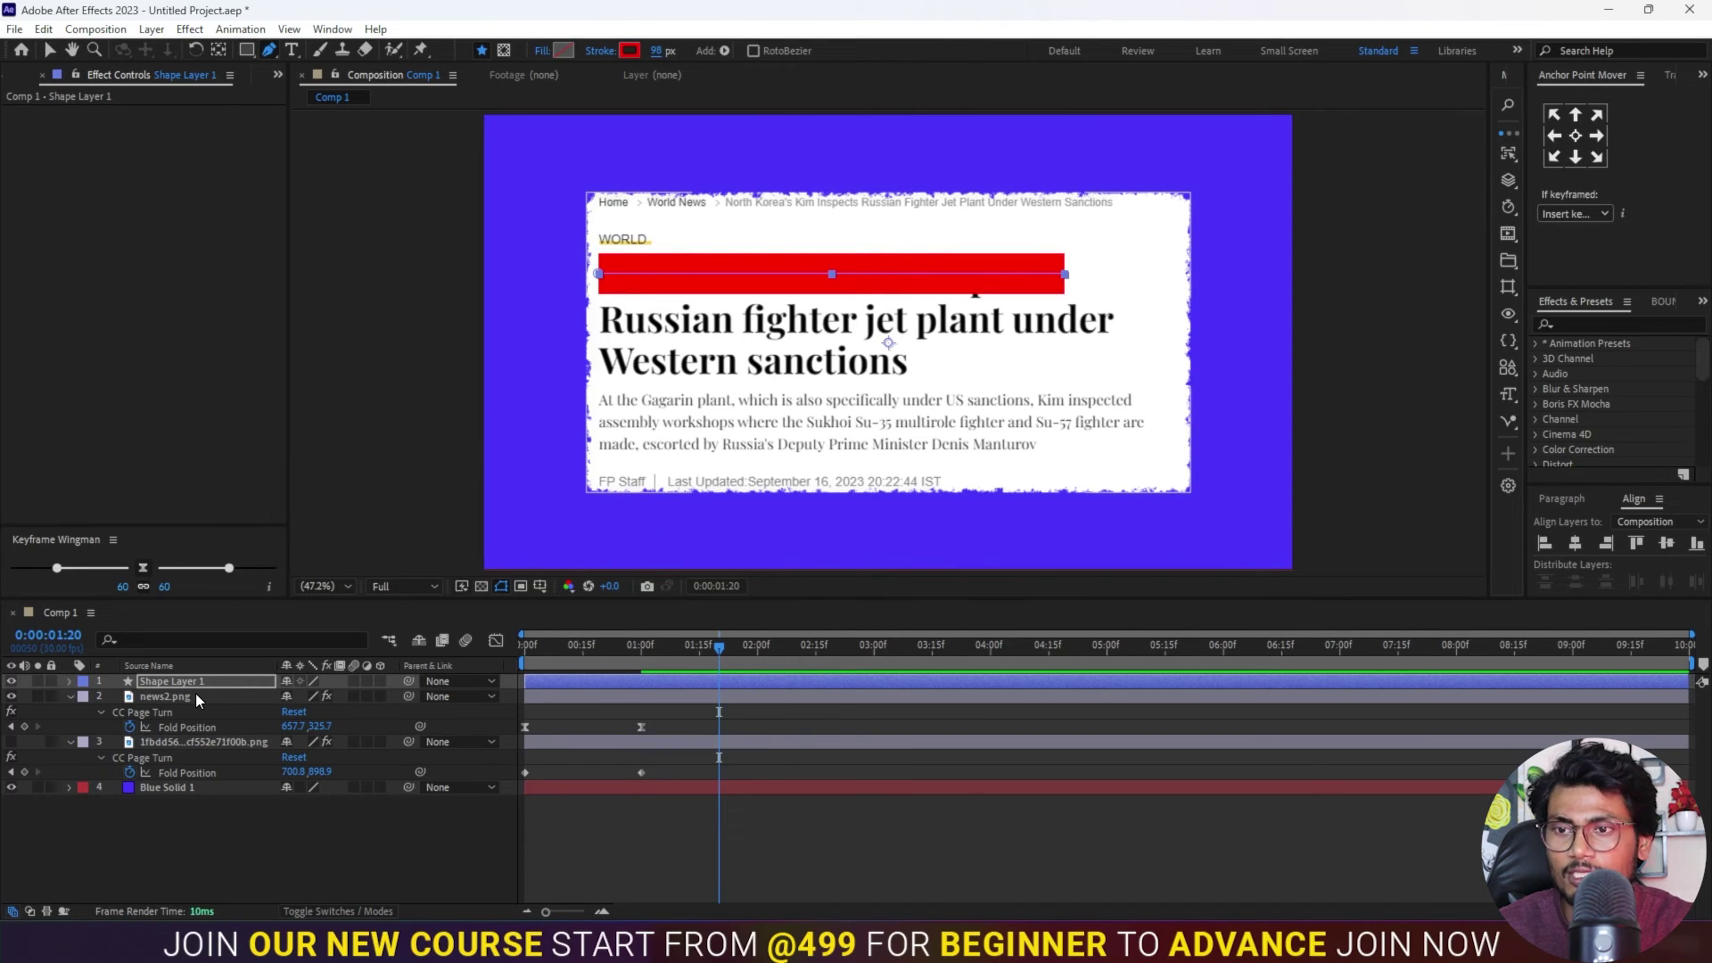
# Step: Set the red bar's shape layer blend mode to Multiply
pyautogui.press('F4')
pyautogui.click(303, 682)
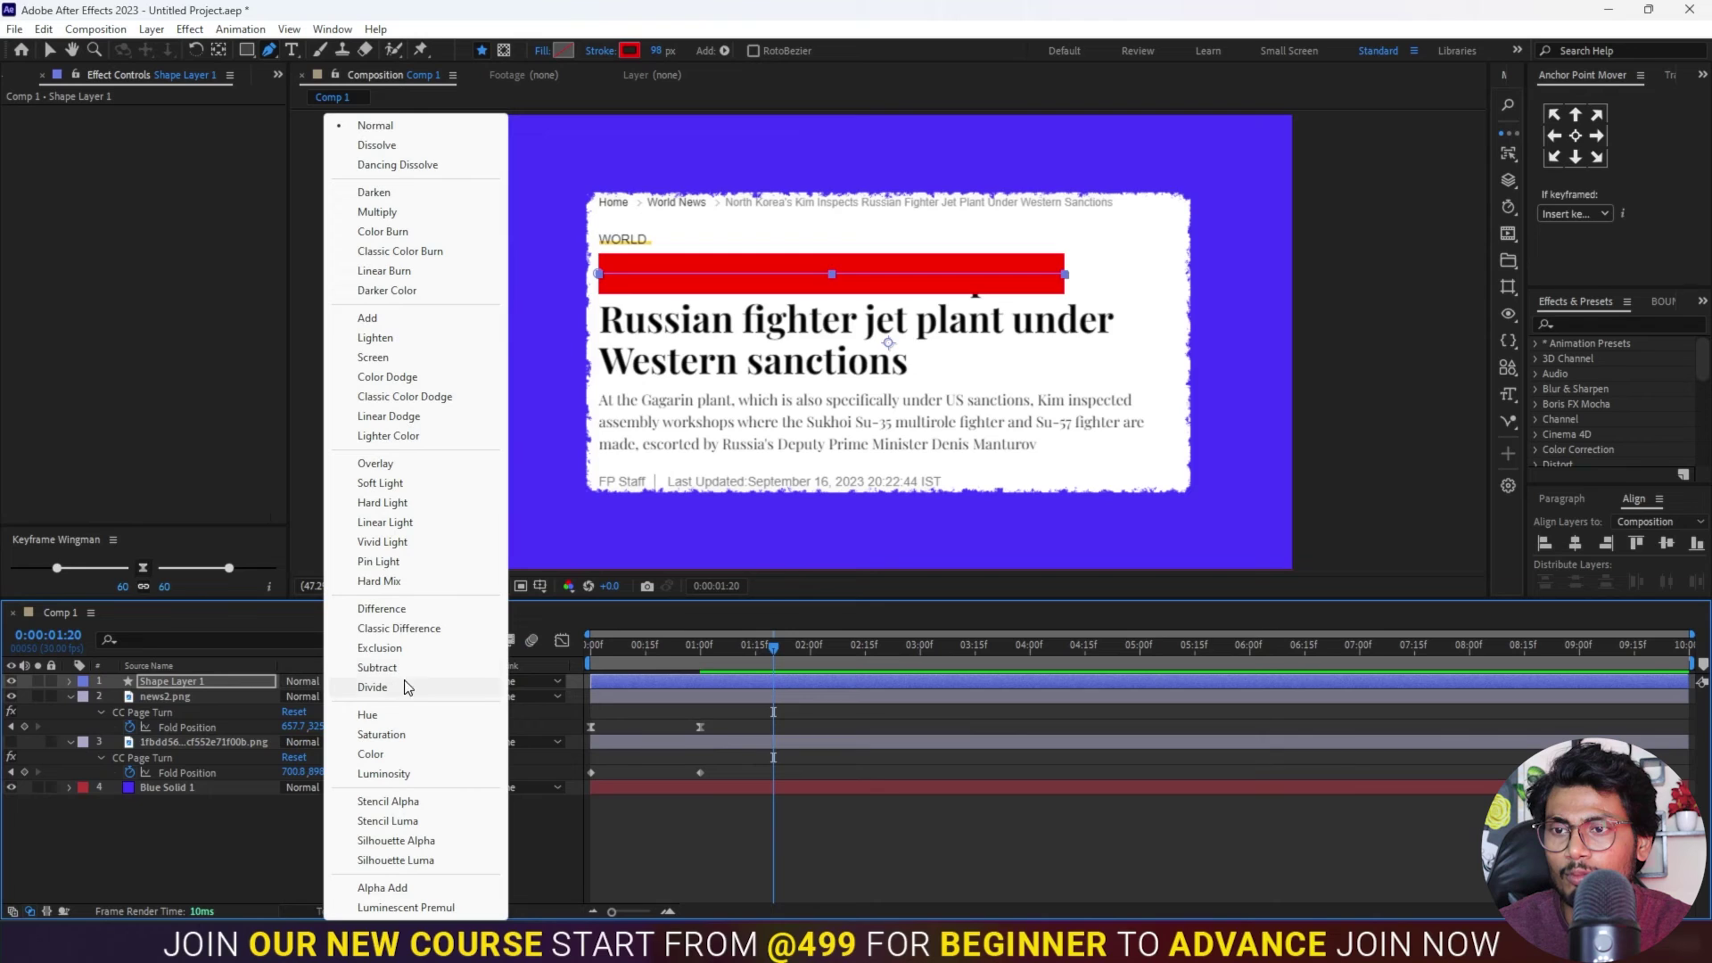
pyautogui.click(392, 214)
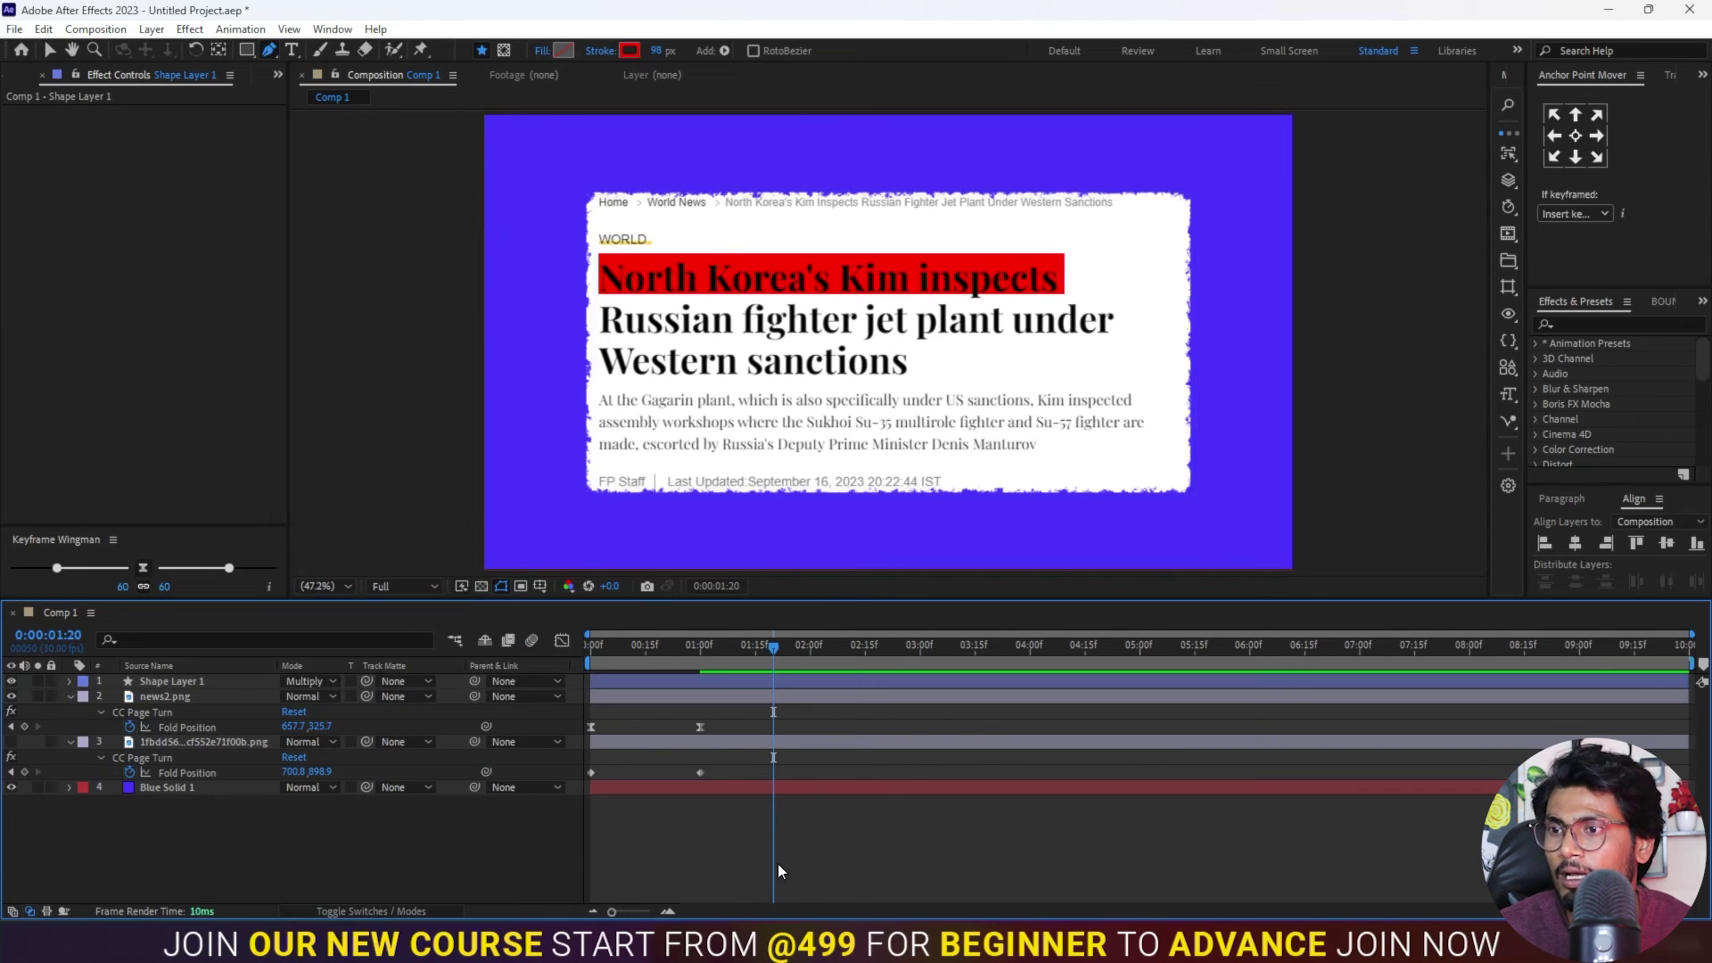
pyautogui.click(783, 683)
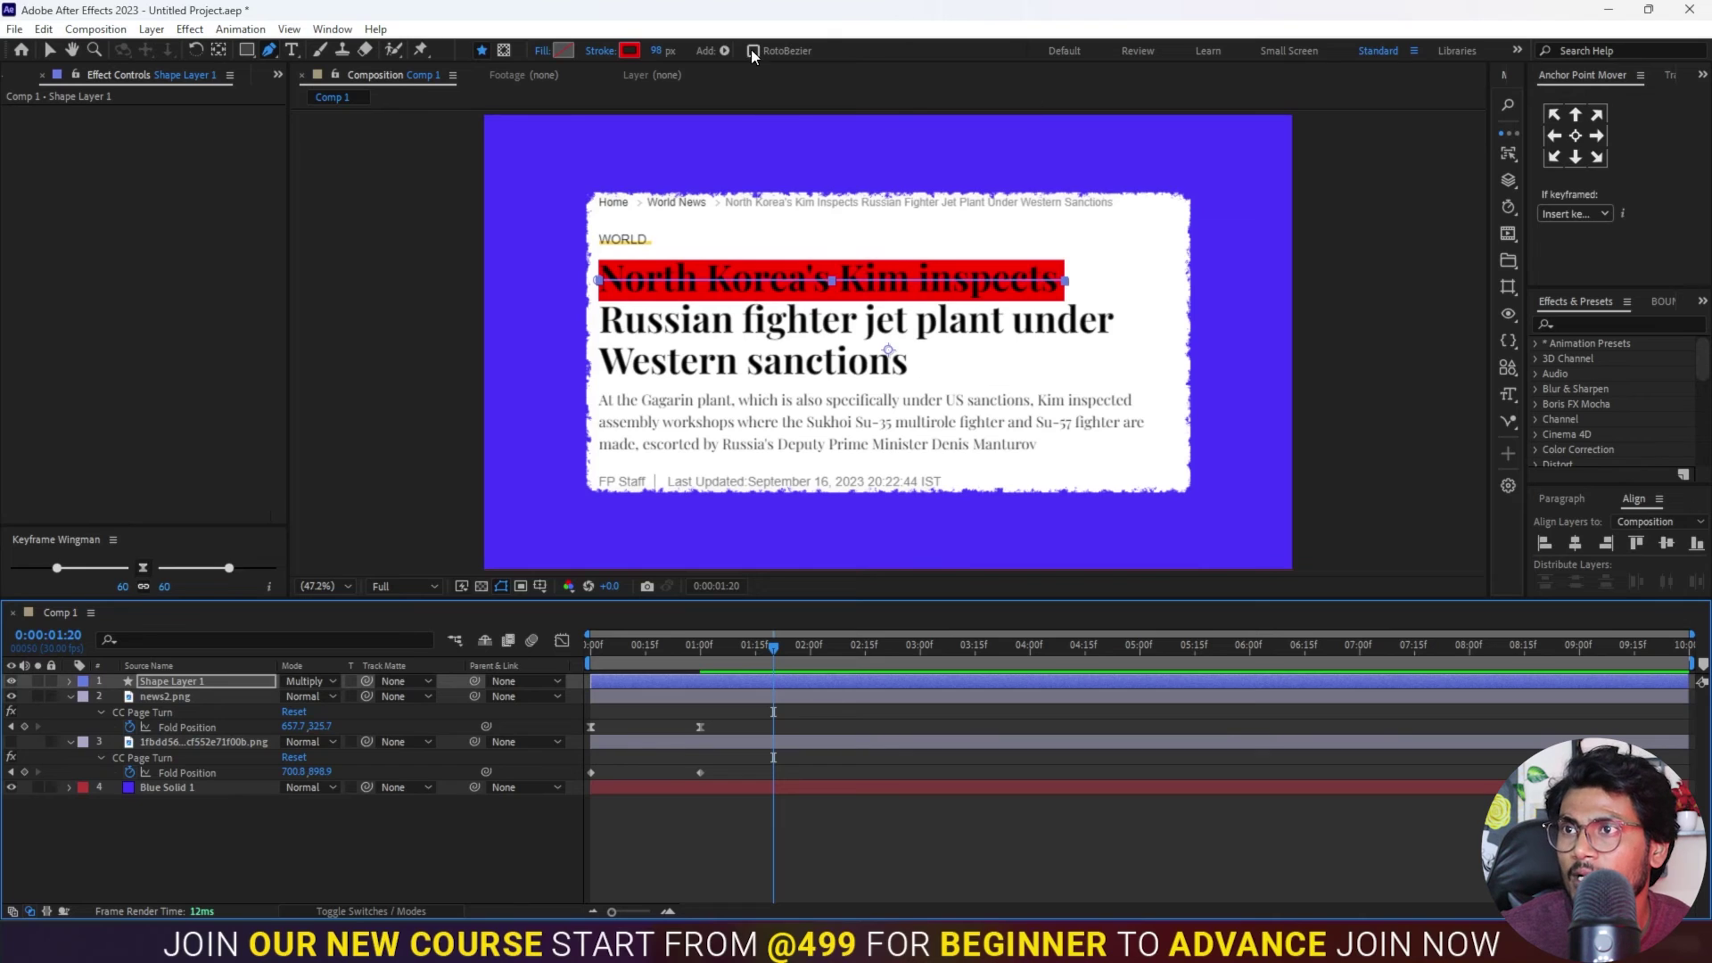
# Step: Add Trim Paths to the red bar and keyframe End at 100% at two seconds
pyautogui.click(725, 50)
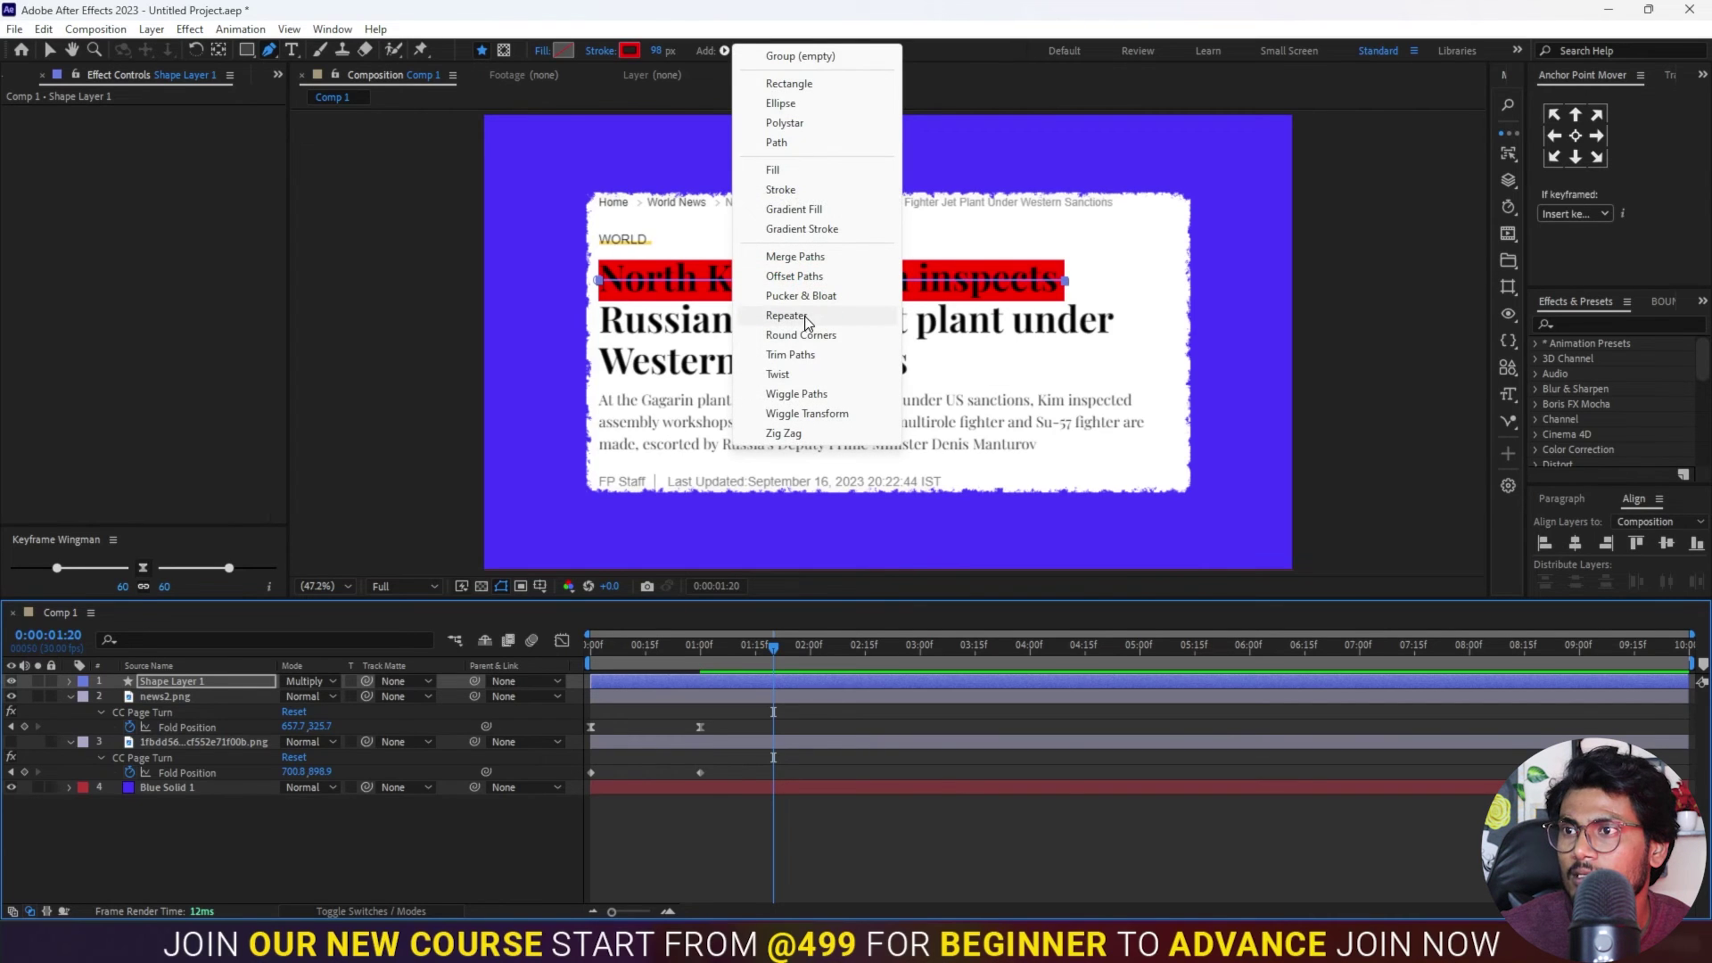
pyautogui.click(790, 354)
pyautogui.click(701, 651)
pyautogui.moveTo(703, 651); pyautogui.dragTo(811, 667)
pyautogui.click(100, 728)
pyautogui.click(130, 756)
# Step: Keyframe Trim Paths End at 0% at one second and preview the highlight sweep
pyautogui.click(699, 651)
pyautogui.click(294, 757)
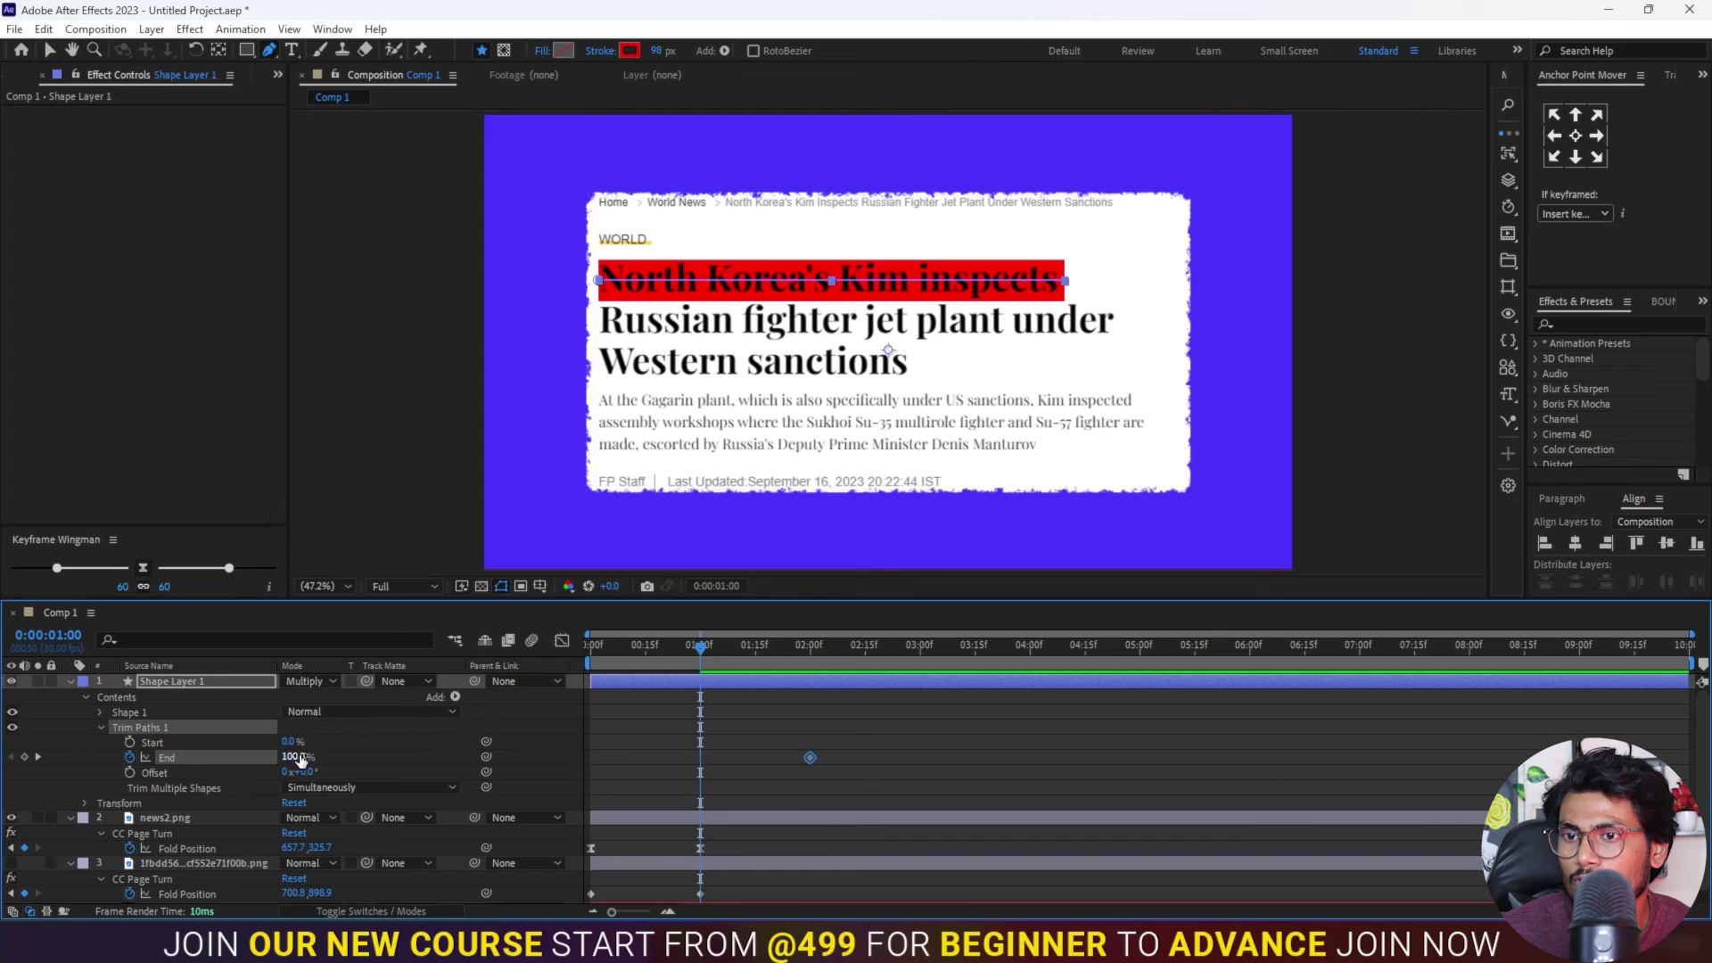
pyautogui.write('0')
pyautogui.press('Return')
pyautogui.press('Home')
pyautogui.press('space')
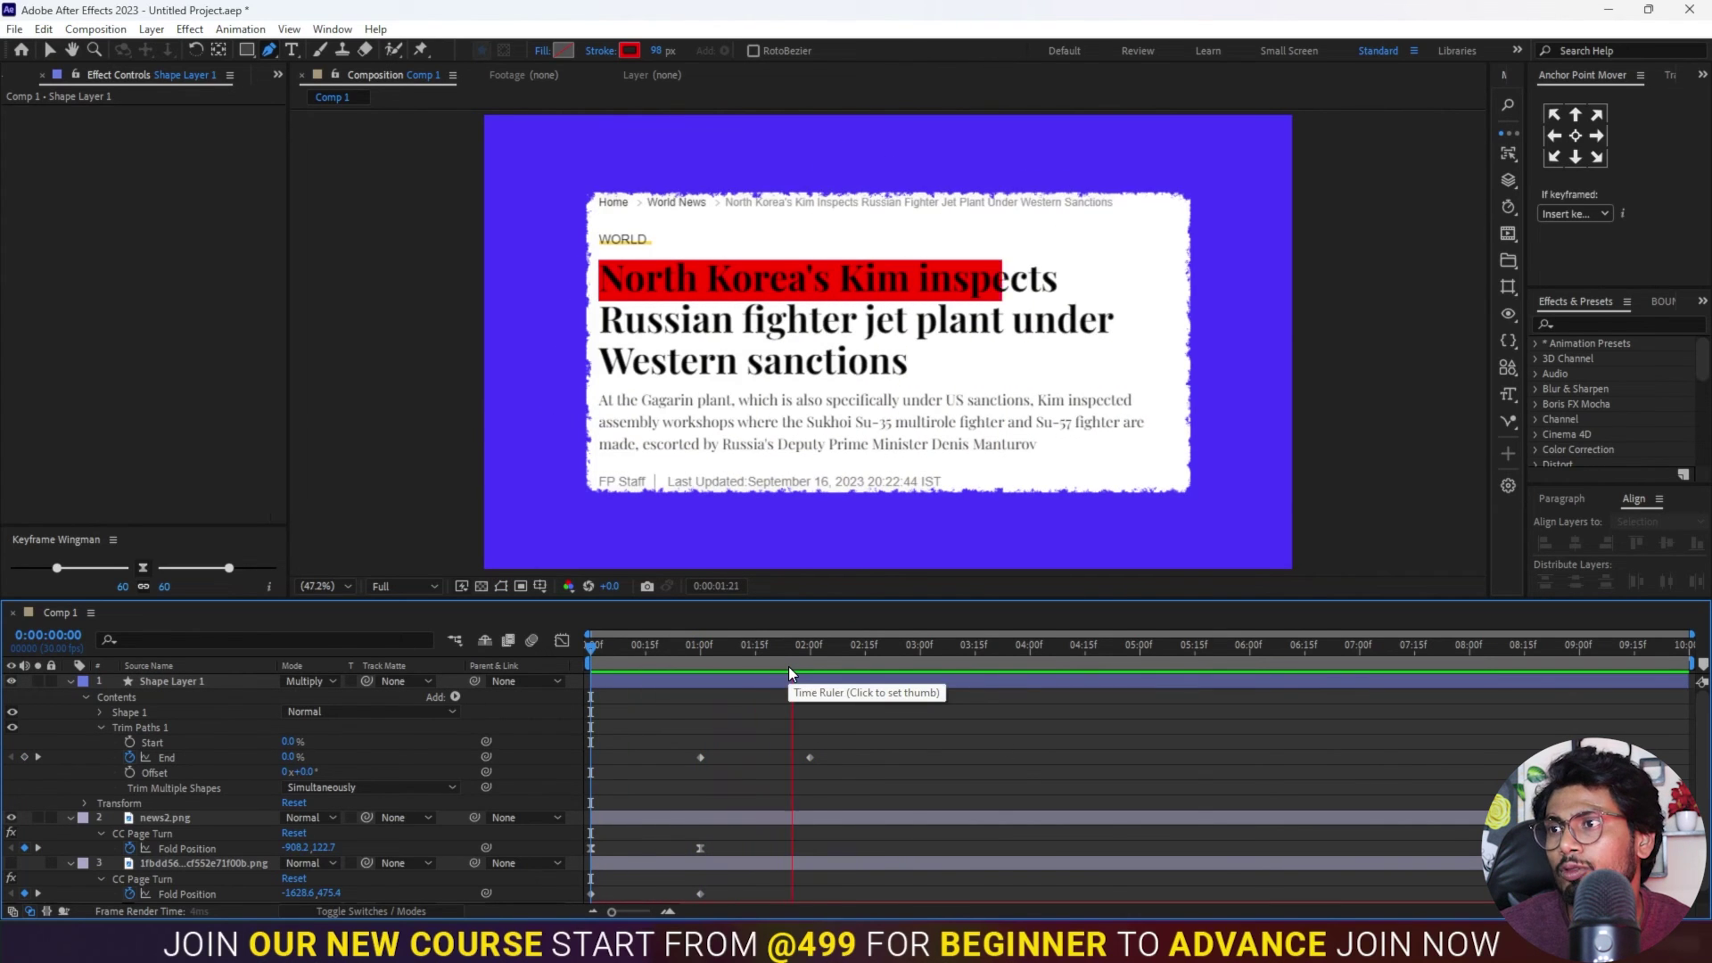
pyautogui.click(794, 682)
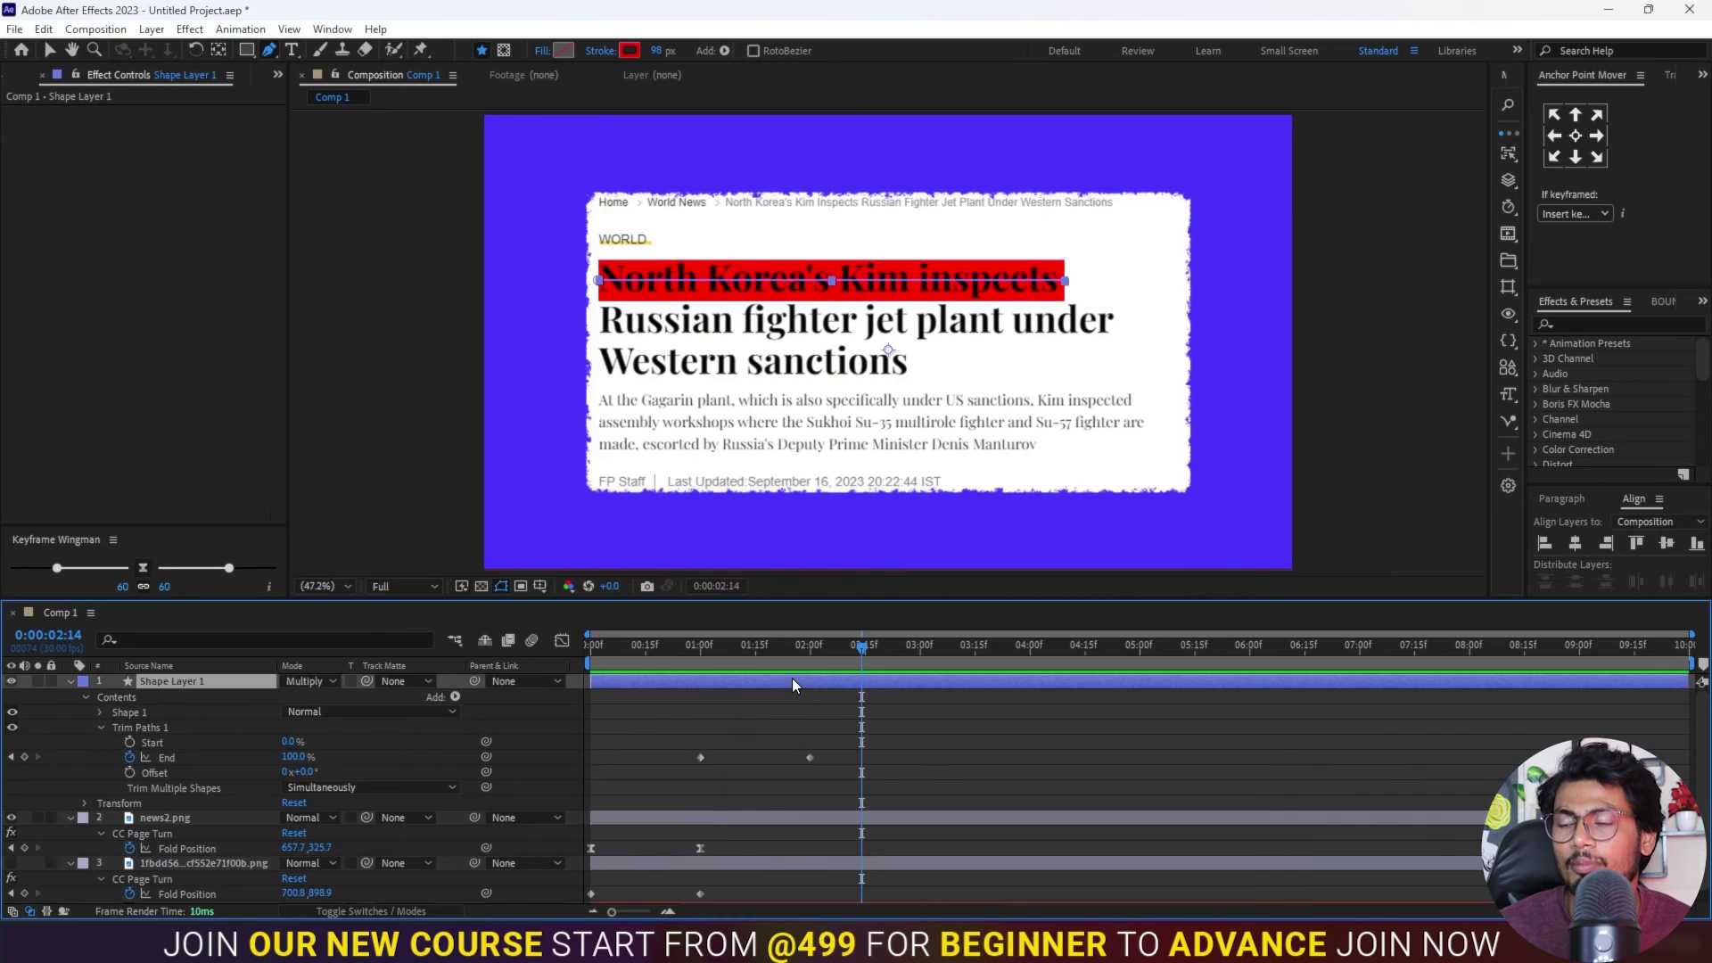
pyautogui.click(760, 815)
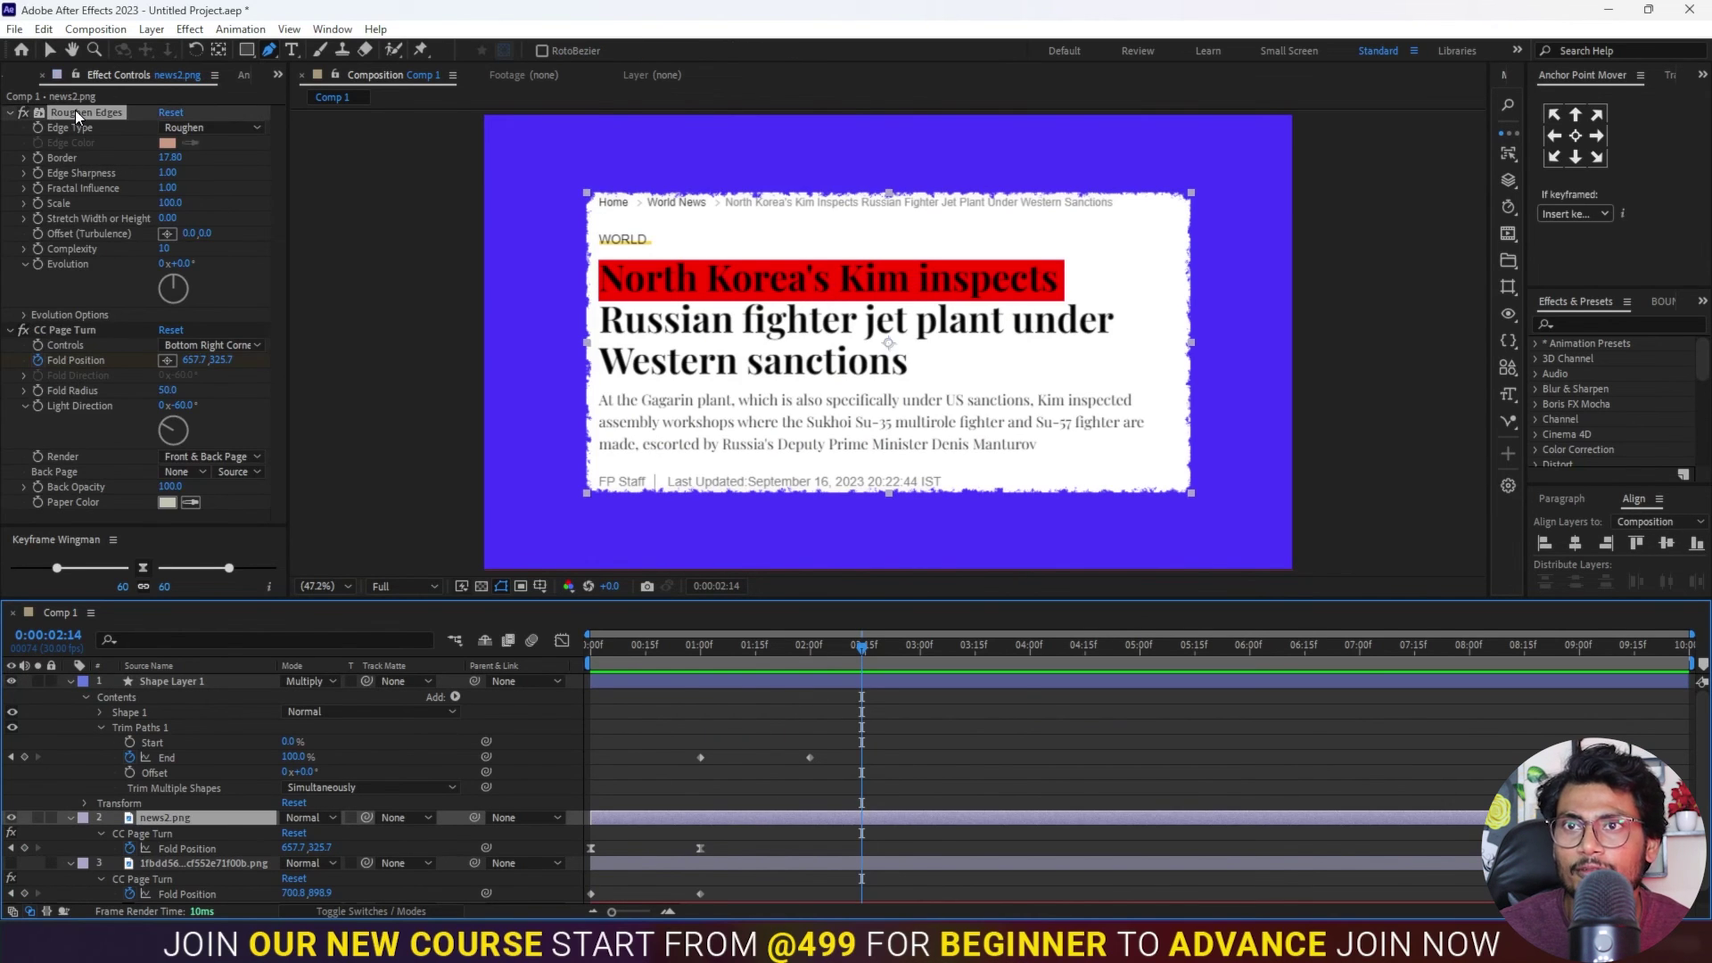
# Step: Apply the news image's Roughen Edges to the red highlight shape layer and preview it
pyautogui.click(769, 681)
pyautogui.hotkey('ctrl', 'alt', 'shift', 'e')
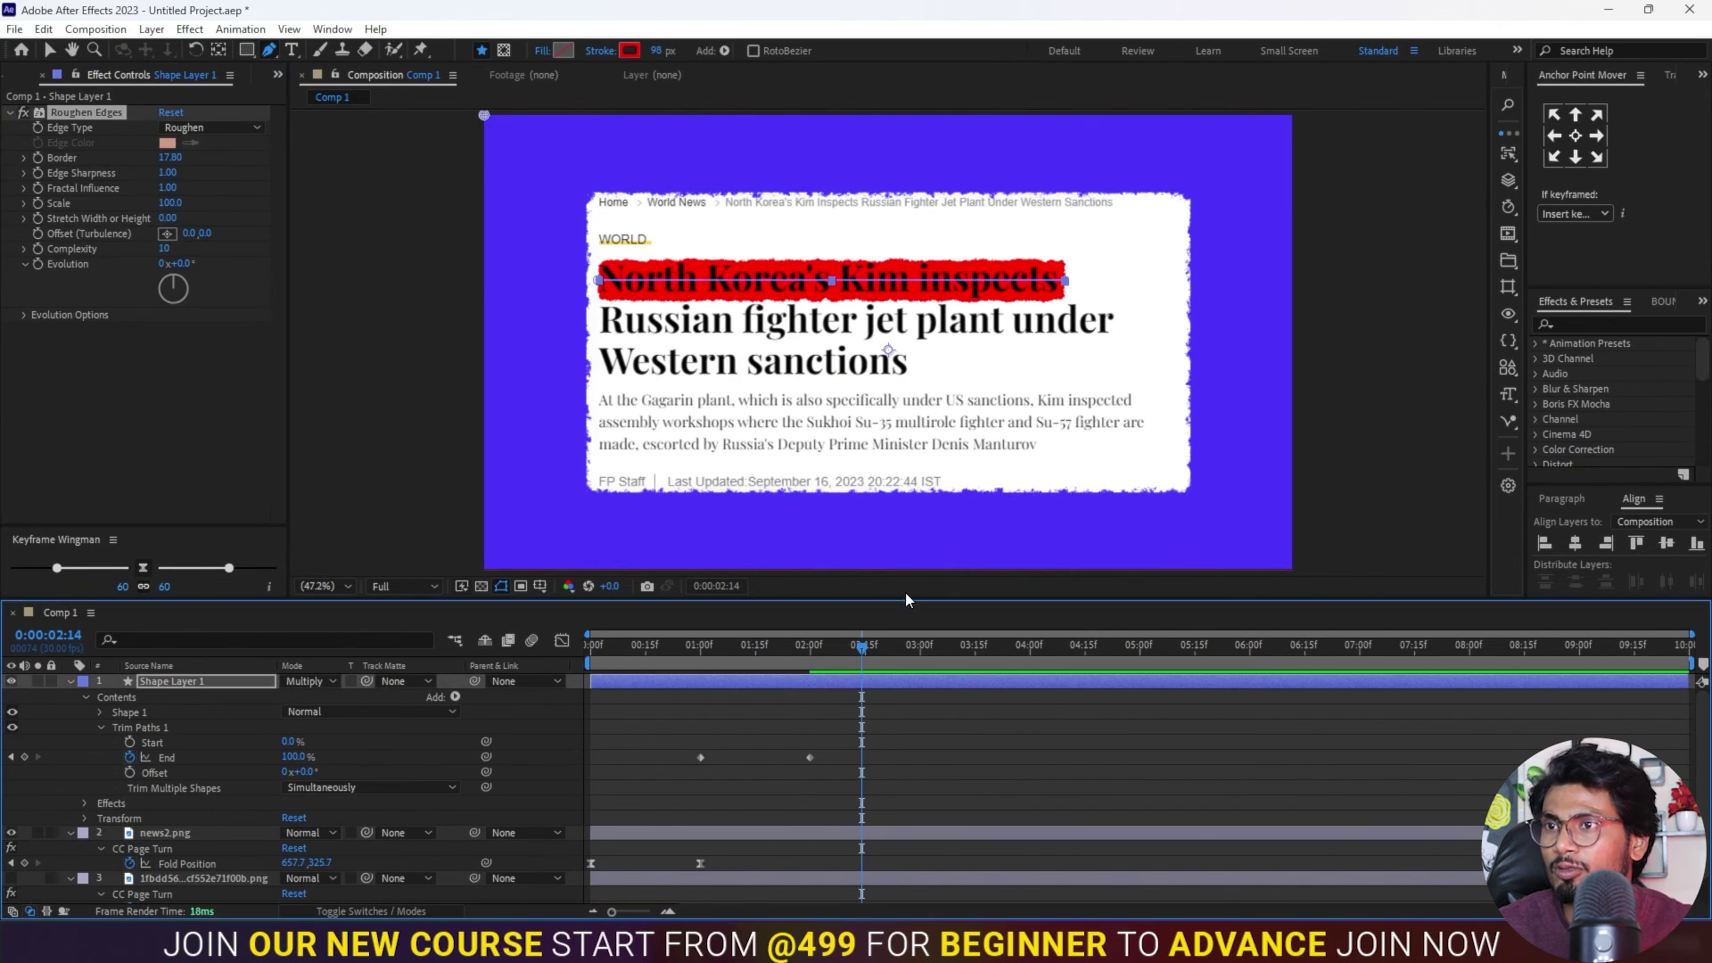
pyautogui.press('Home')
pyautogui.press('space')
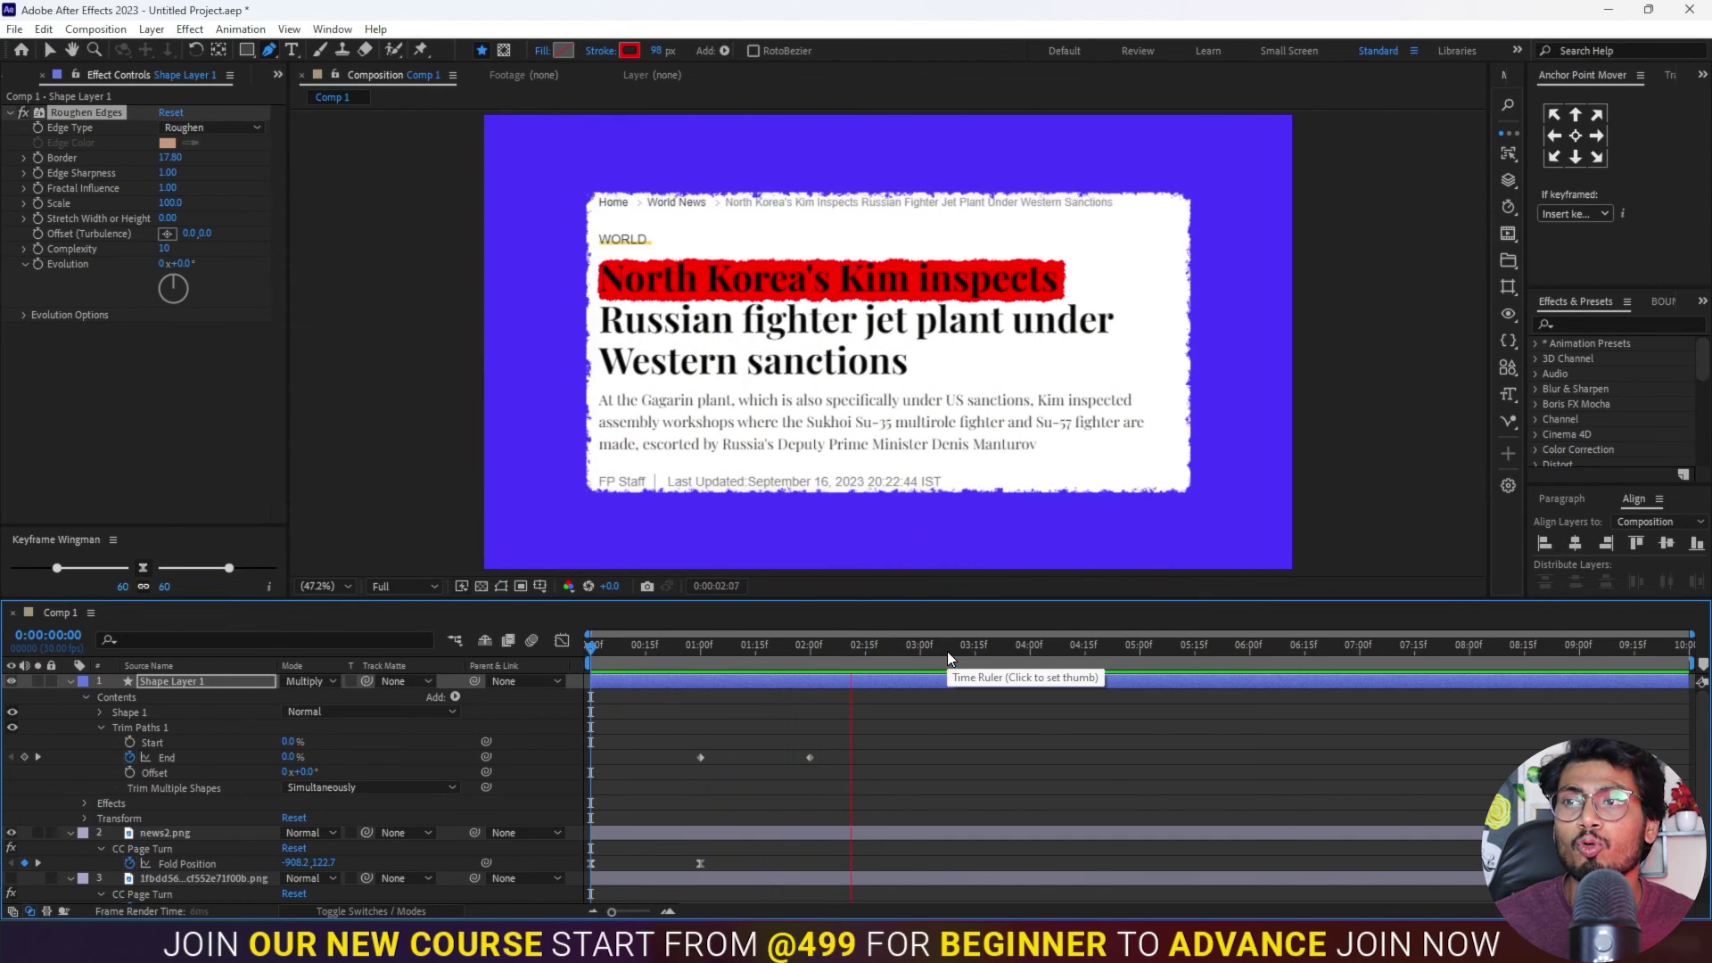
pyautogui.press('space')
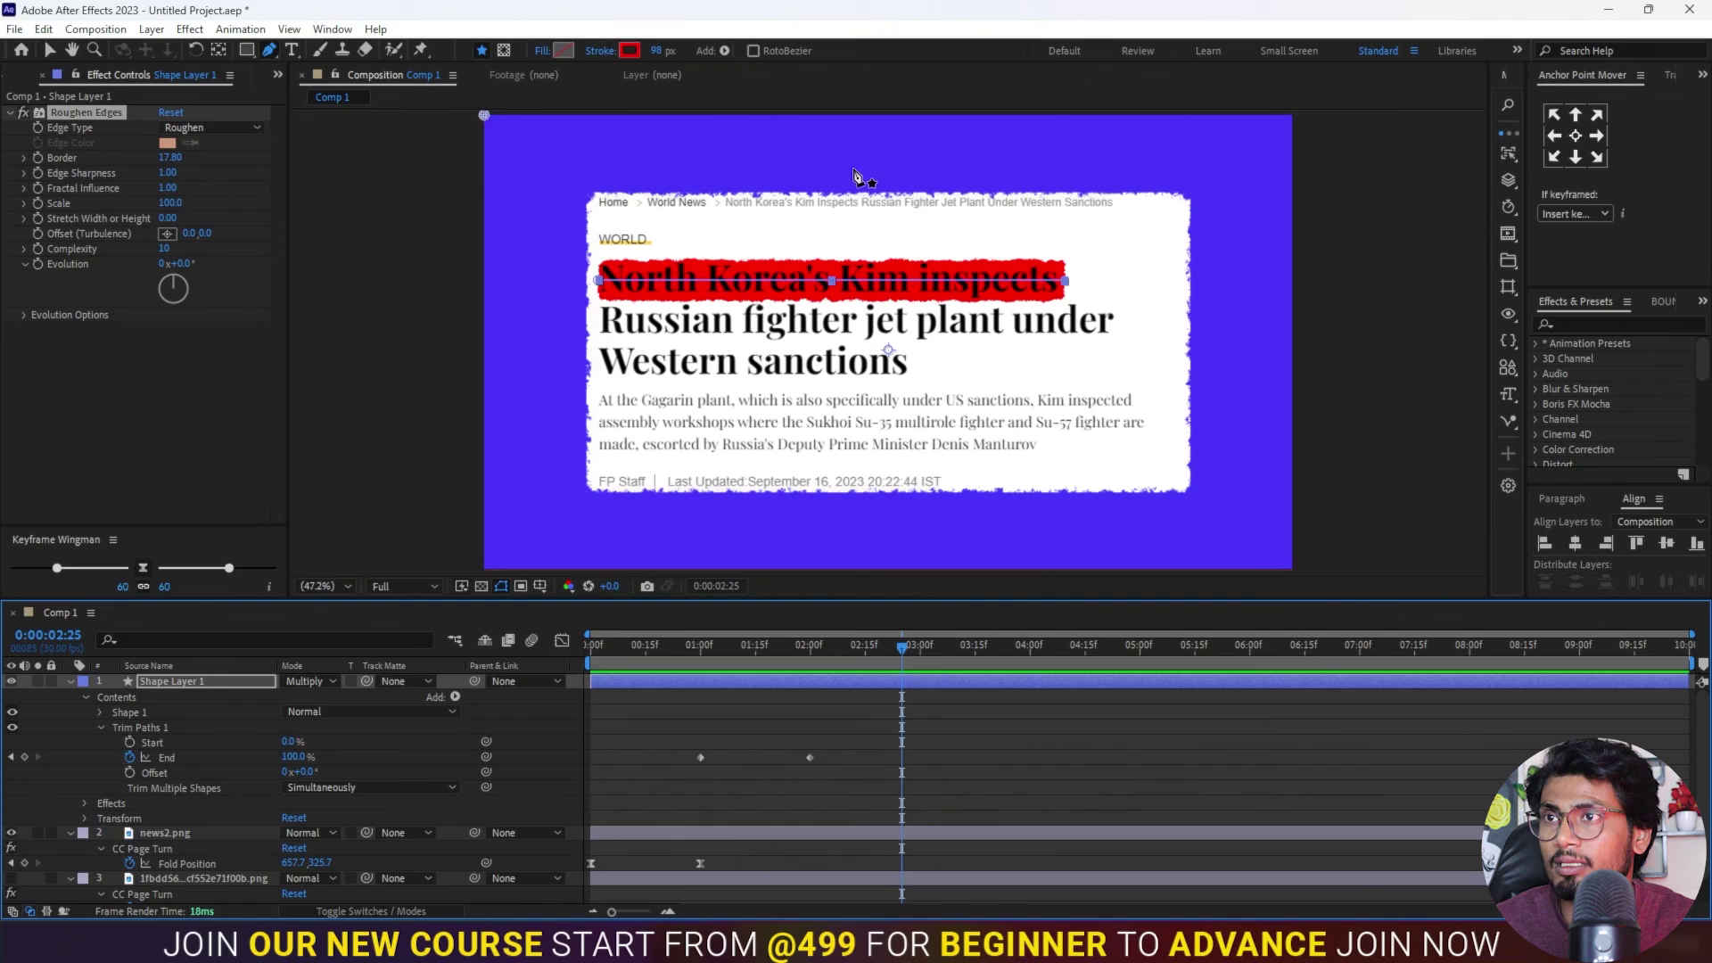
pyautogui.click(629, 50)
# Step: Change the highlight stroke to orange FF8A00 and play the finished animation
pyautogui.click(1154, 746)
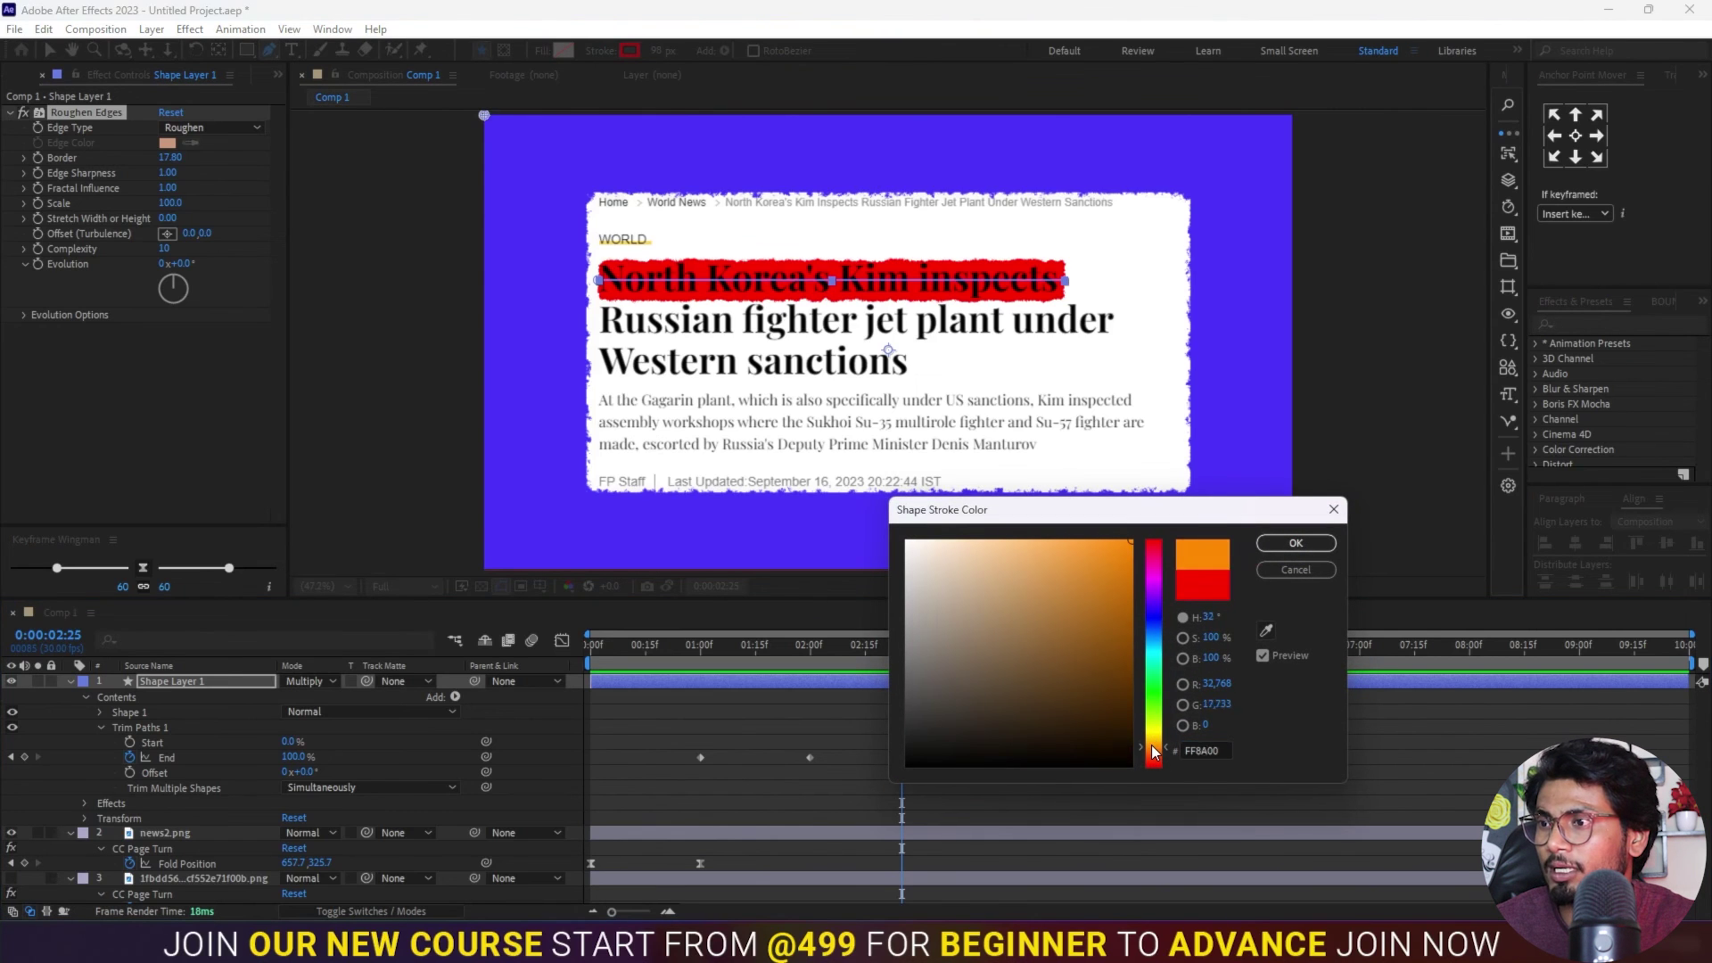
pyautogui.click(1296, 543)
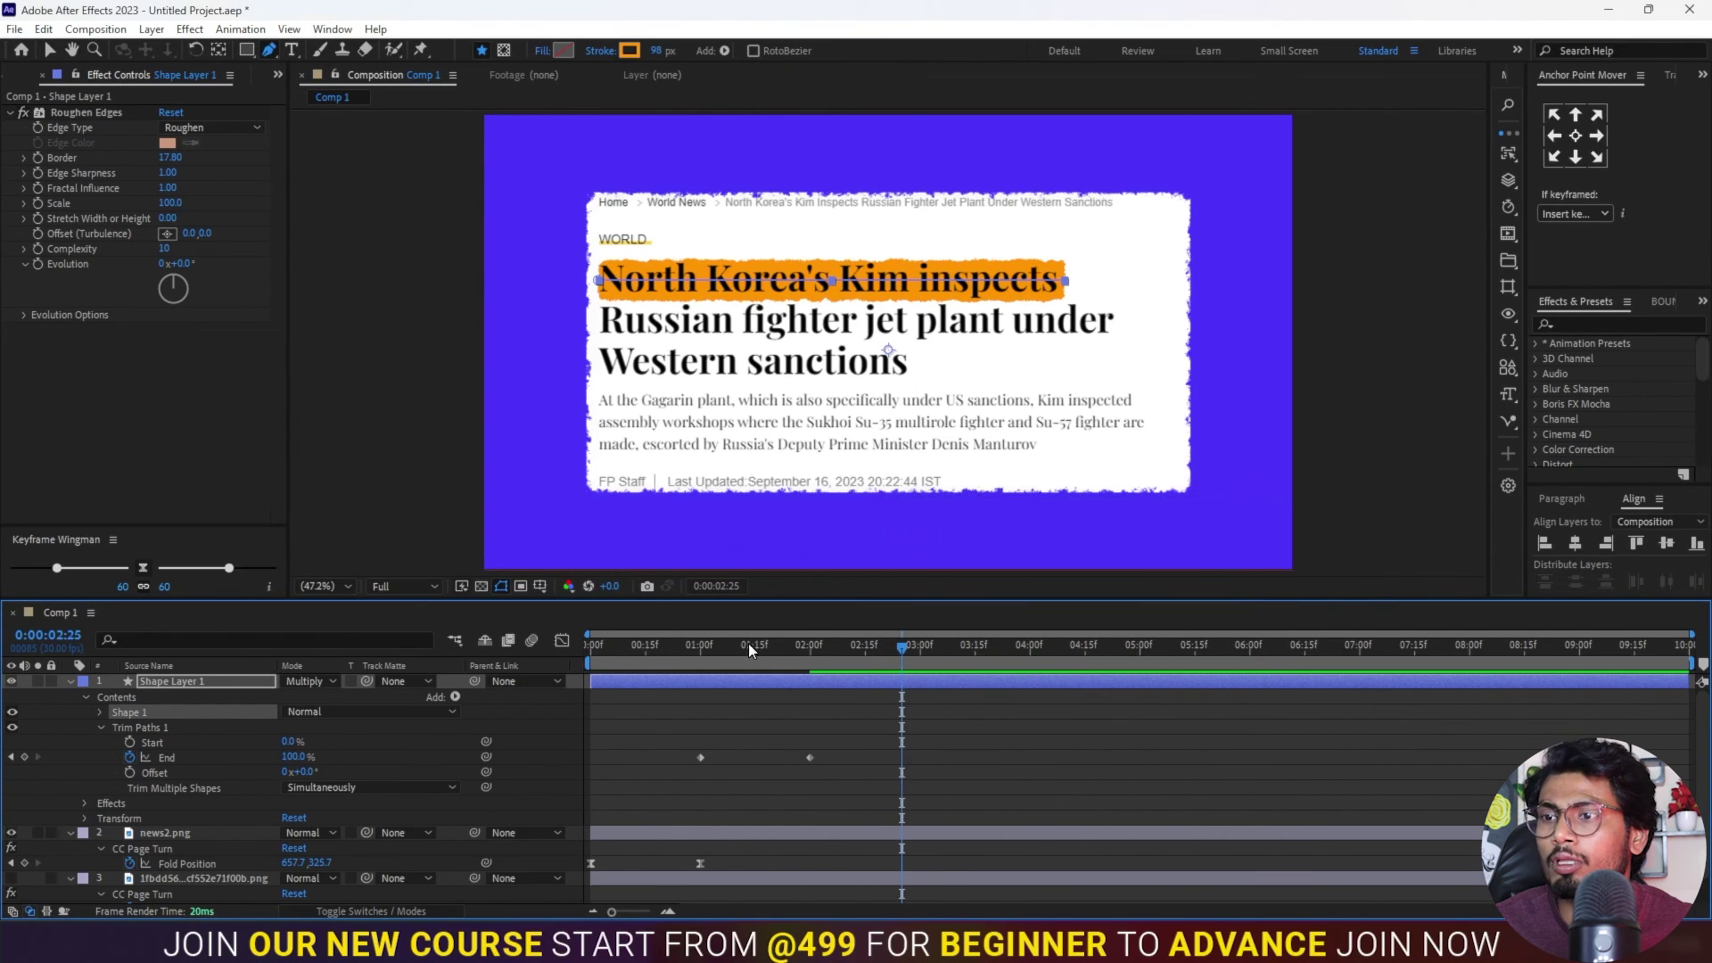
pyautogui.press('Home')
pyautogui.press('space')
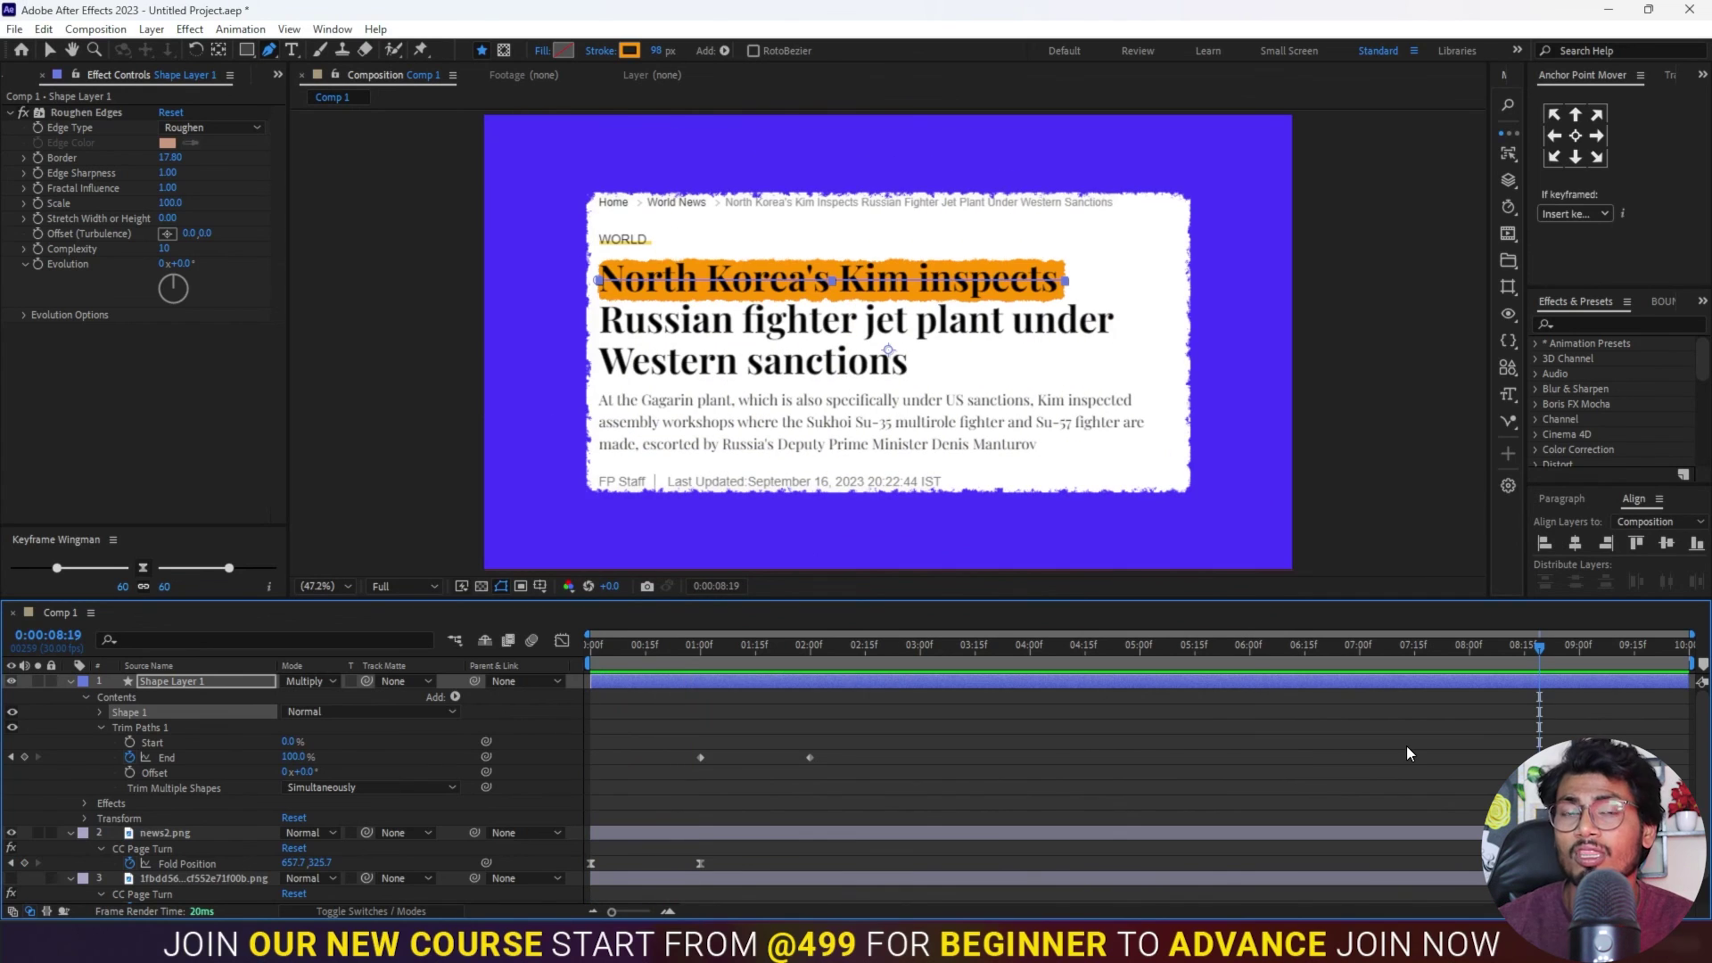